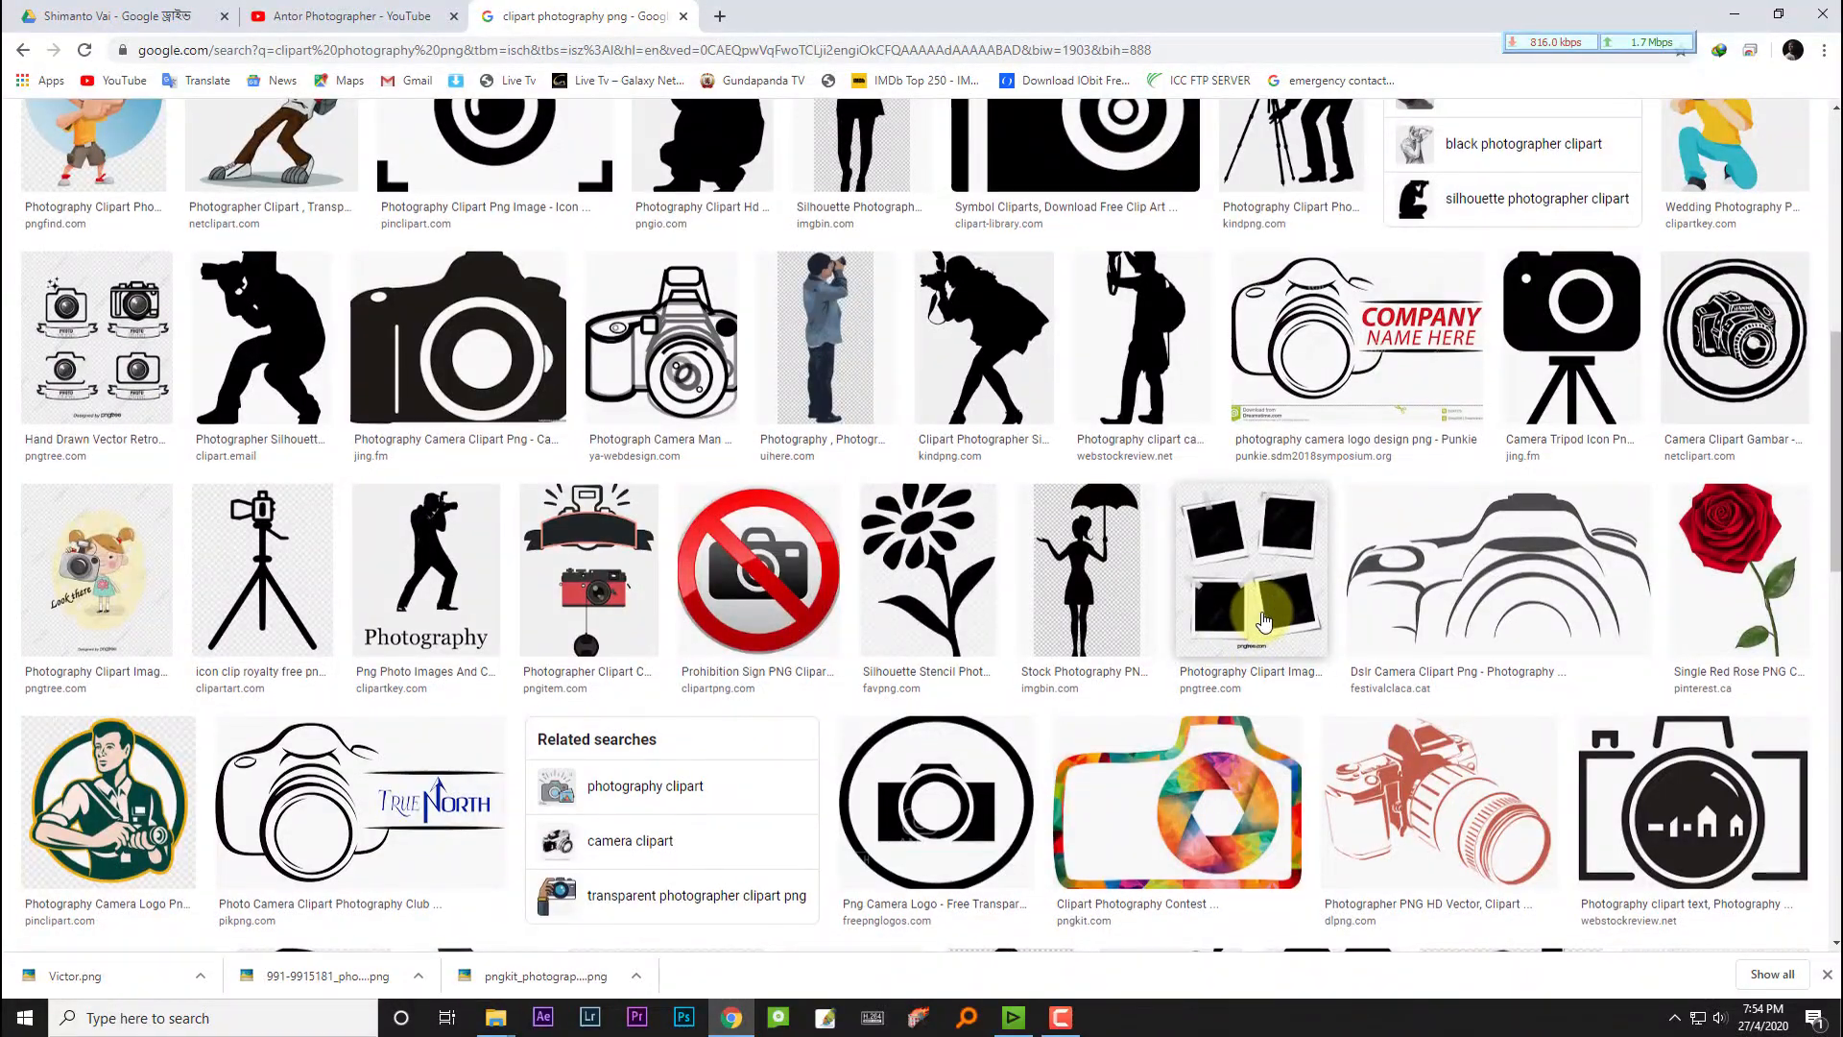
Step: Find the multicolored camera clipart from pngkit in the image results and save it as Victor Logo in the Desktop's Logo folder
scroll(1264, 622, down, 2)
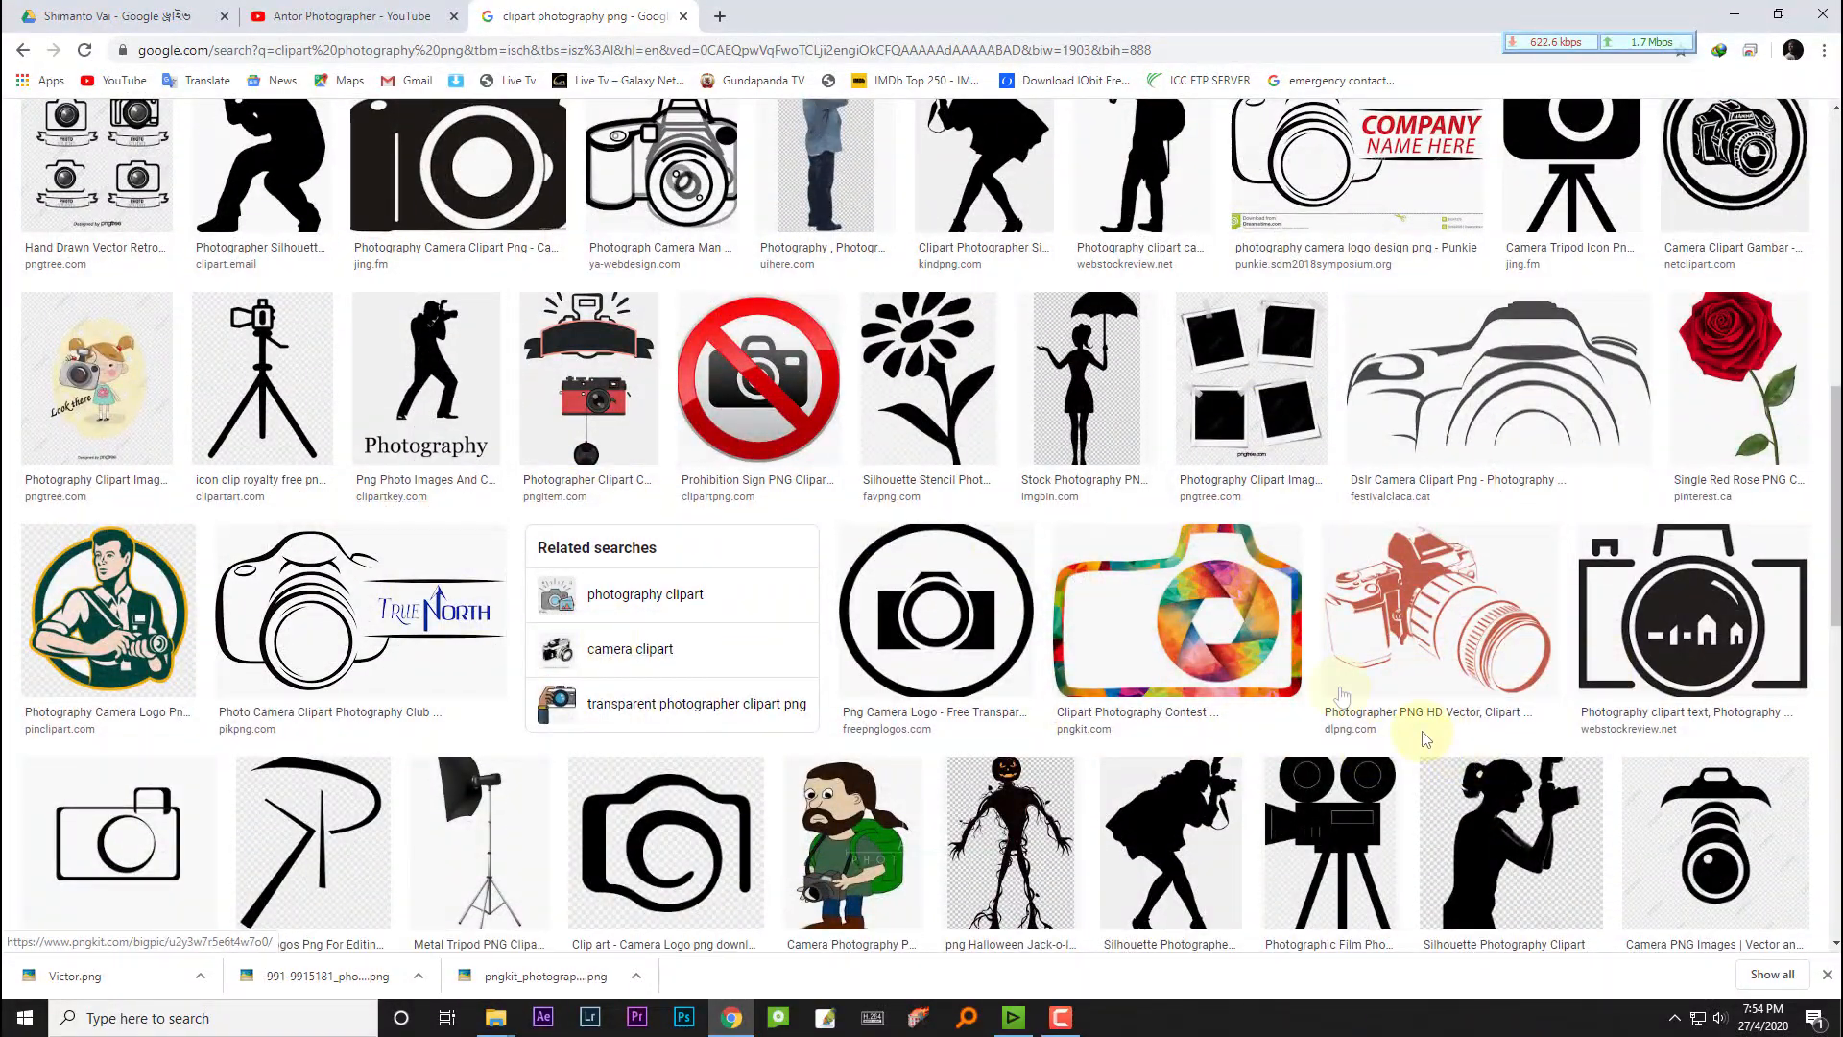
click(1178, 615)
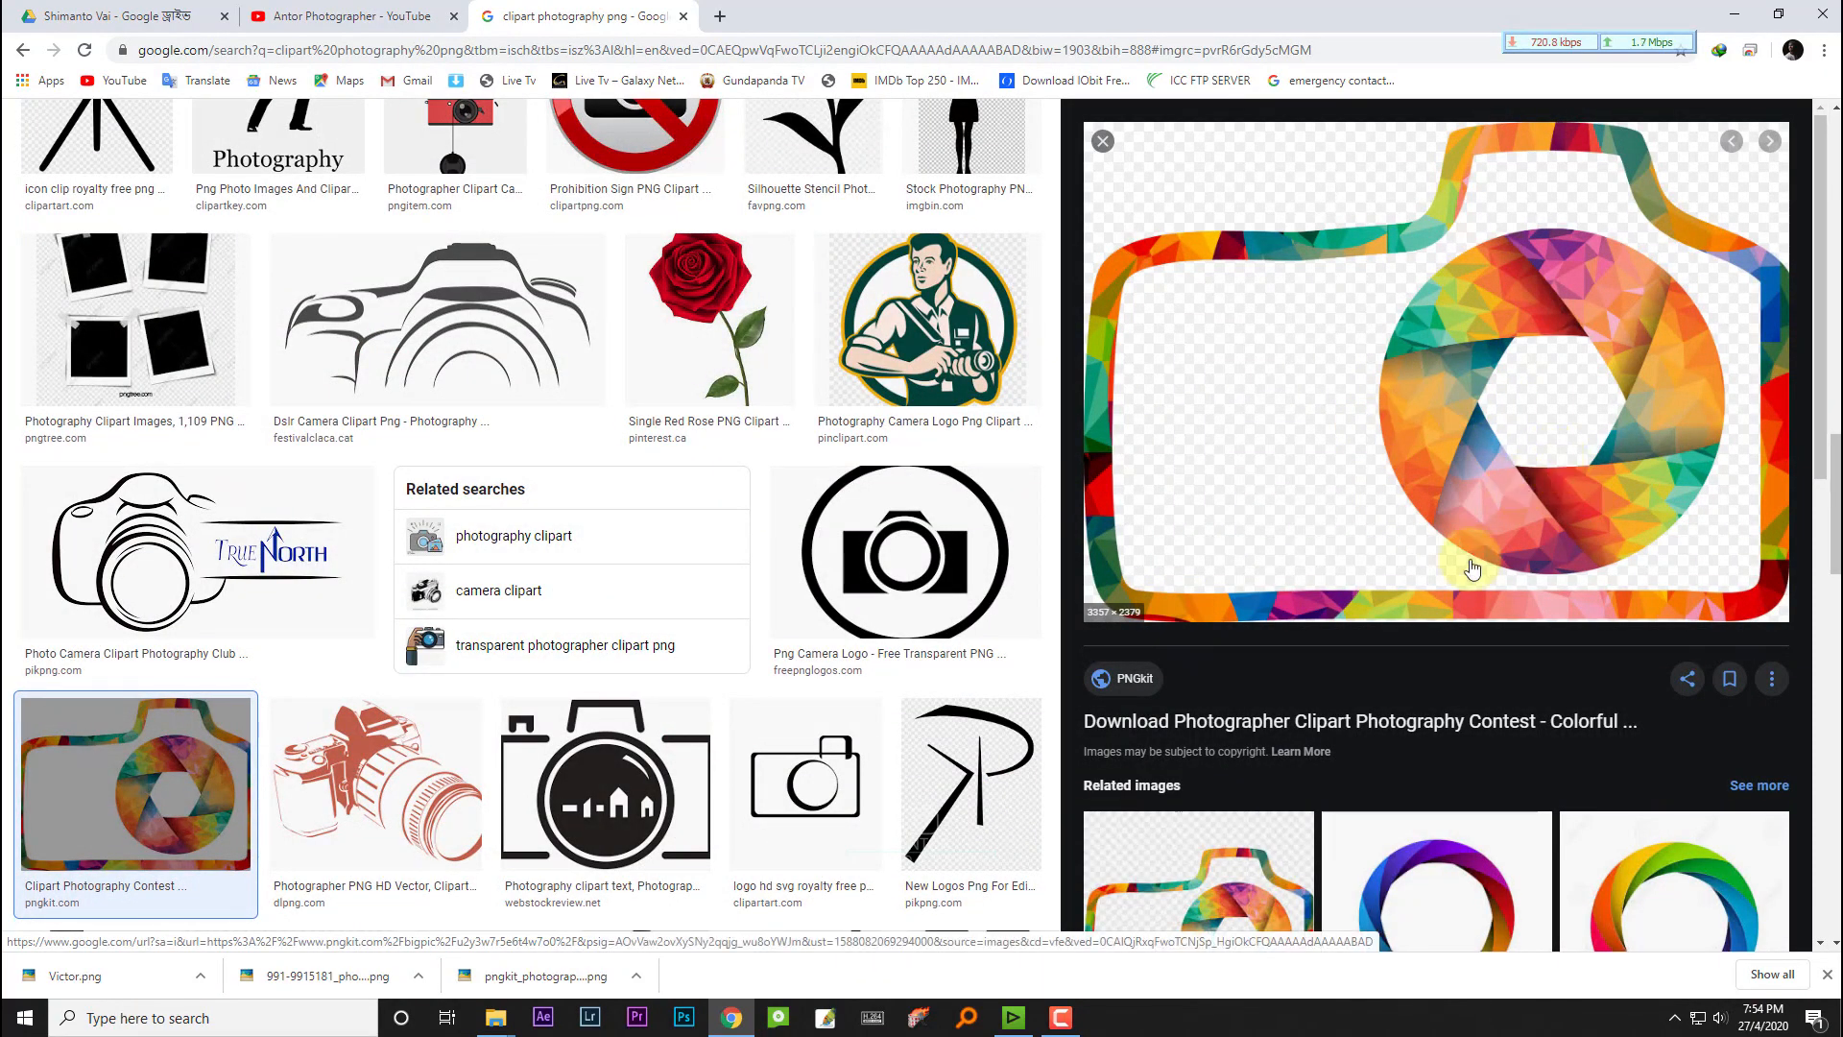
right_click(1439, 407)
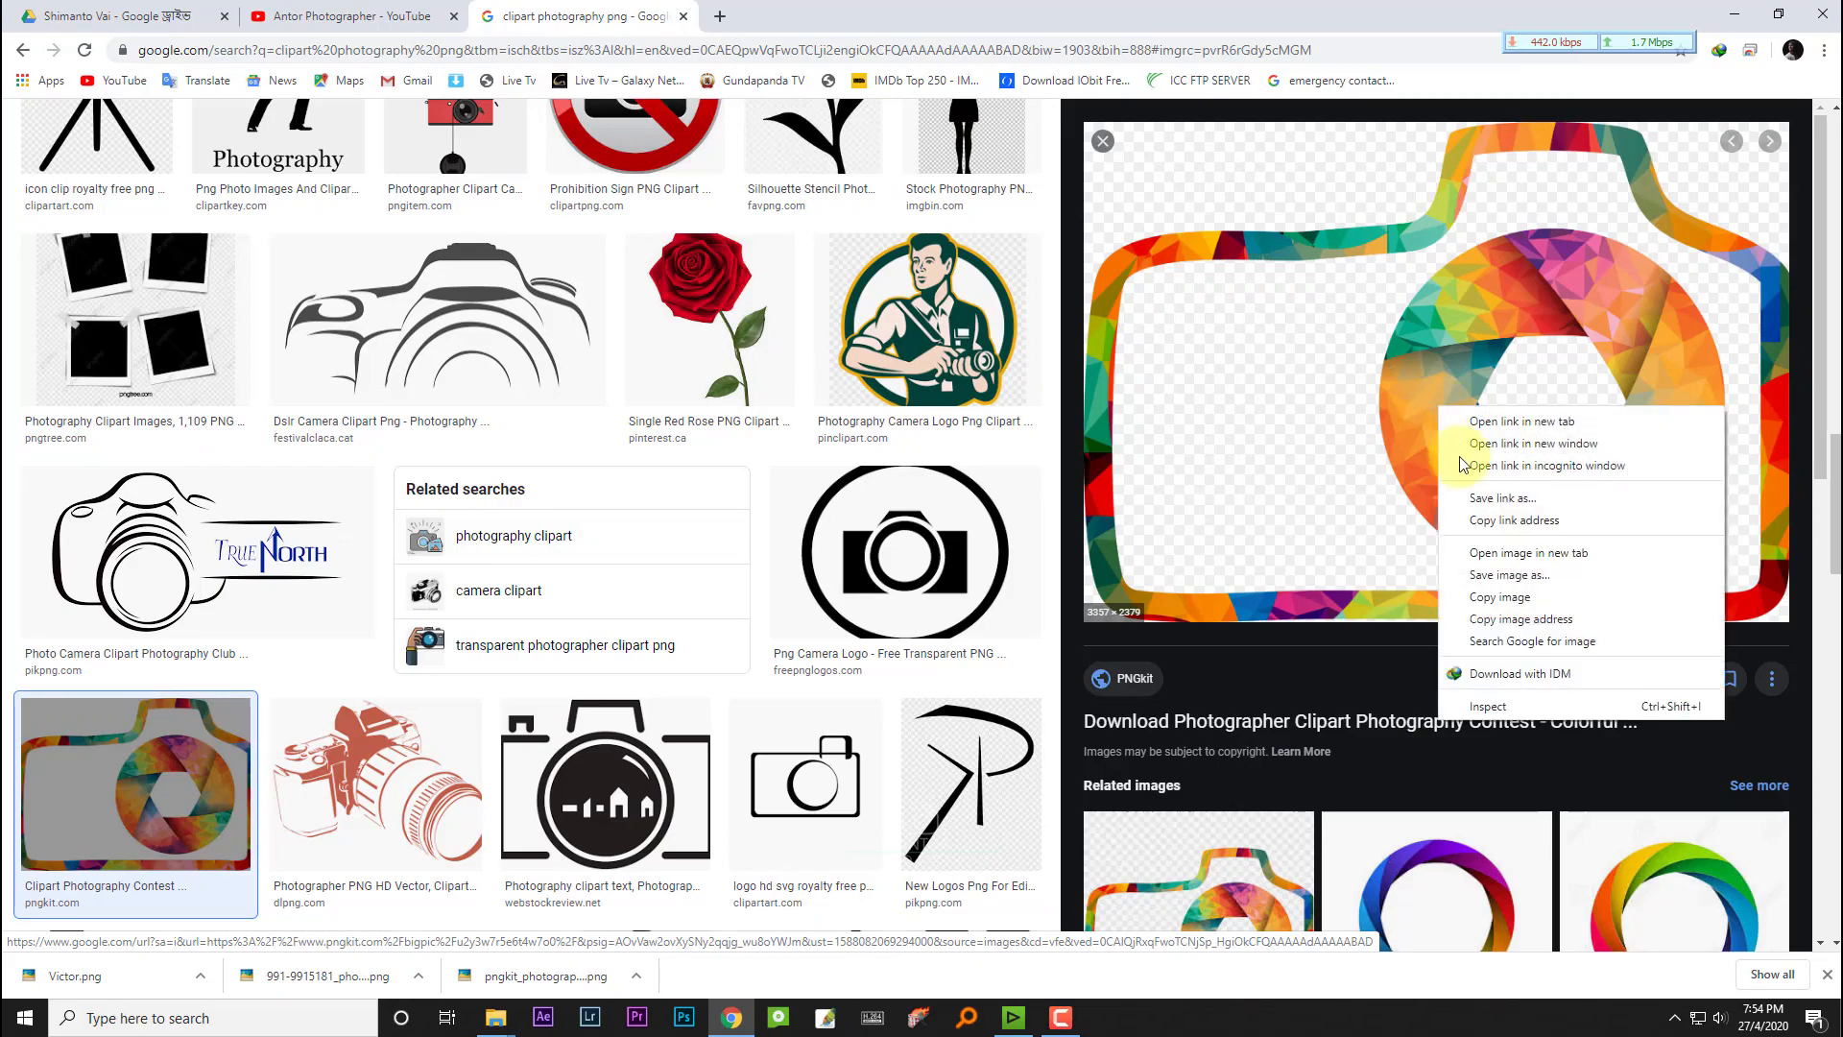
click(1509, 574)
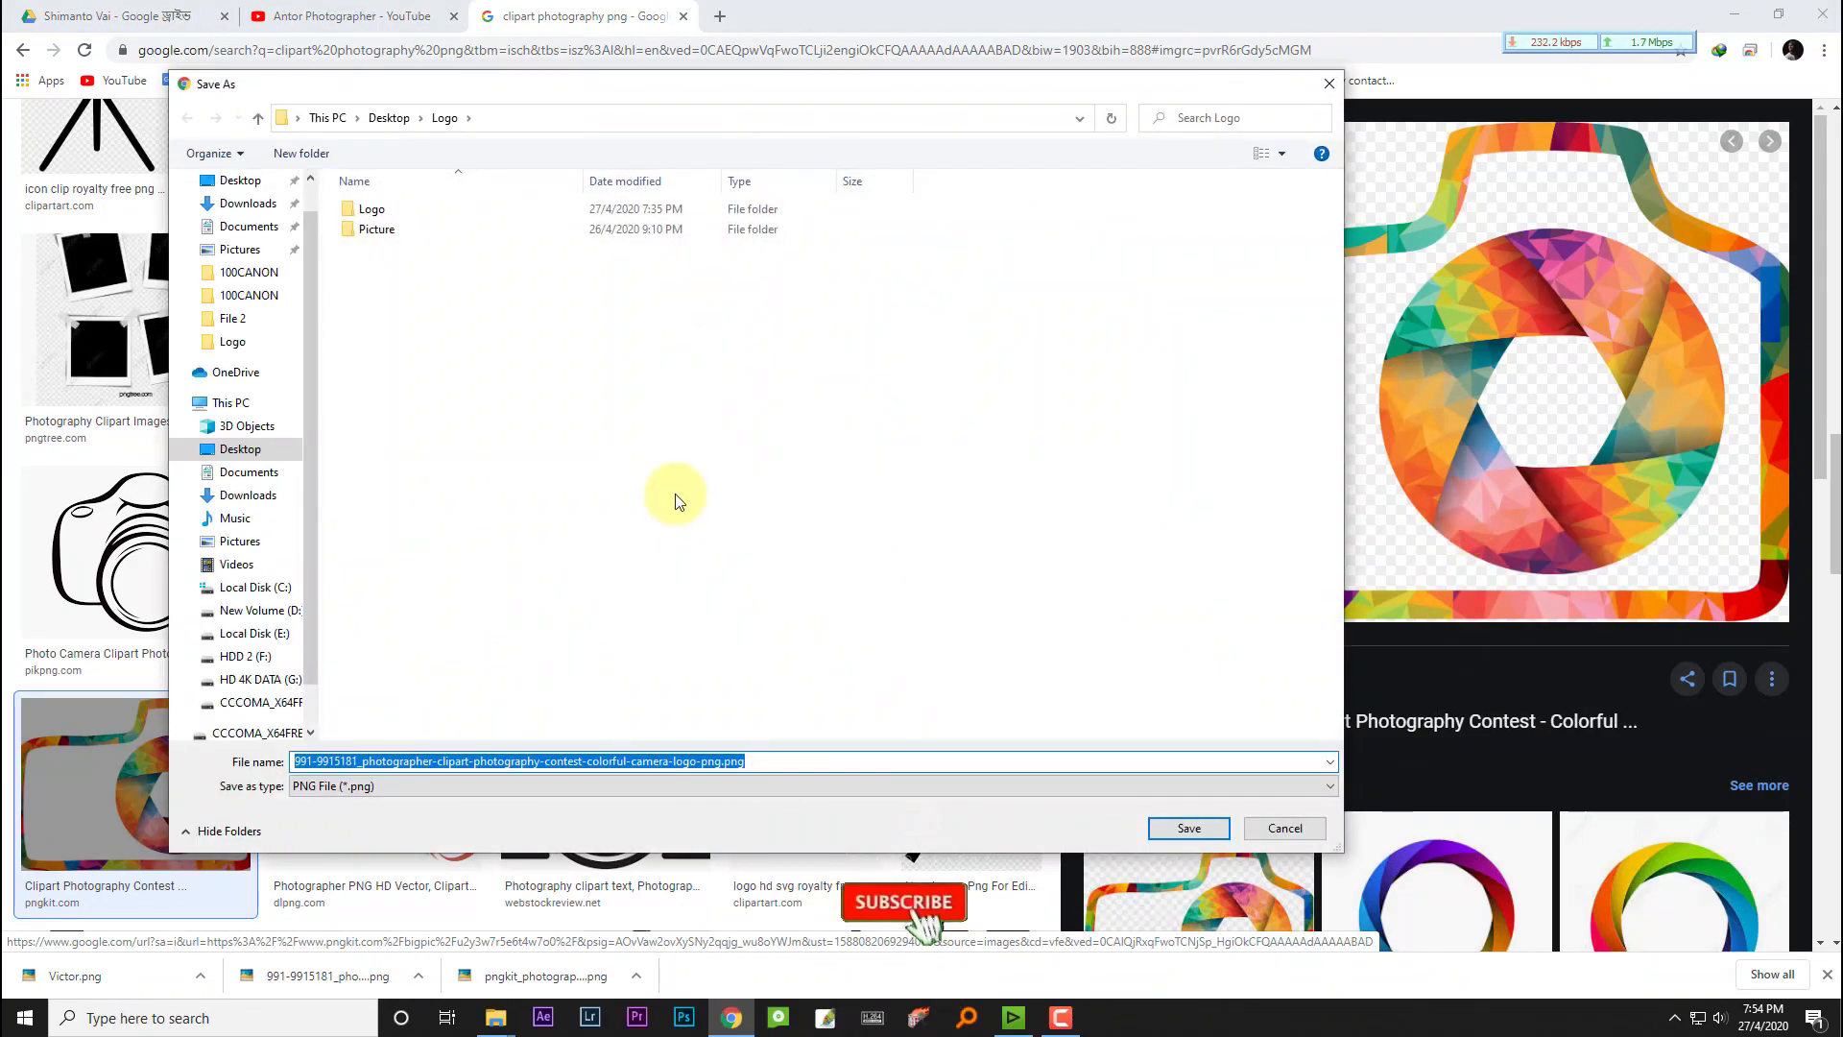
click(672, 468)
click(811, 758)
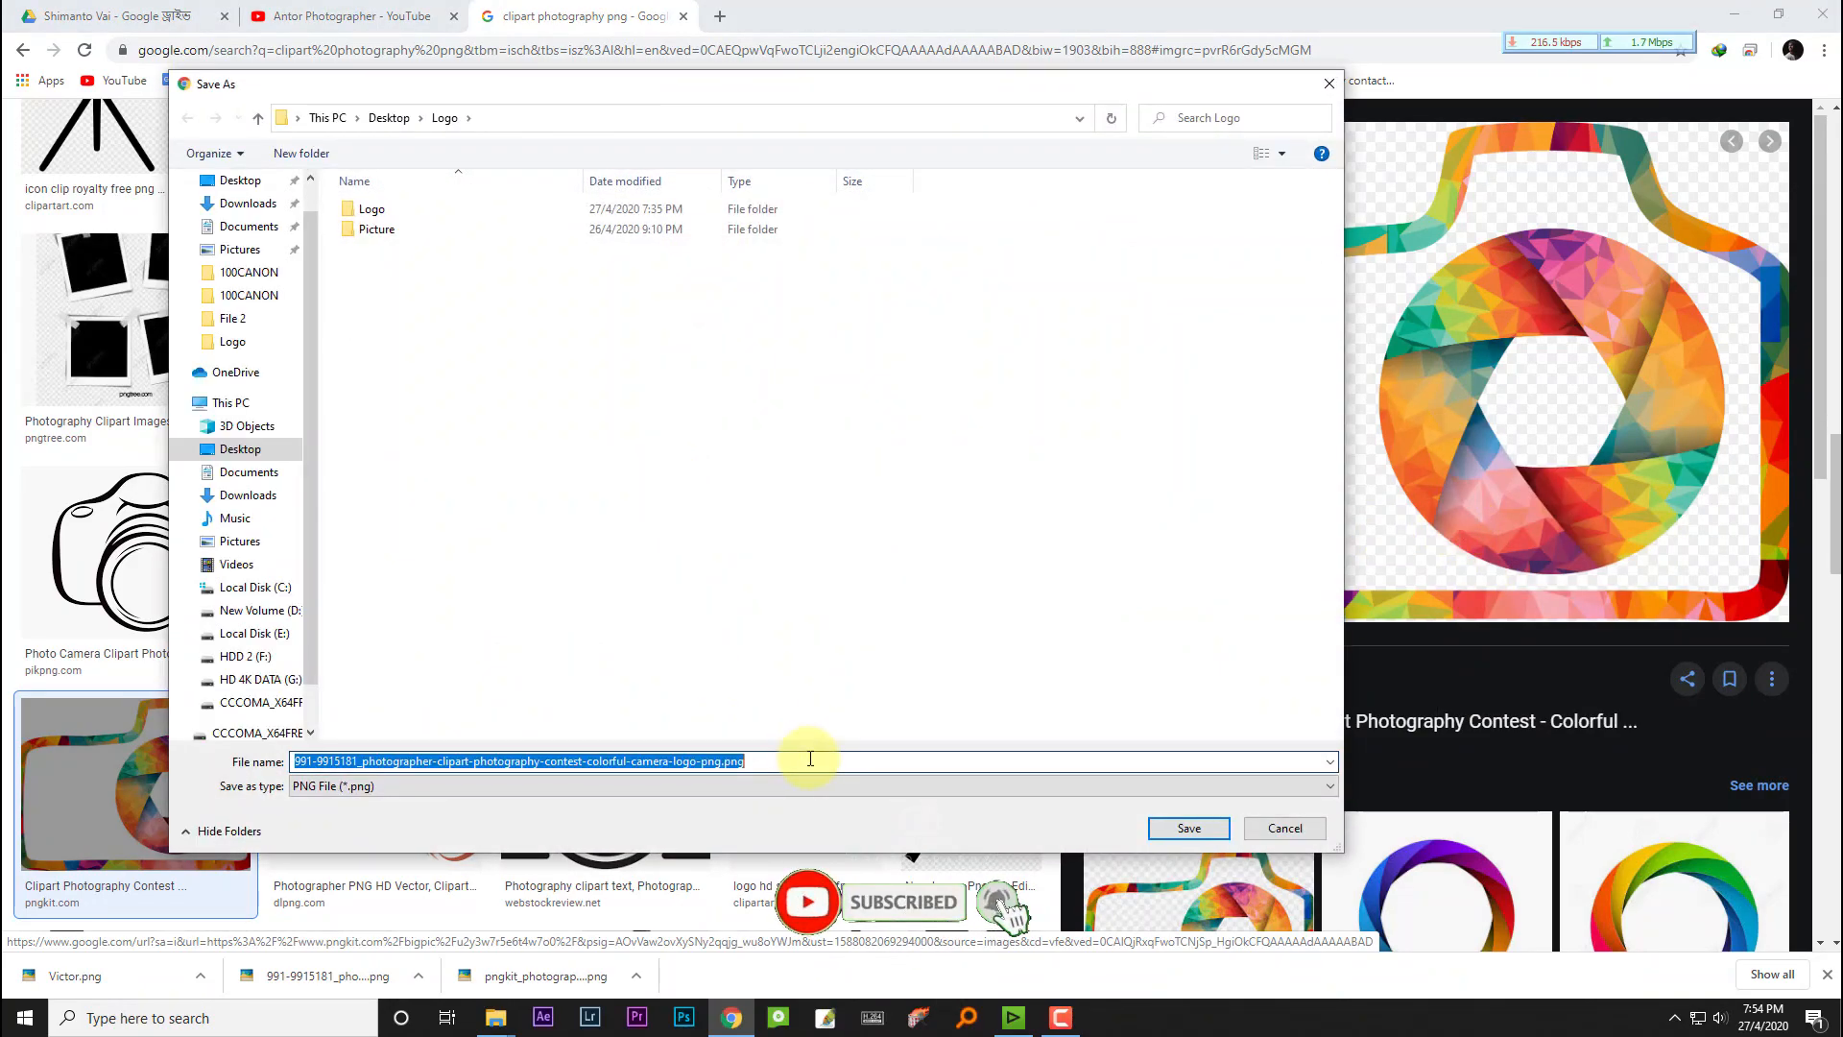
text(Vic)
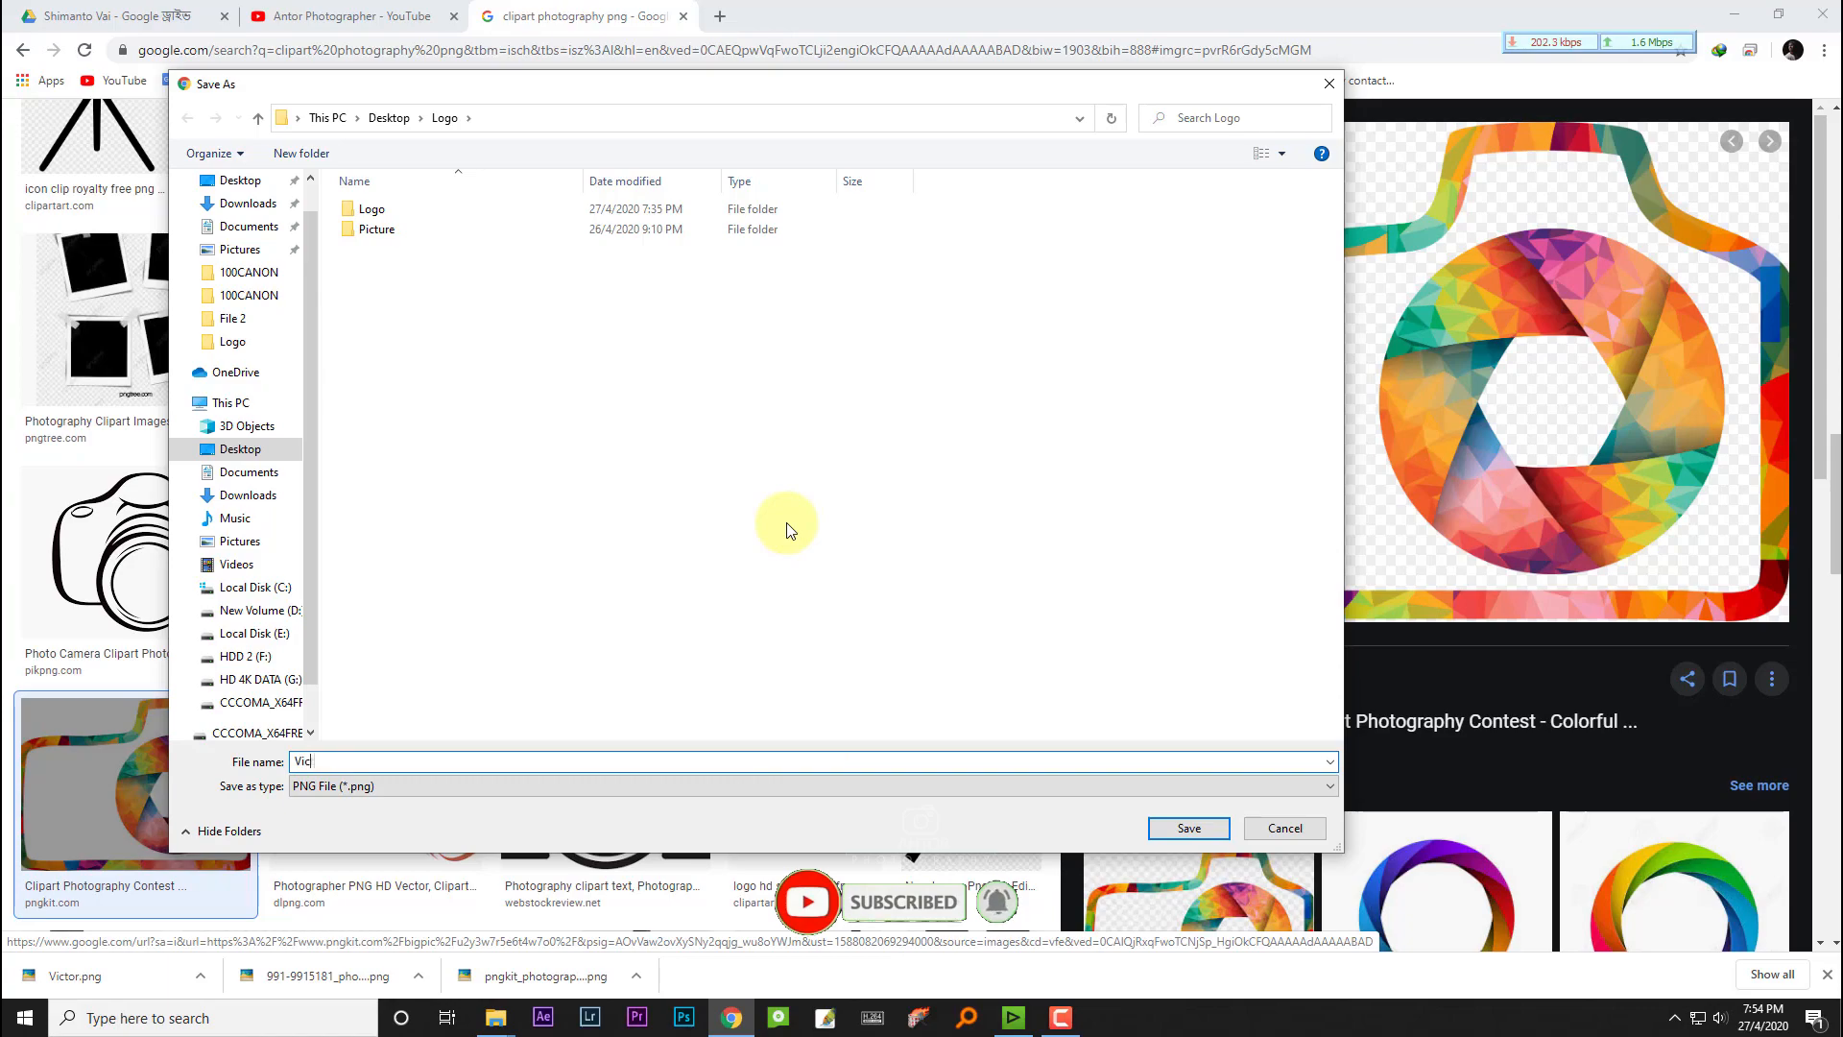
text(tor Logo)
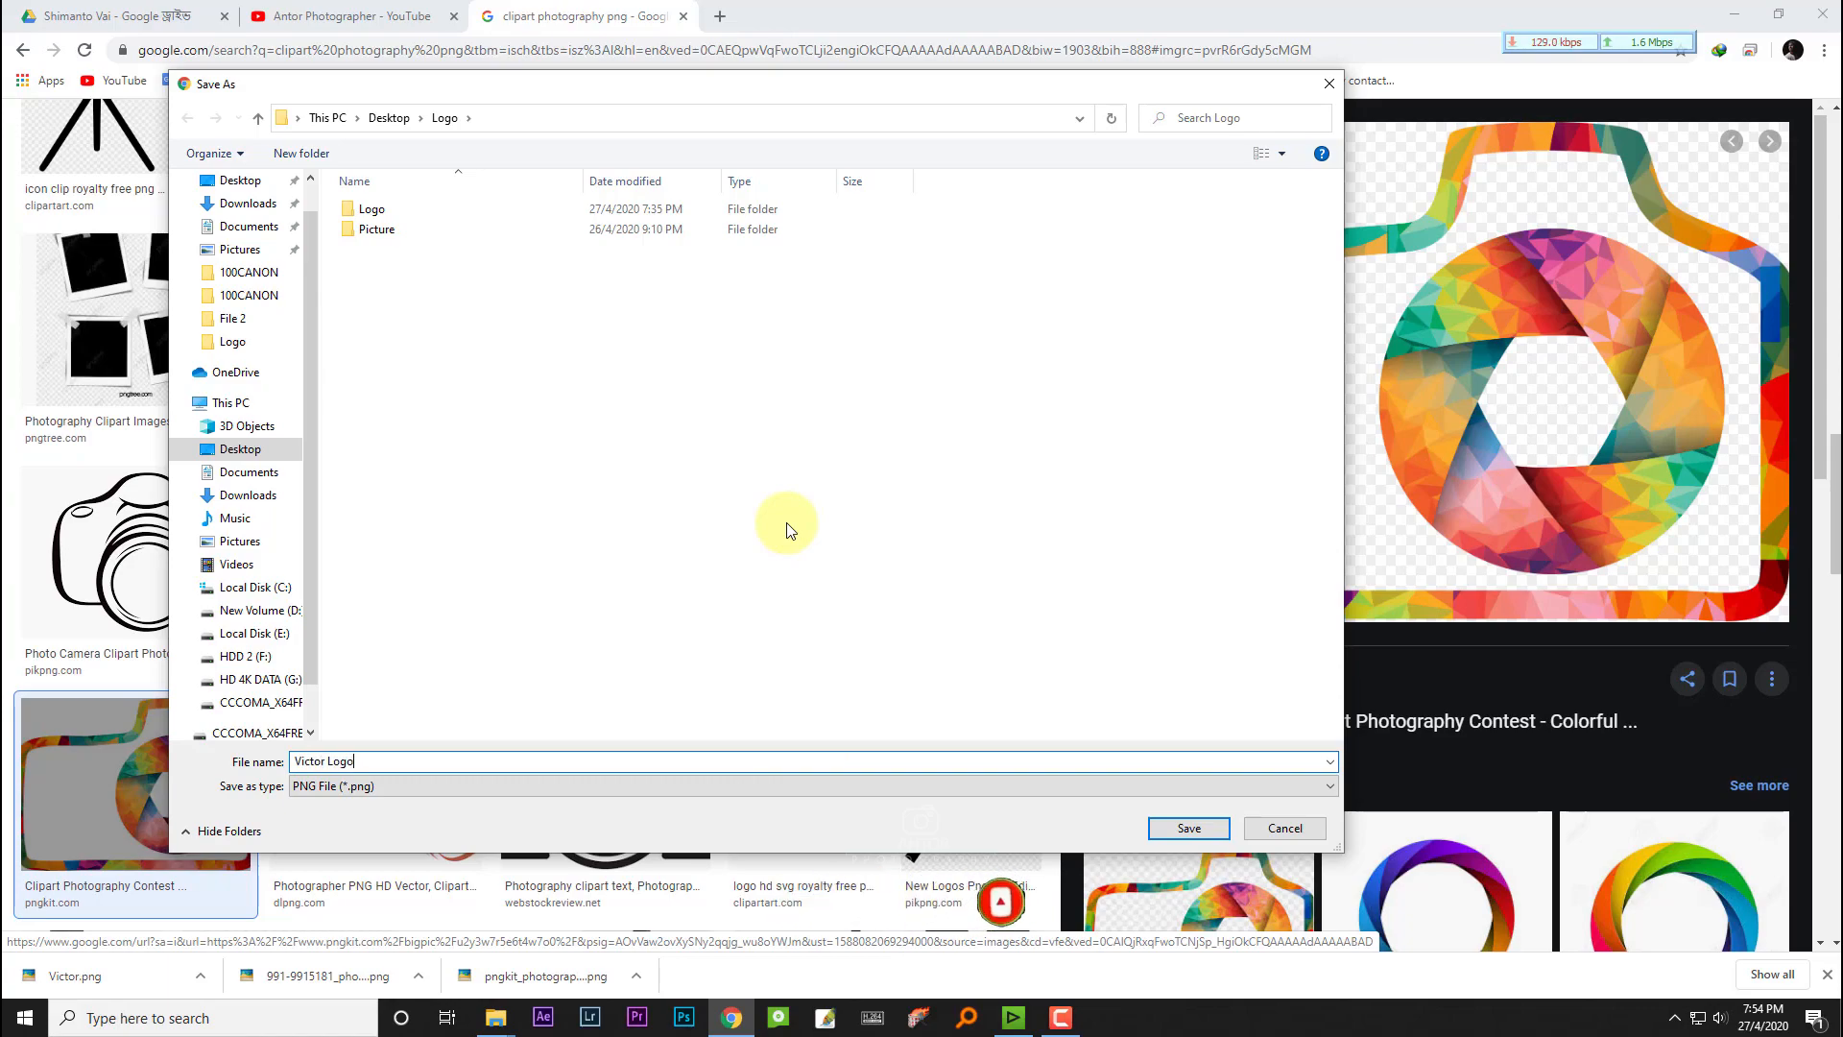
click(1196, 824)
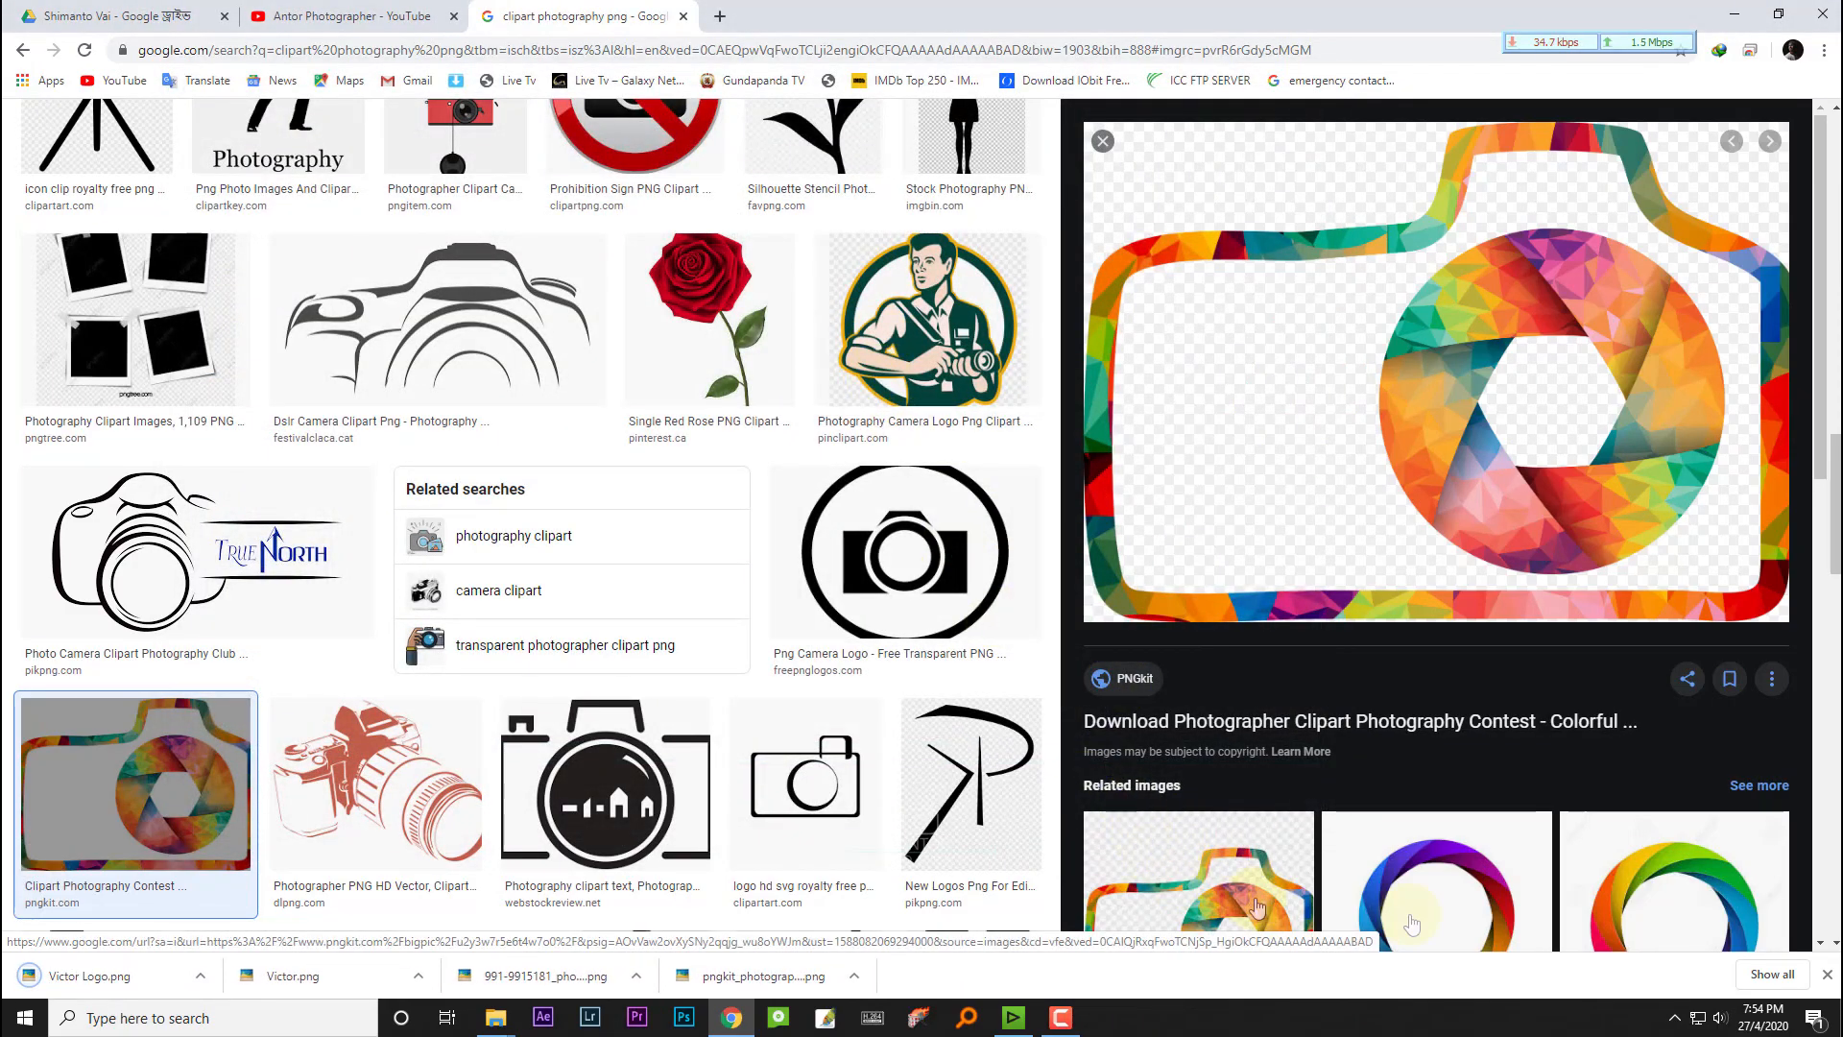
Step: Open Google in a new browser tab and search for "handwriting font"
click(721, 16)
click(1827, 975)
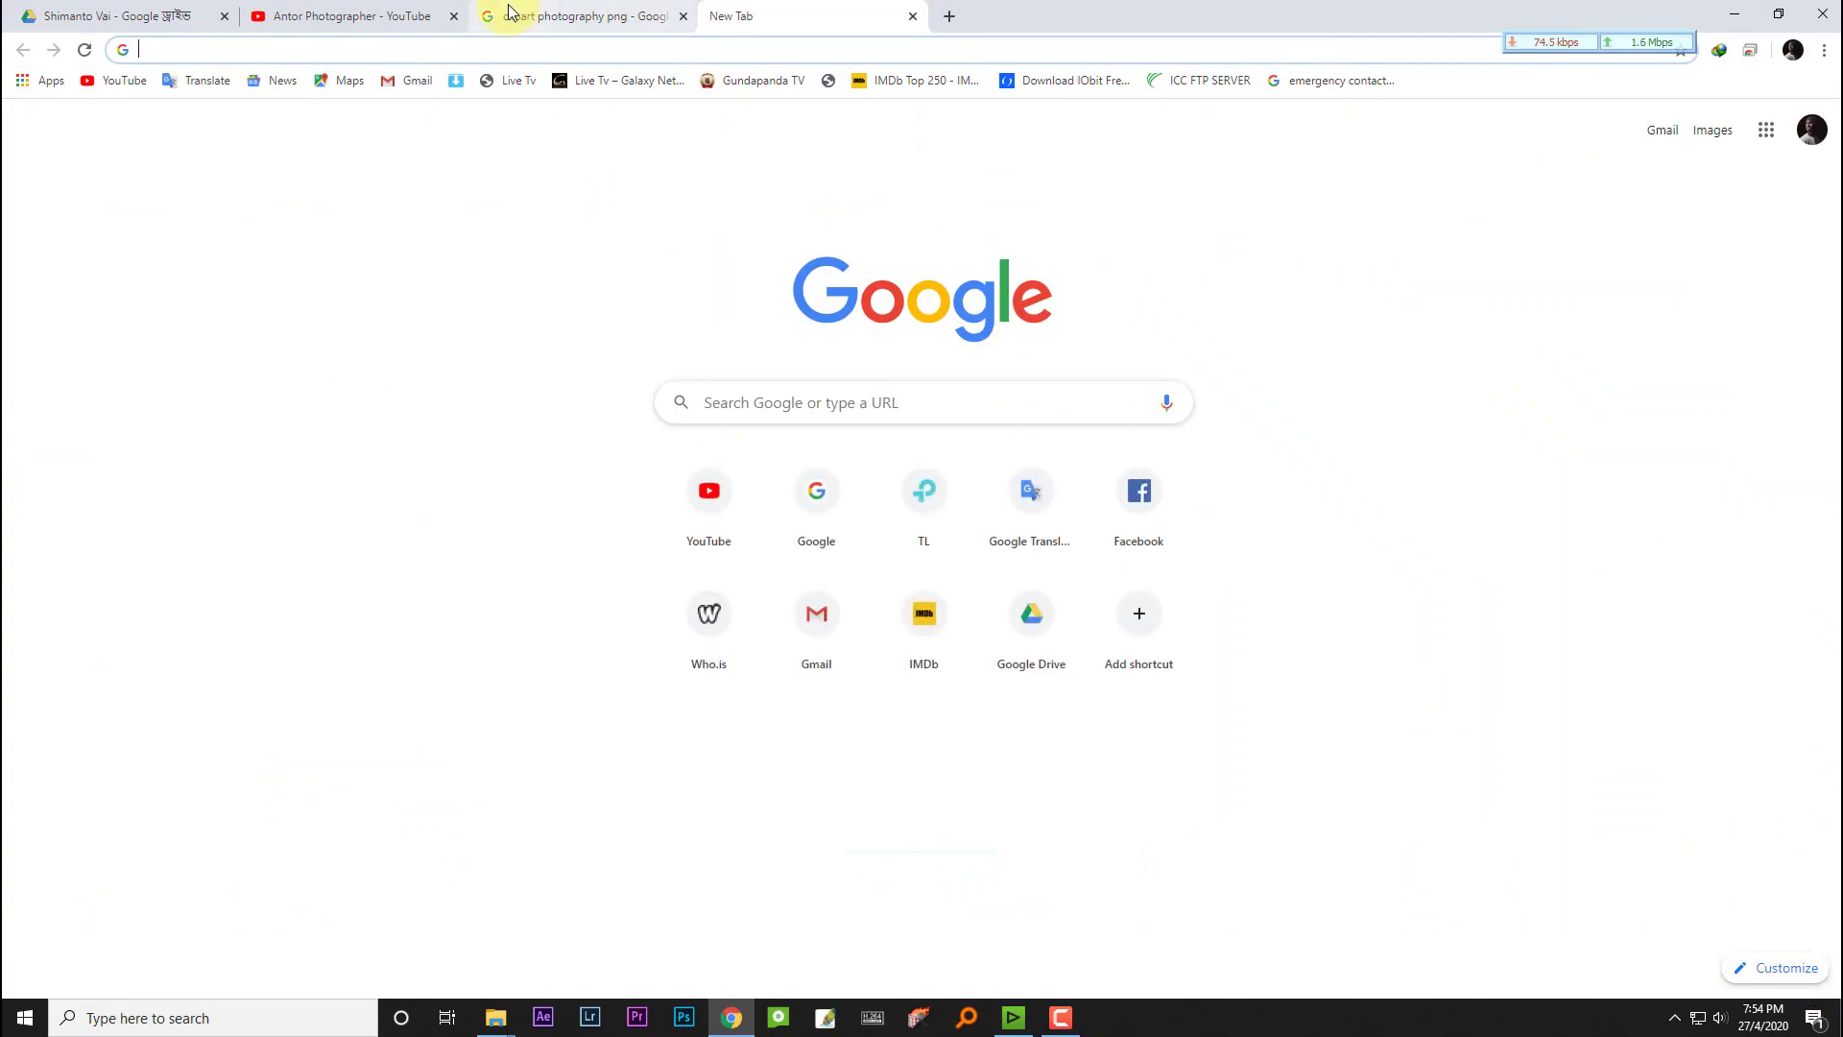
text(go)
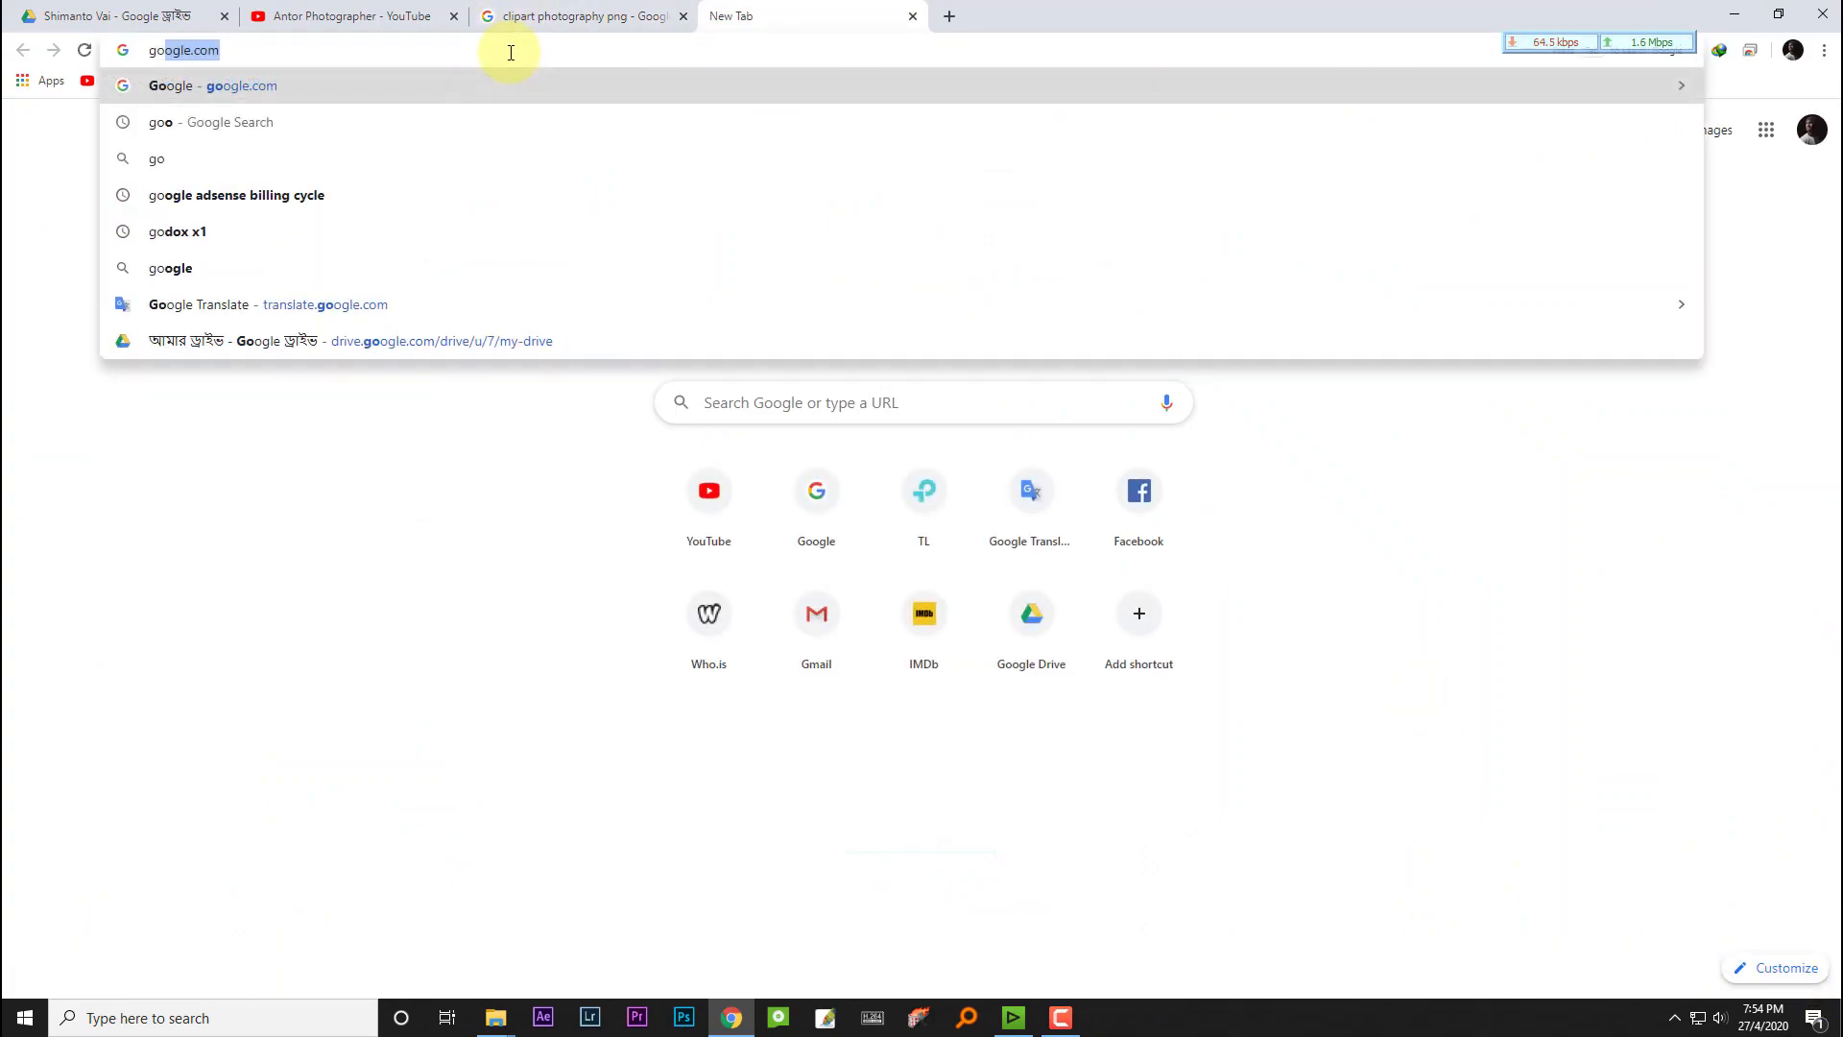
key(Return)
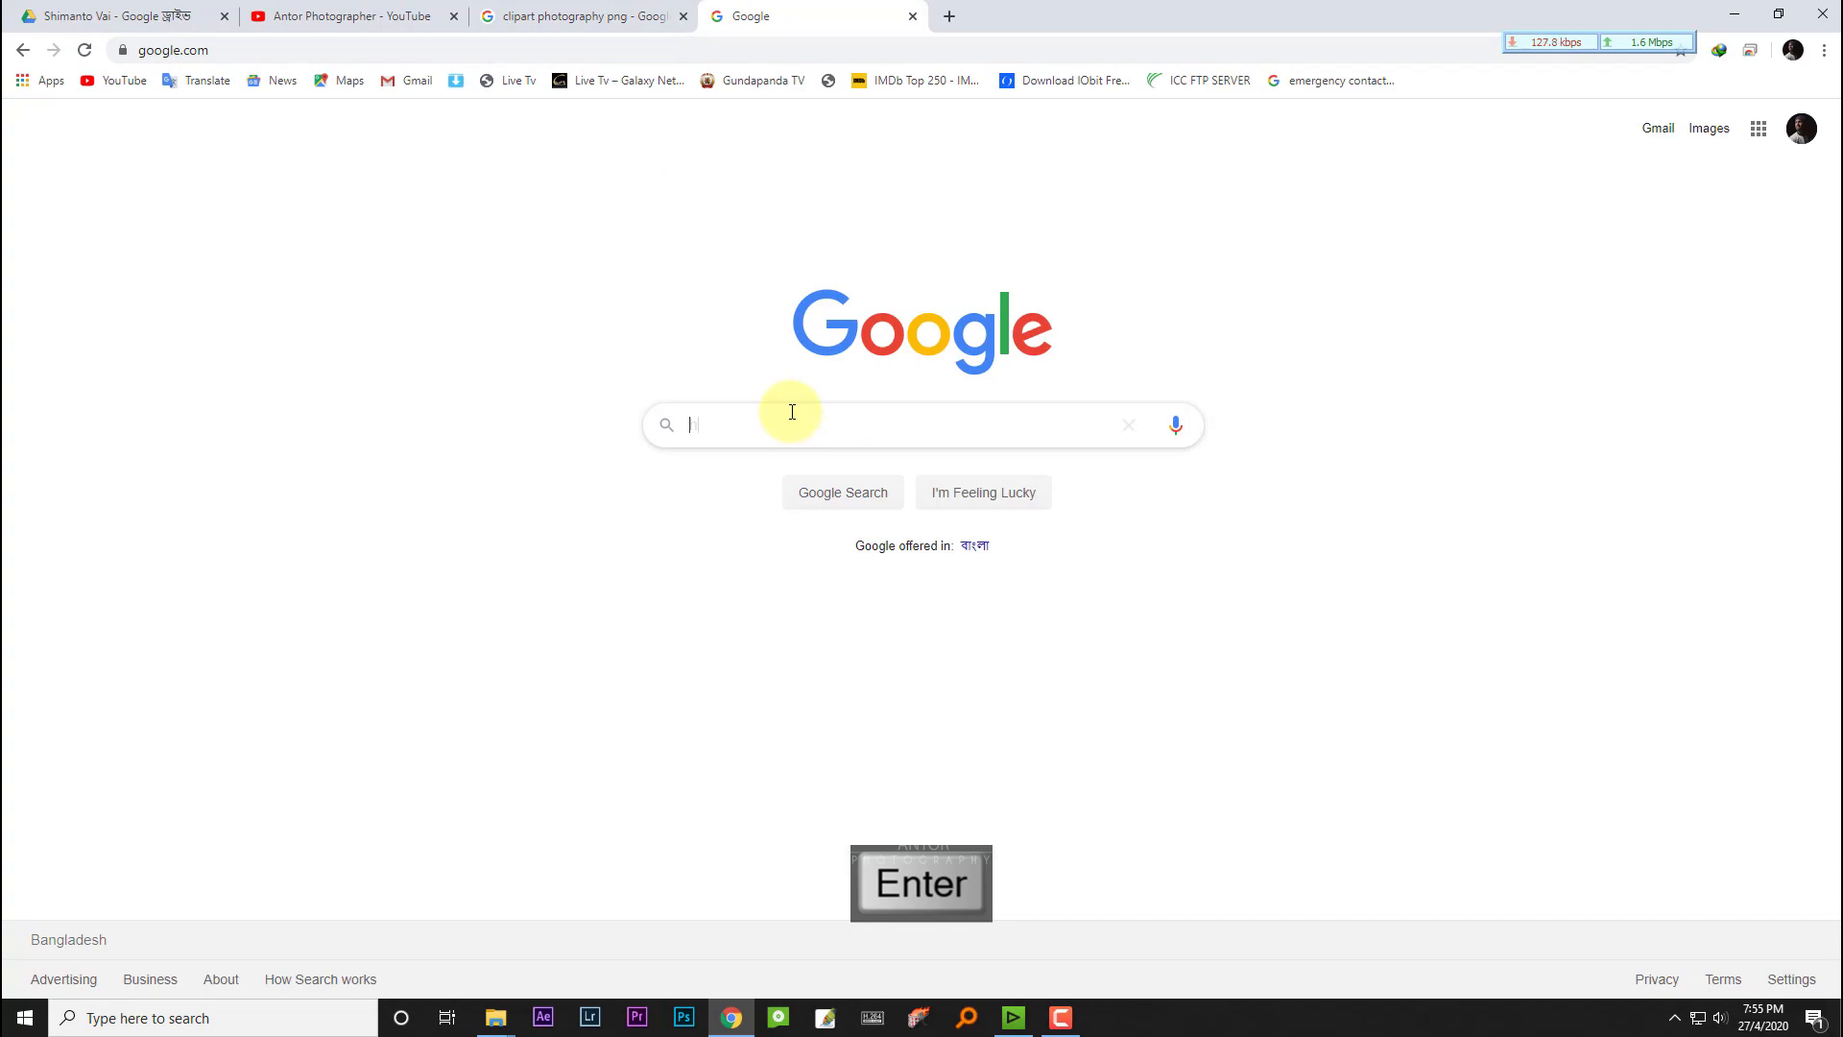
text(ha)
key(Down)
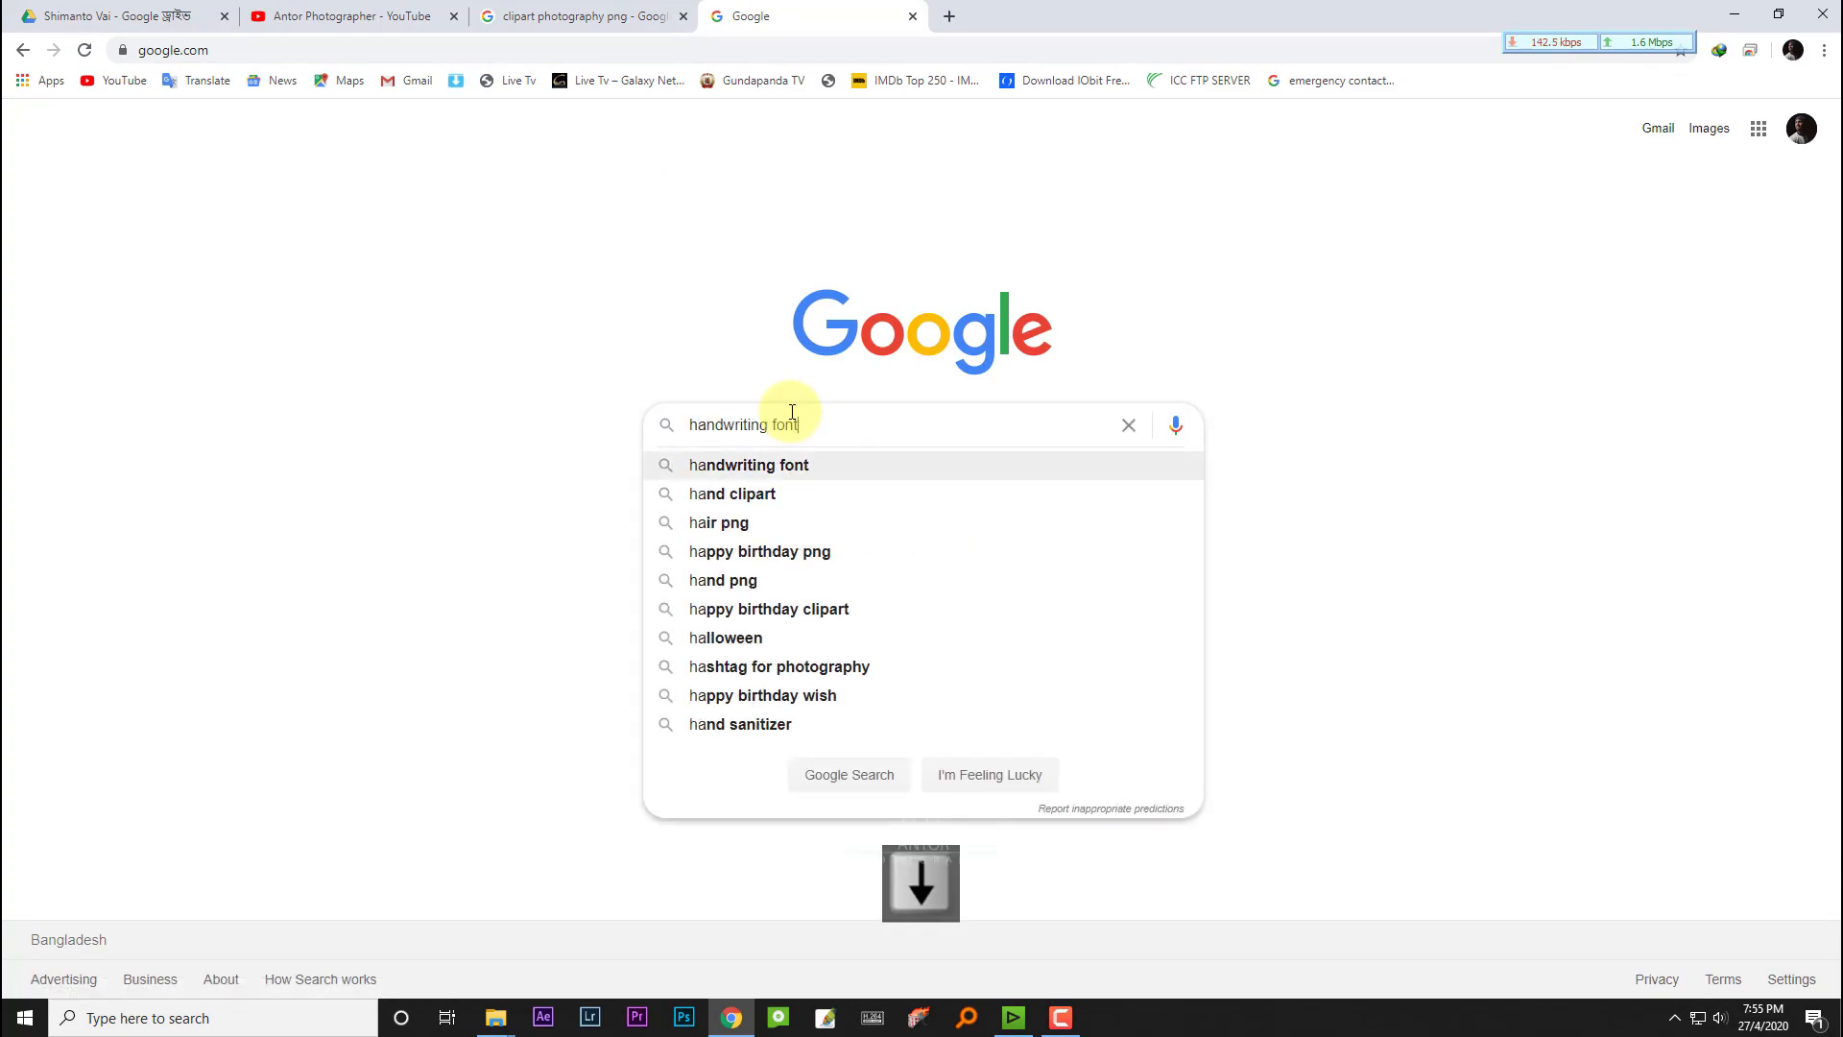
key(Return)
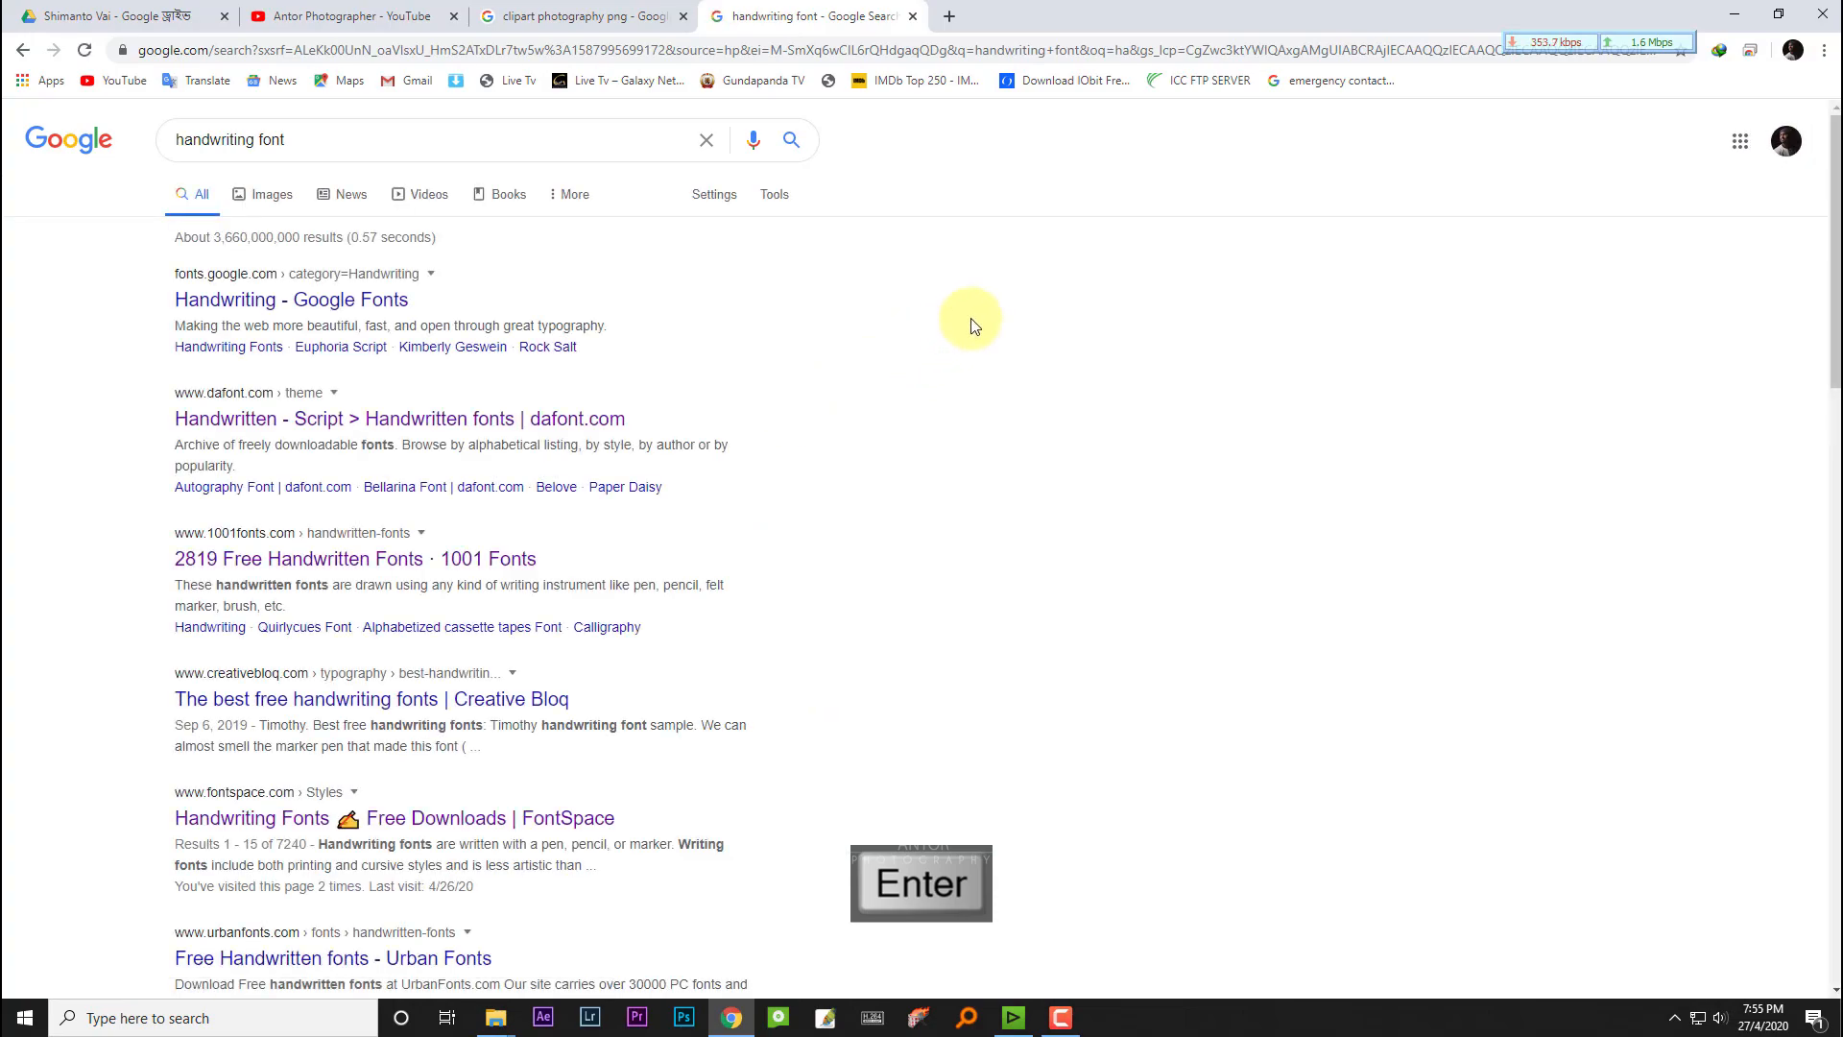
Step: Open the FontSpace handwriting fonts page from the search results
scroll(972, 325, down, 1)
scroll(972, 325, down, 3)
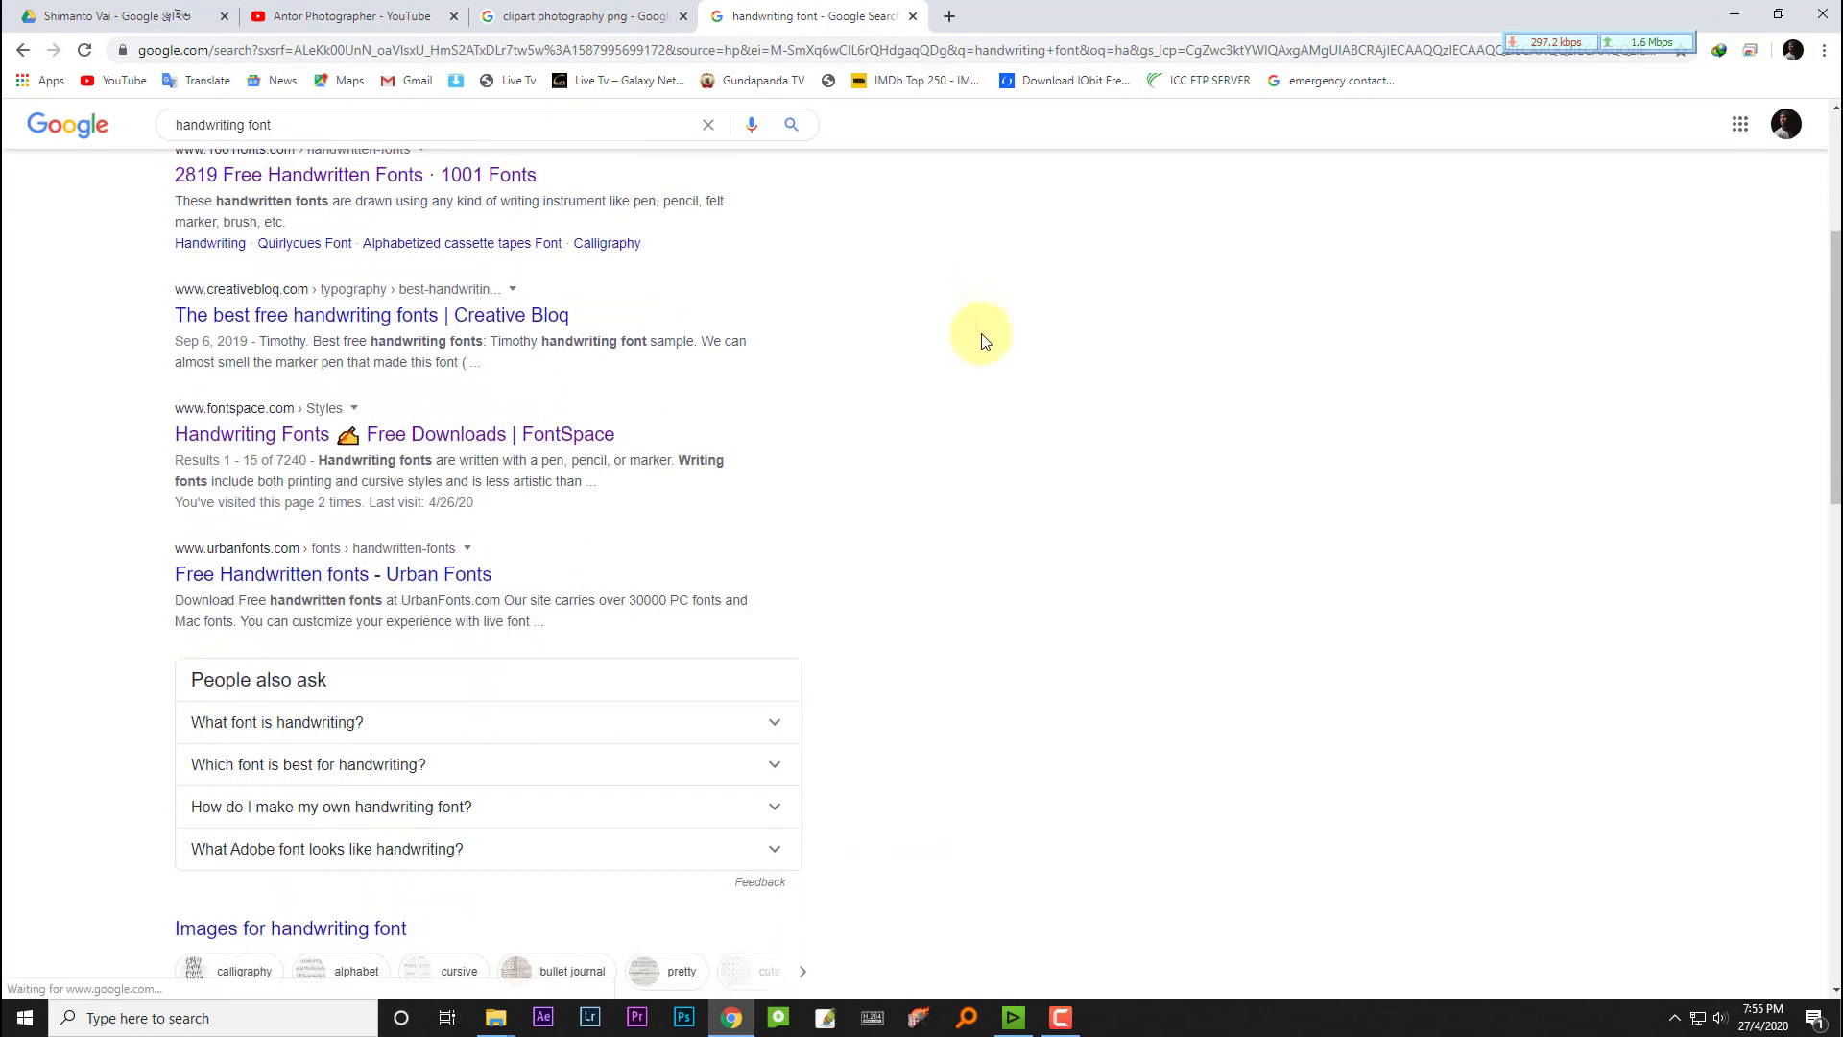
click(446, 435)
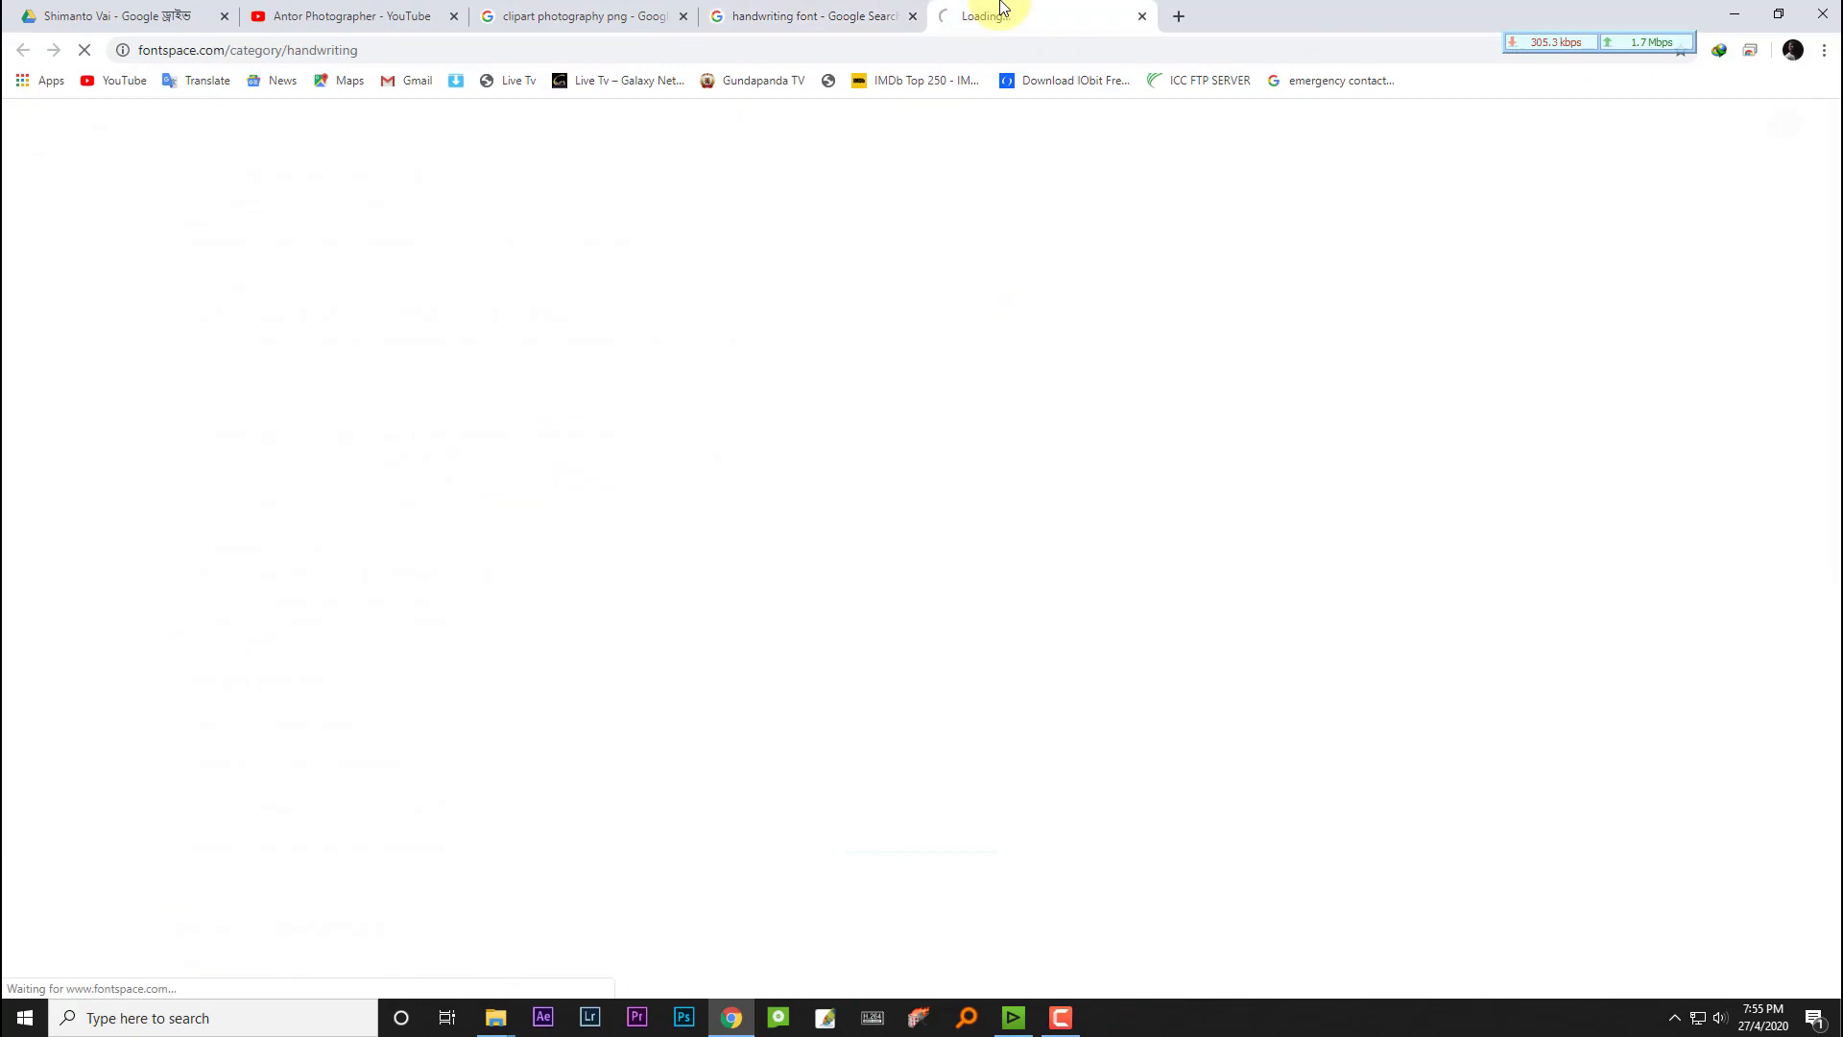
Step: Set the font preview text to "Antor Photography"
drag(684, 496, 396, 492)
key(BackSpace)
text(Antor Ph)
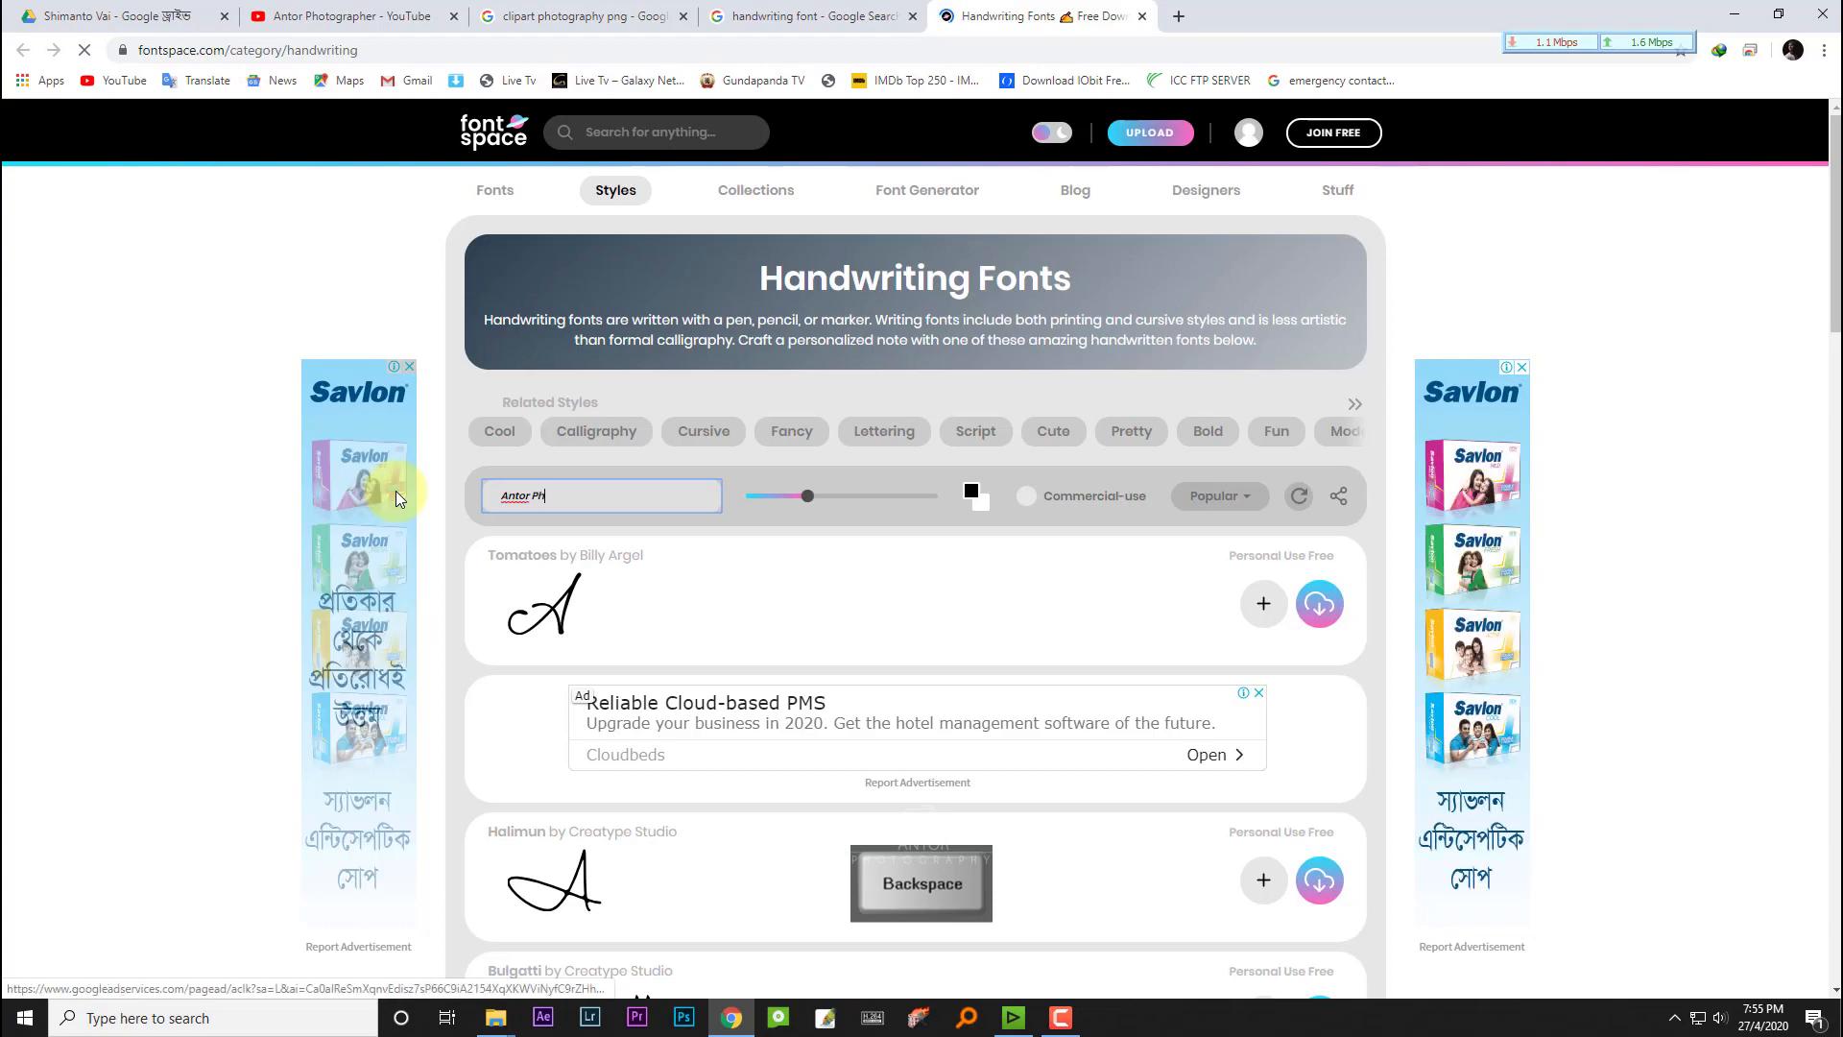
text(otography)
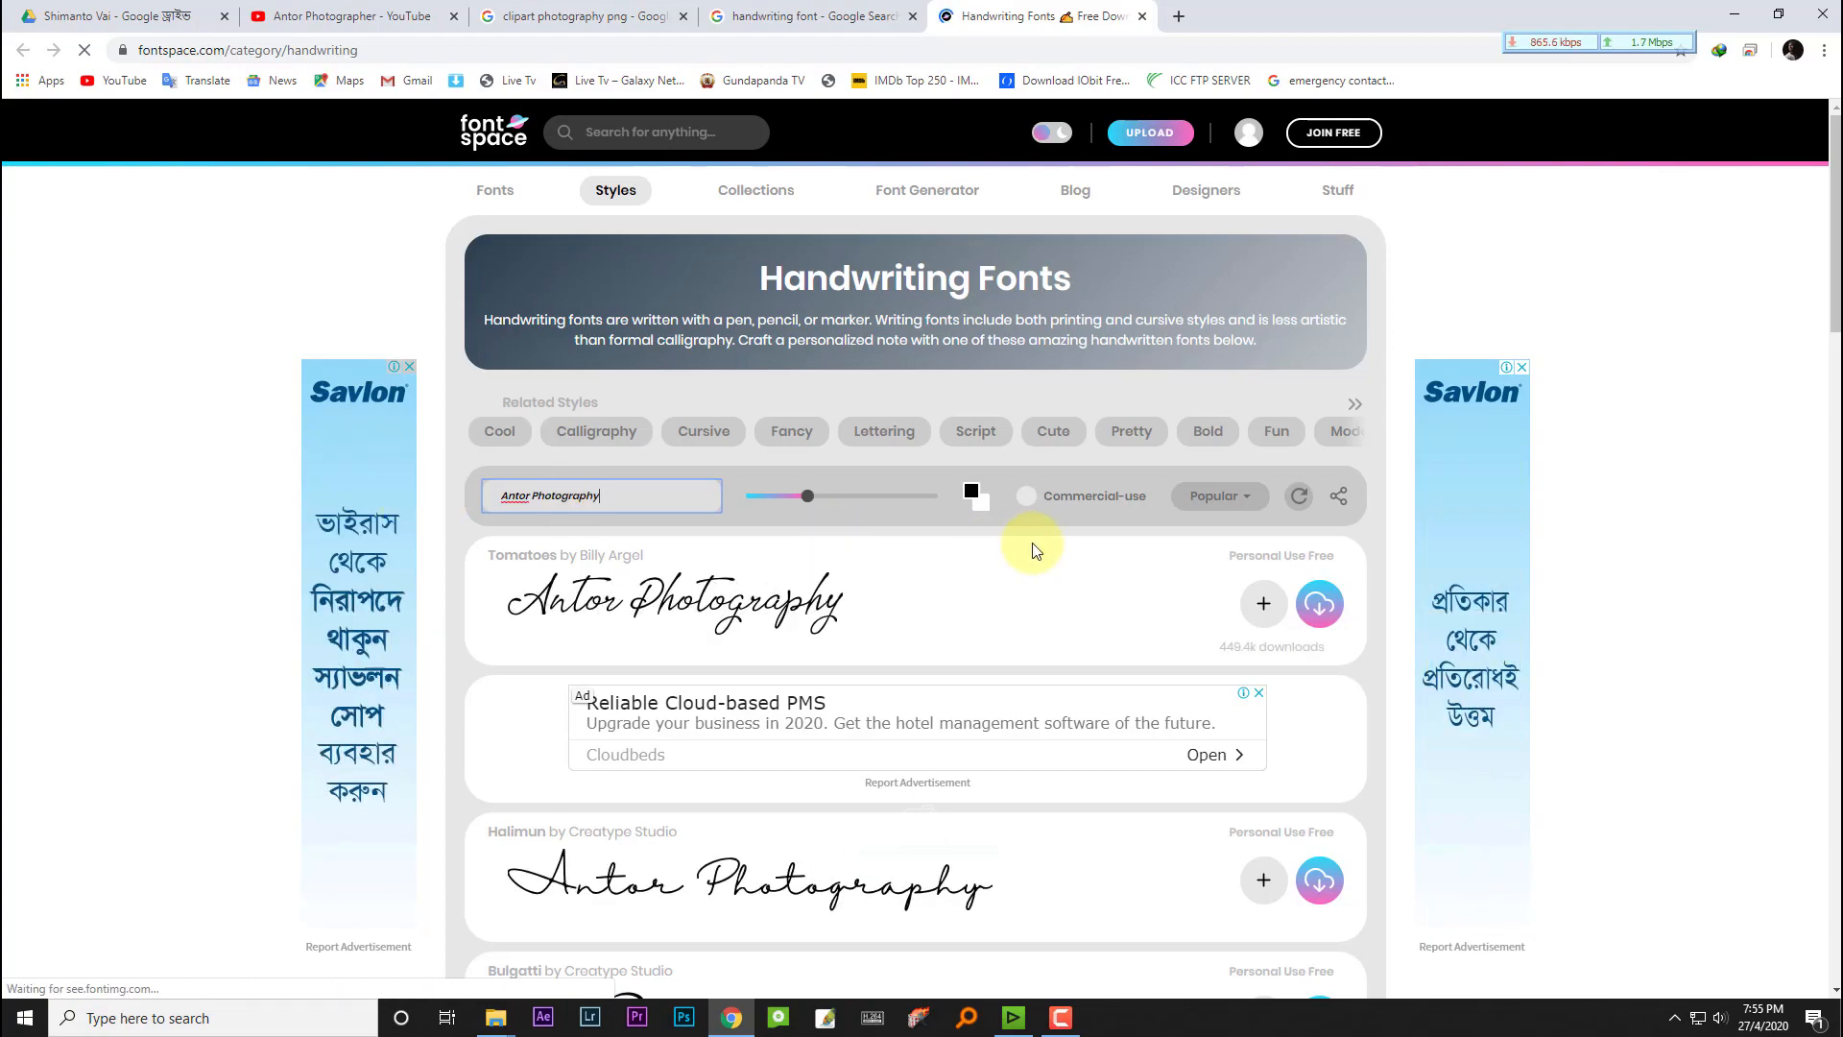
Step: Browse the handwriting font previews and download the Beautiful People font, accepting the duplicate download request
scroll(1034, 549, down, 5)
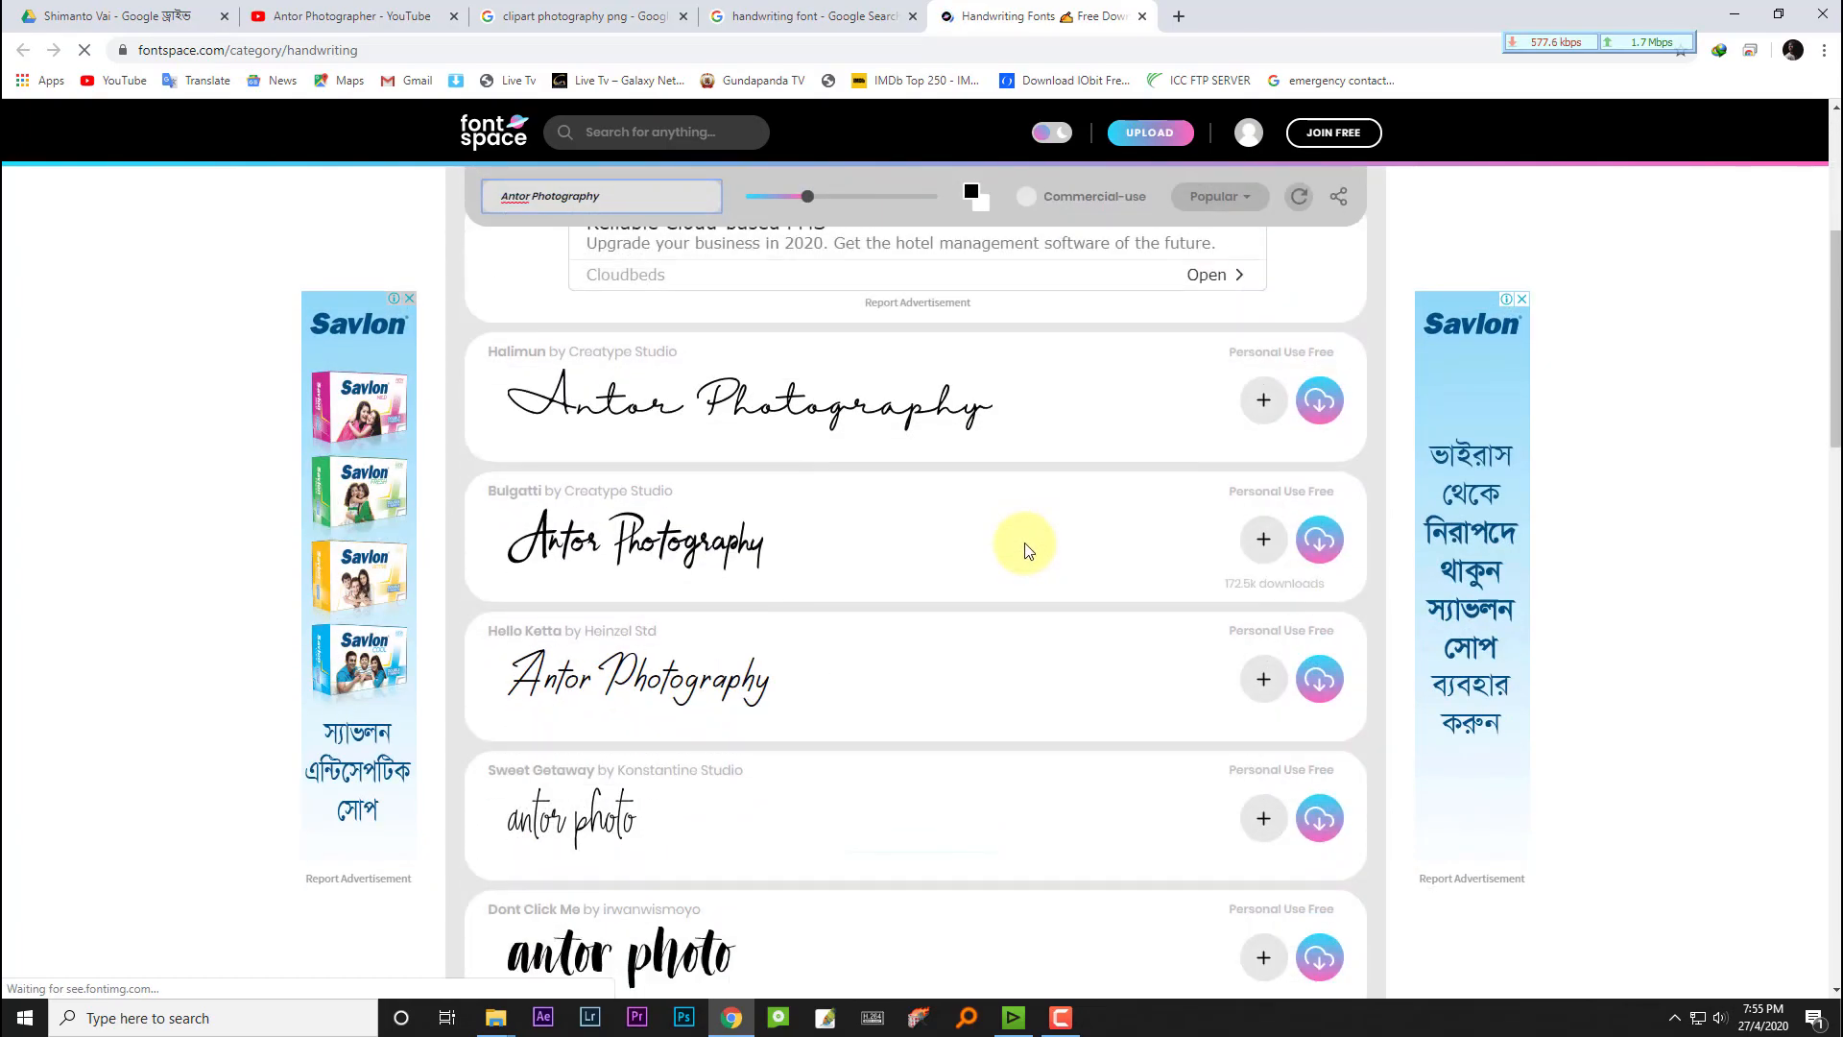
scroll(1024, 549, down, 6)
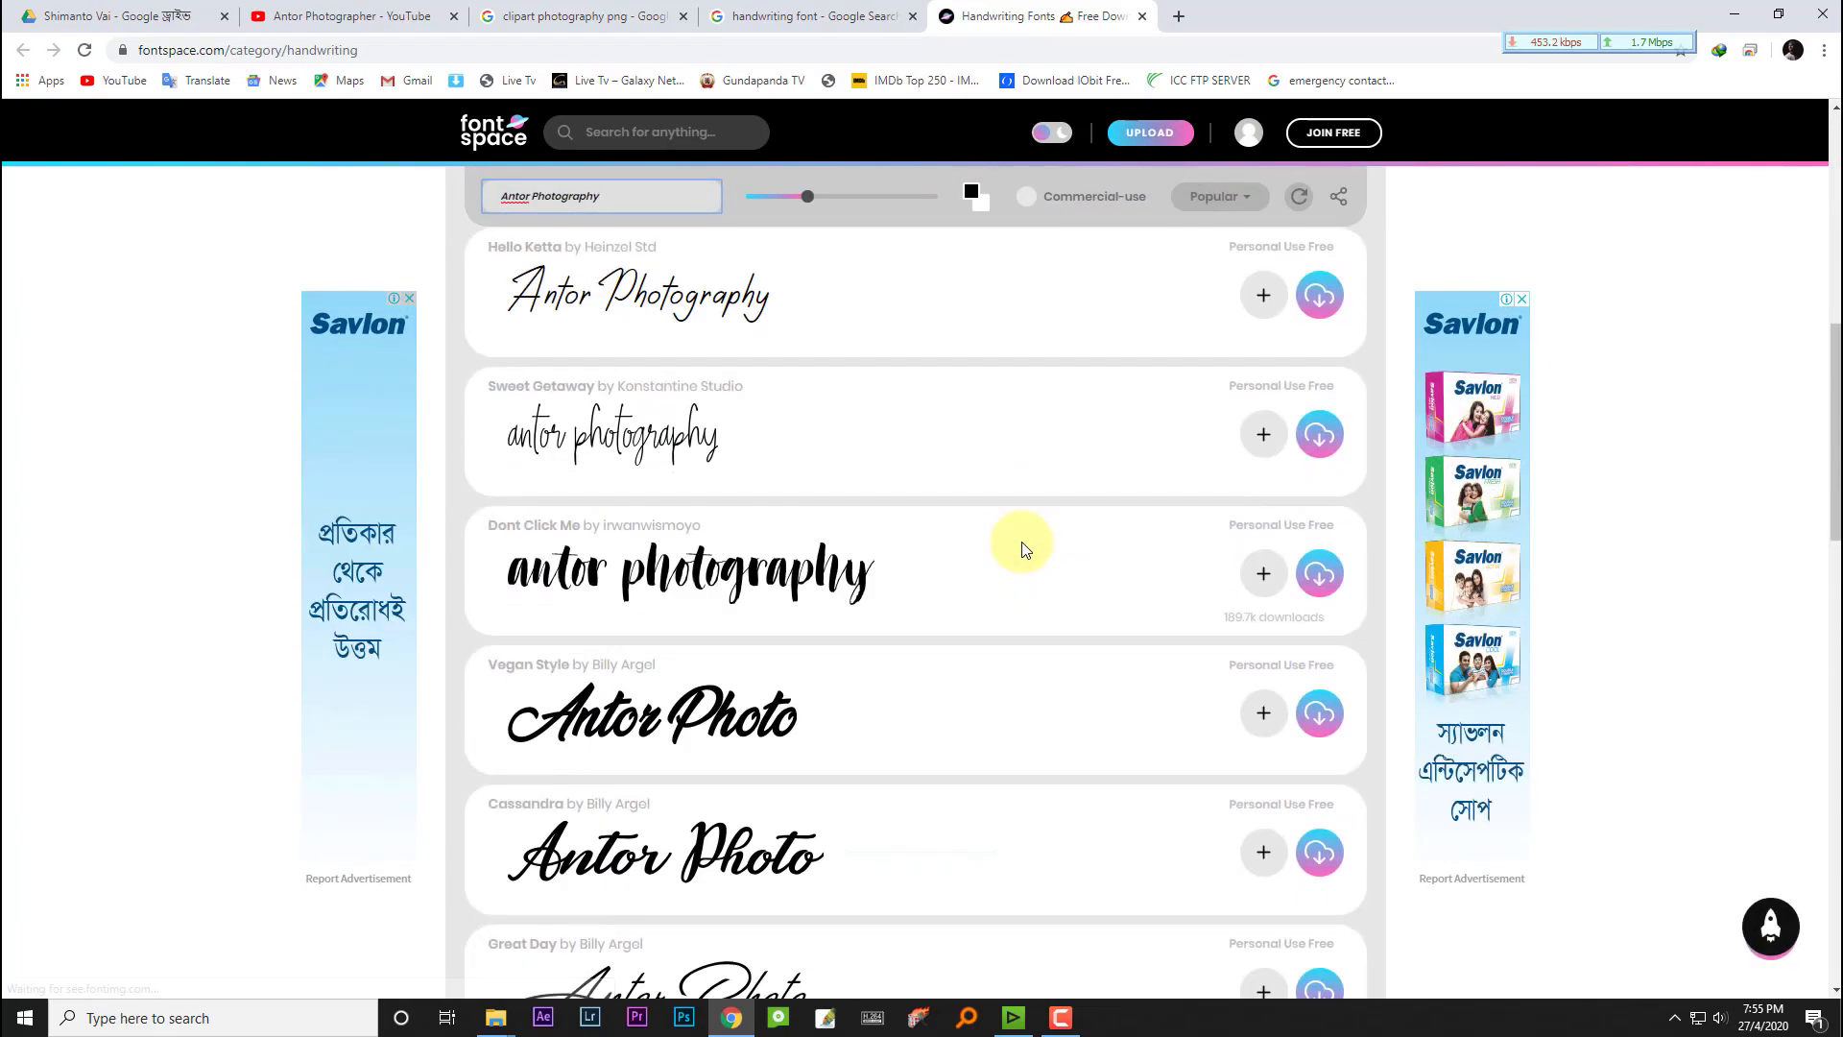
scroll(1021, 547, down, 4)
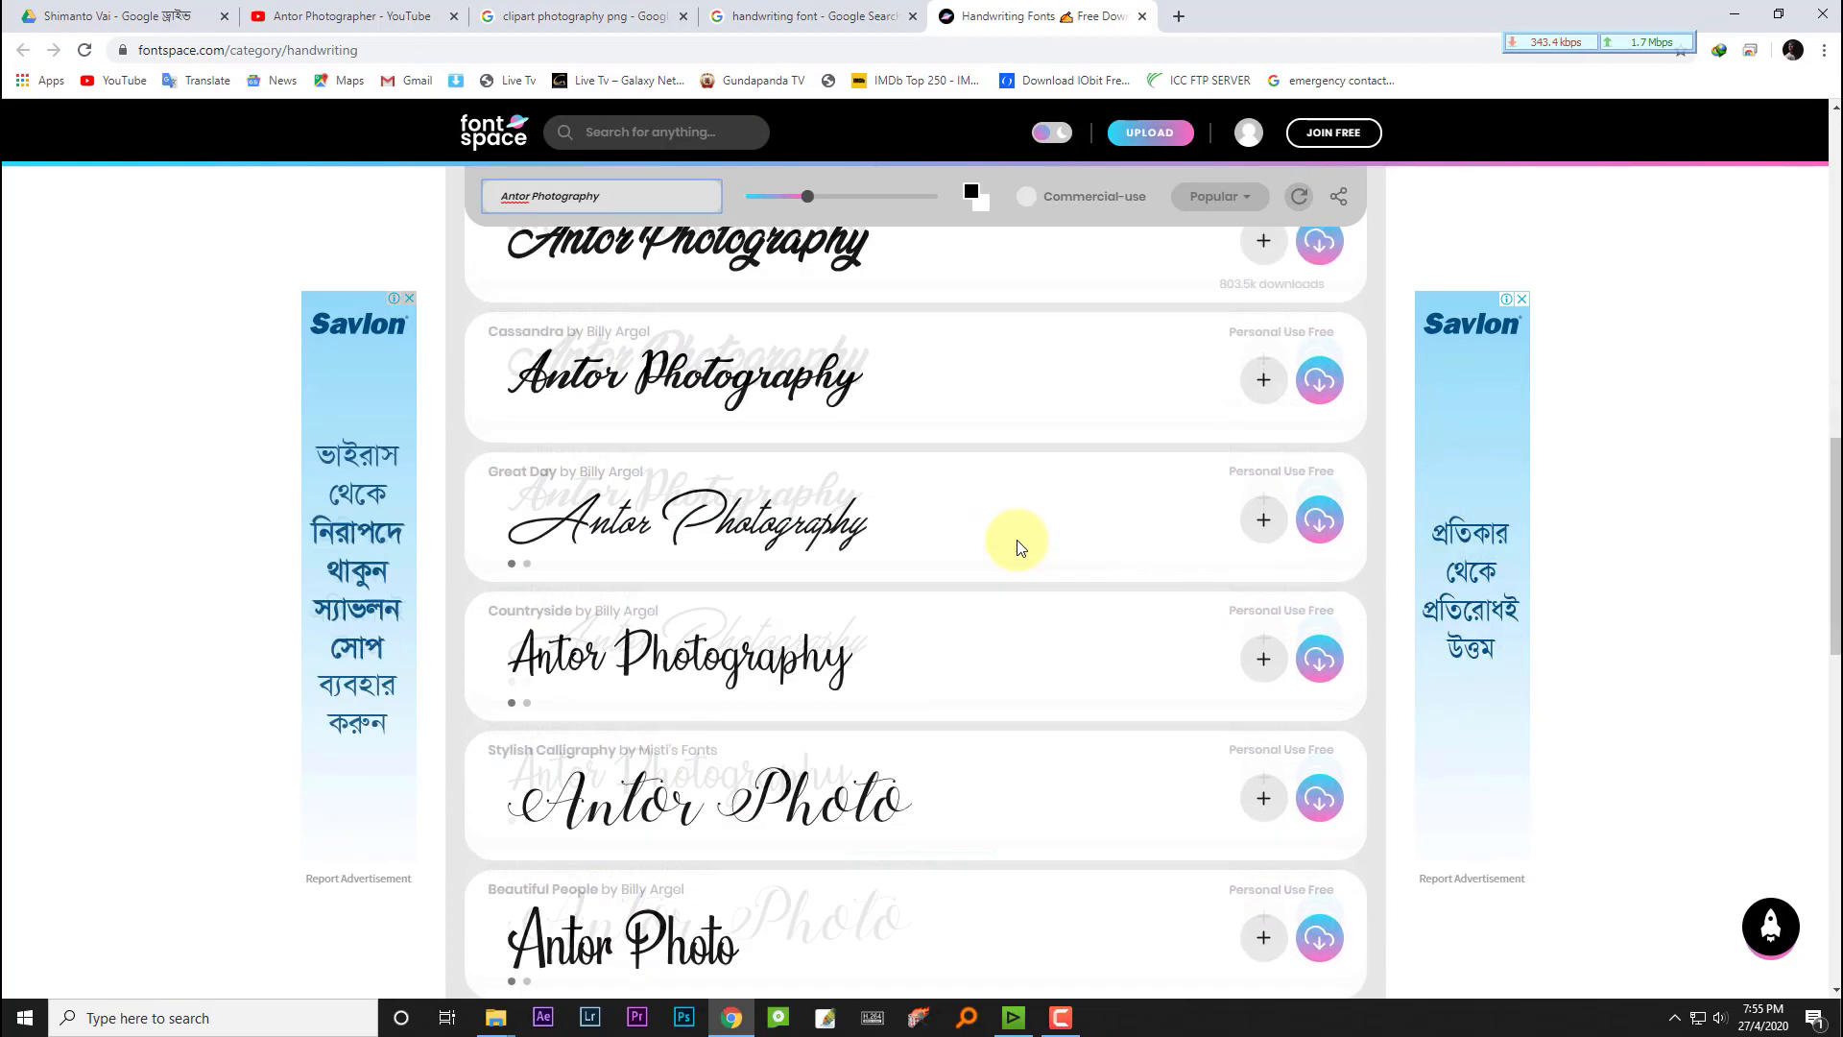
scroll(1017, 547, down, 3)
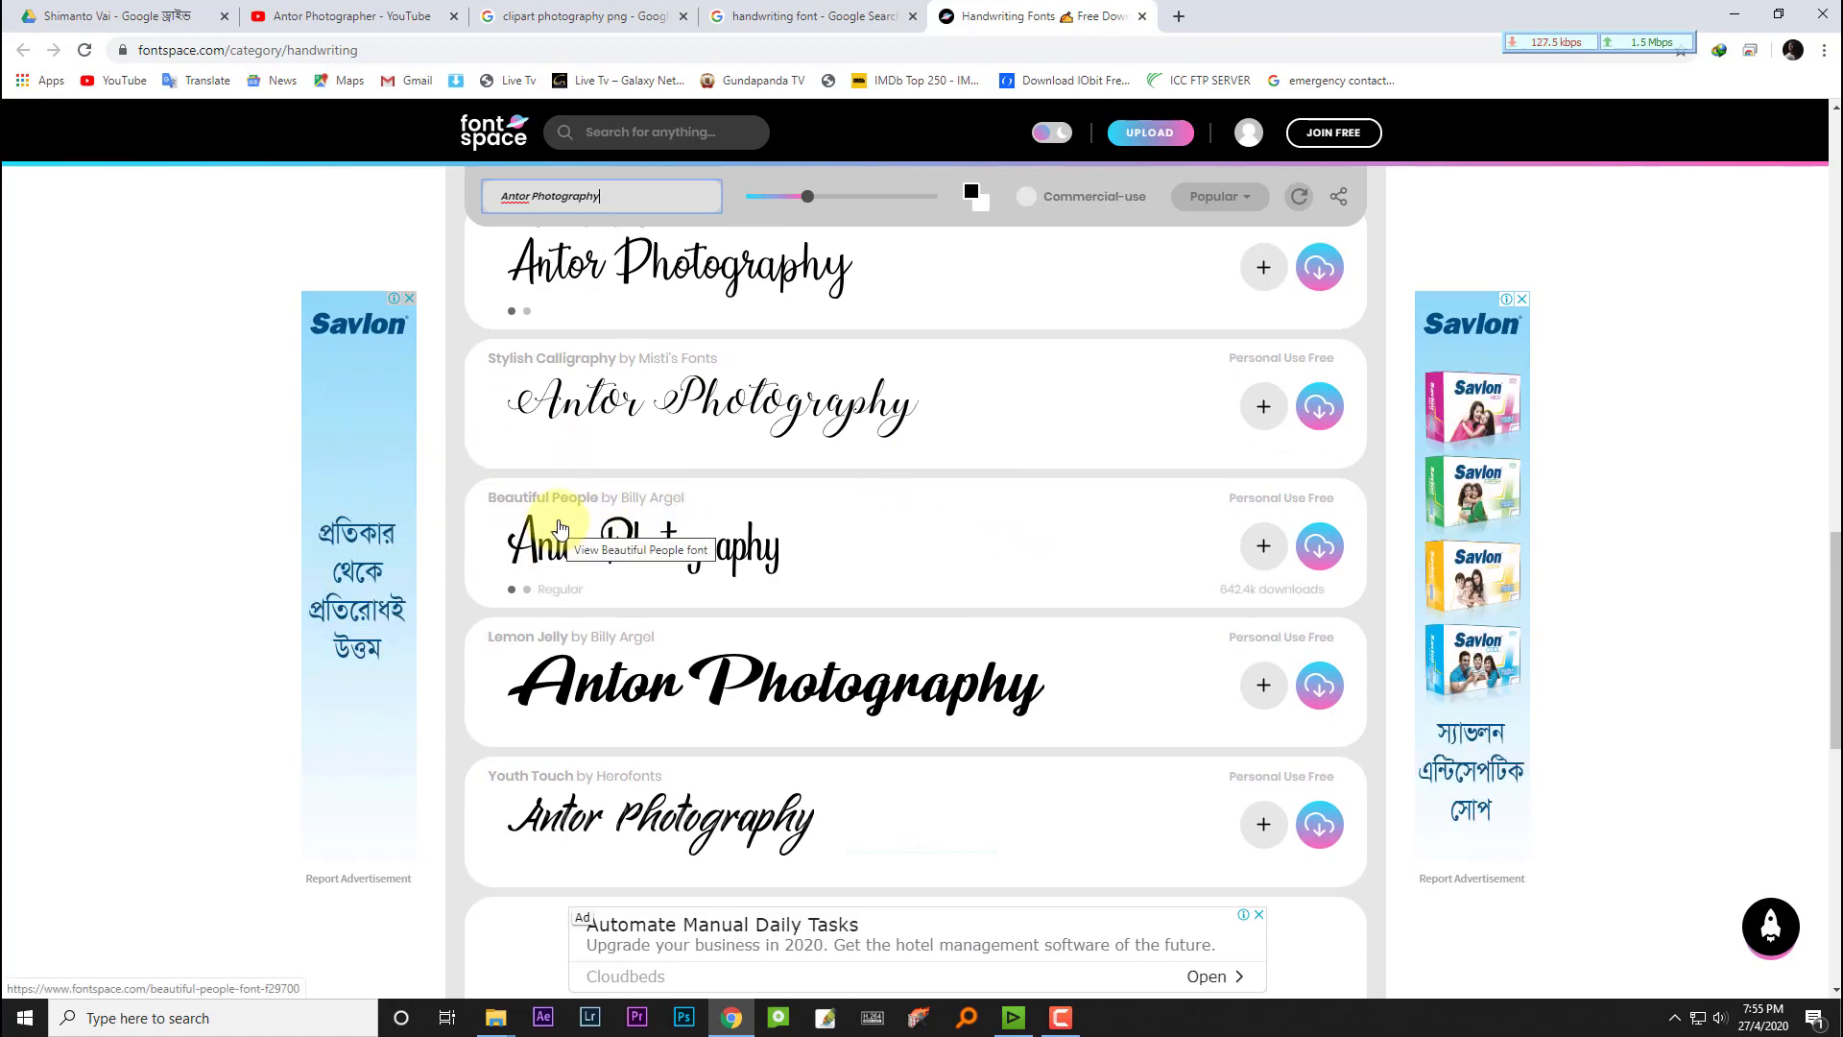
scroll(557, 500, up, 1)
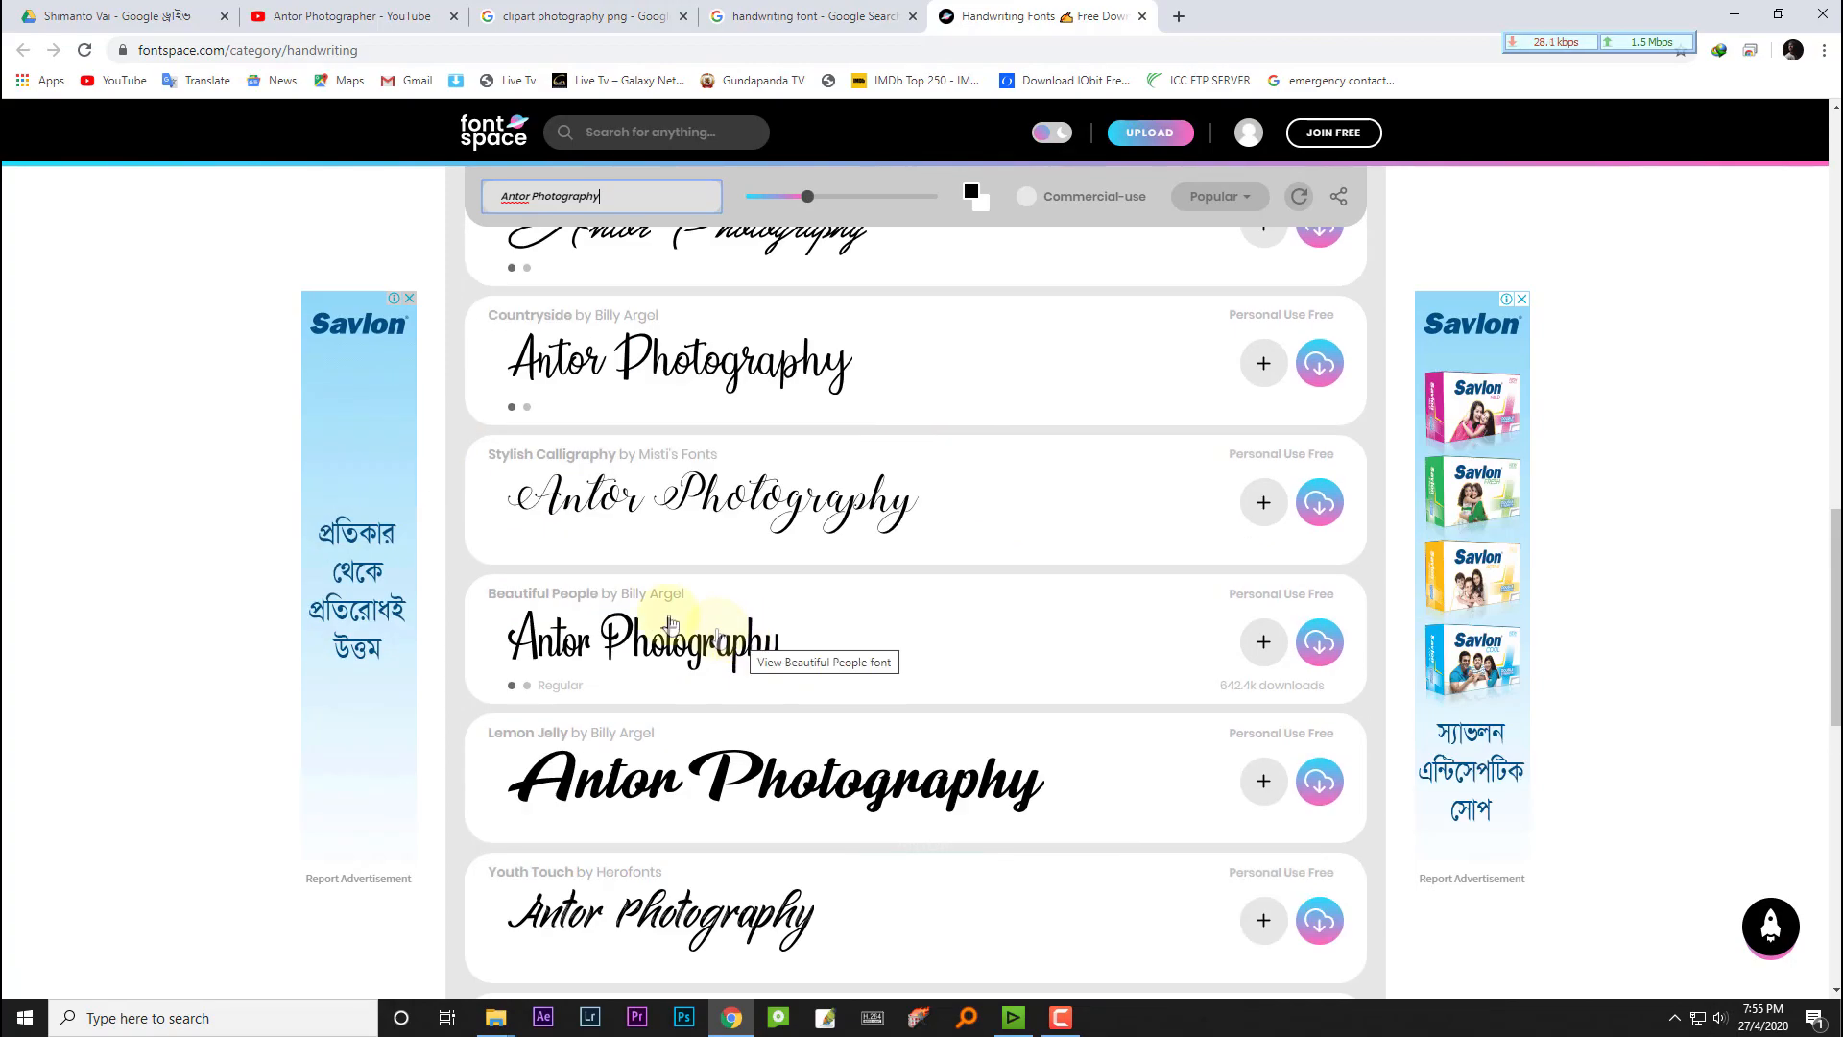
click(1321, 643)
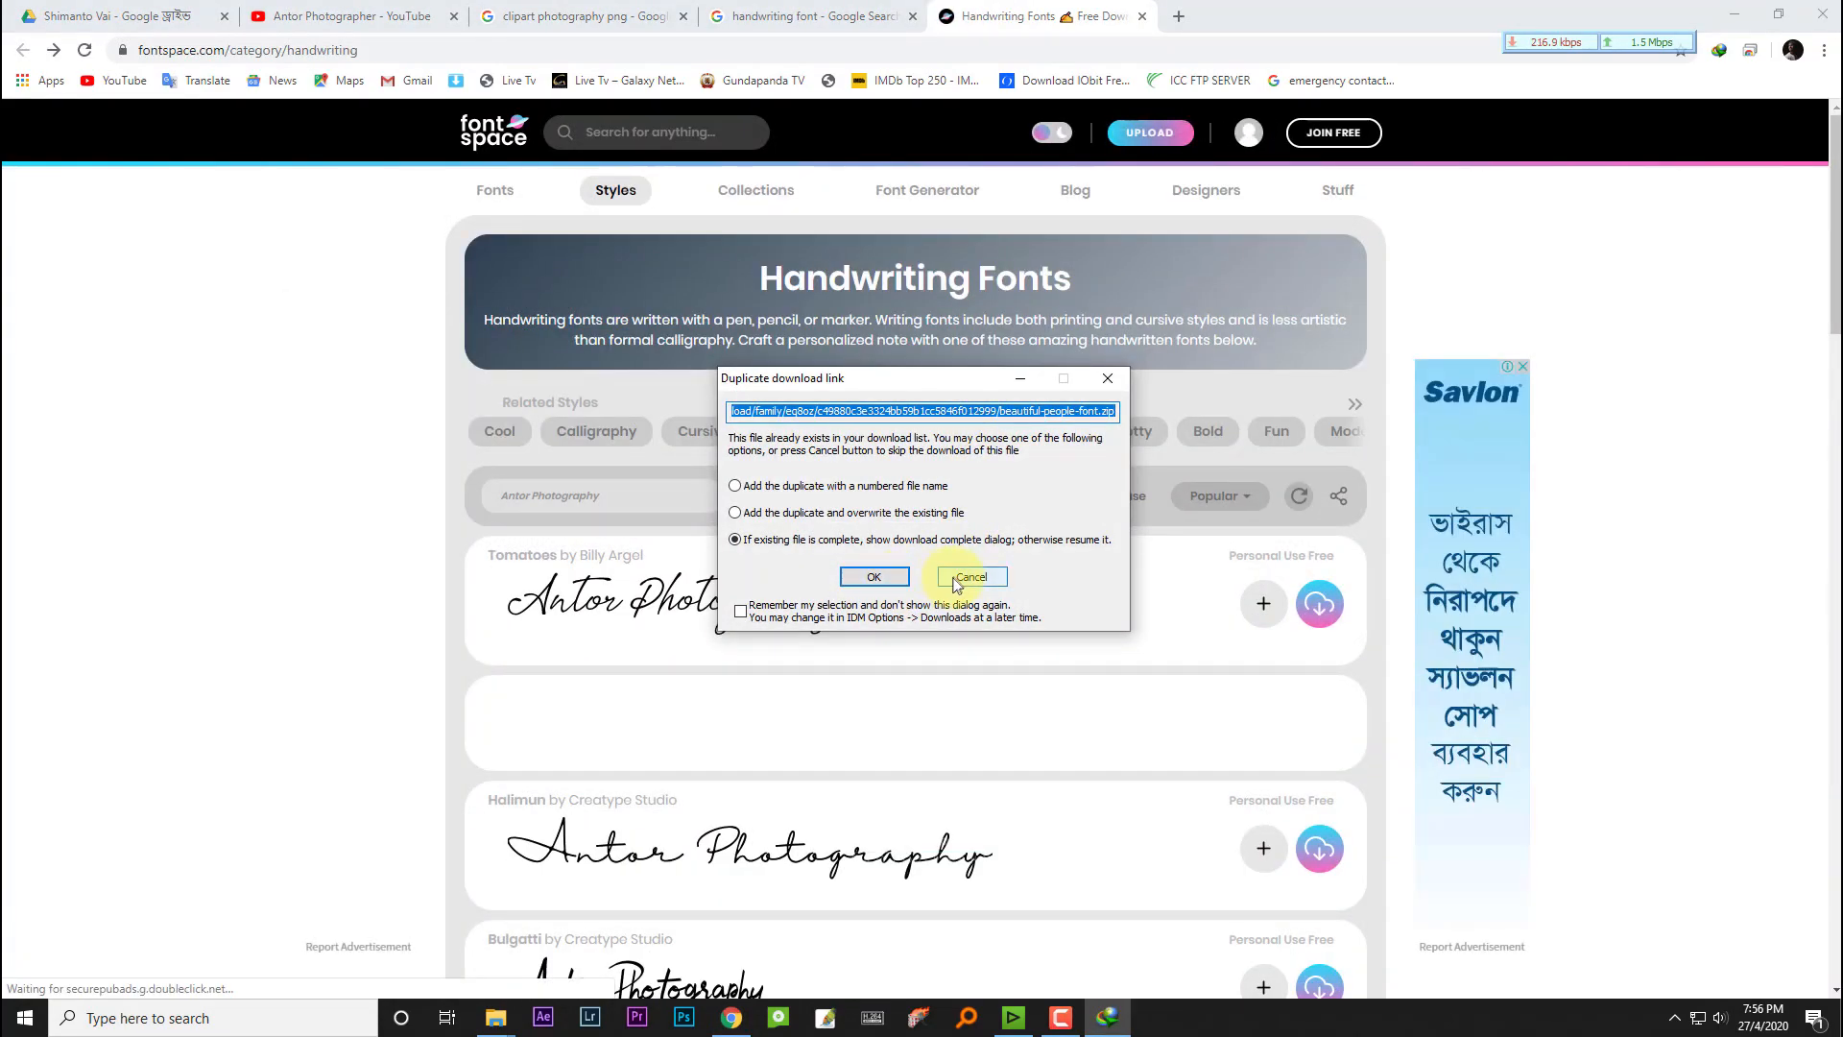
click(875, 577)
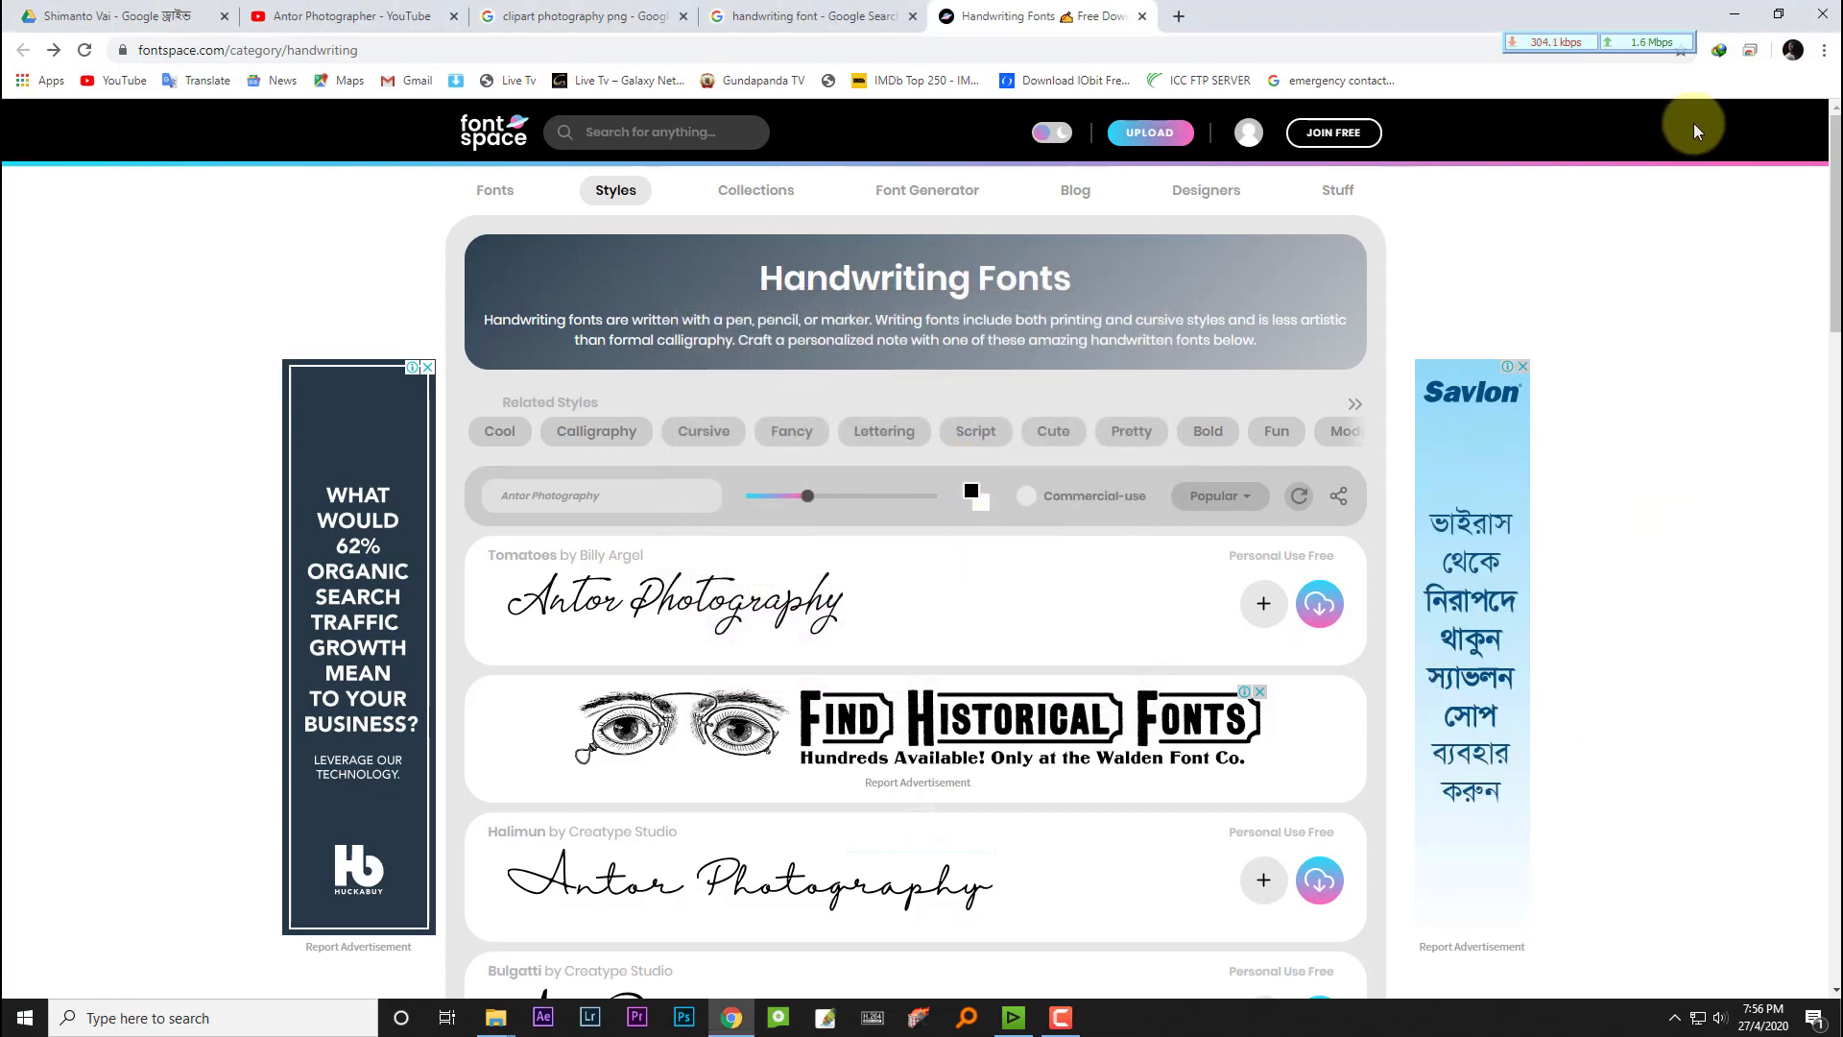
Step: Switch to File Explorer and bring beautiful-people-font.zip from the Compressed folder in Downloads into the Desktop's Logo folder
click(1745, 15)
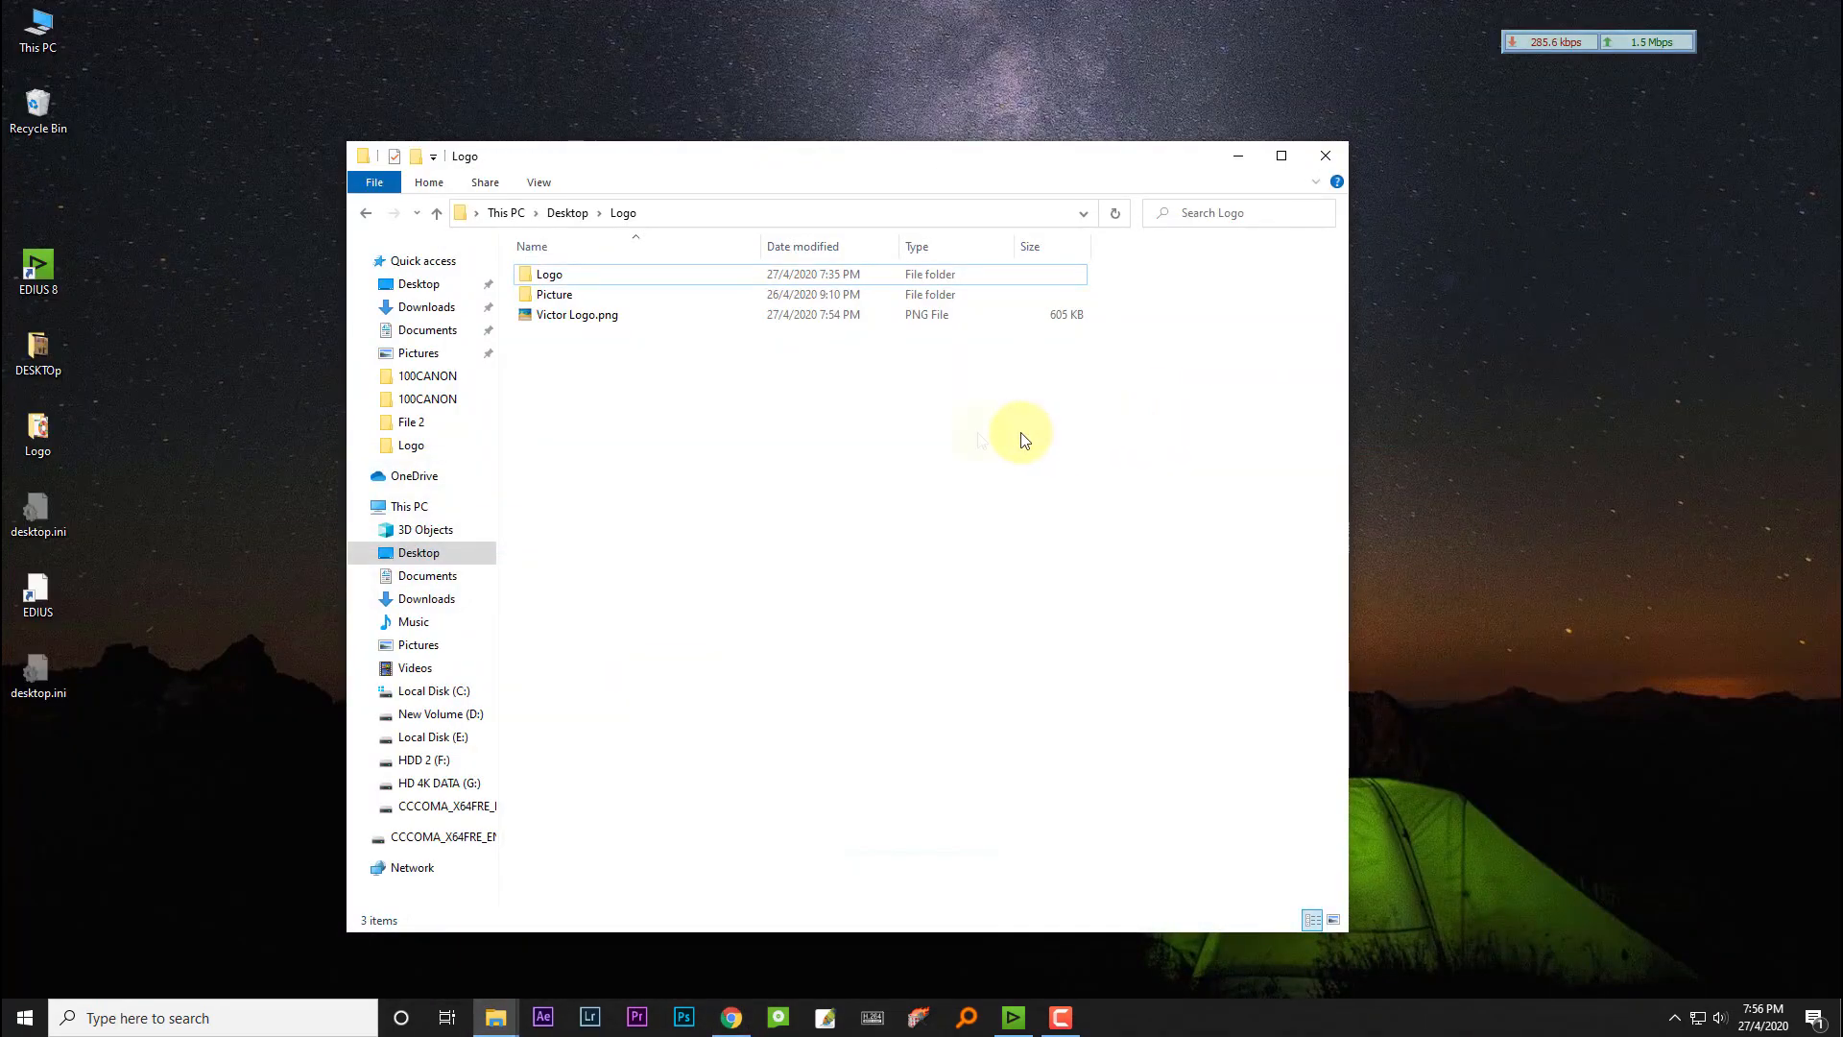
double_click(43, 33)
double_click(619, 280)
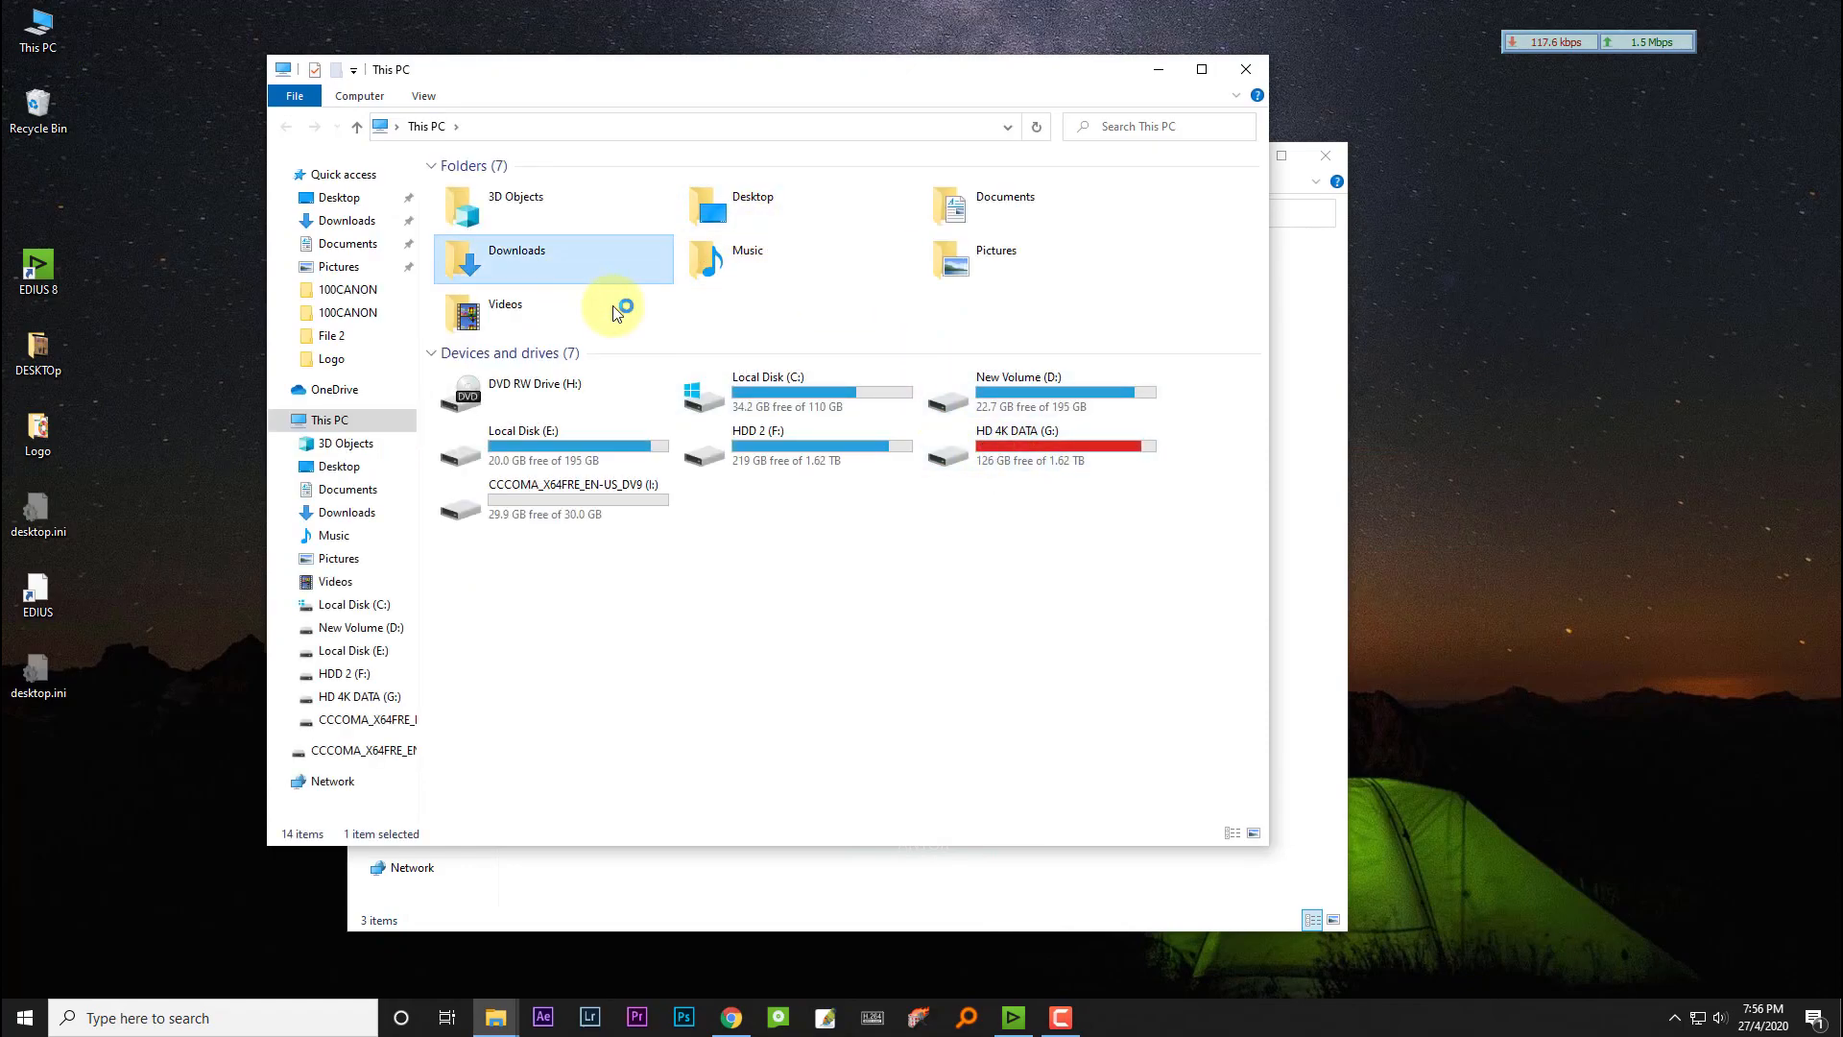
double_click(542, 215)
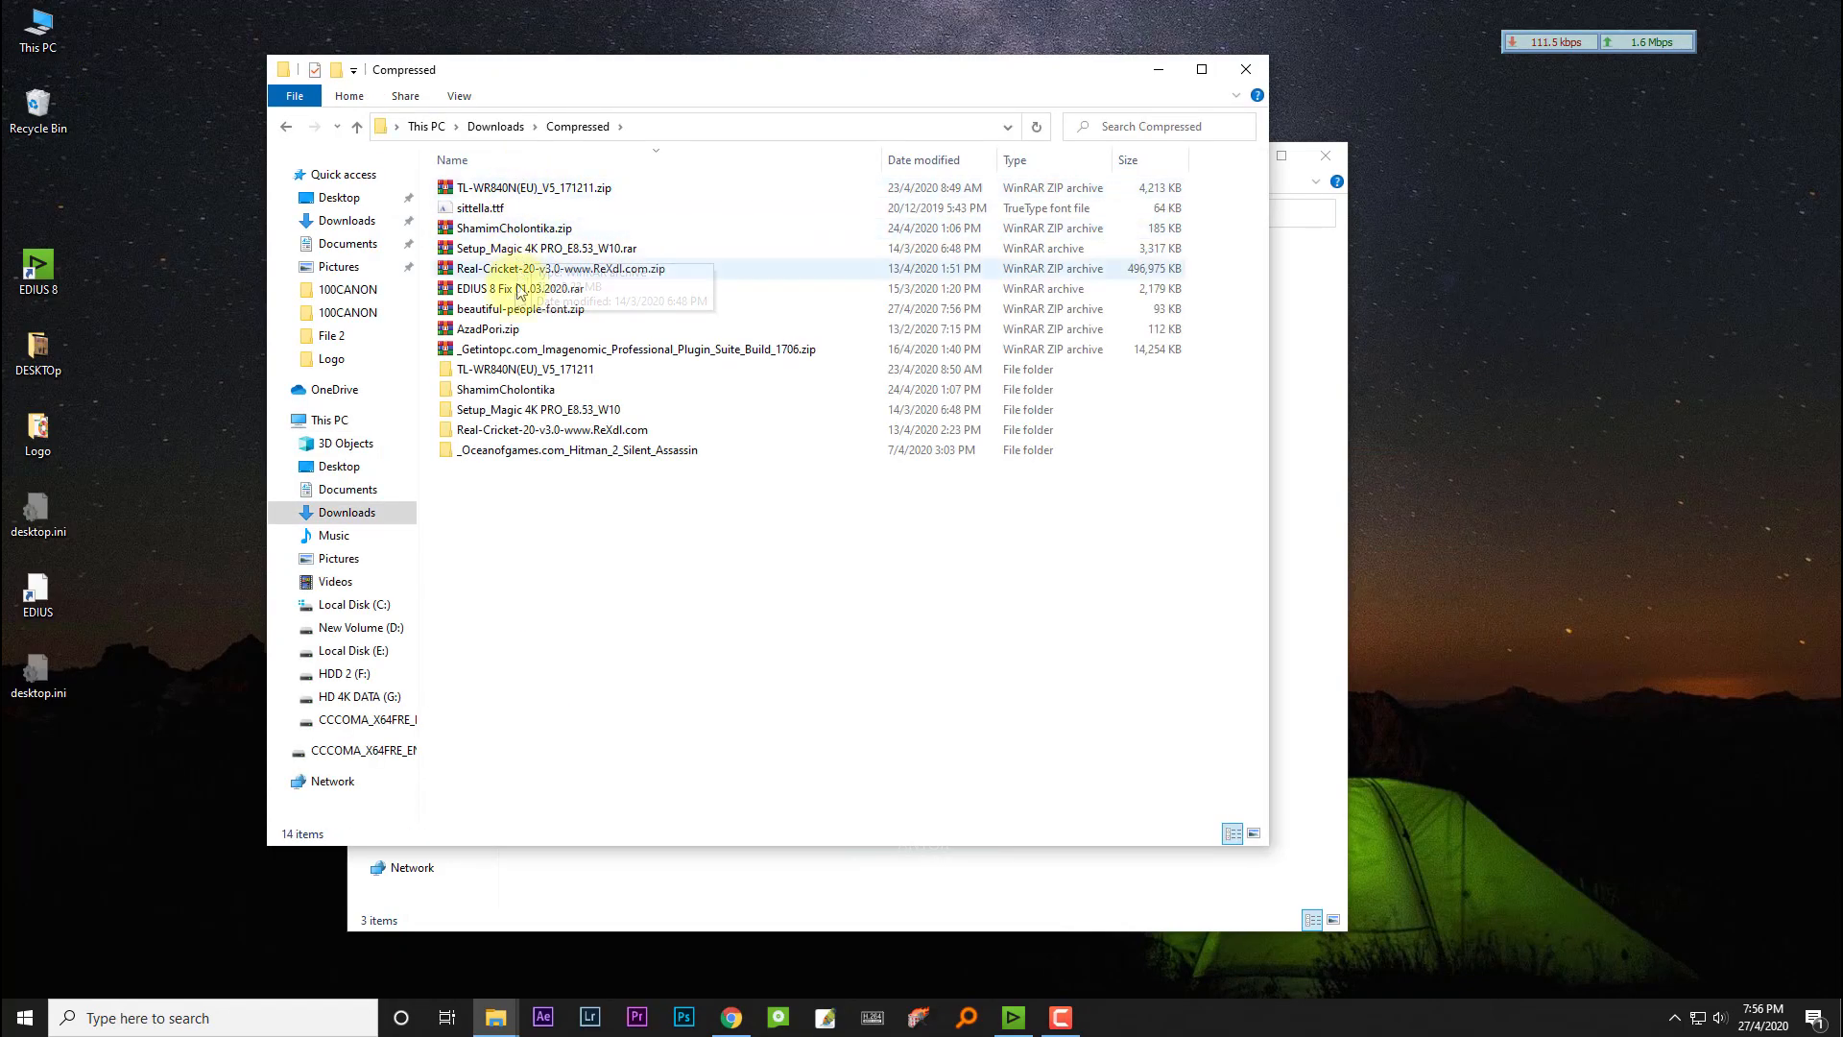
right_click(510, 313)
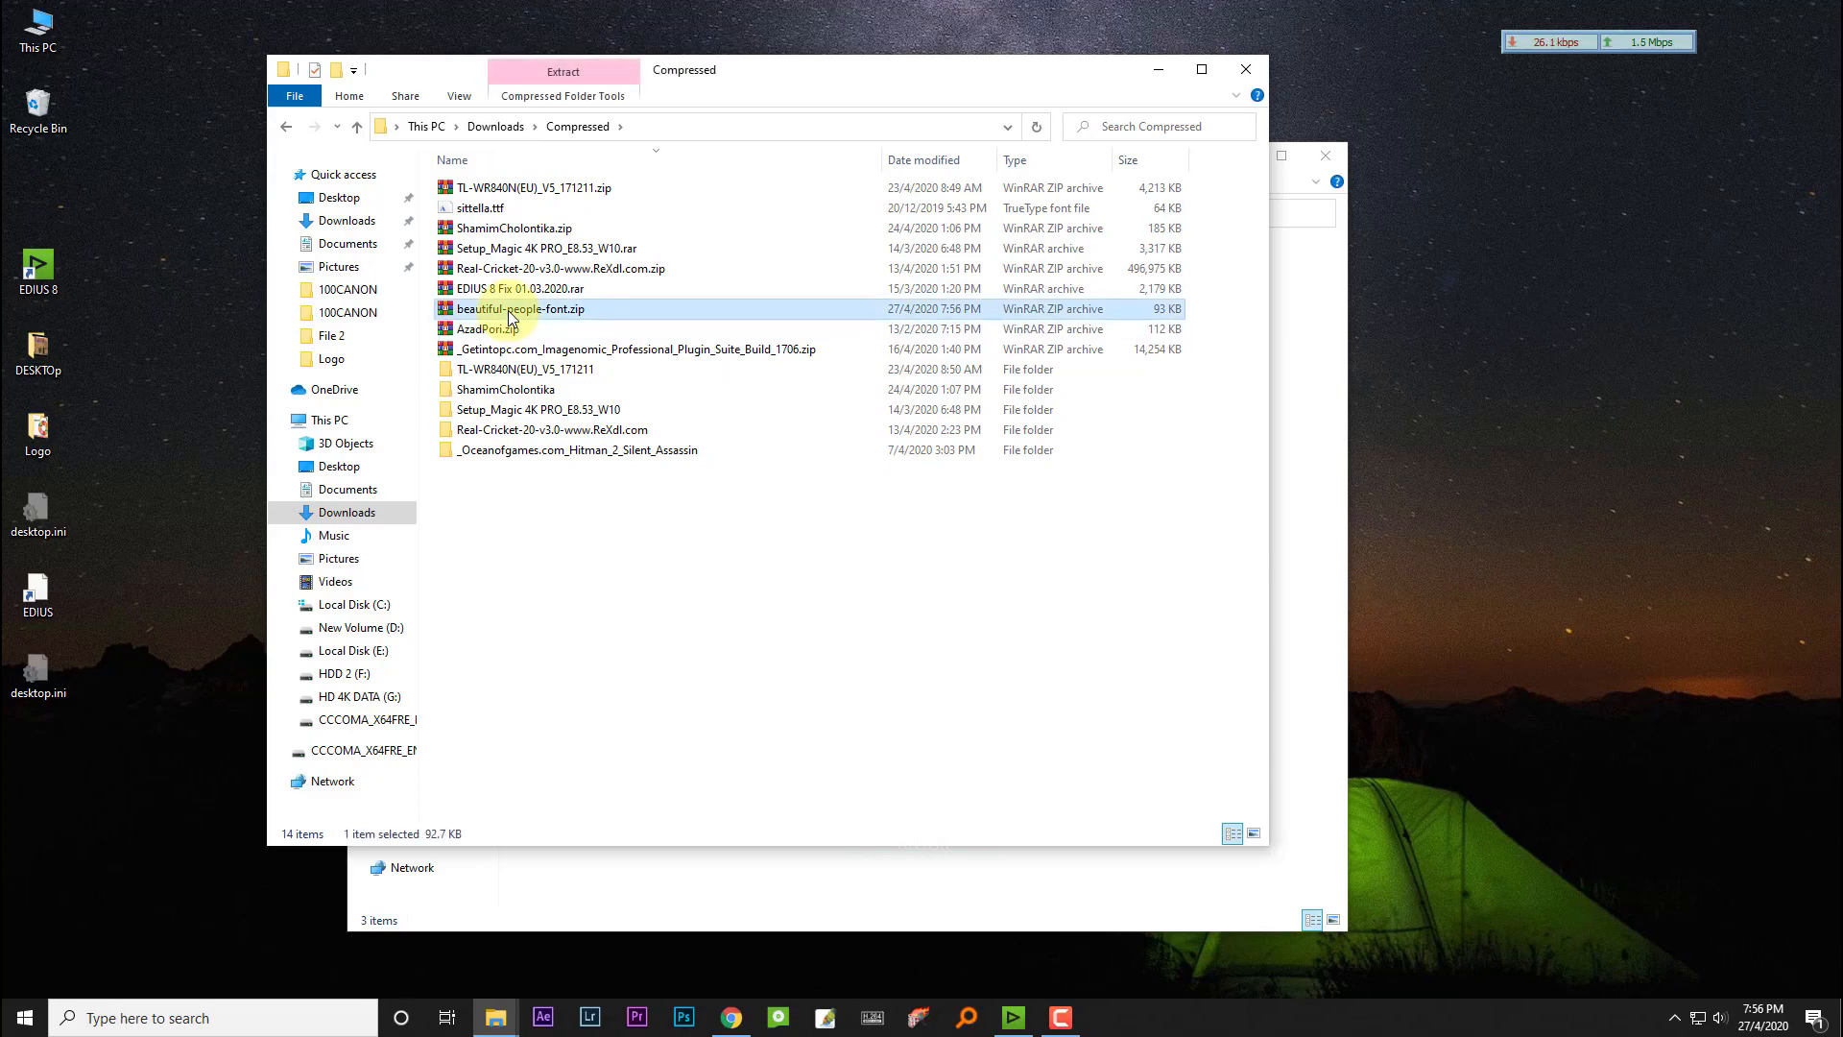
click(634, 601)
click(1306, 332)
right_click(1118, 495)
click(960, 619)
click(1165, 91)
click(1245, 70)
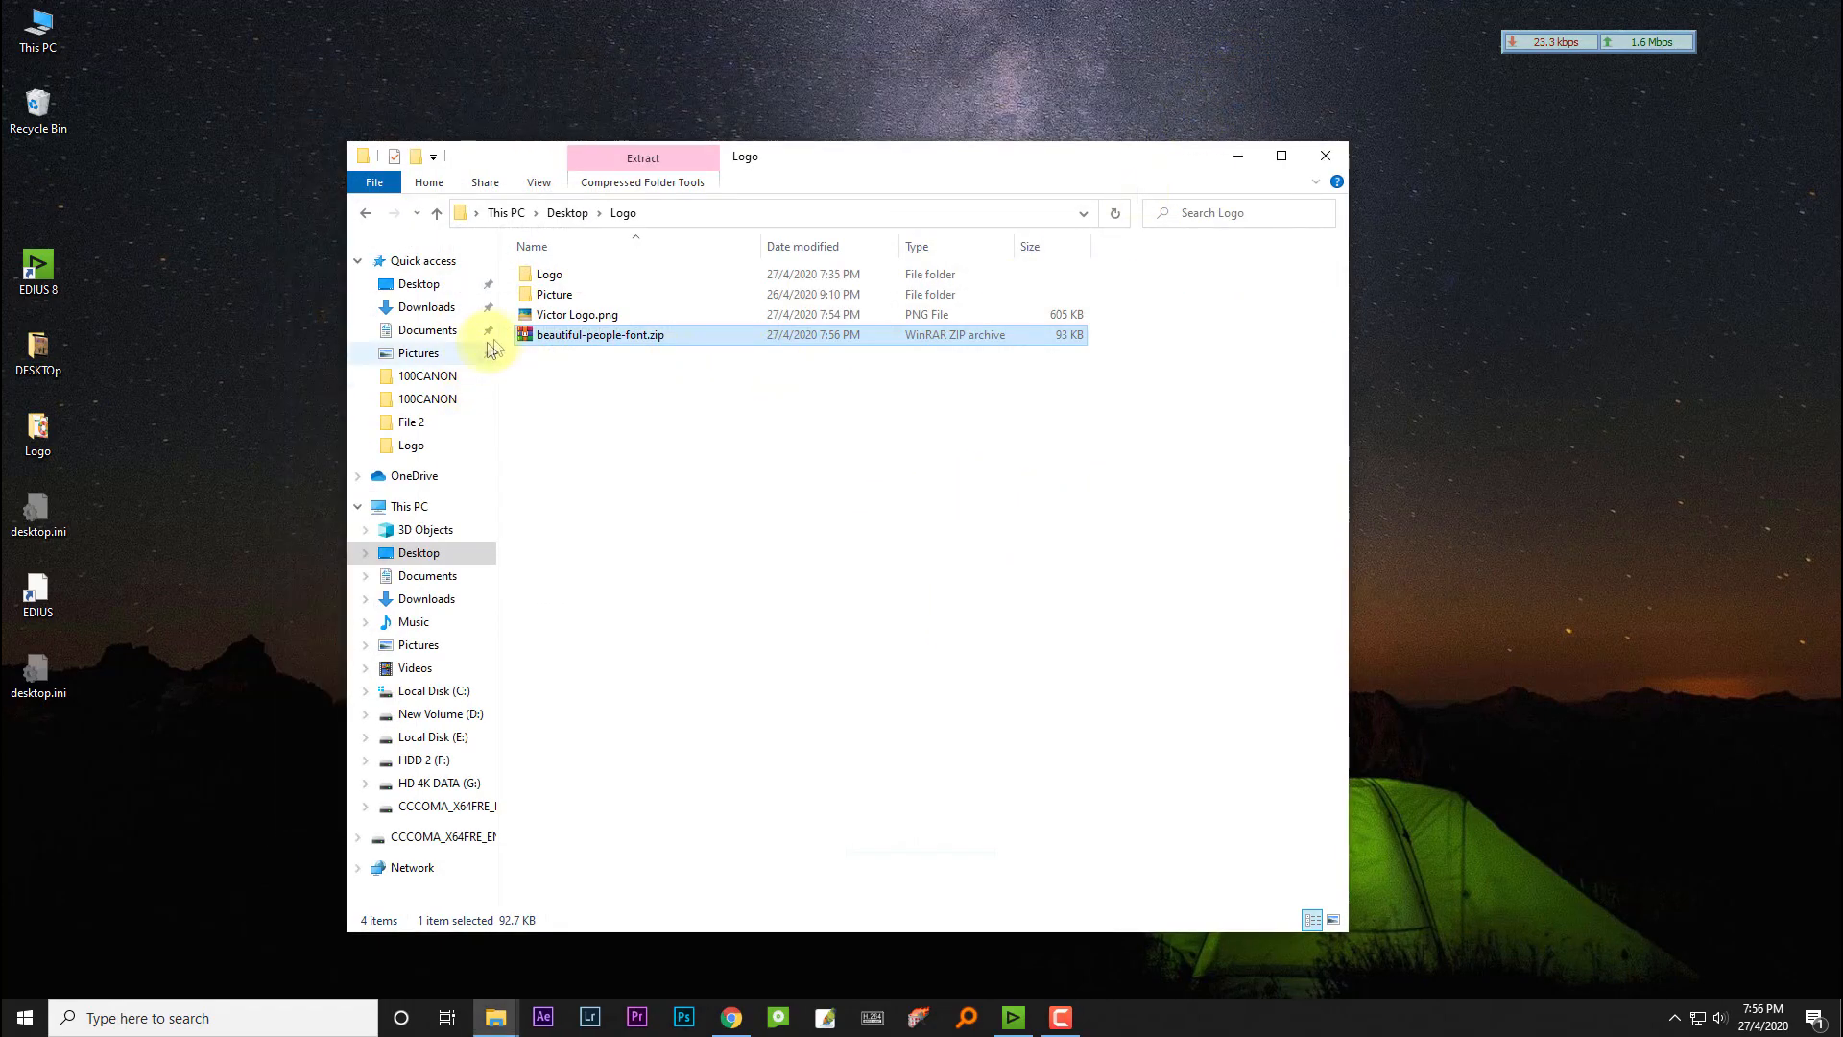
Step: Extract beautiful-people-font.zip directly into the Logo folder
right_click(547, 332)
click(610, 429)
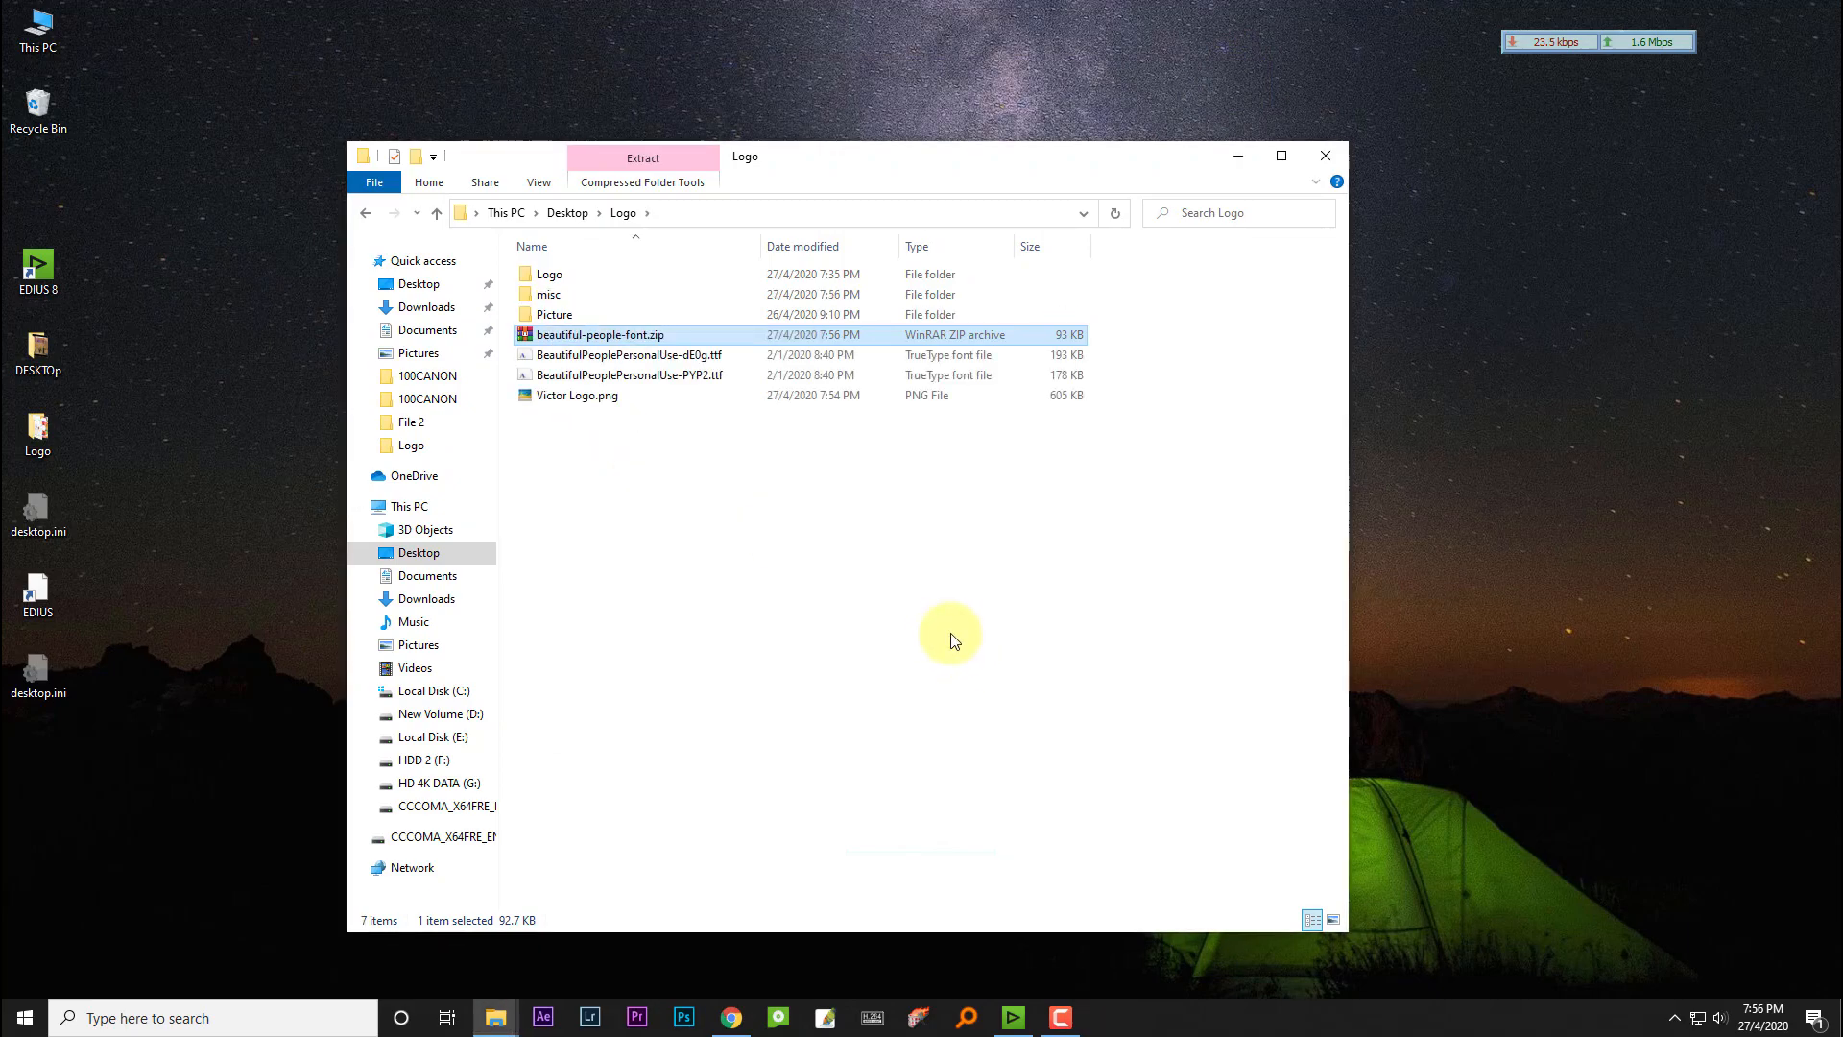
click(826, 514)
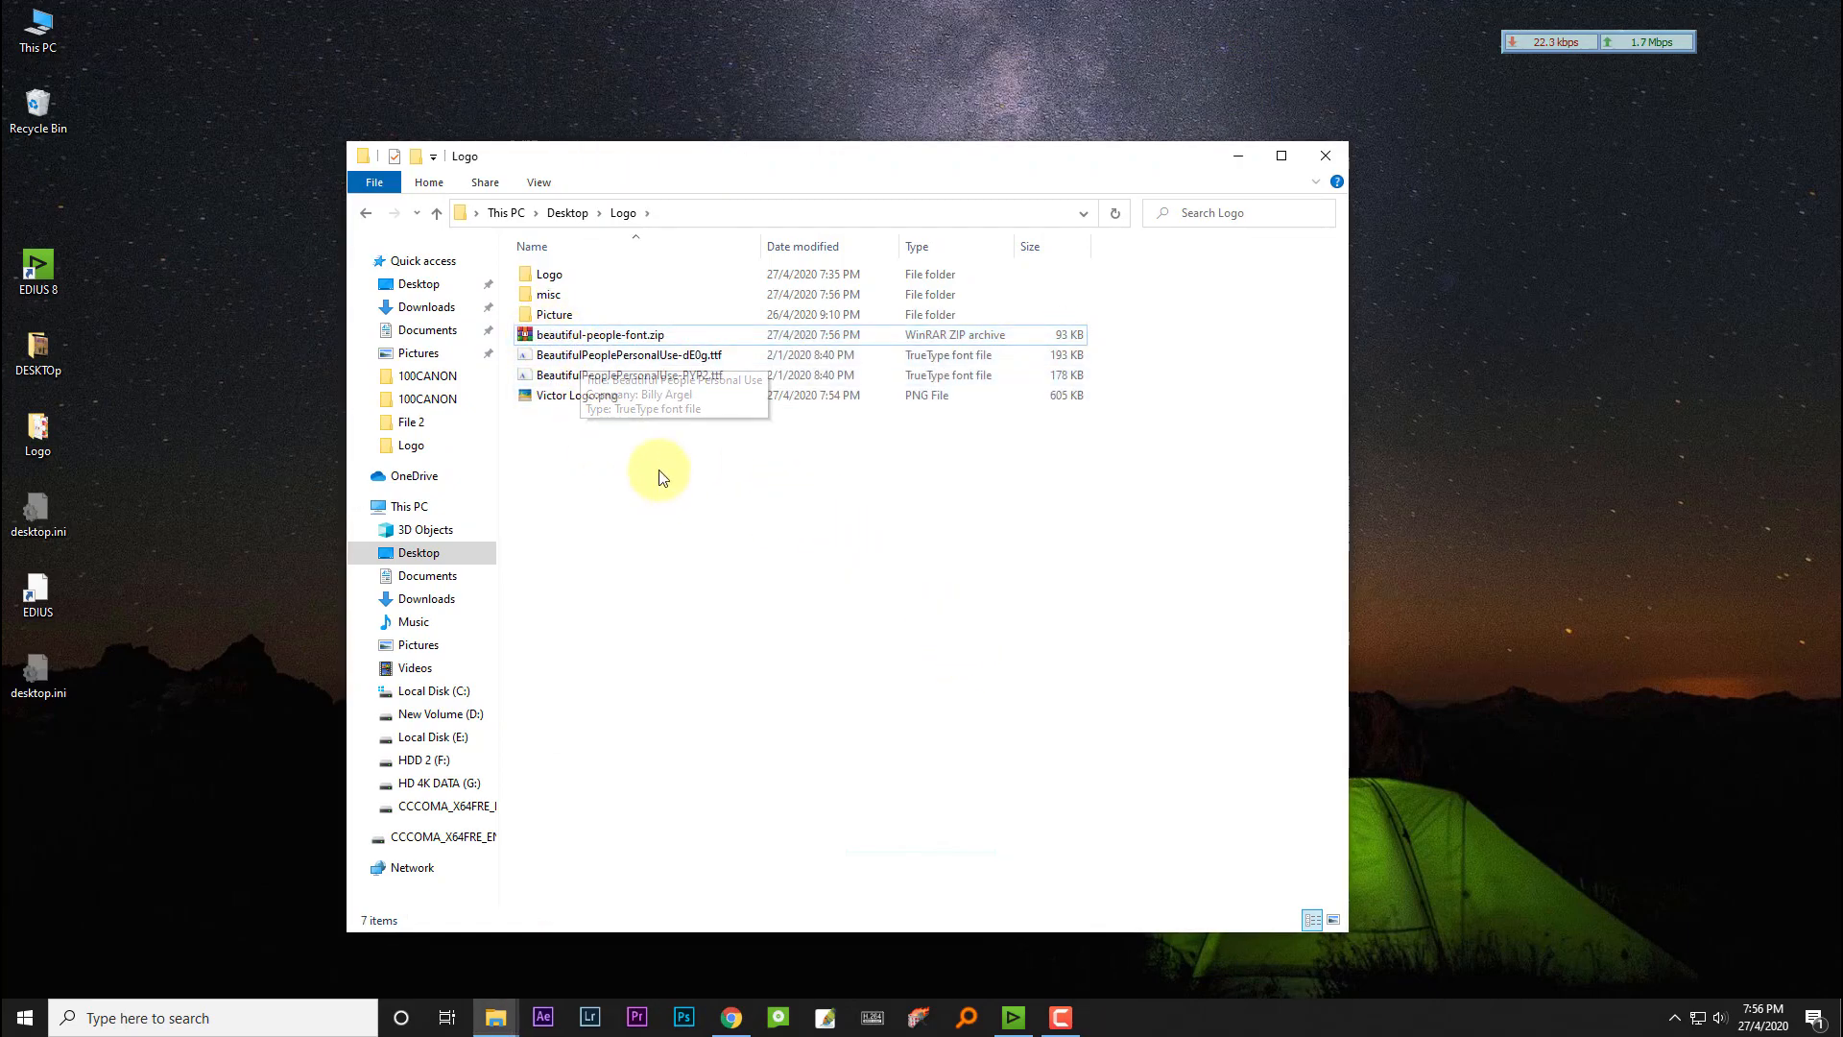
Step: Install both BeautifulPeoplePersonalUse TrueType font files together, replacing the already installed Beautiful People Personal Use font
click(672, 375)
ctrl+click(691, 357)
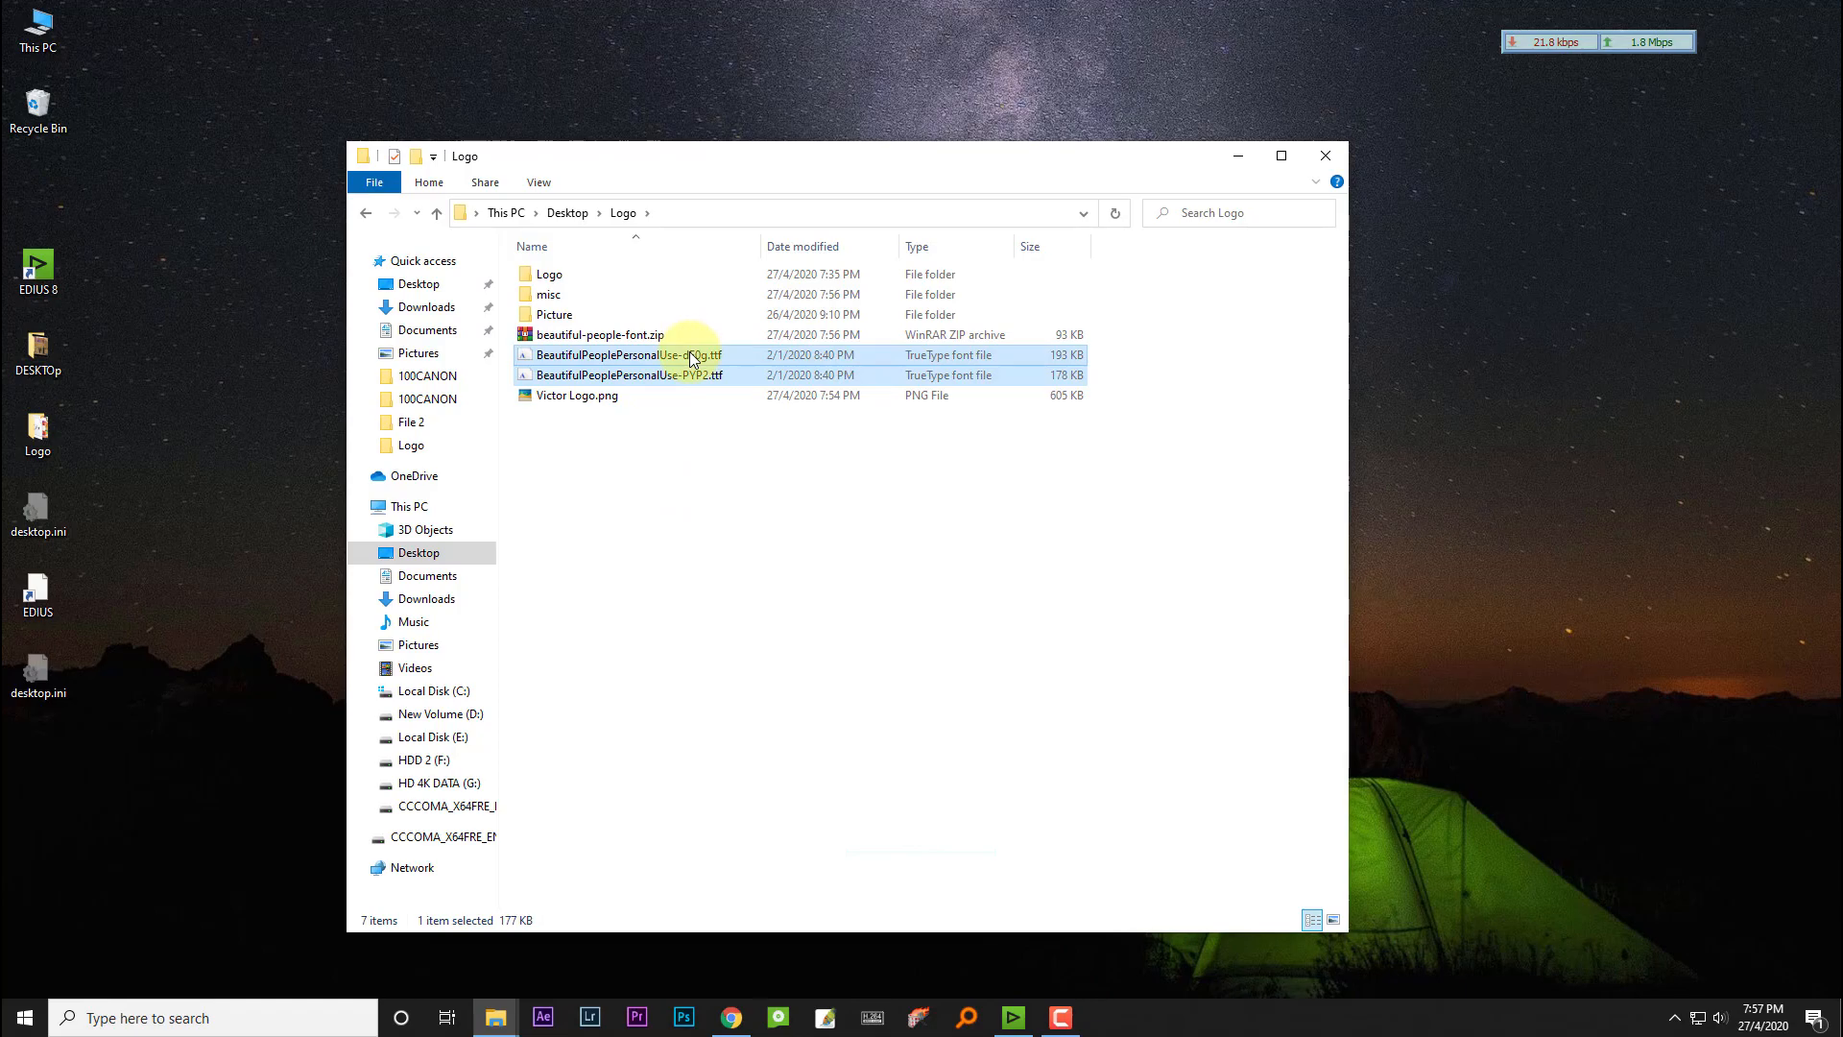
click(775, 478)
drag(1132, 375, 993, 348)
right_click(641, 358)
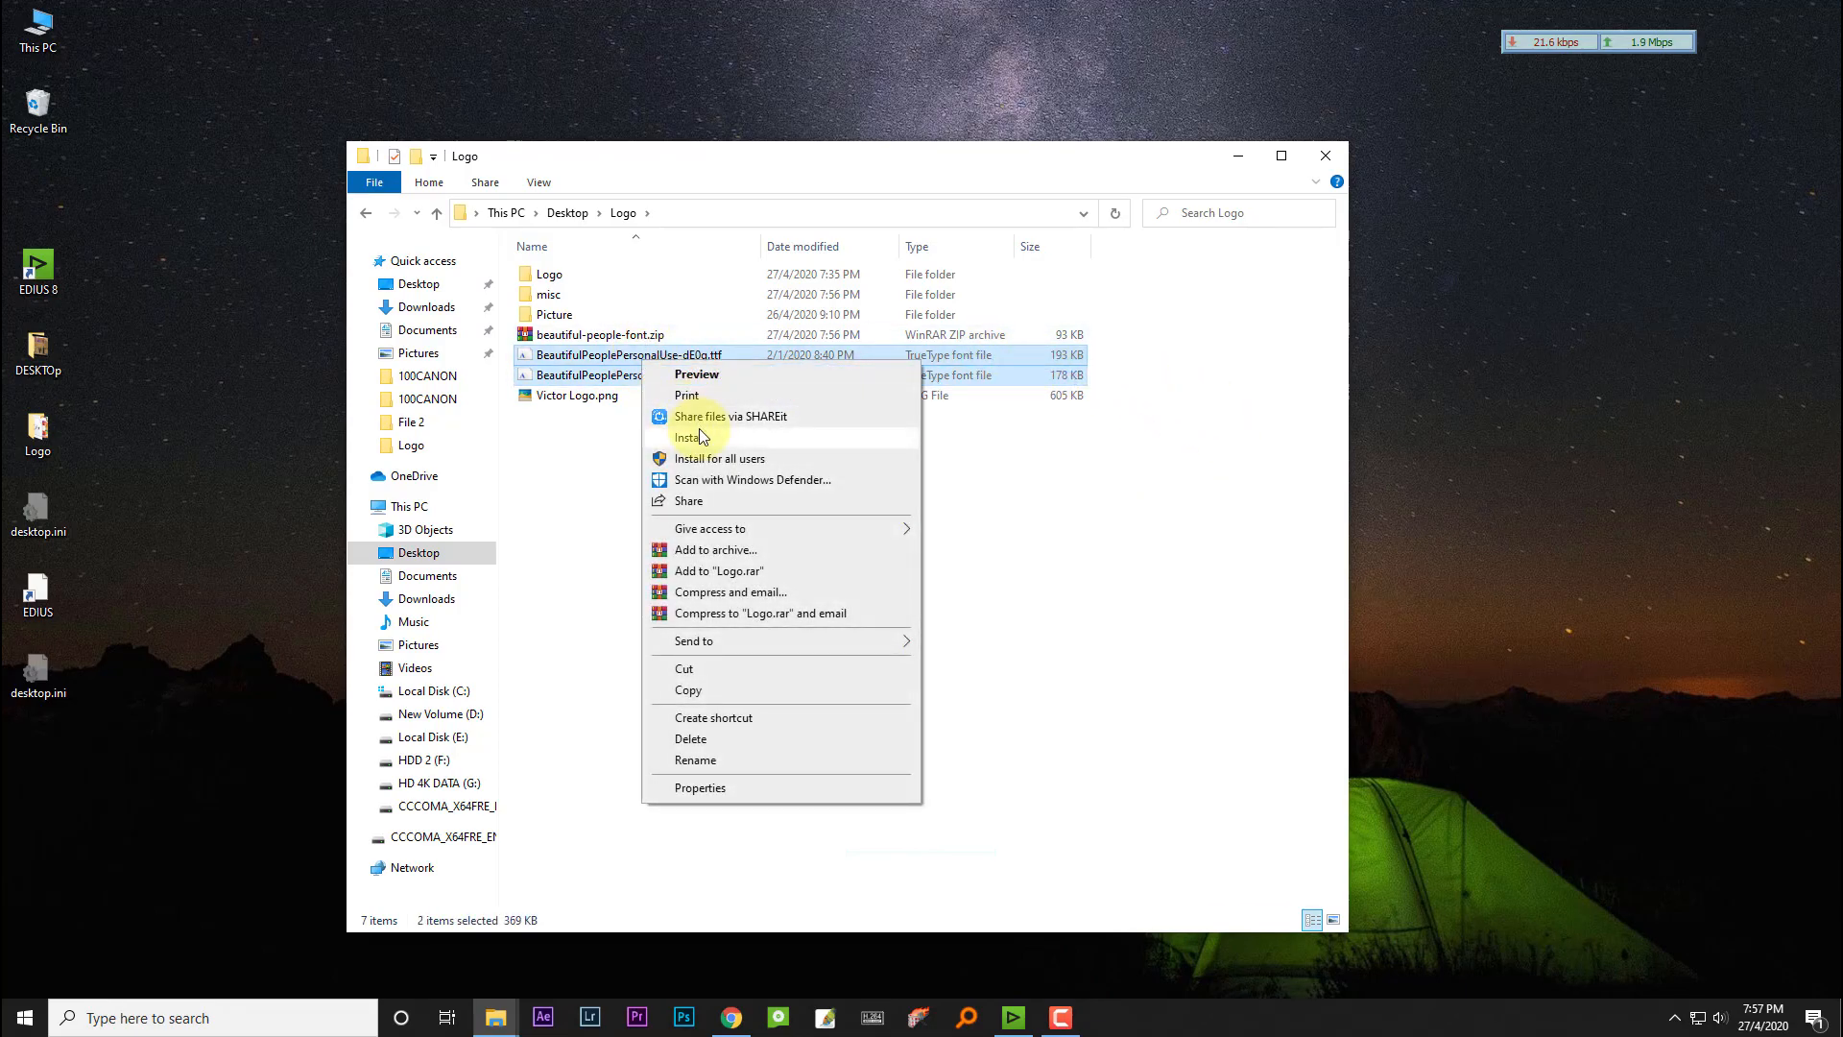
click(725, 447)
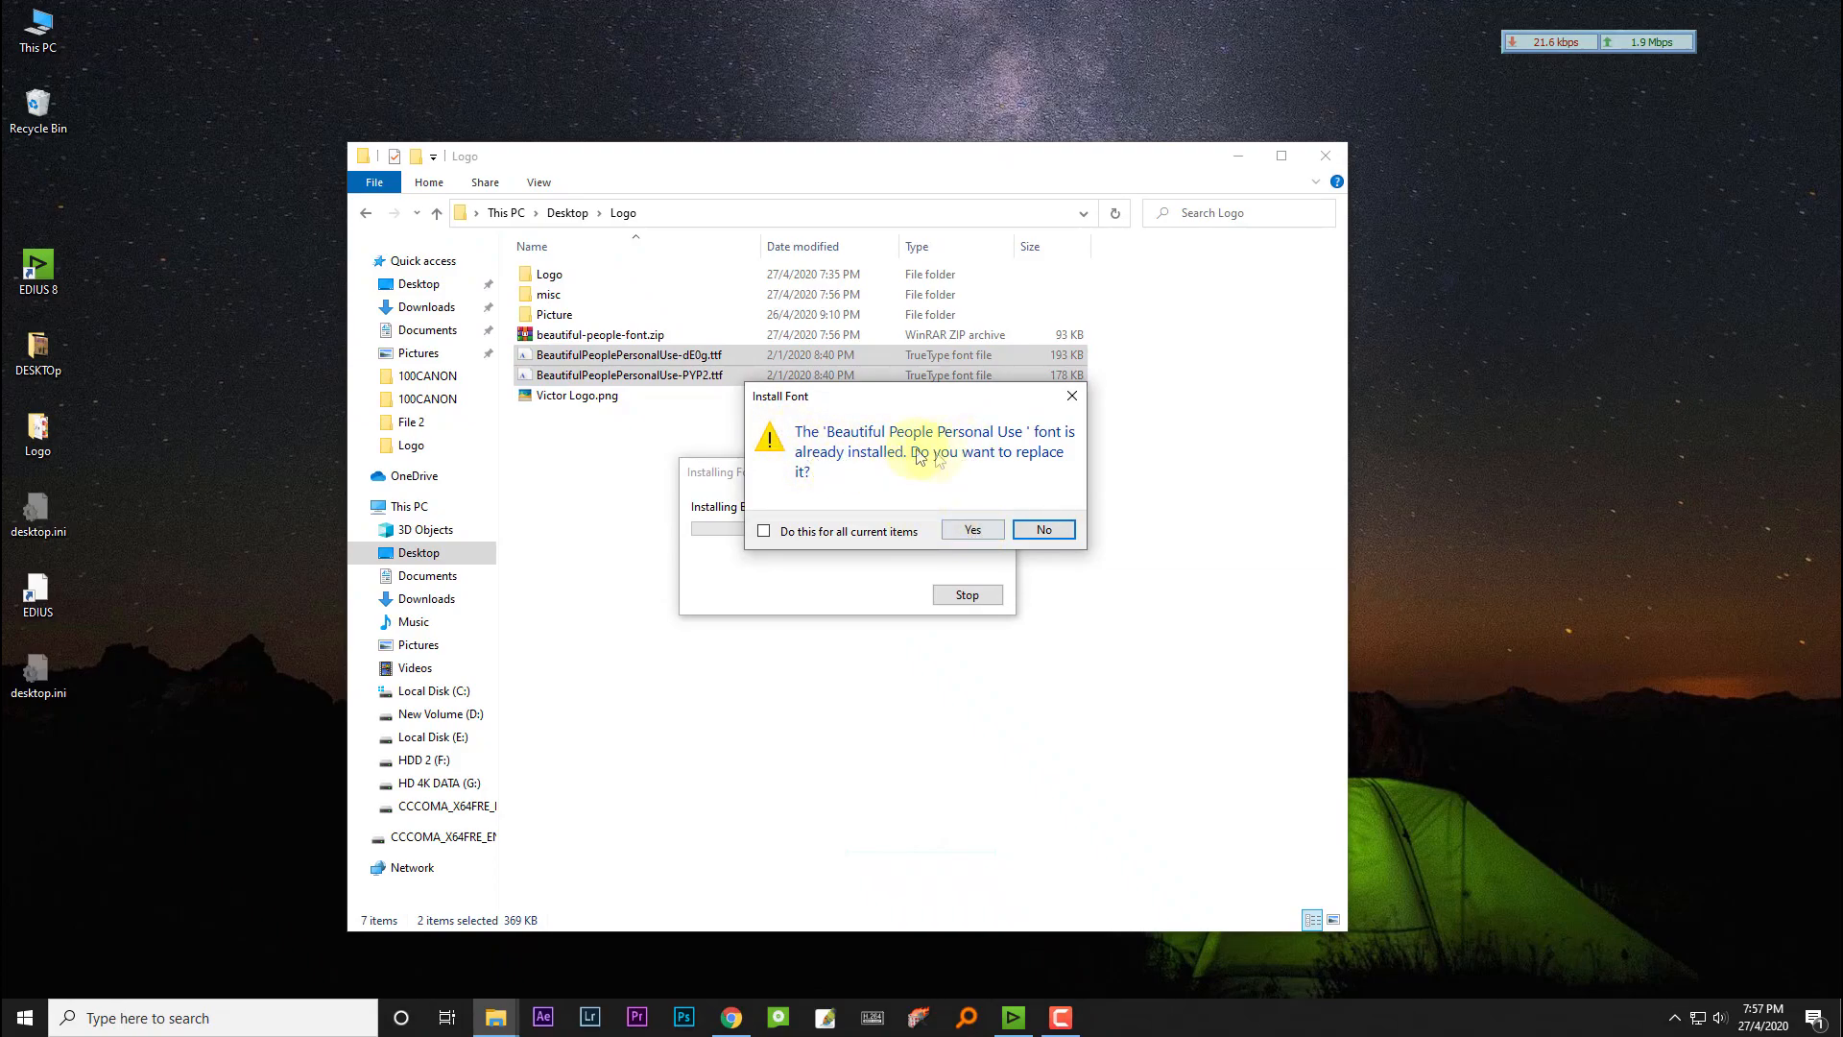
click(972, 531)
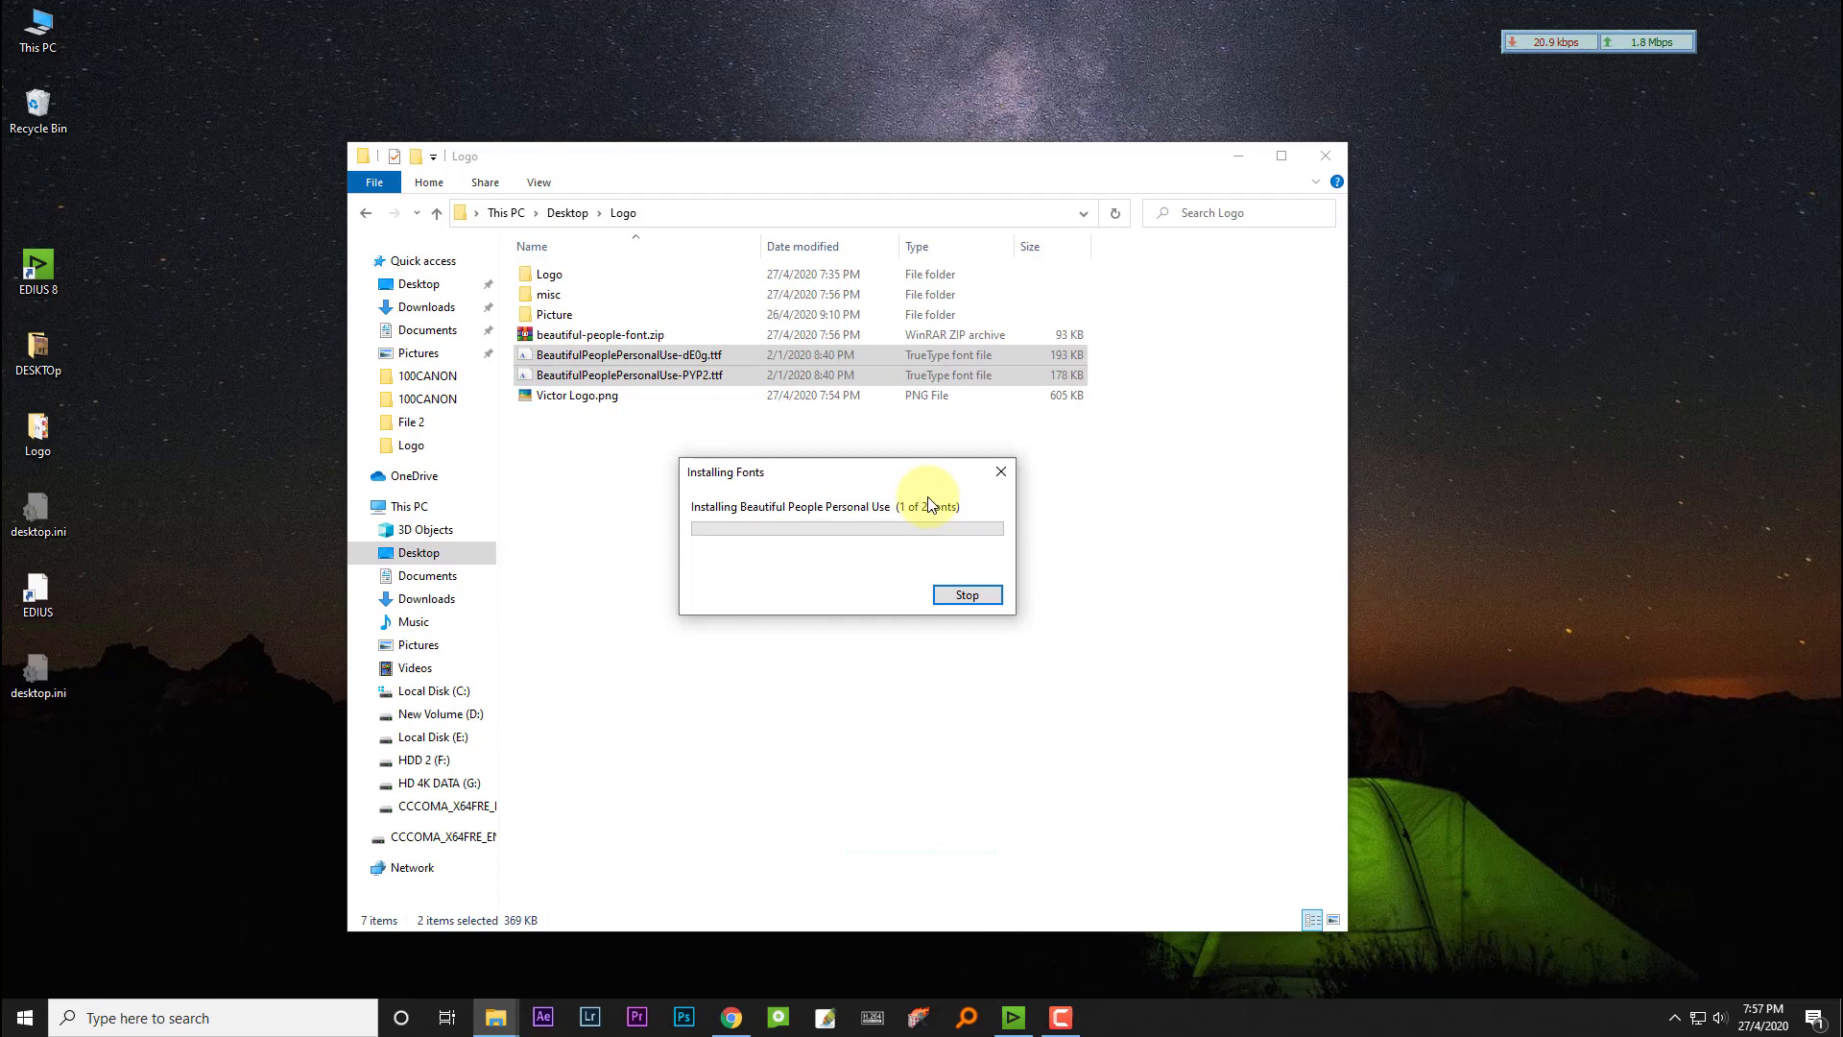
click(974, 529)
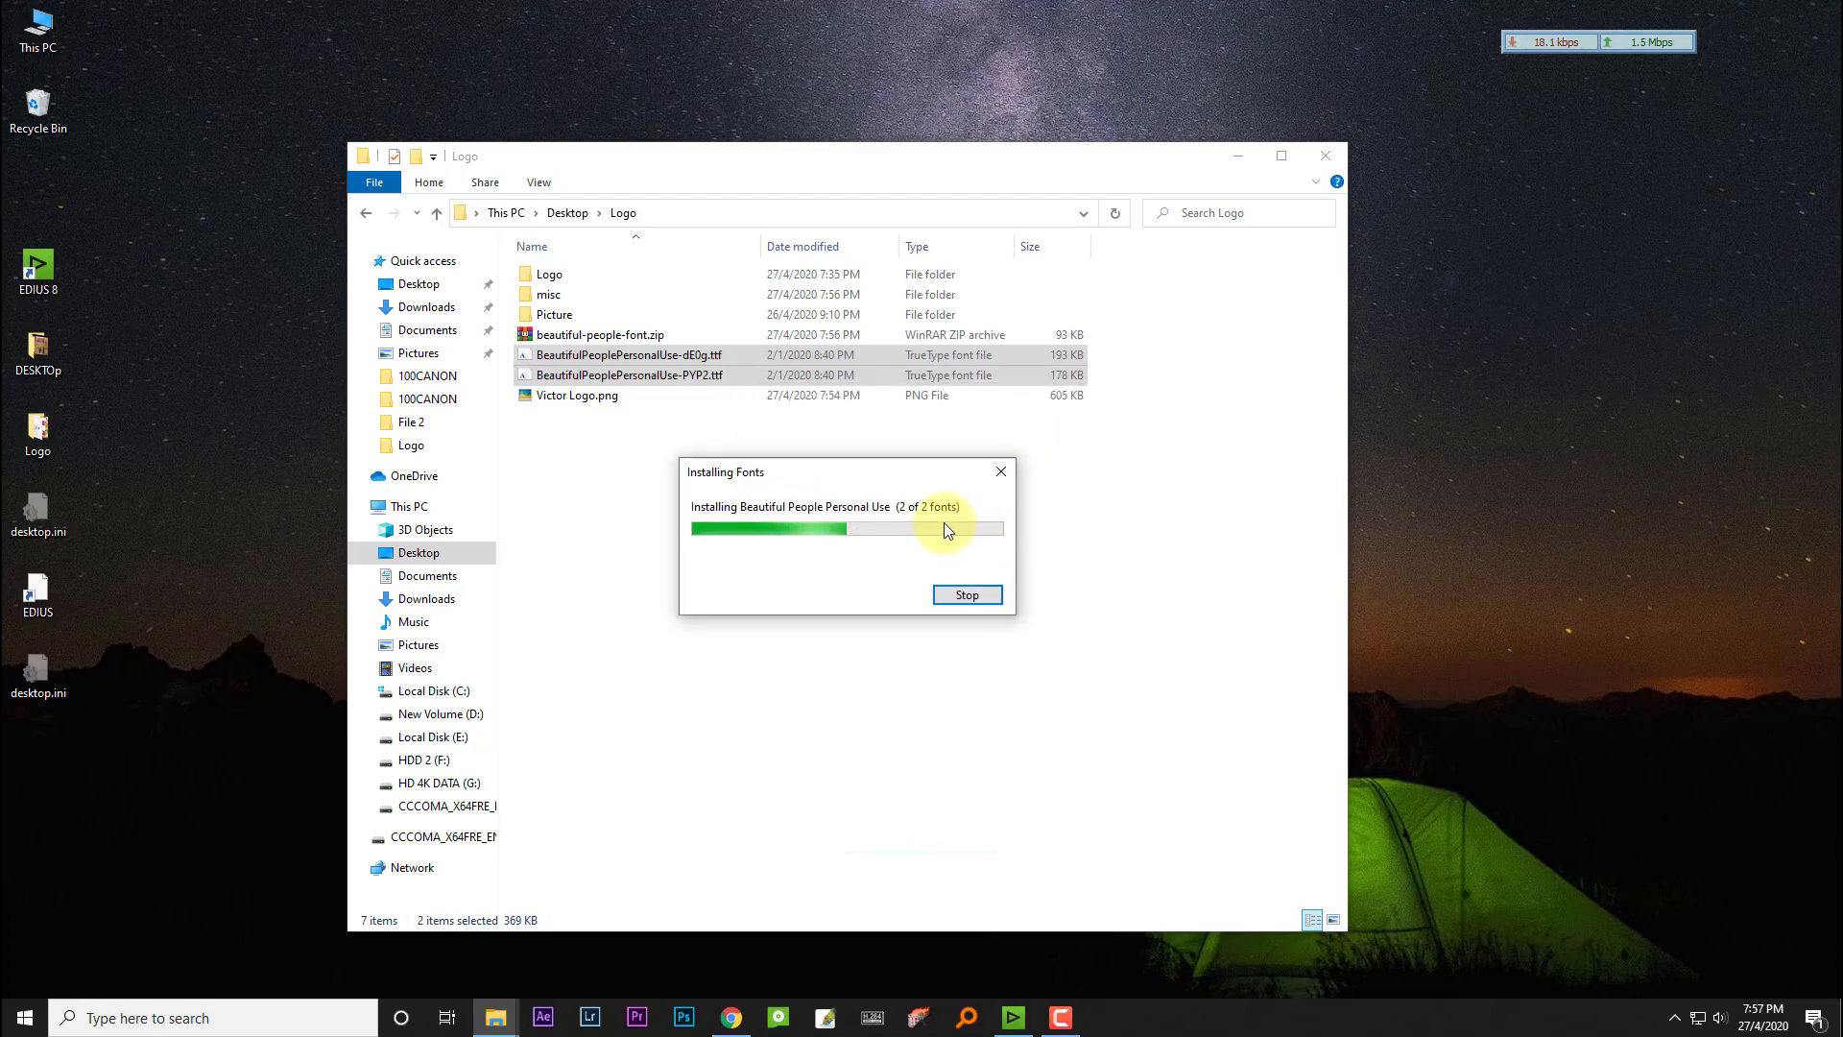
right_click(890, 499)
click(946, 576)
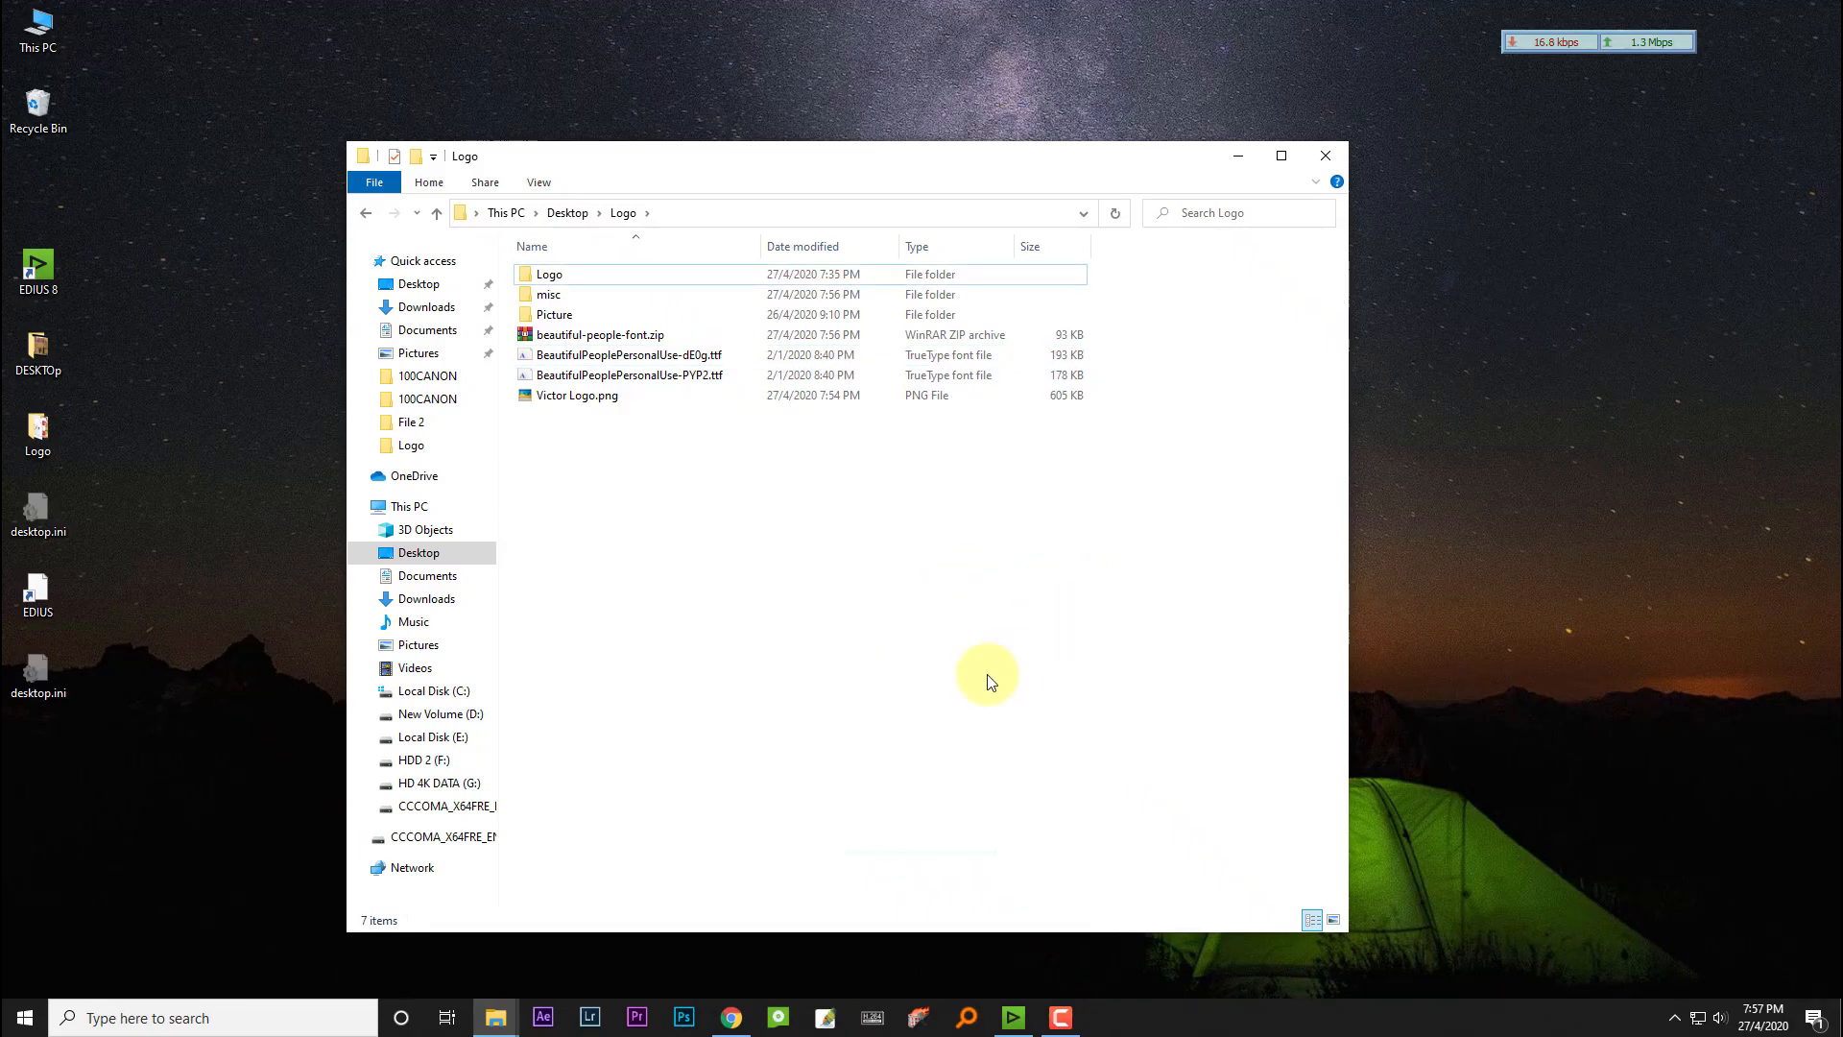
Step: Switch to Photoshop and create a new 16 by 12 inch document at 300 pixels/inch, RGB Color, with a white background
click(826, 1020)
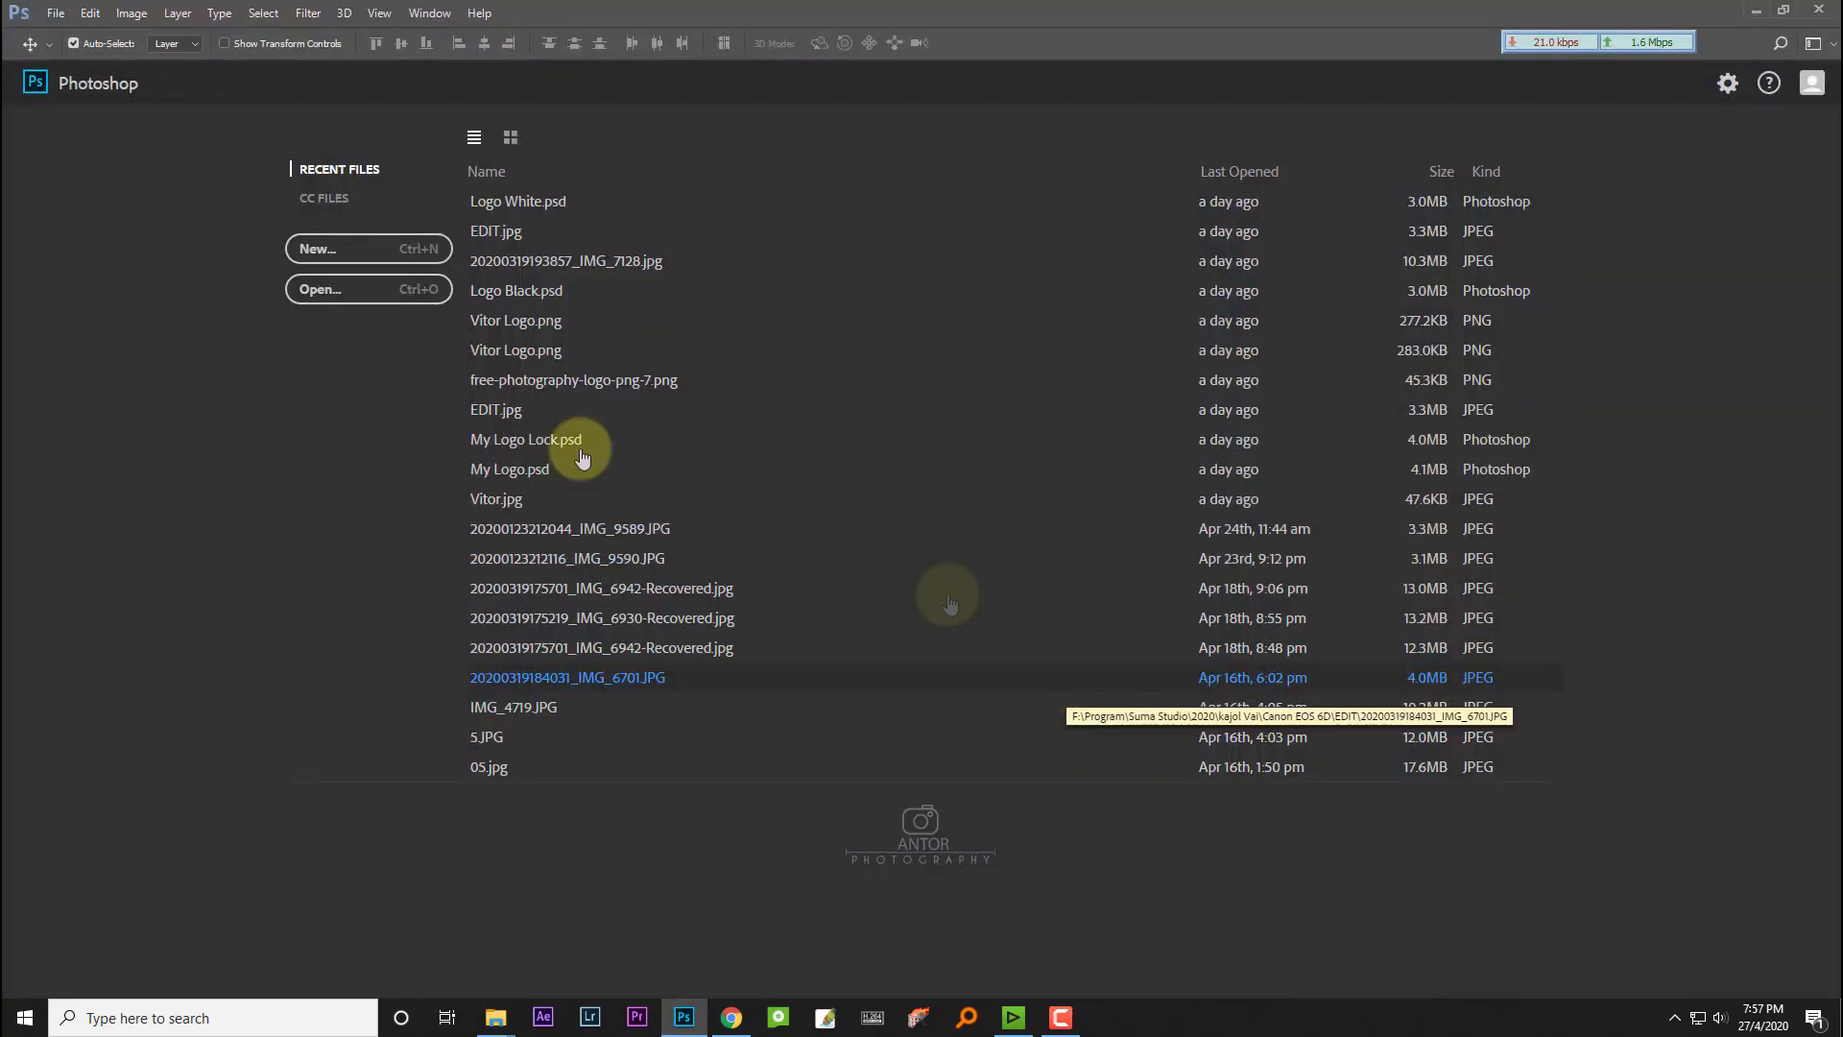
click(366, 257)
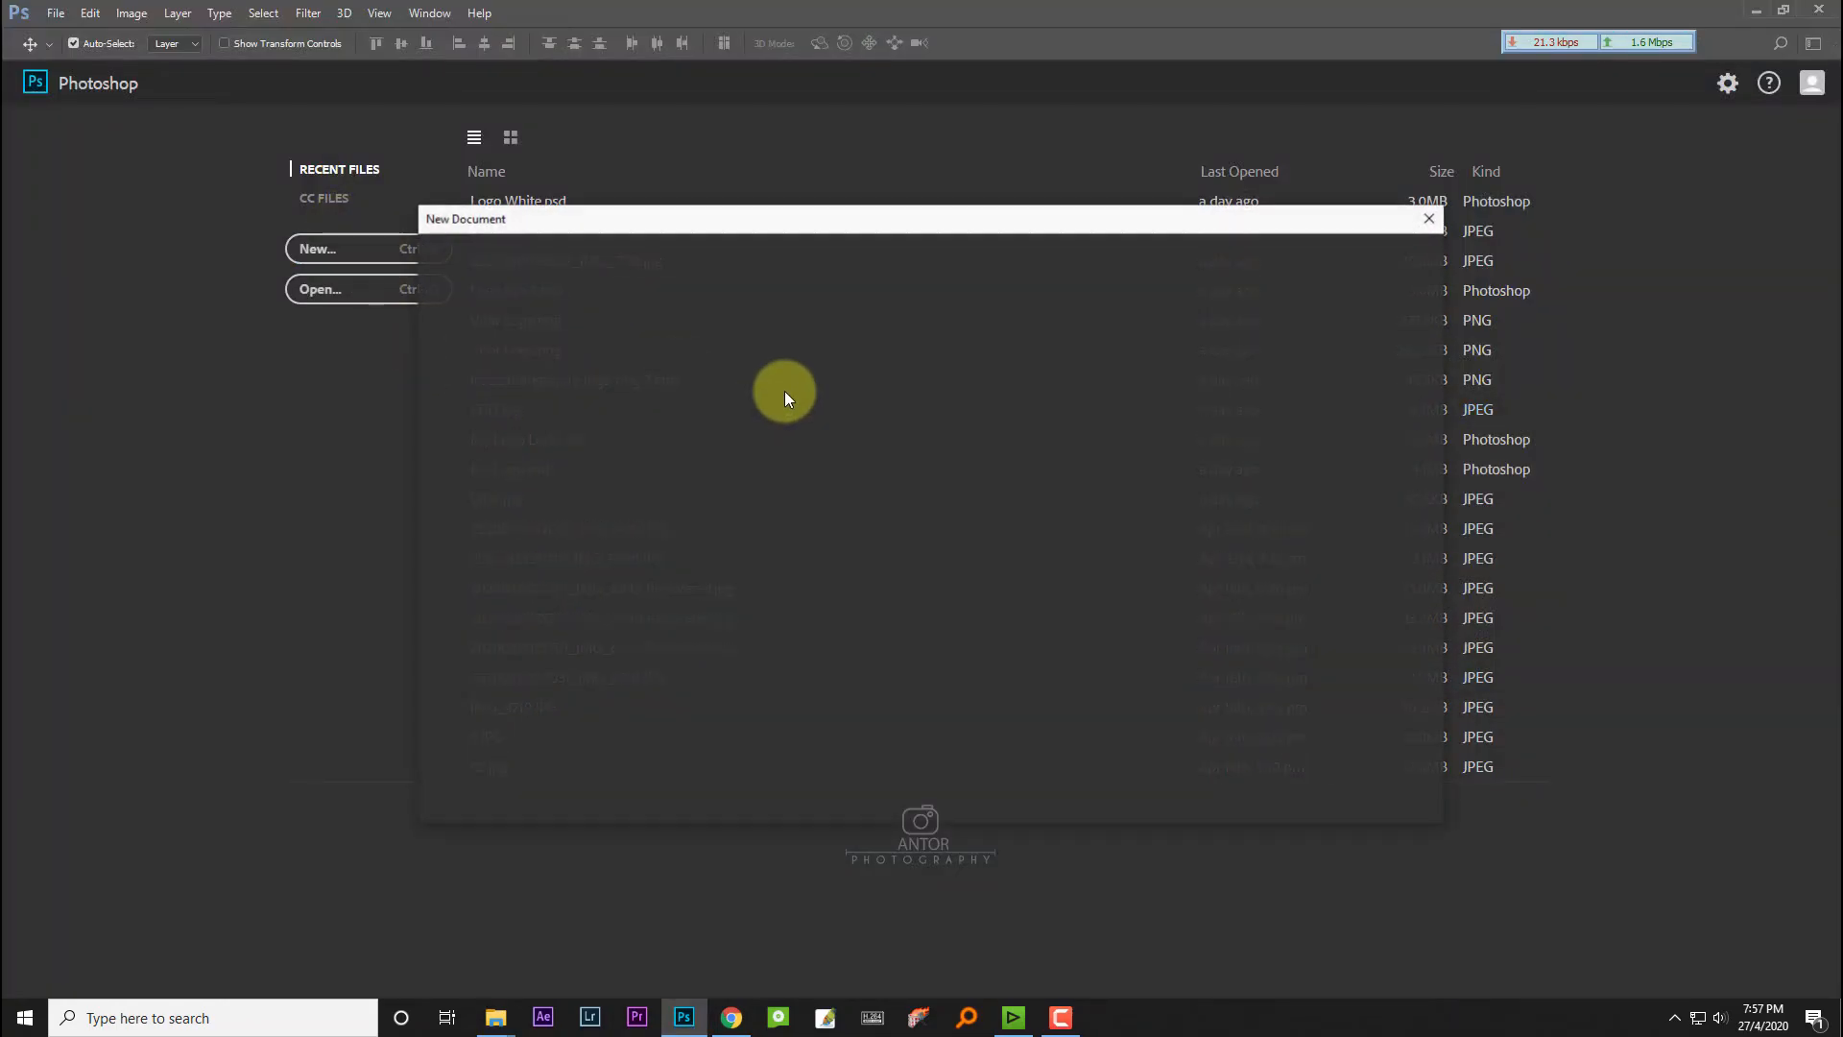
click(1200, 394)
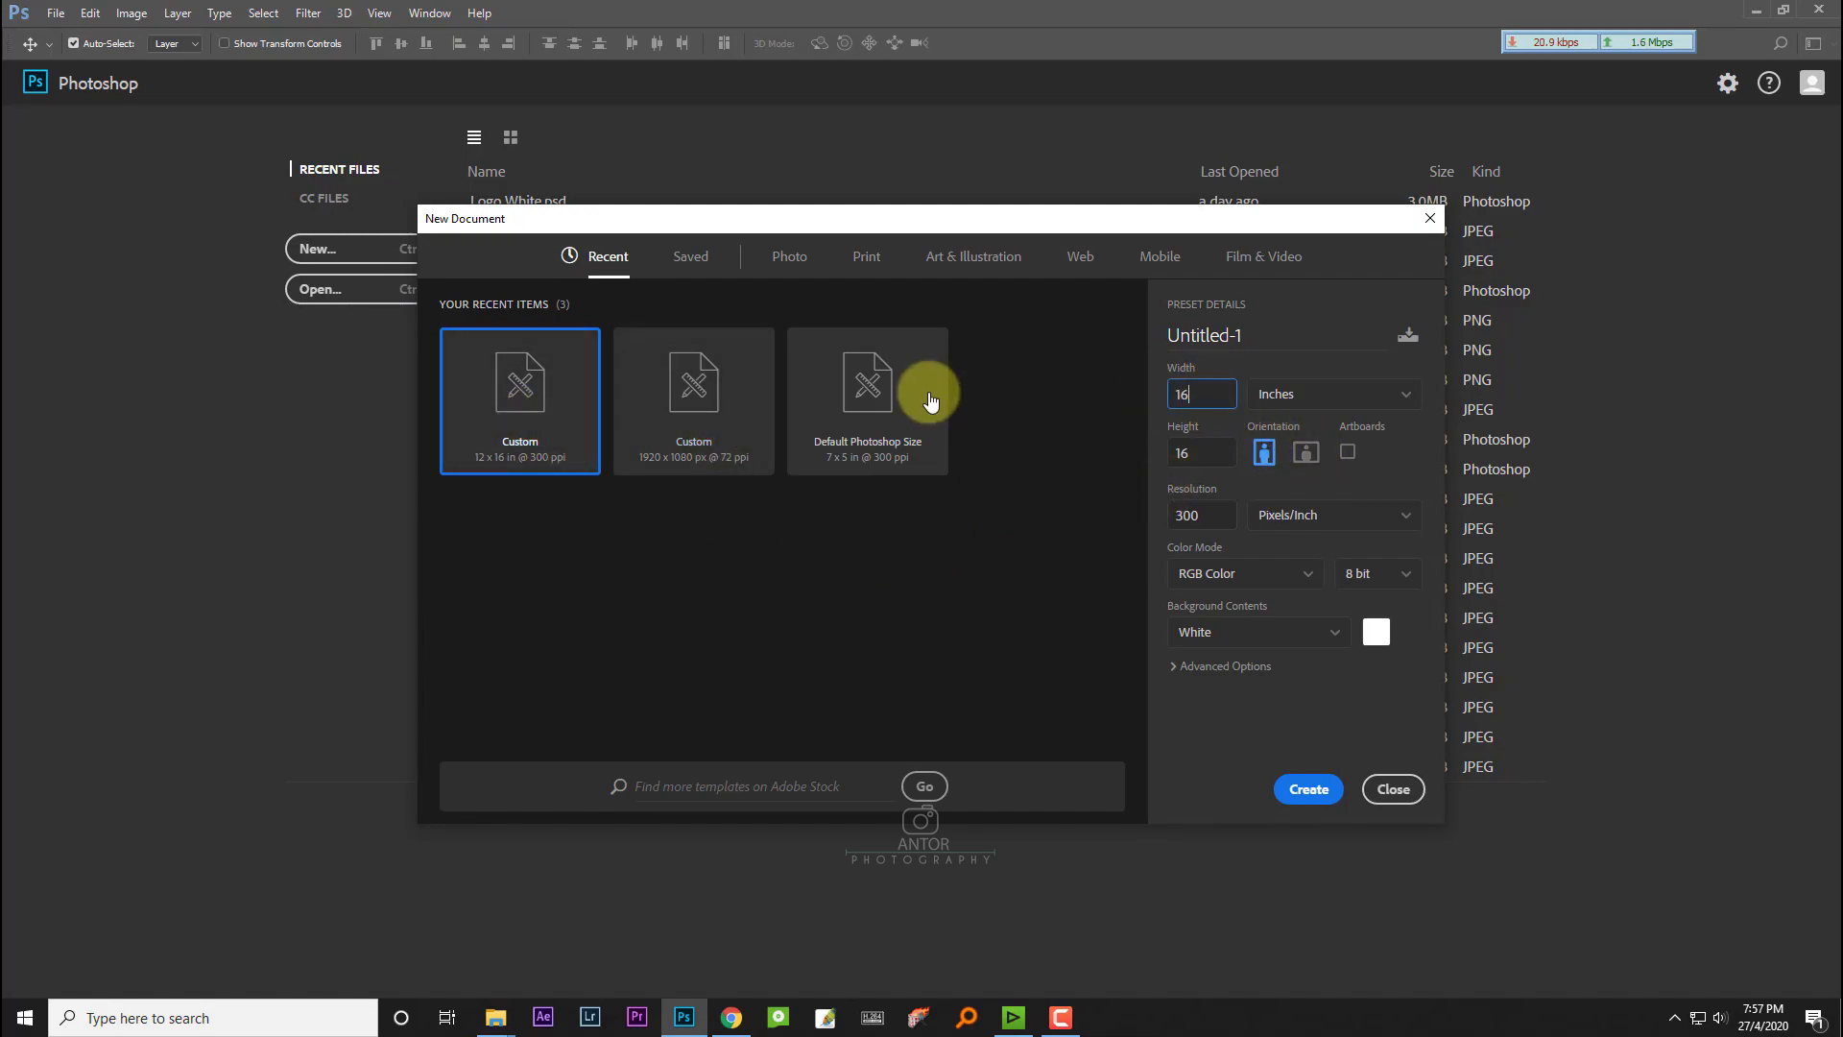
key(Tab)
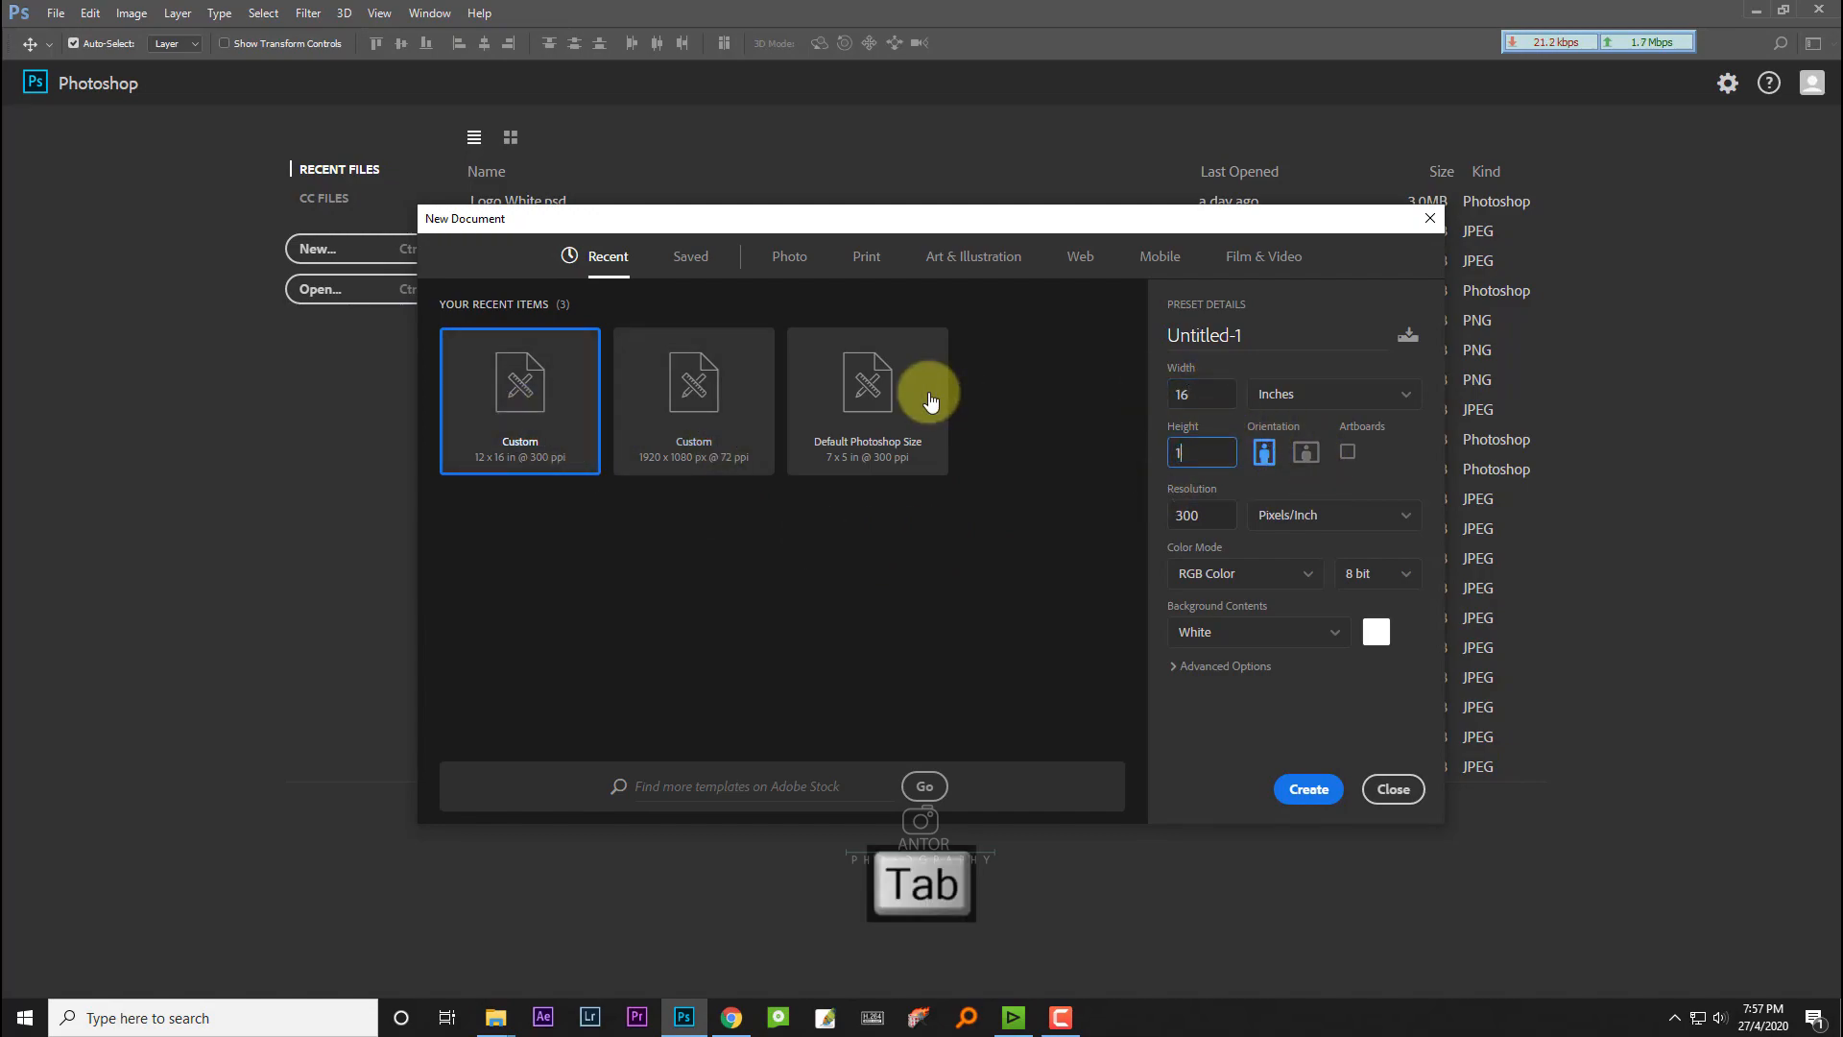
click(1309, 789)
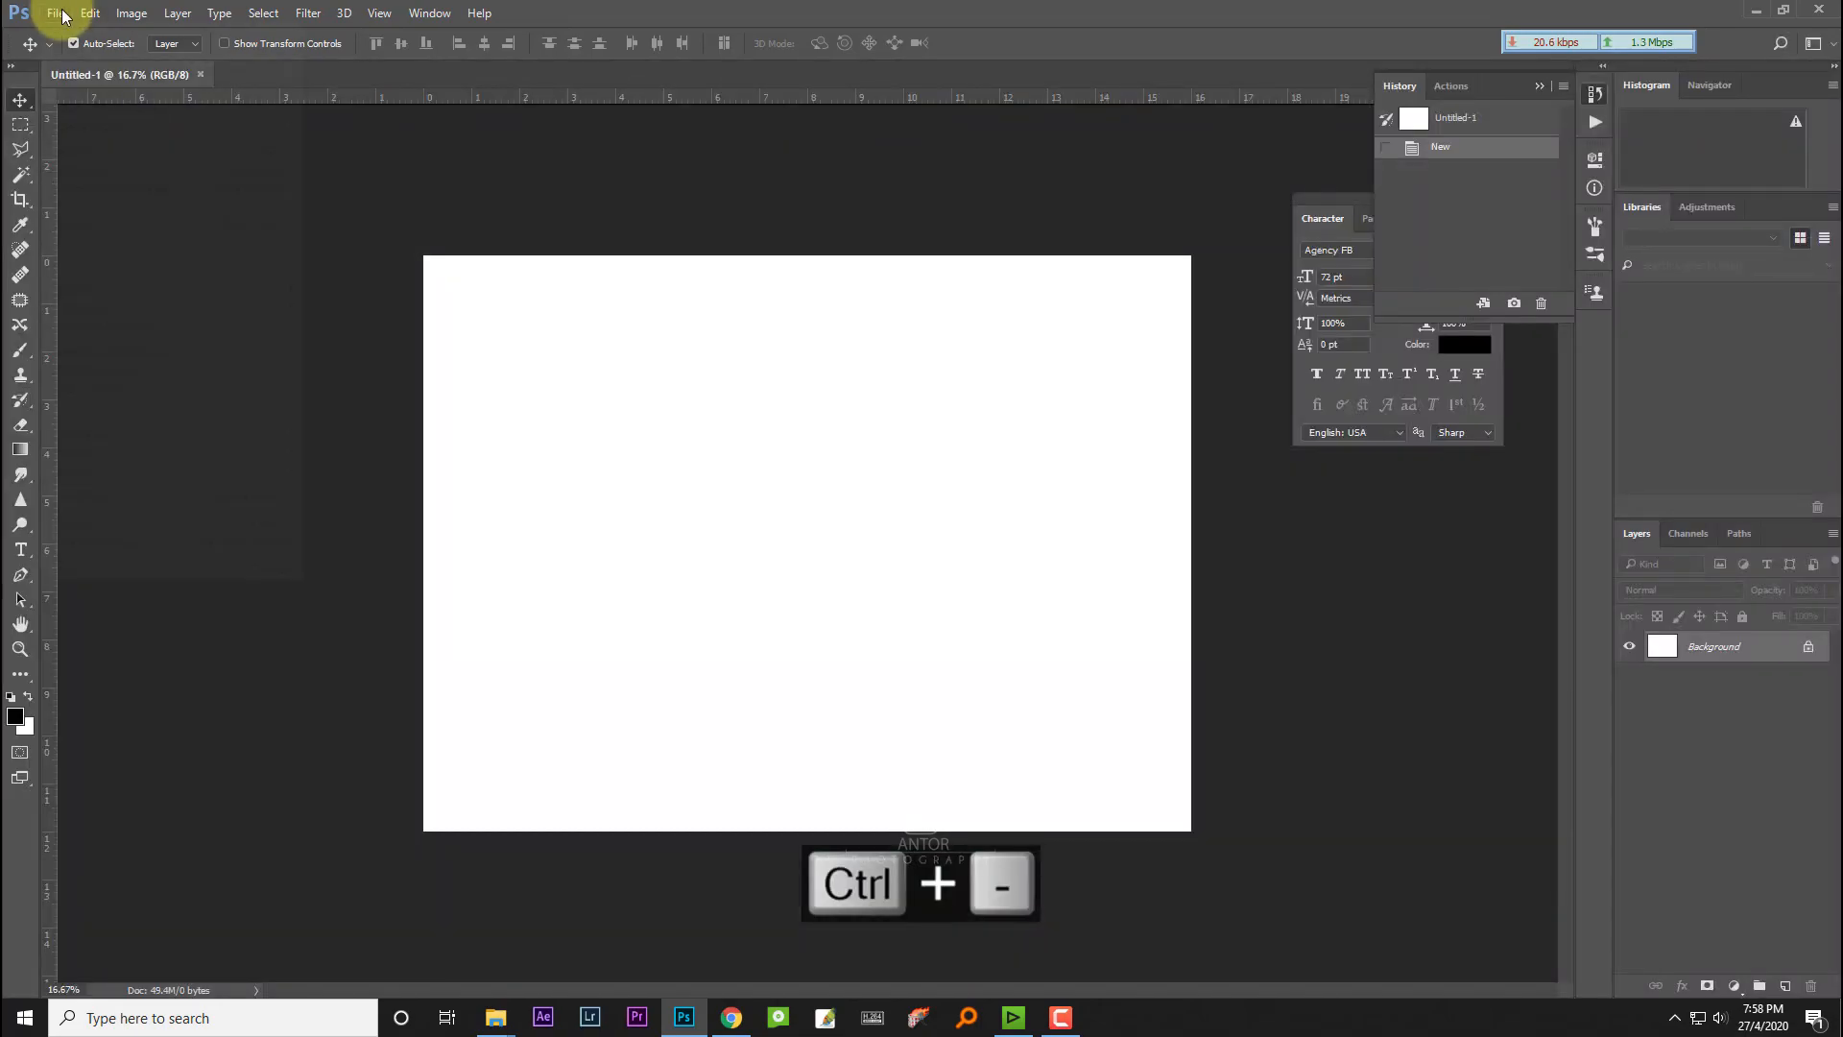
Step: Open Victor Logo.png from the Desktop's Logo folder
click(63, 16)
click(77, 58)
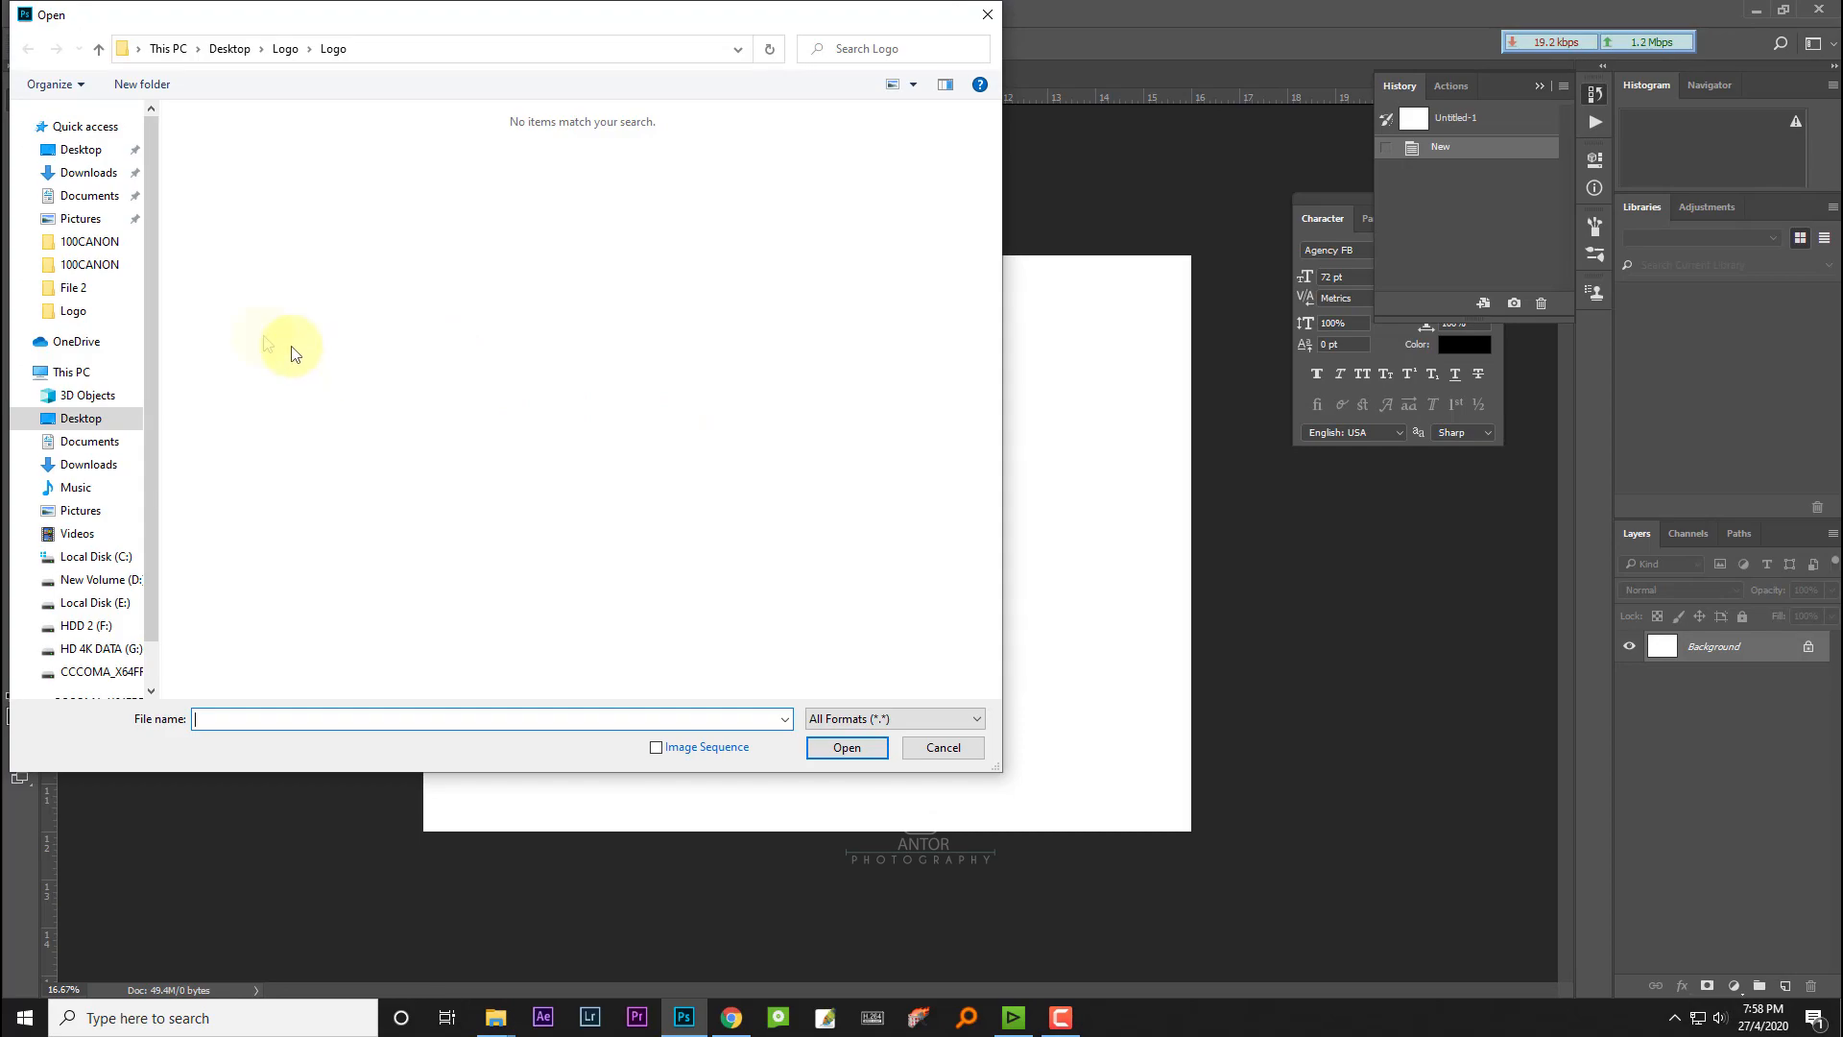
click(79, 150)
double_click(590, 346)
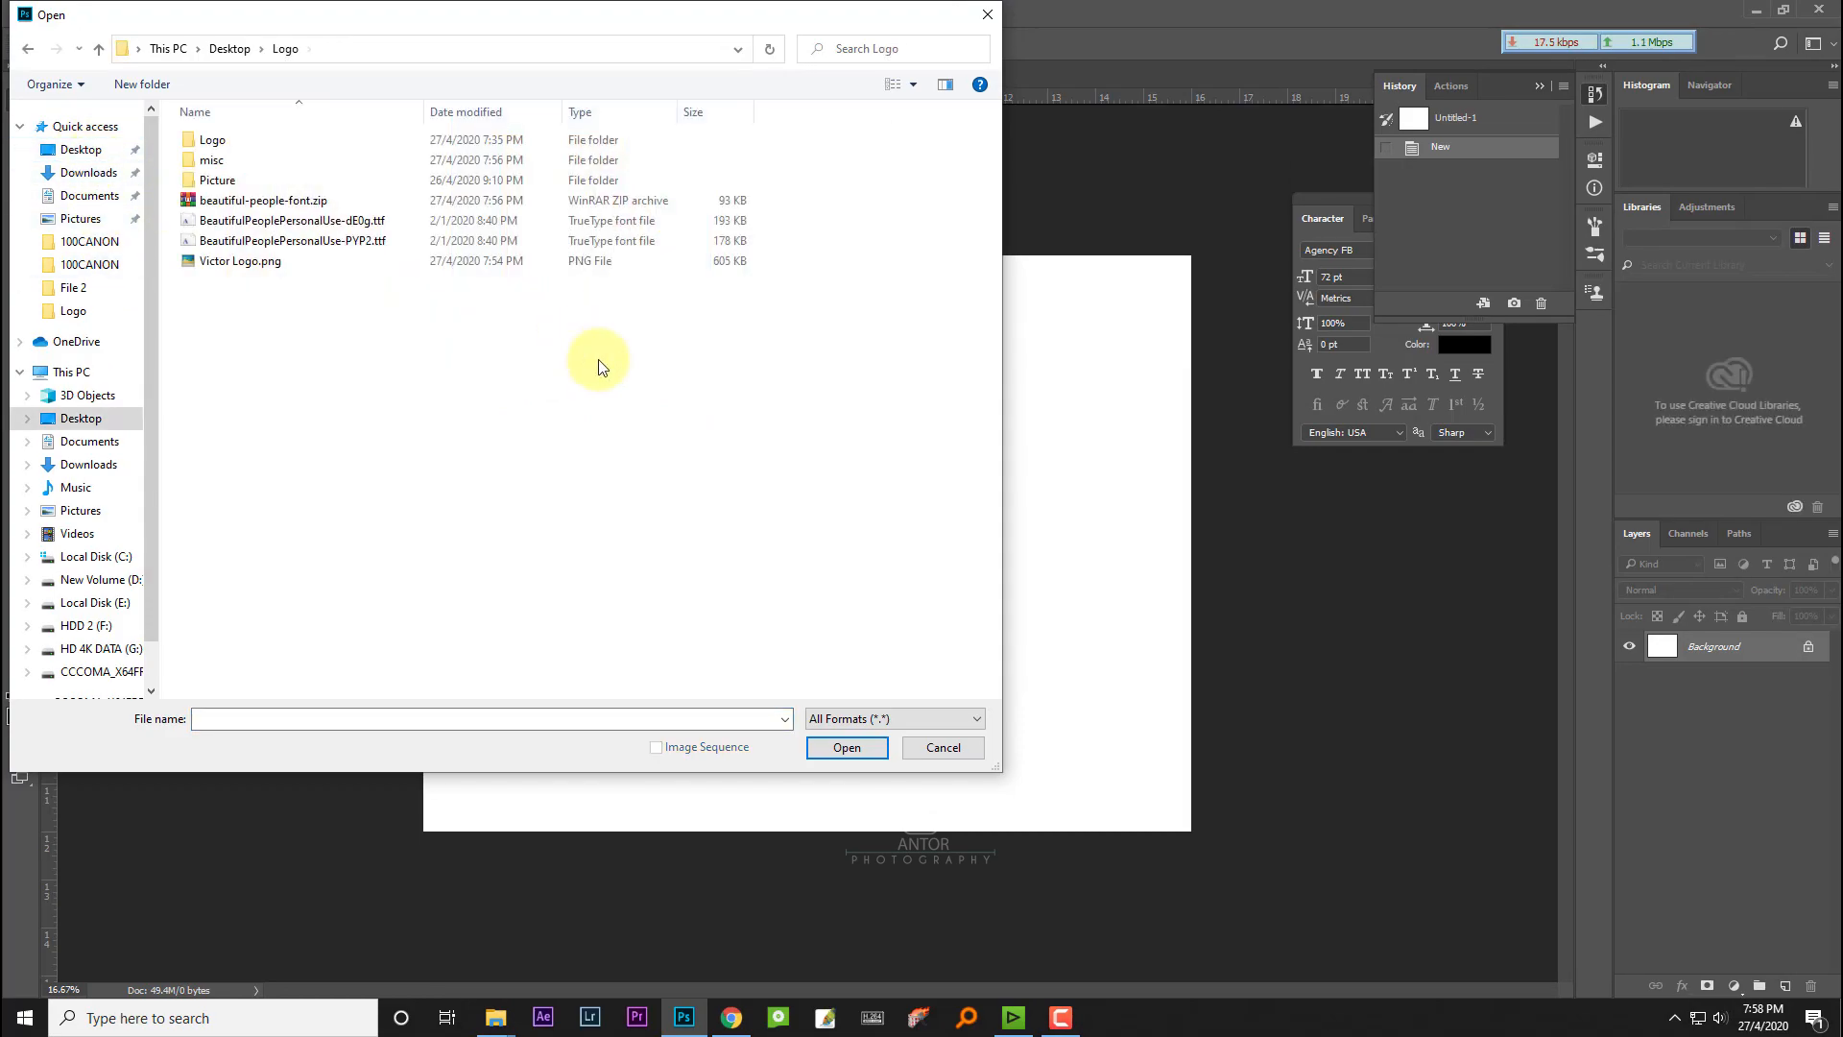
click(254, 273)
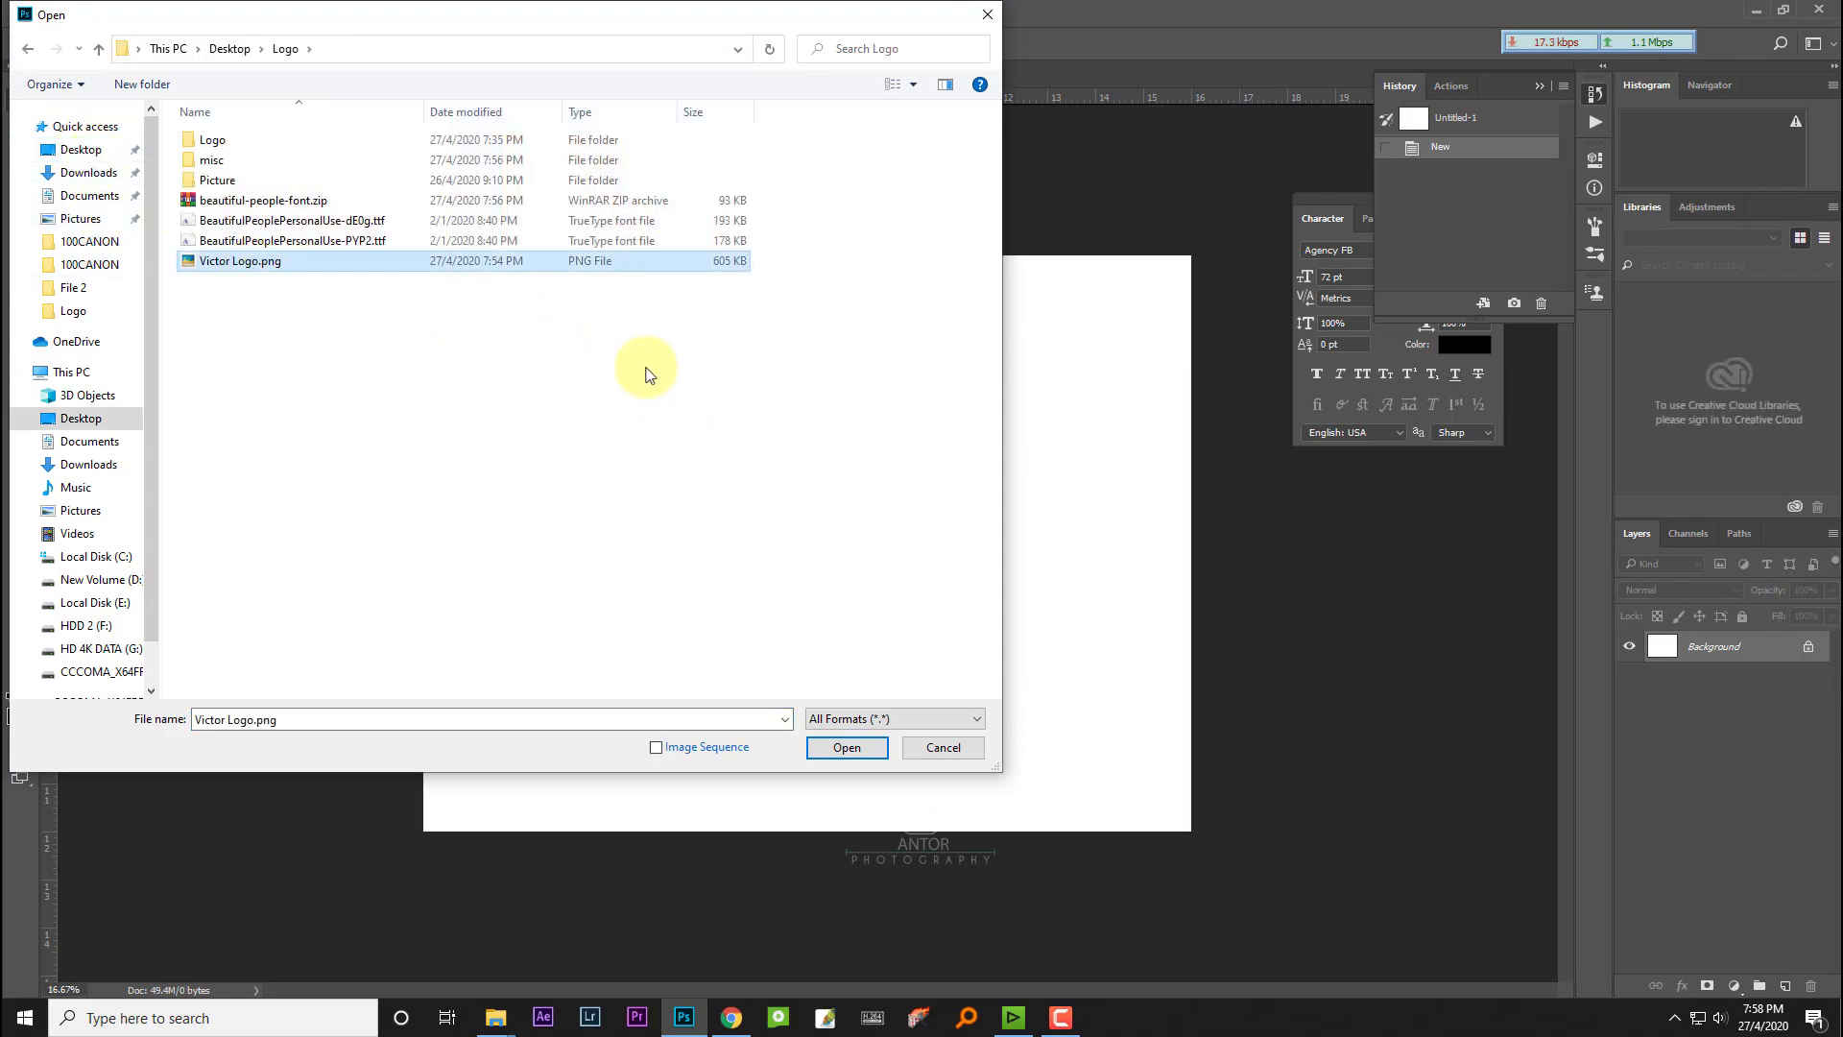
click(832, 749)
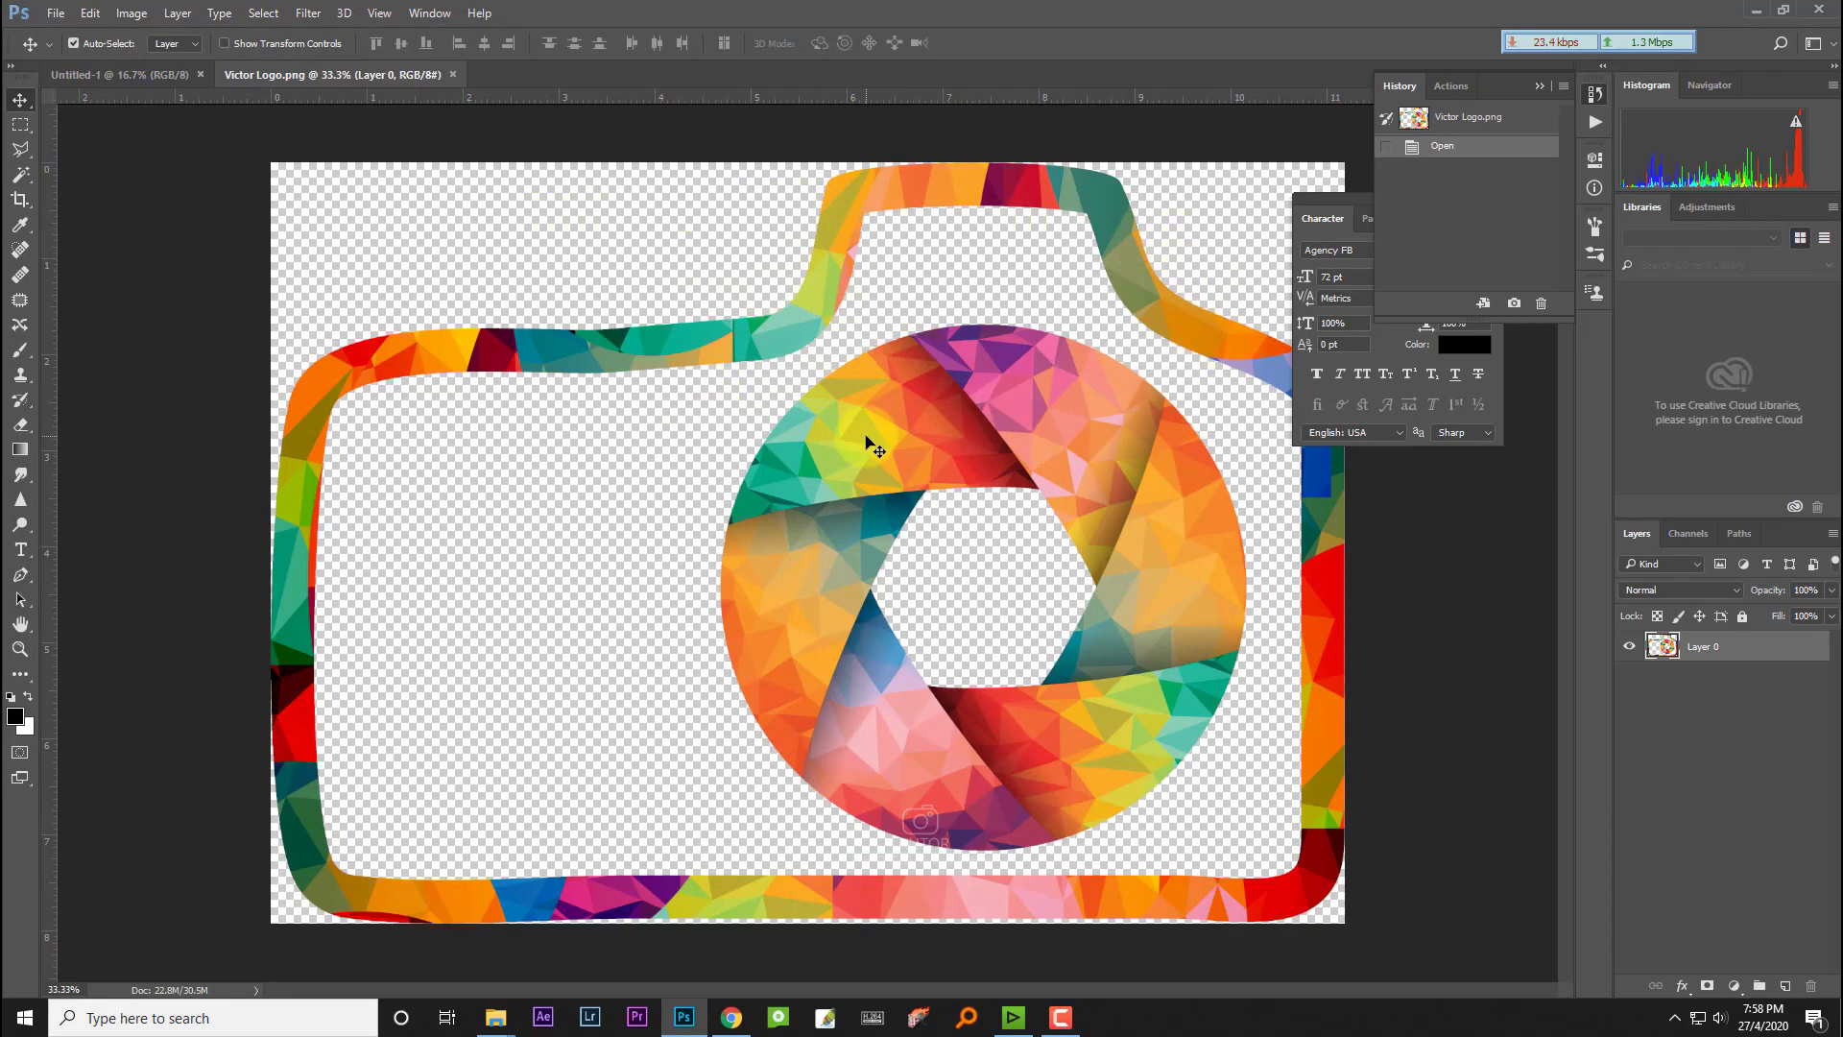
Step: Bring the camera artwork into Untitled-1, scale it down to about 6 inches wide and place it near the canvas's left edge
drag(913, 424, 811, 469)
key(ctrl+t)
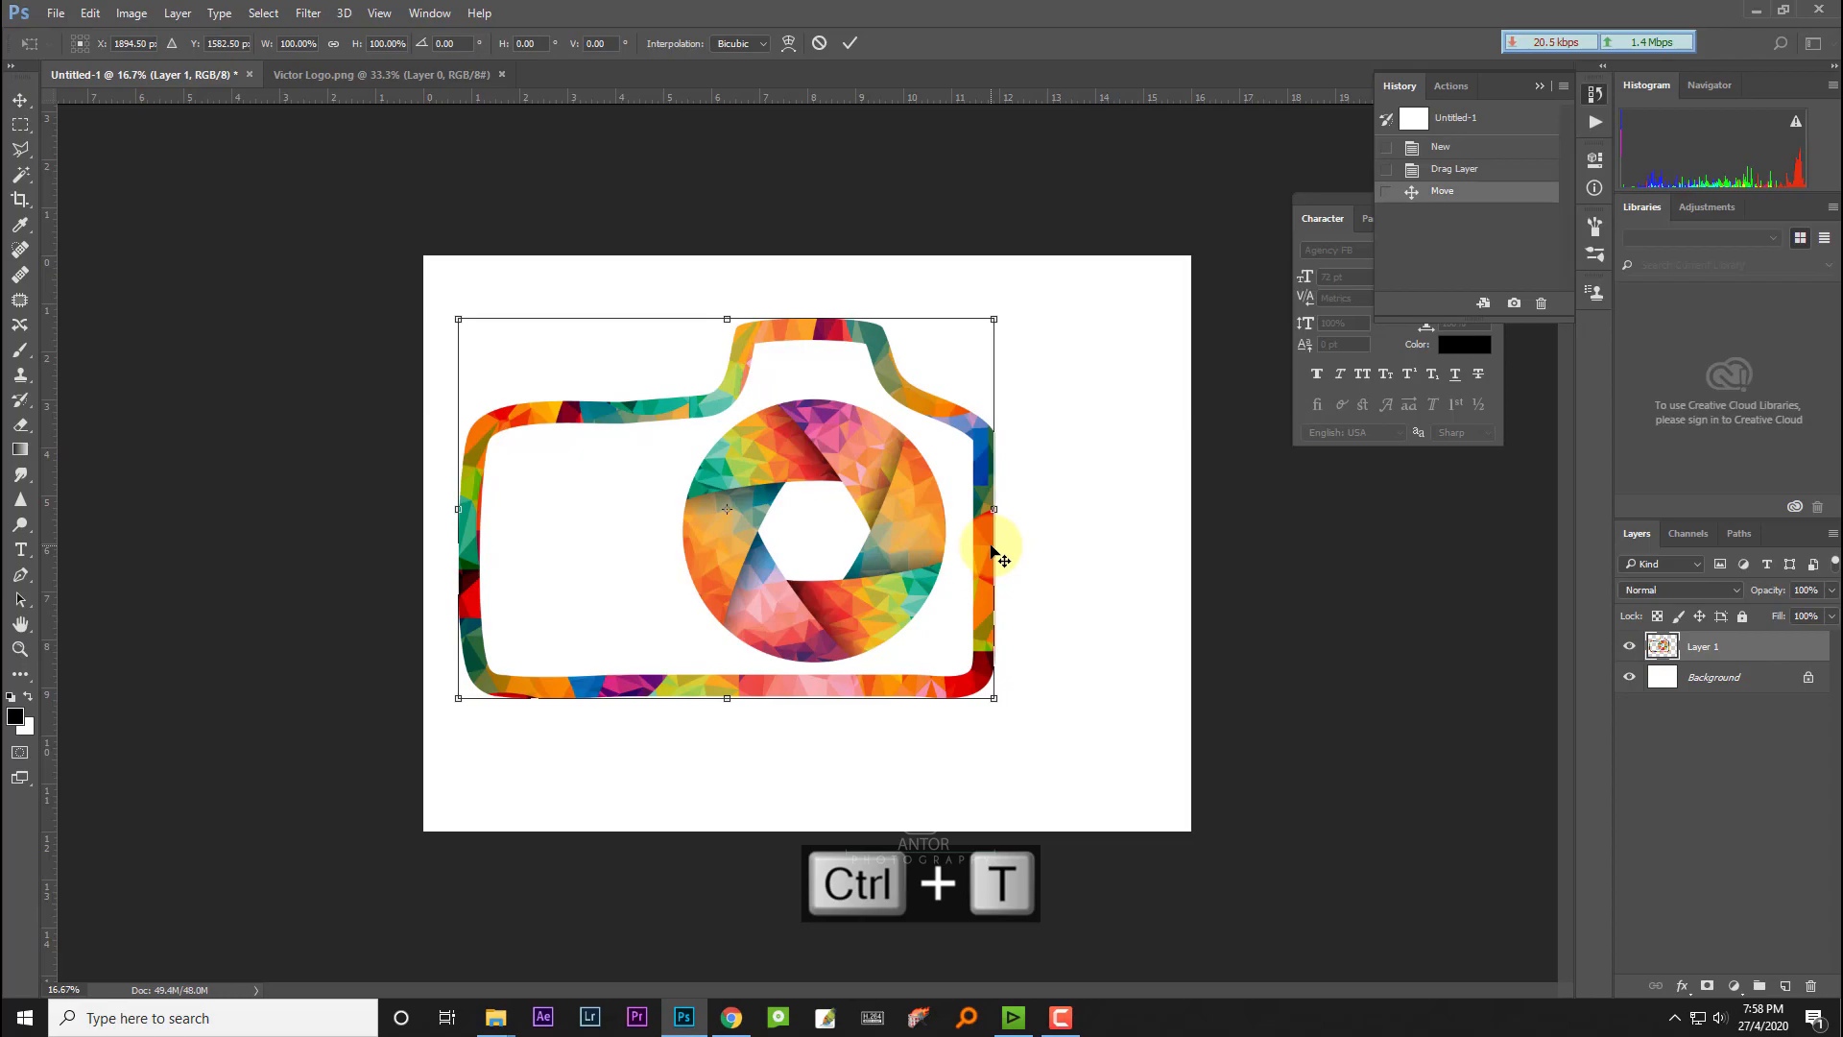
drag(994, 701, 869, 624)
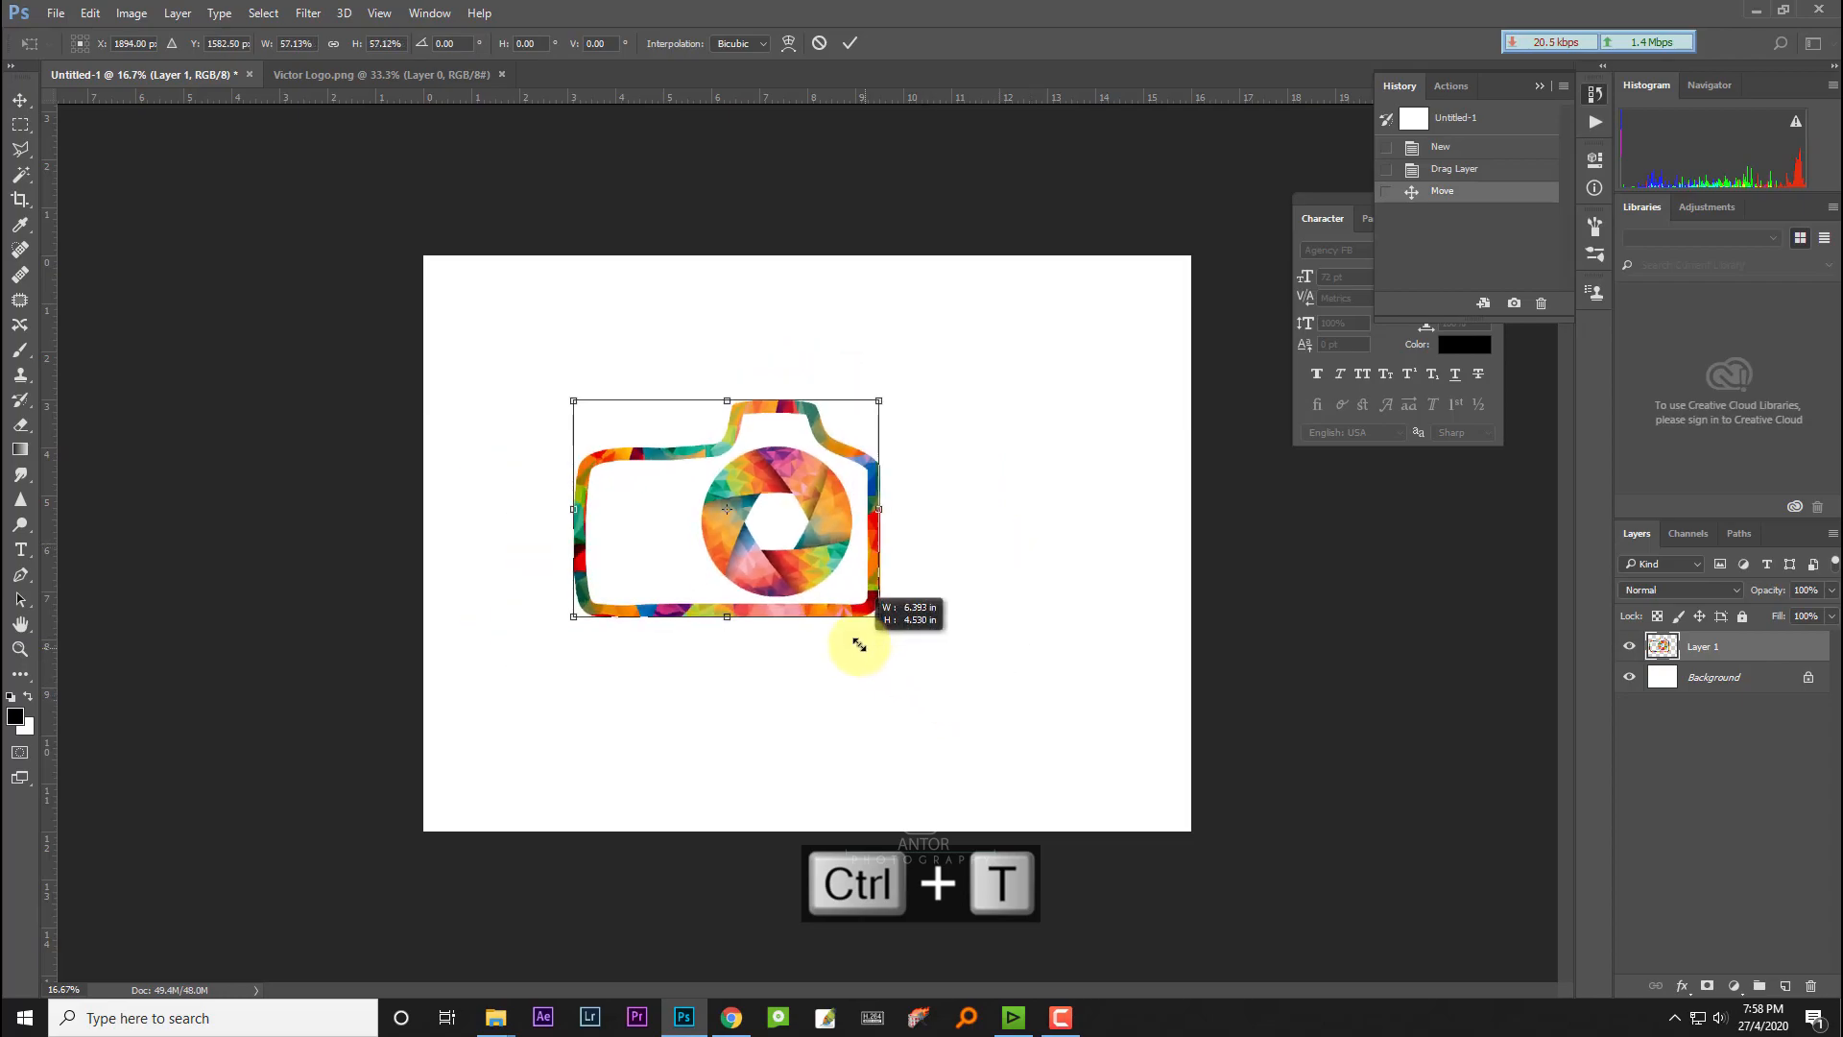
drag(741, 531, 613, 538)
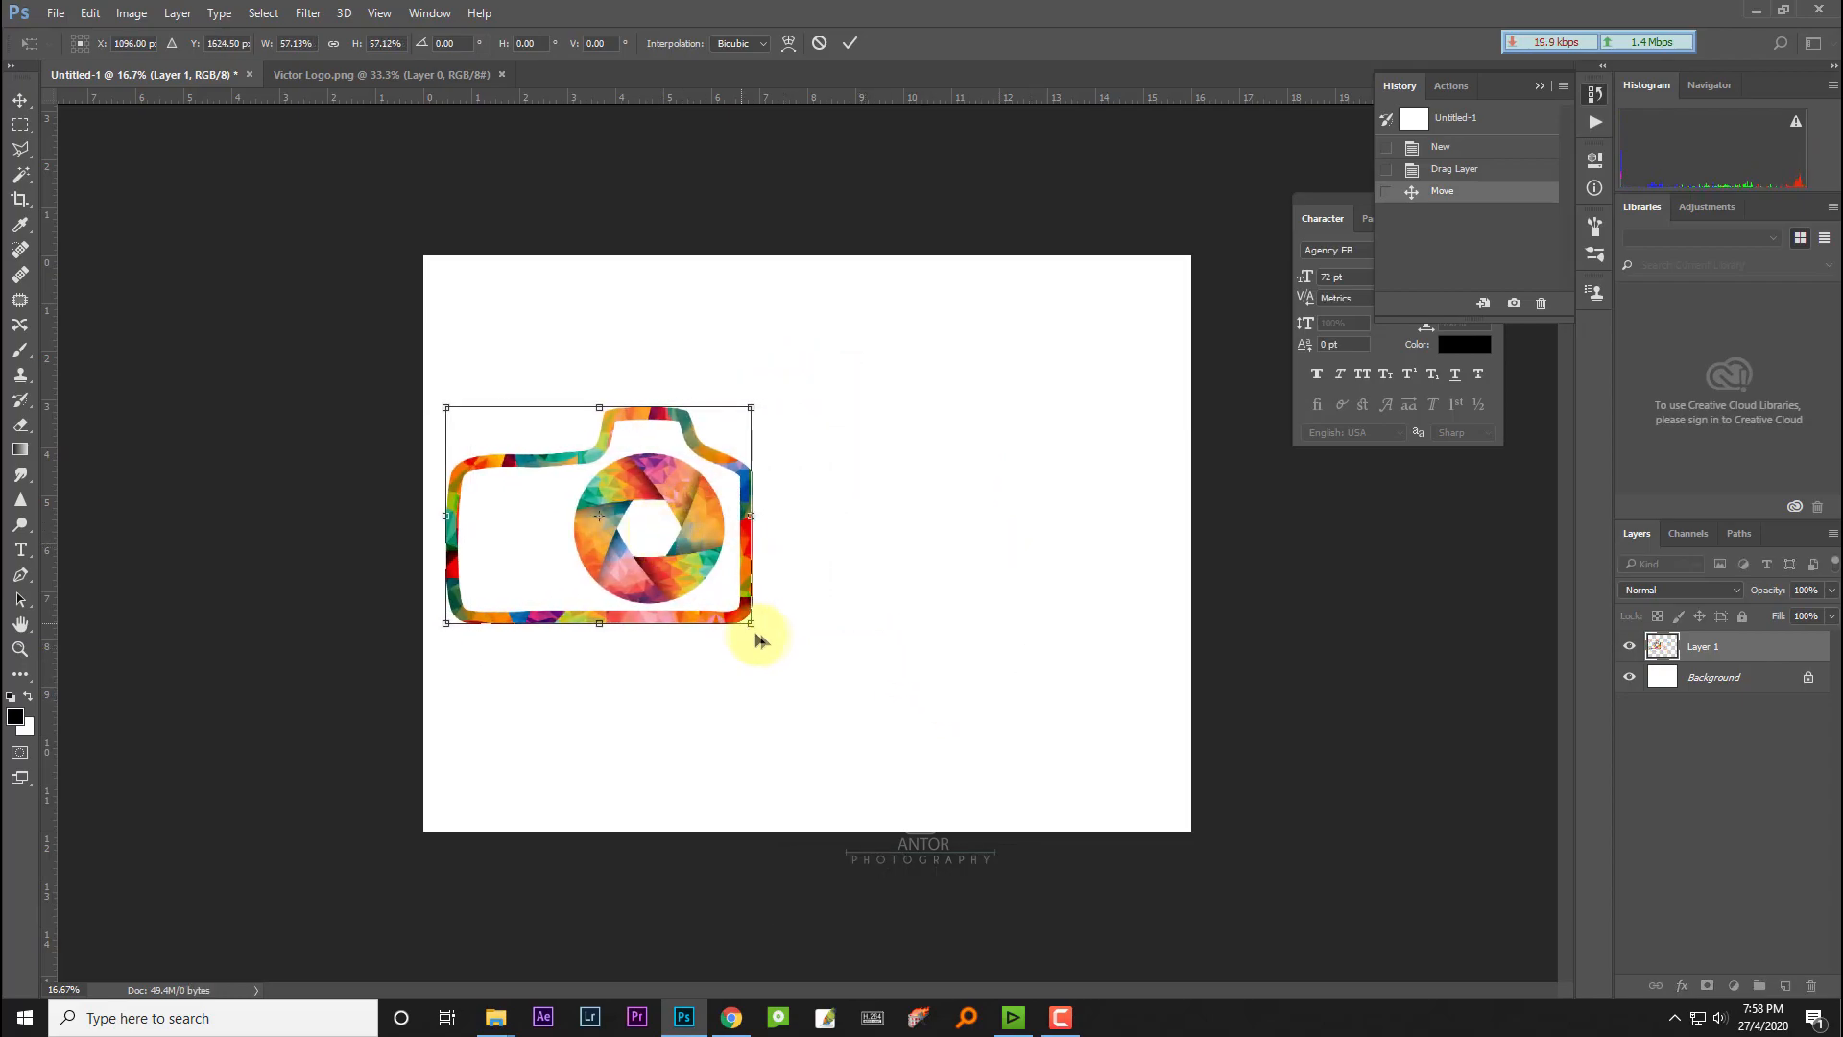
drag(749, 624, 742, 618)
drag(671, 520, 669, 505)
key(Return)
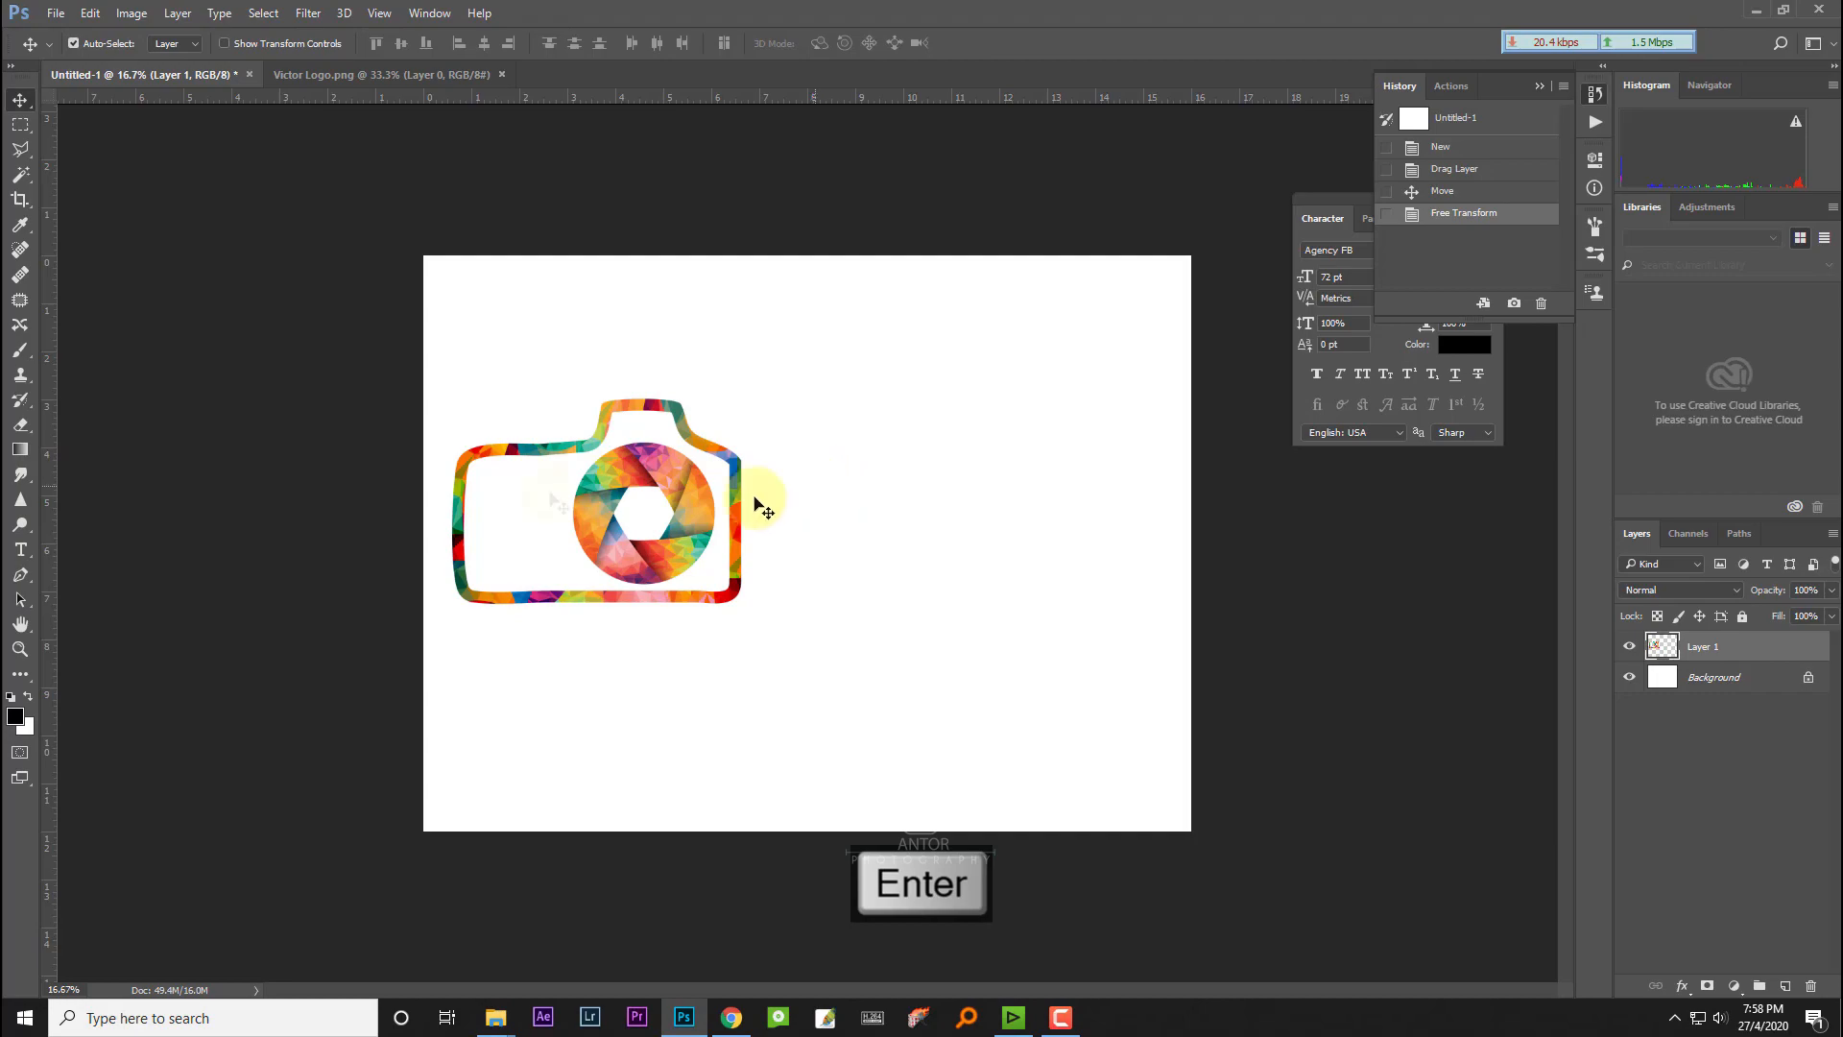
Step: Add the text "Antor" to the right of the camera and set its font to Beautiful People Personal Use
click(20, 549)
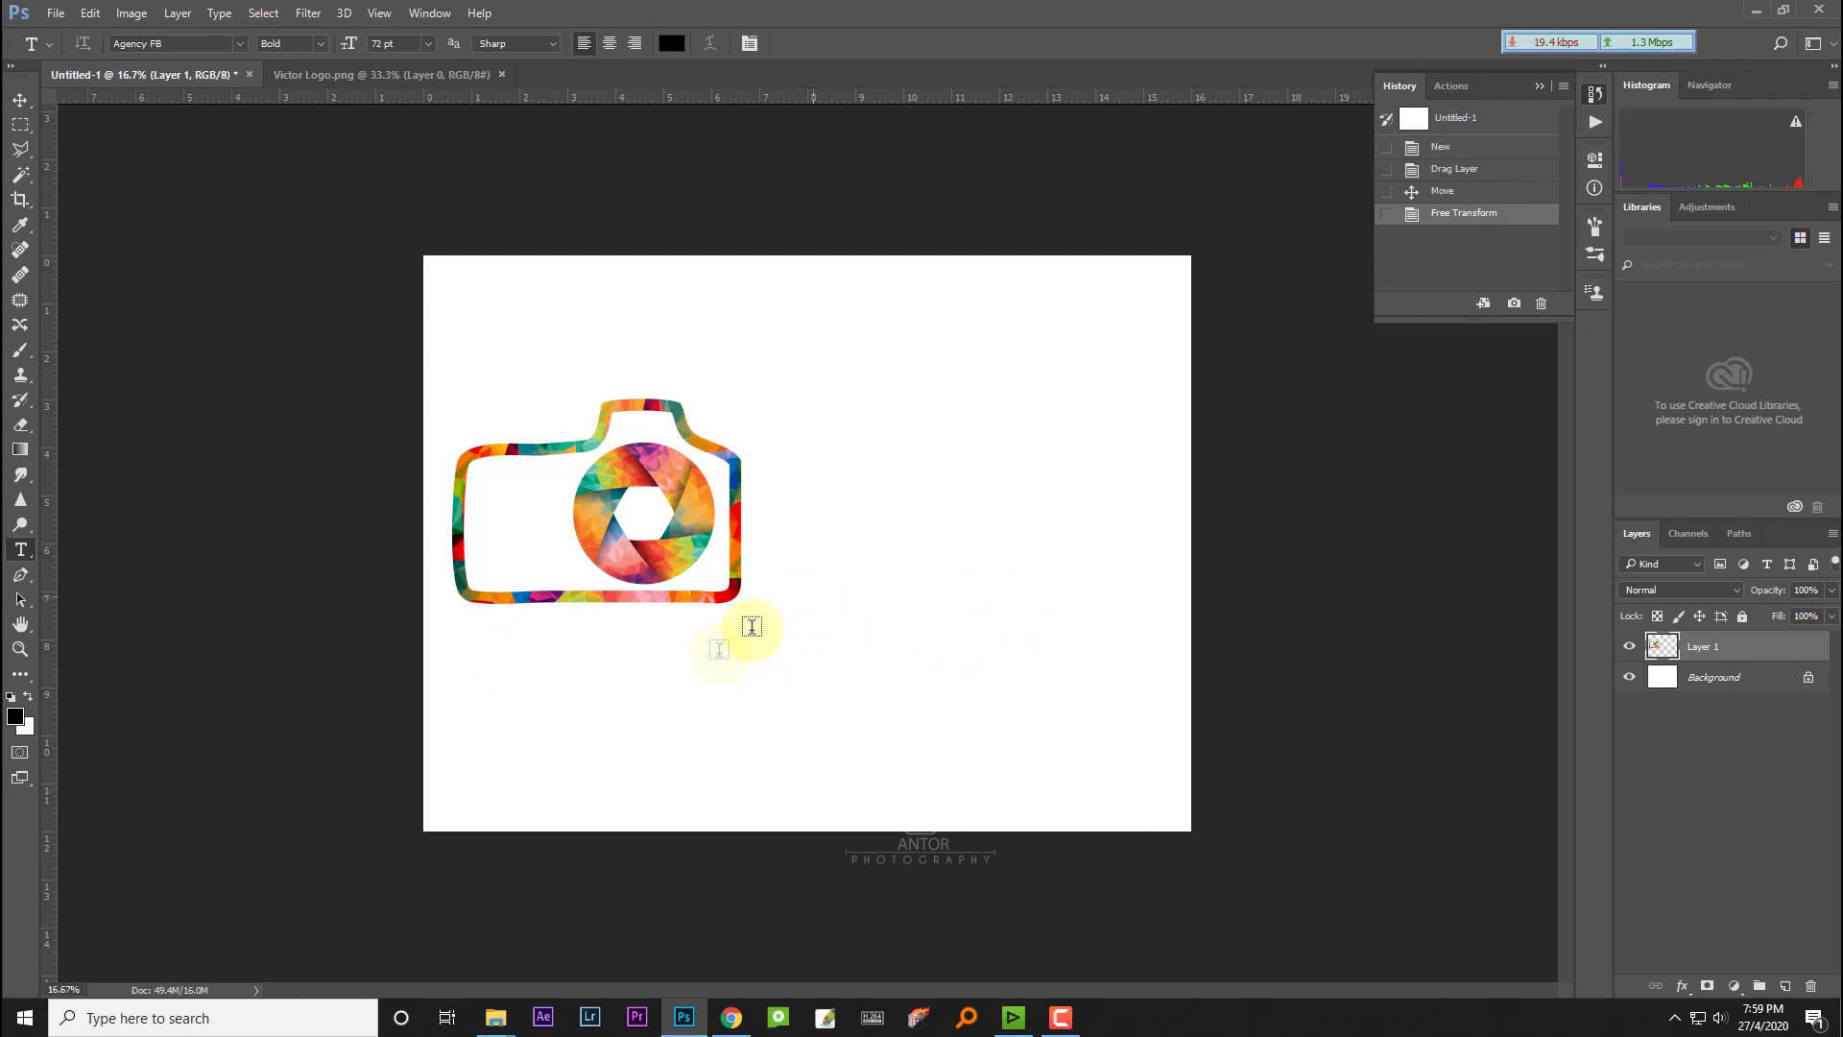
click(803, 566)
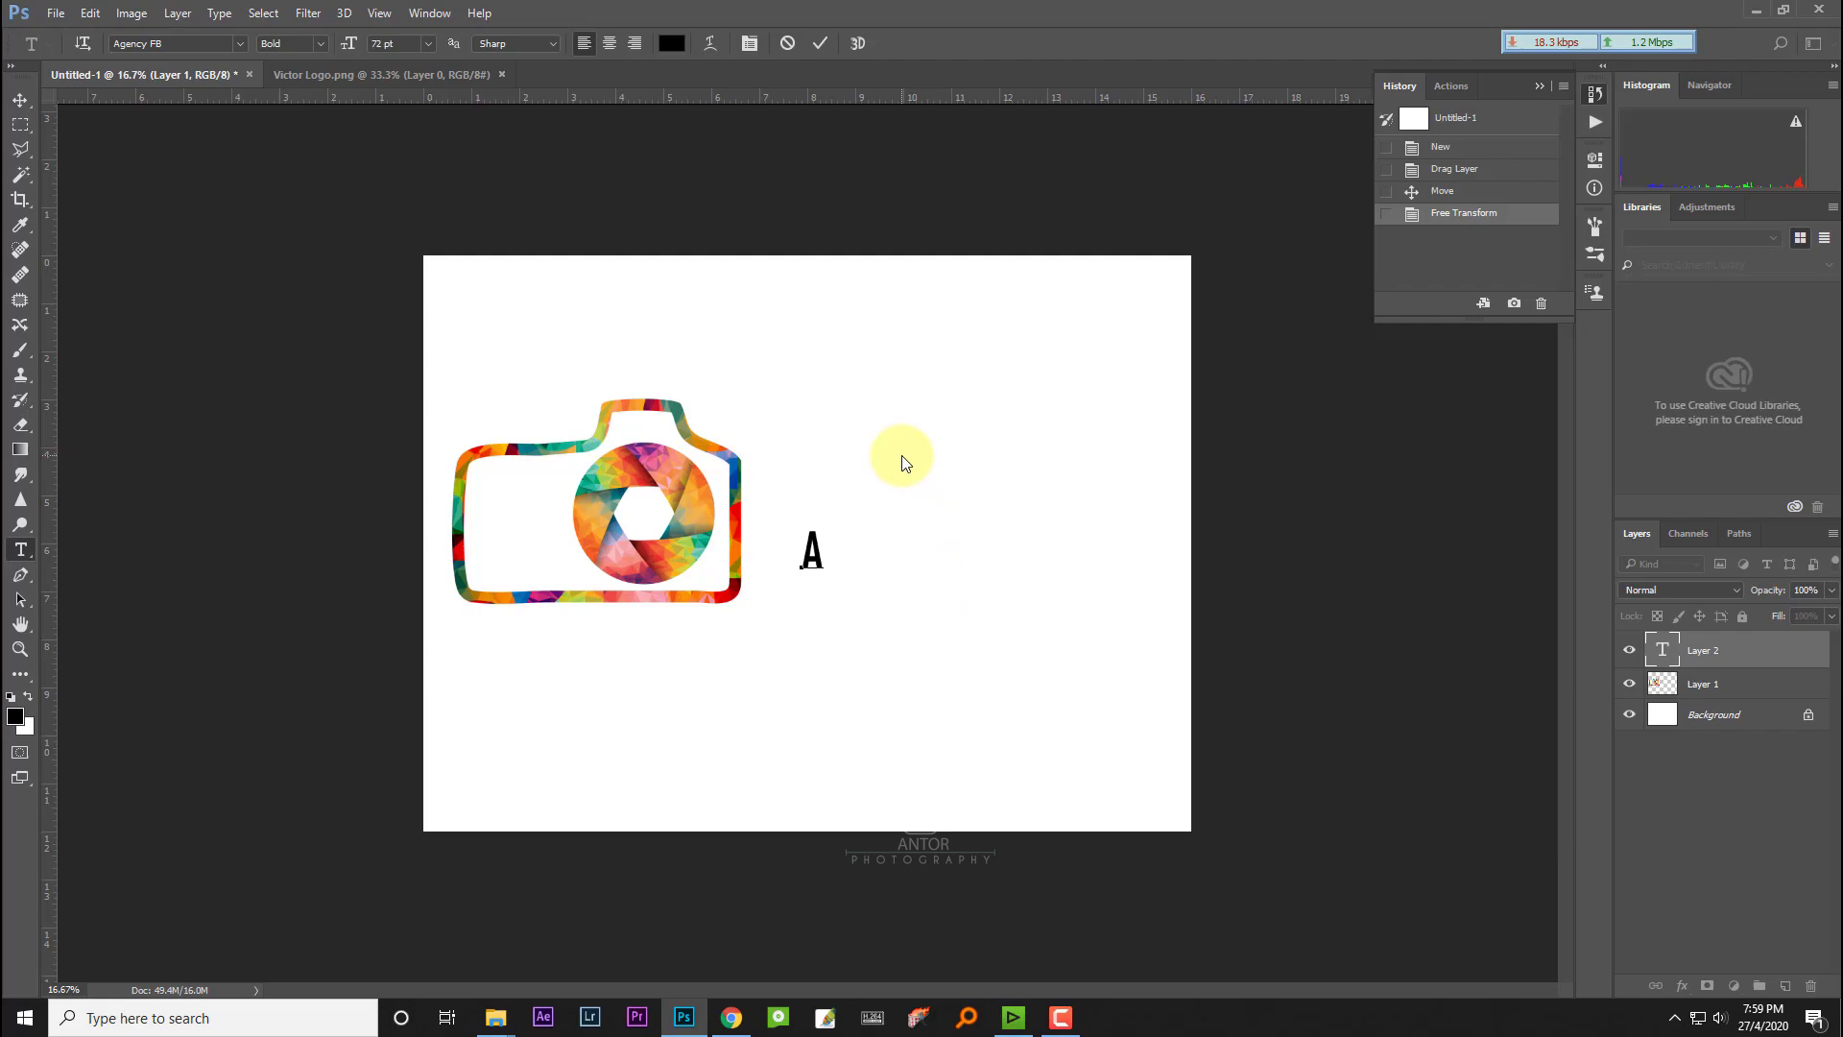
text(Antor)
key(BackSpace)
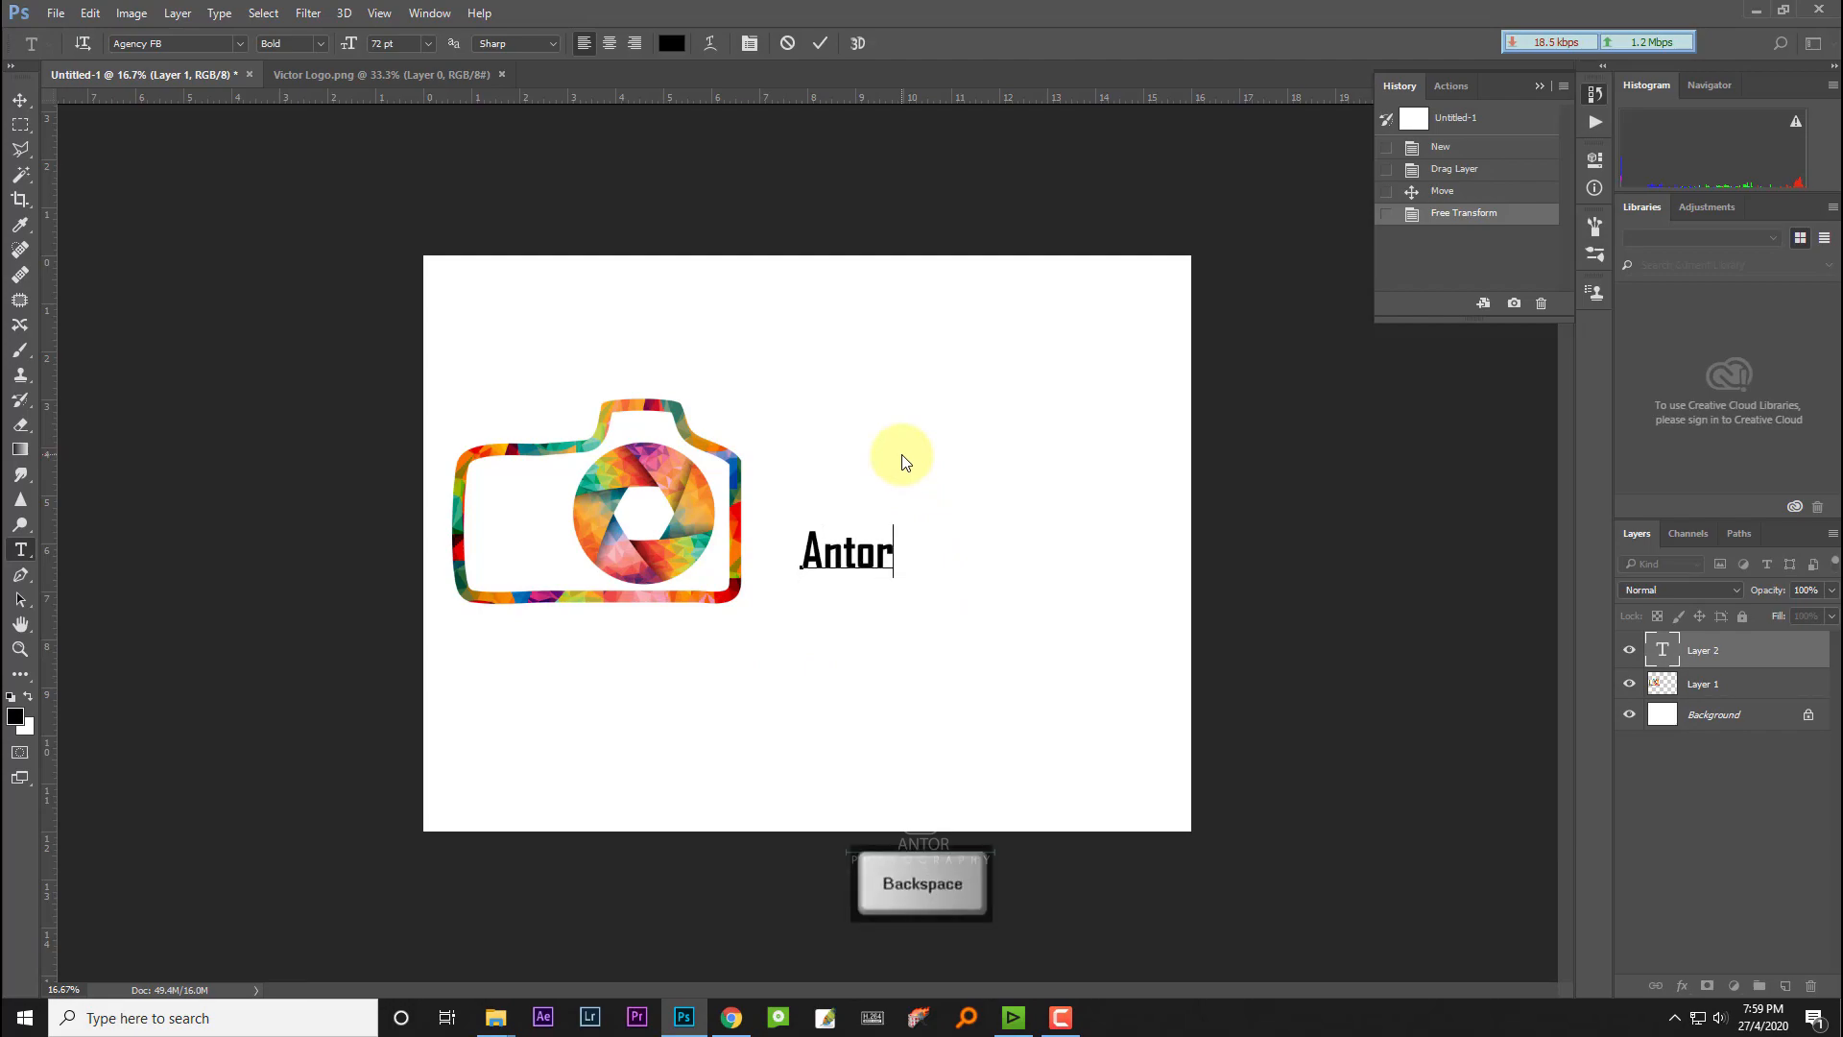
key(ctrl+a)
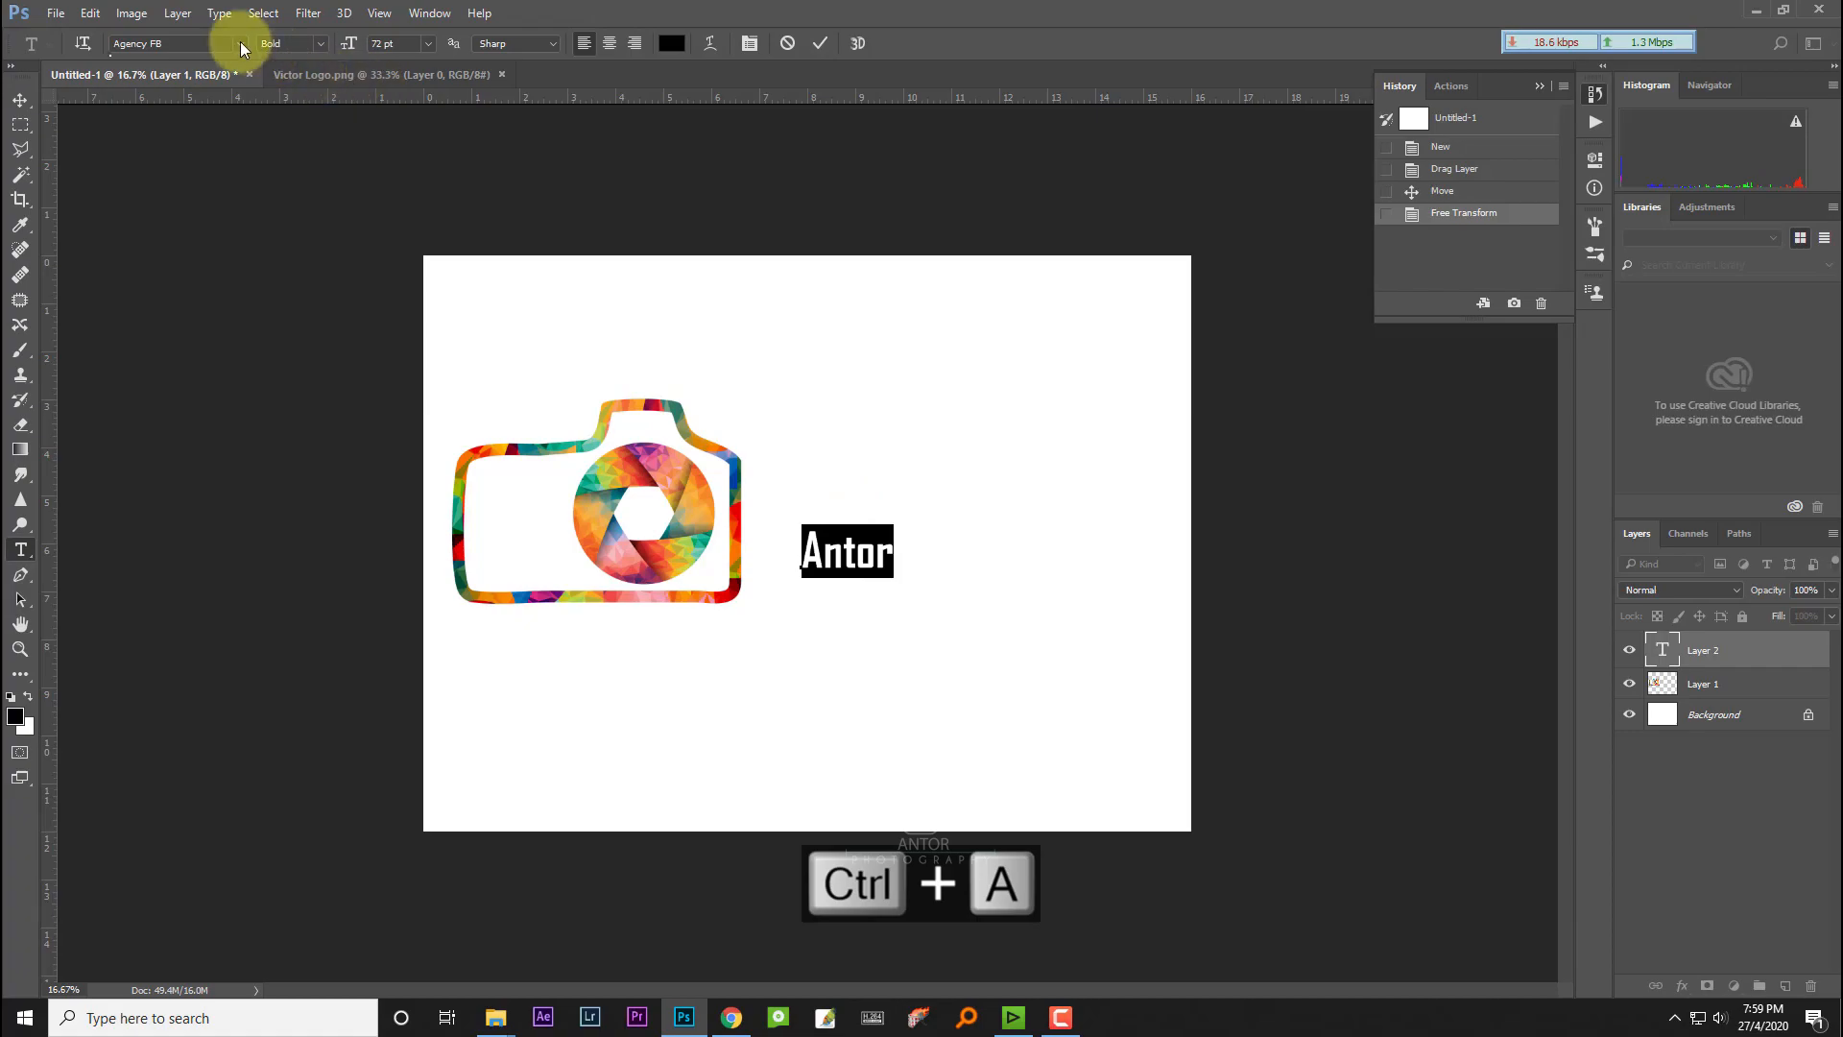
click(239, 43)
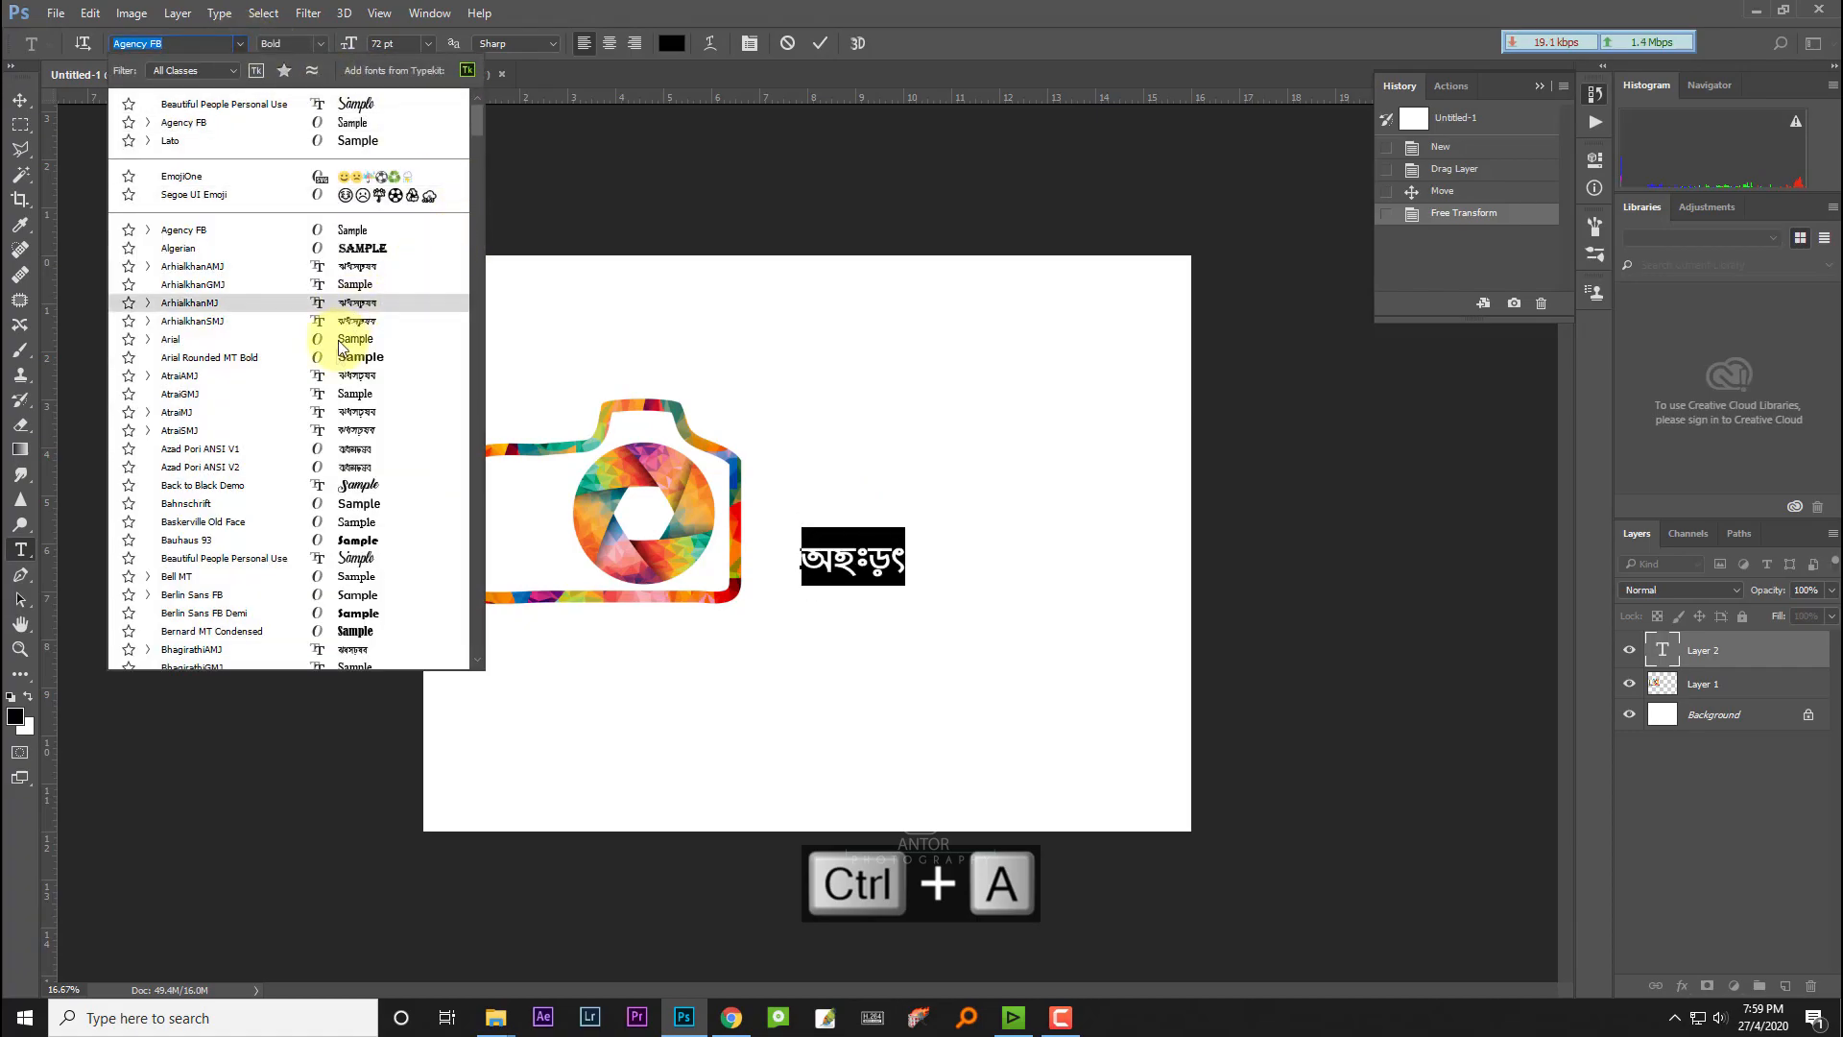
scroll(365, 346, down, 1)
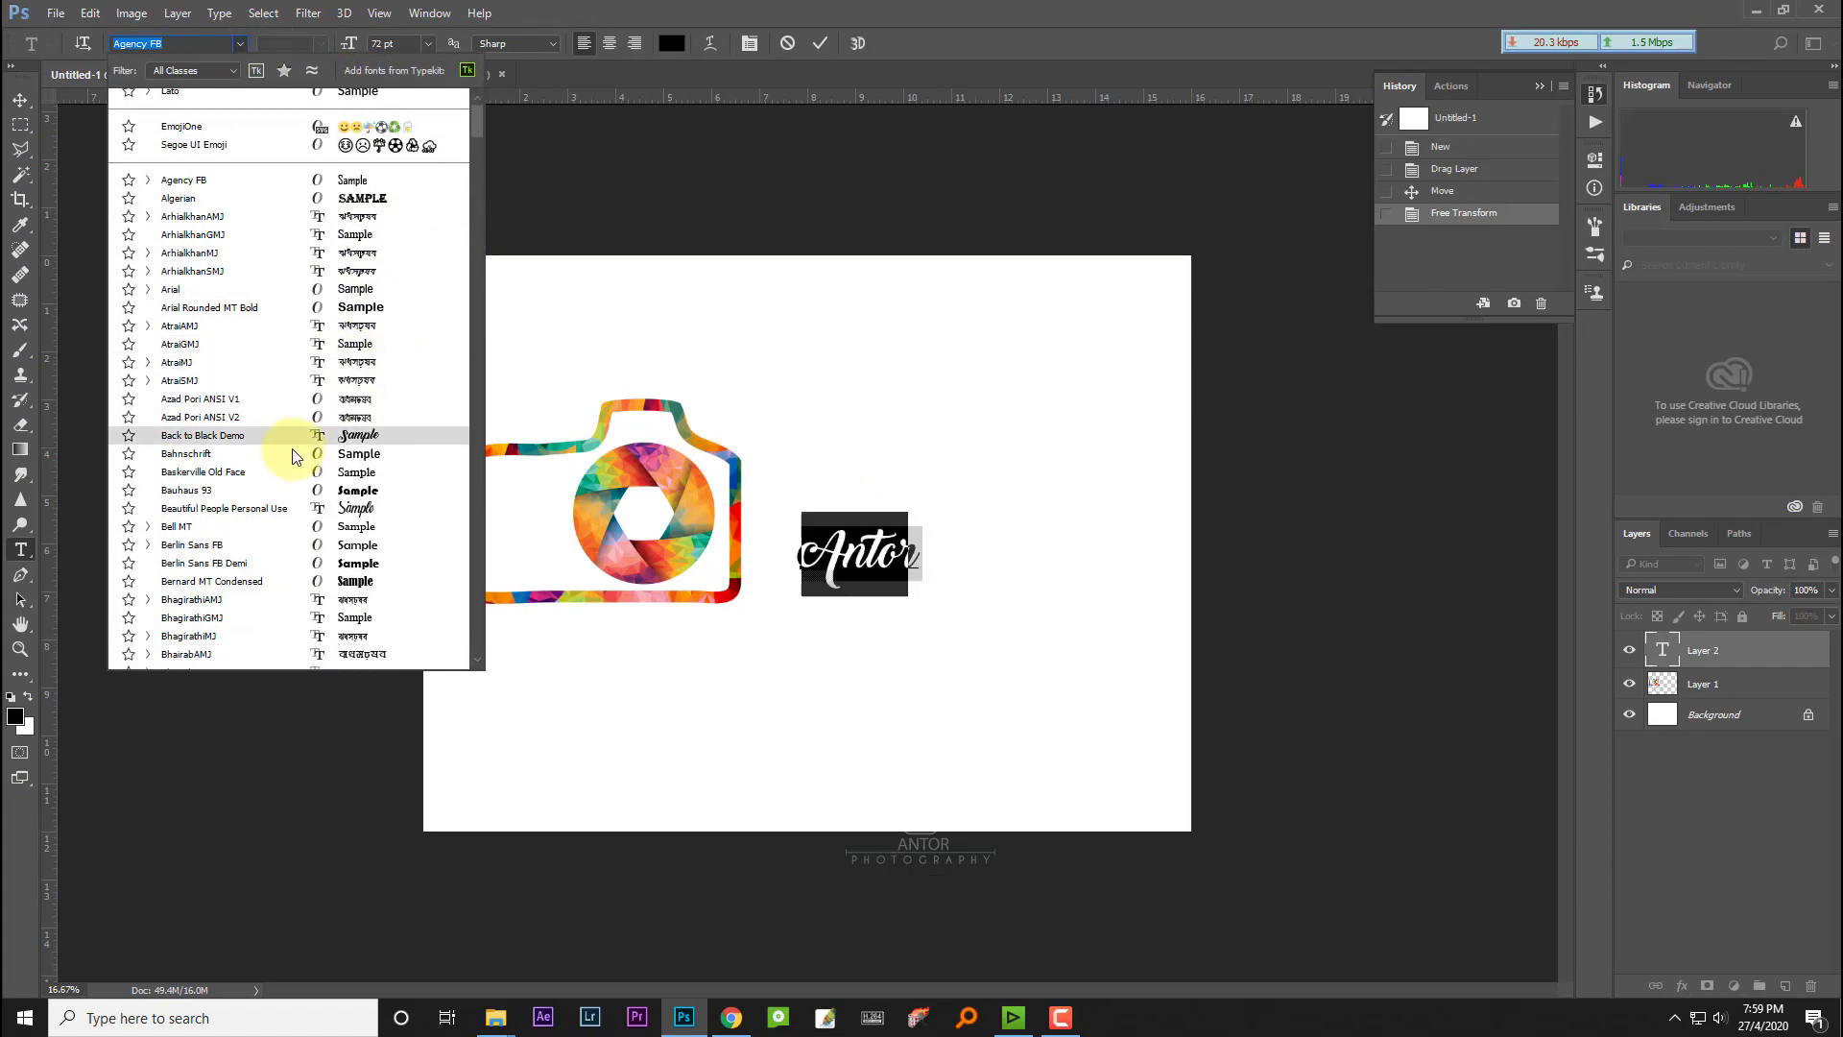
click(255, 509)
Step: Enlarge the Antor text to about 175.5 pt and position it close against the camera's right side, aligned with its base
click(20, 100)
drag(854, 555, 936, 682)
key(ctrl+t)
drag(841, 562, 870, 518)
key(Return)
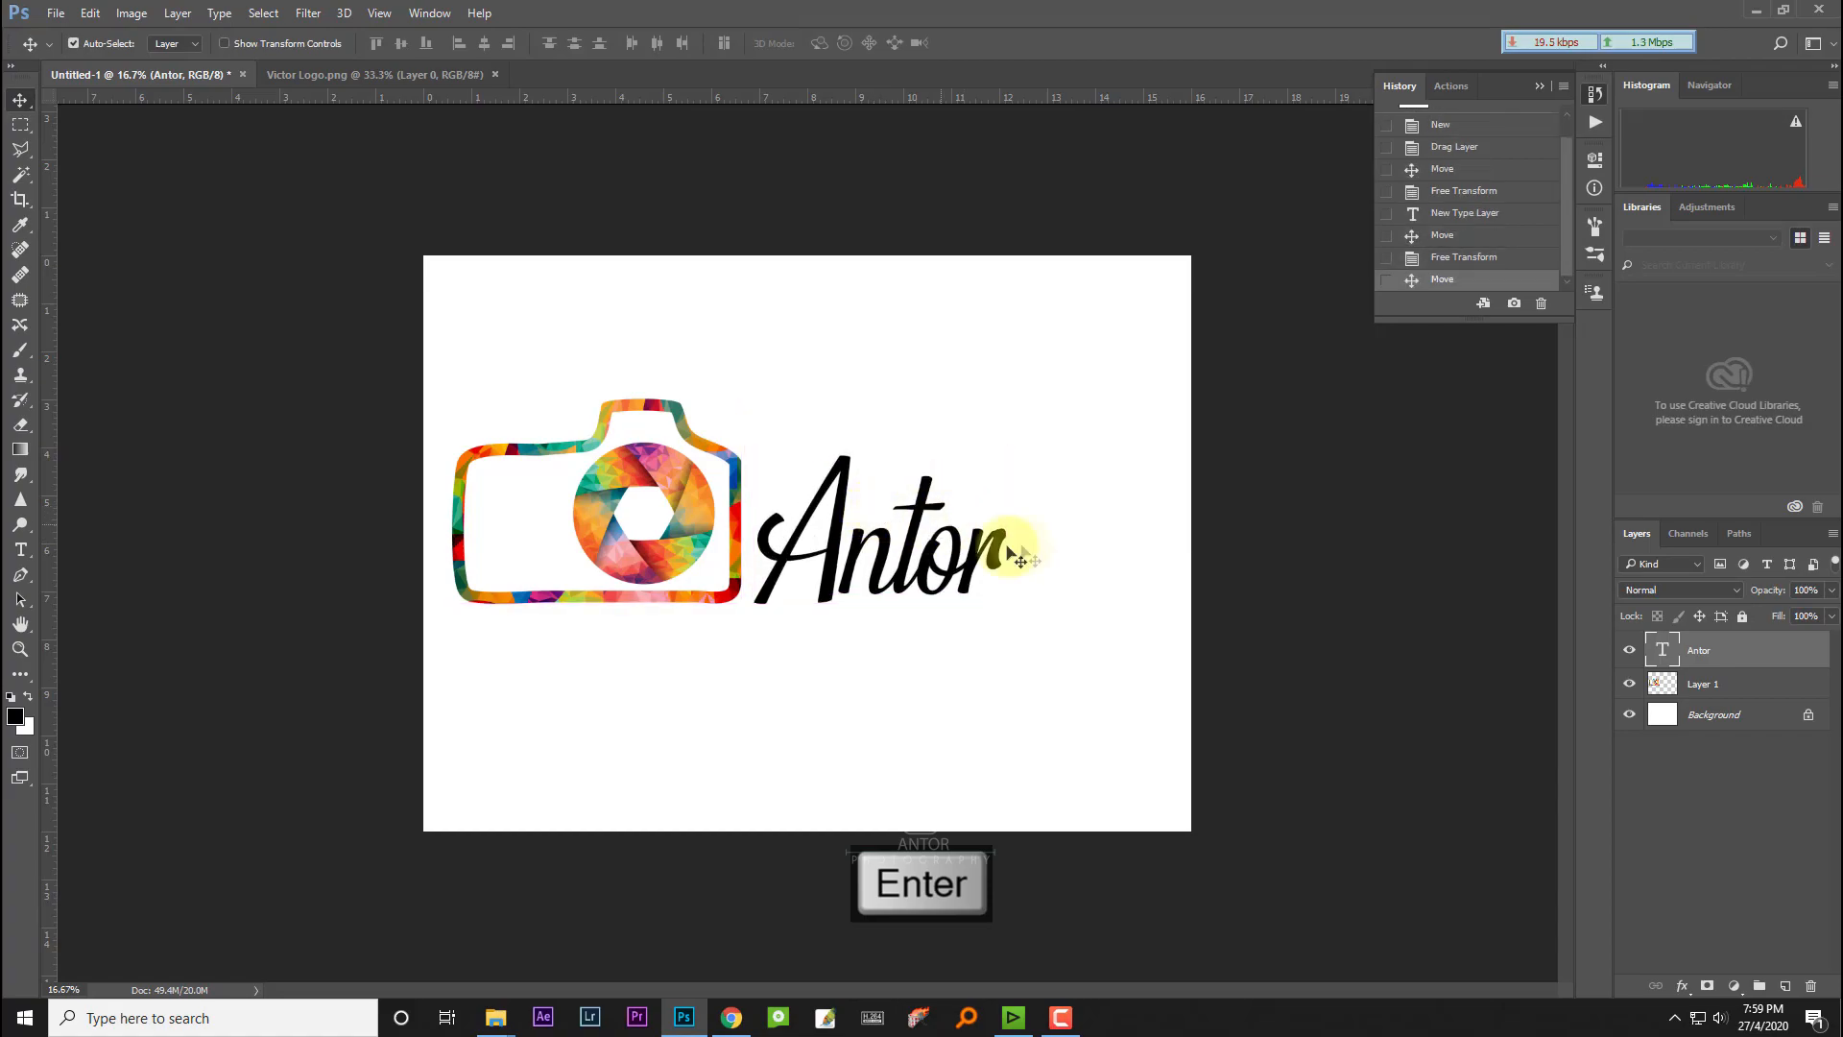
key(Left)
key(Left)
key(Left)
key(Right)
key(Left)
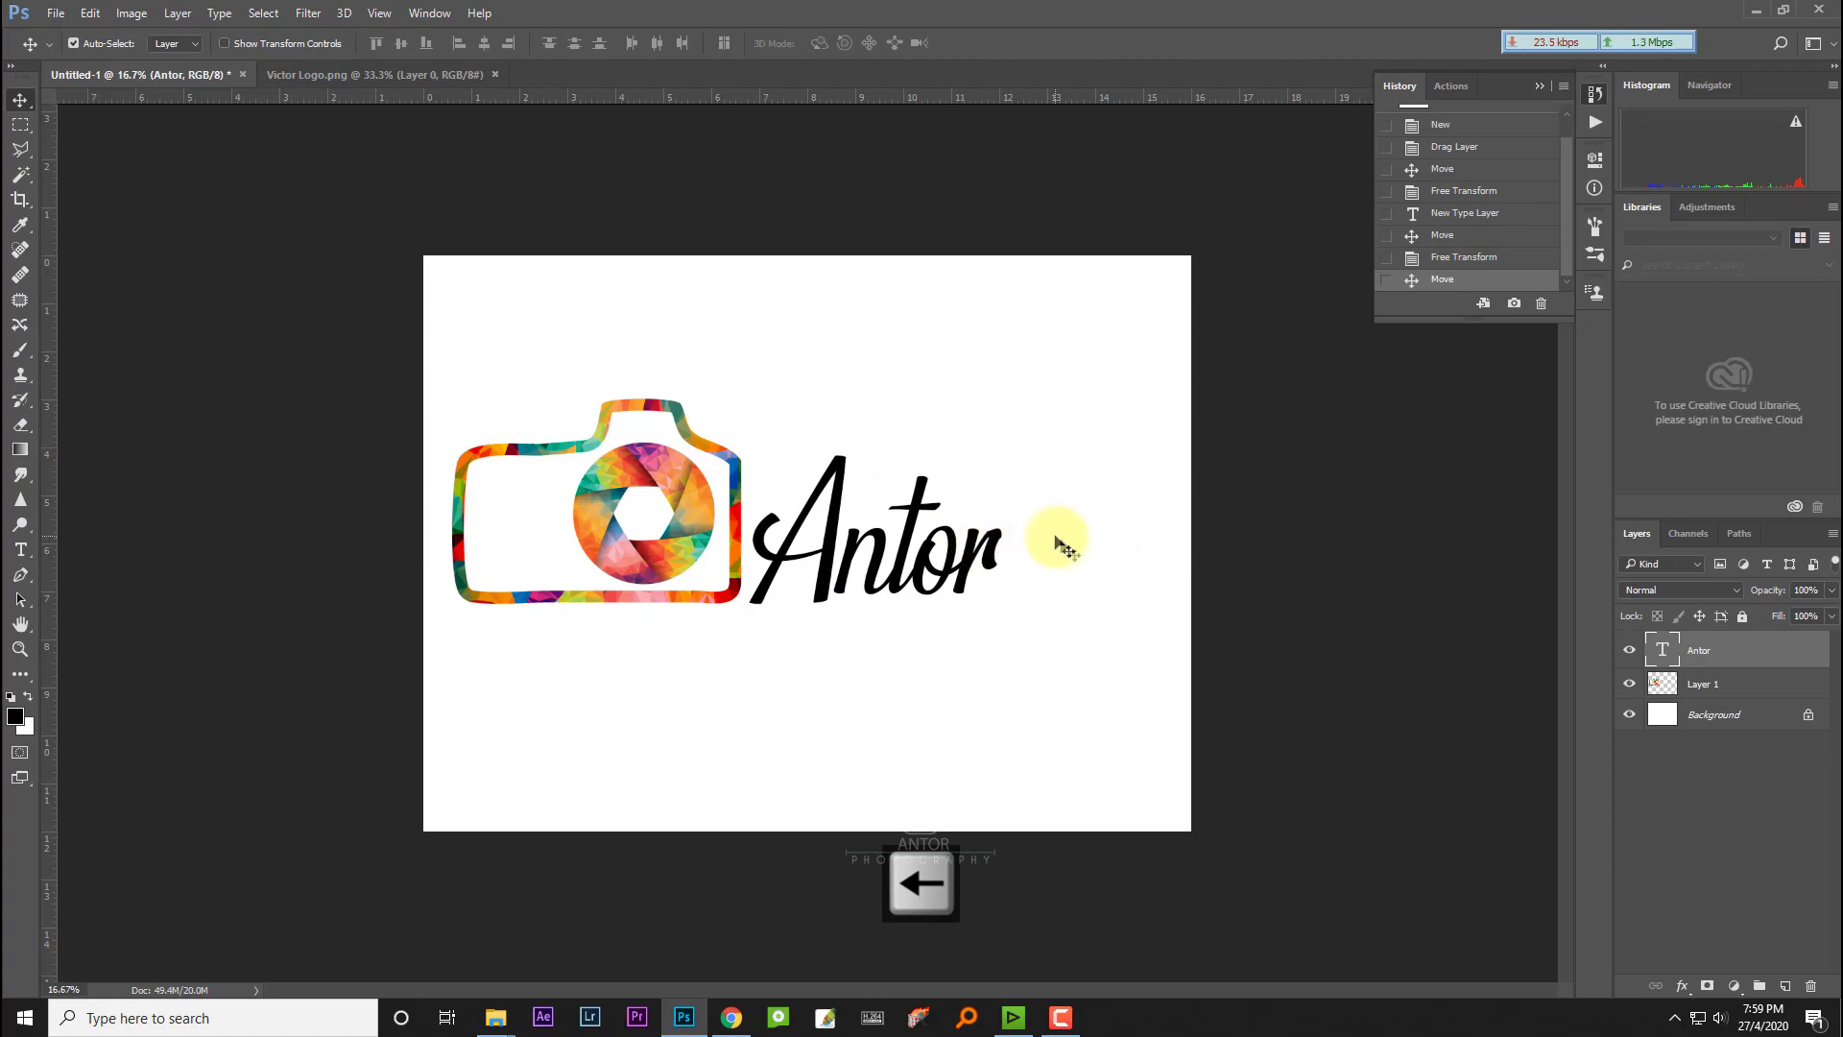
Step: Add the text "PHOTOGRAPHY" below the camera as a separate layer and set its font to Agency FB
click(30, 547)
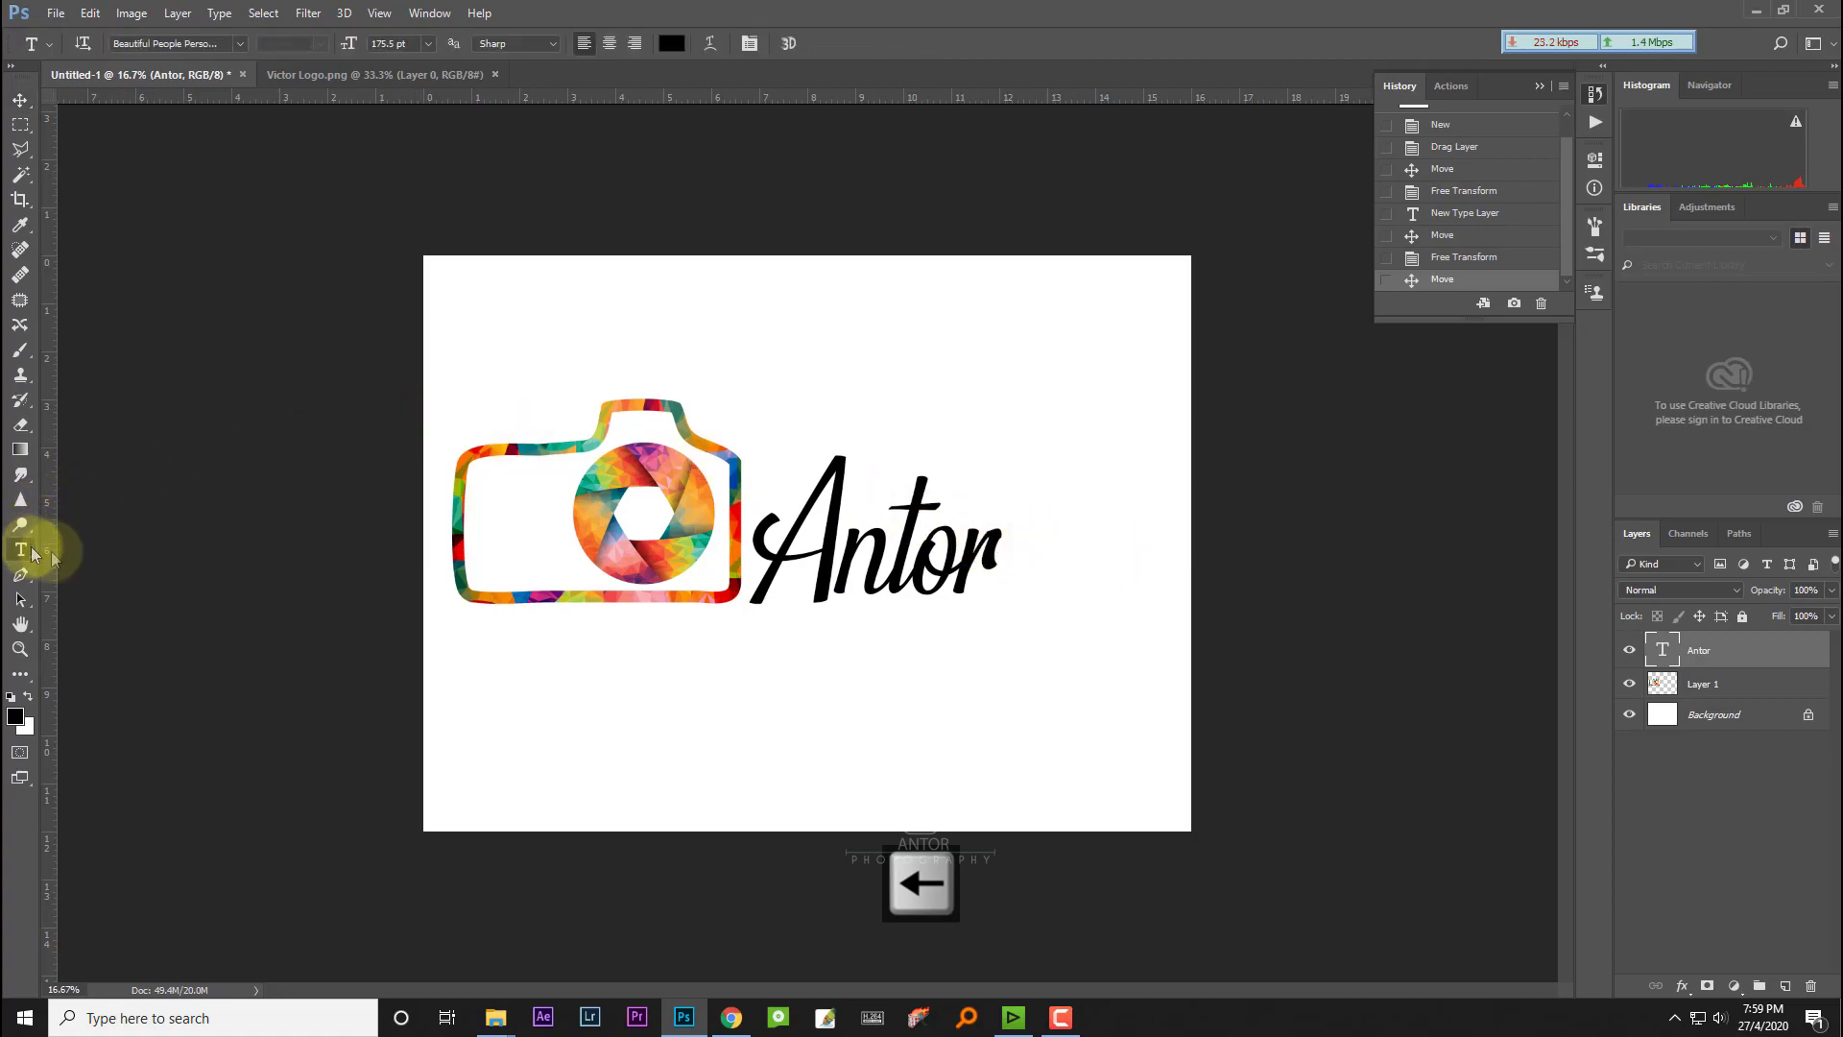
click(576, 677)
key(Delete)
text(PHO)
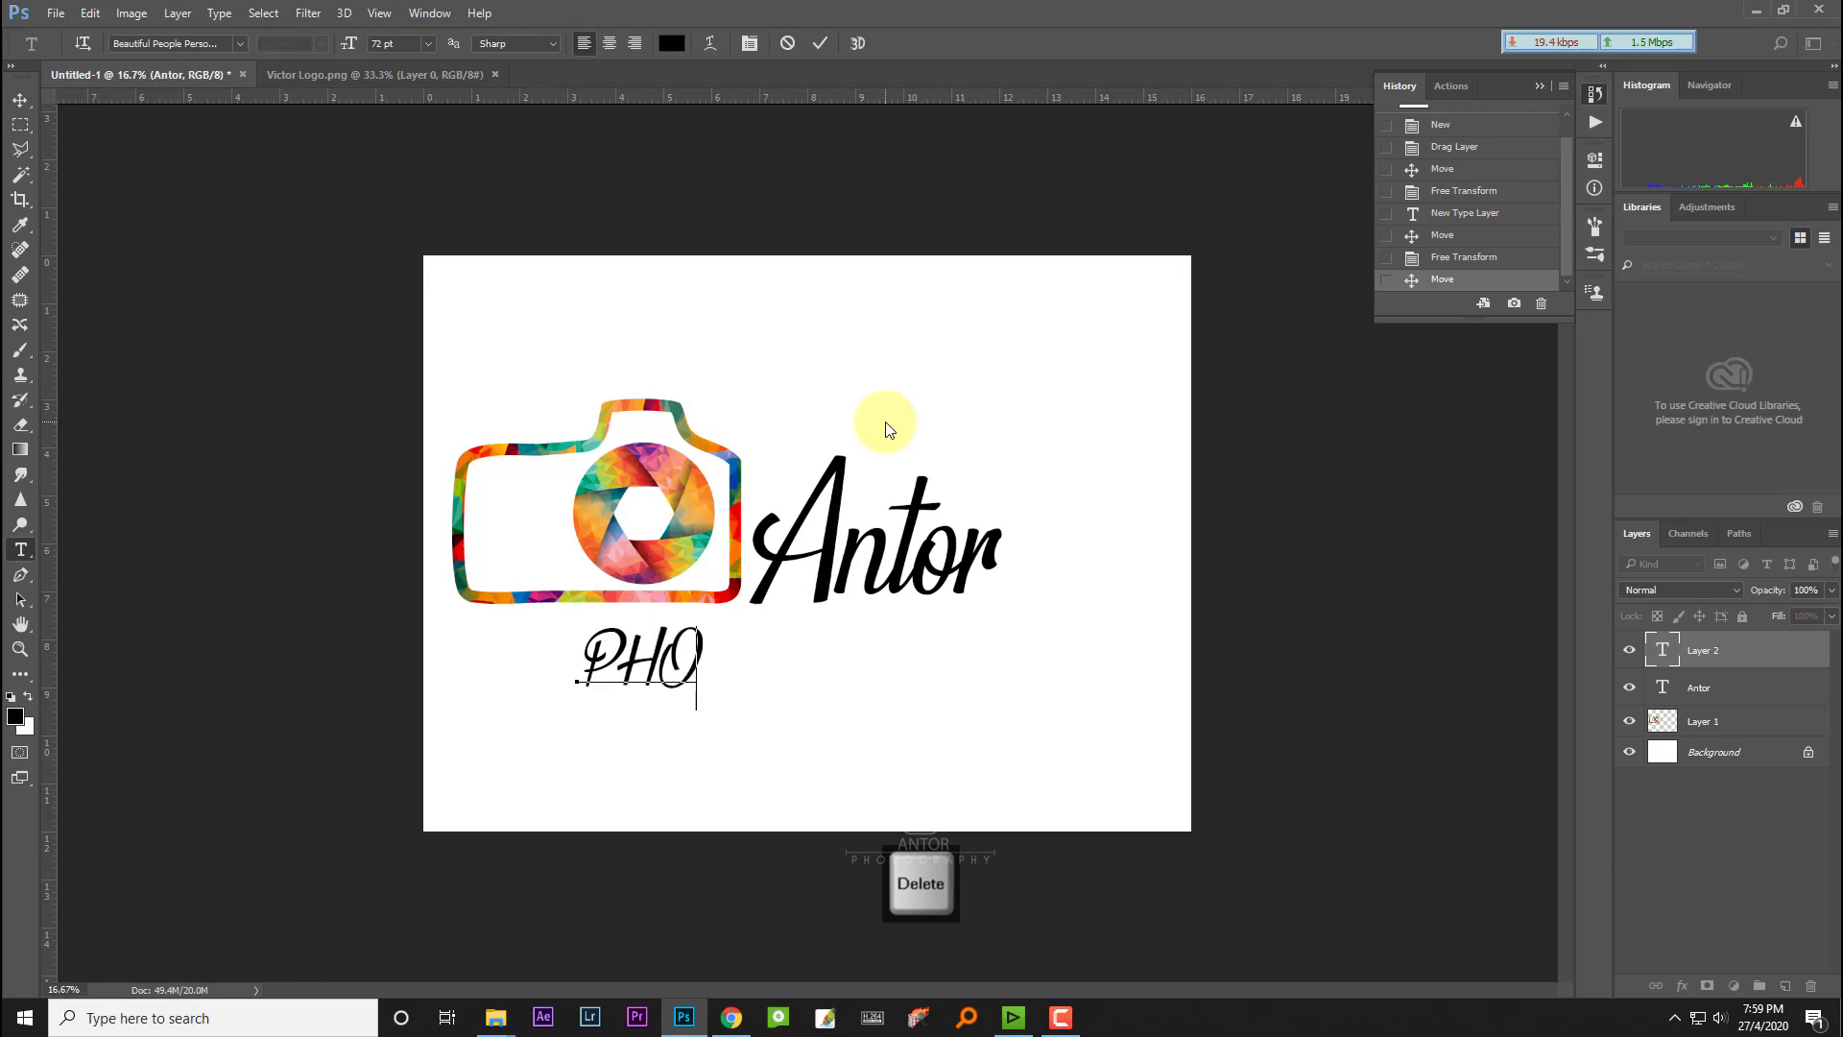
text(TOGRAPHY)
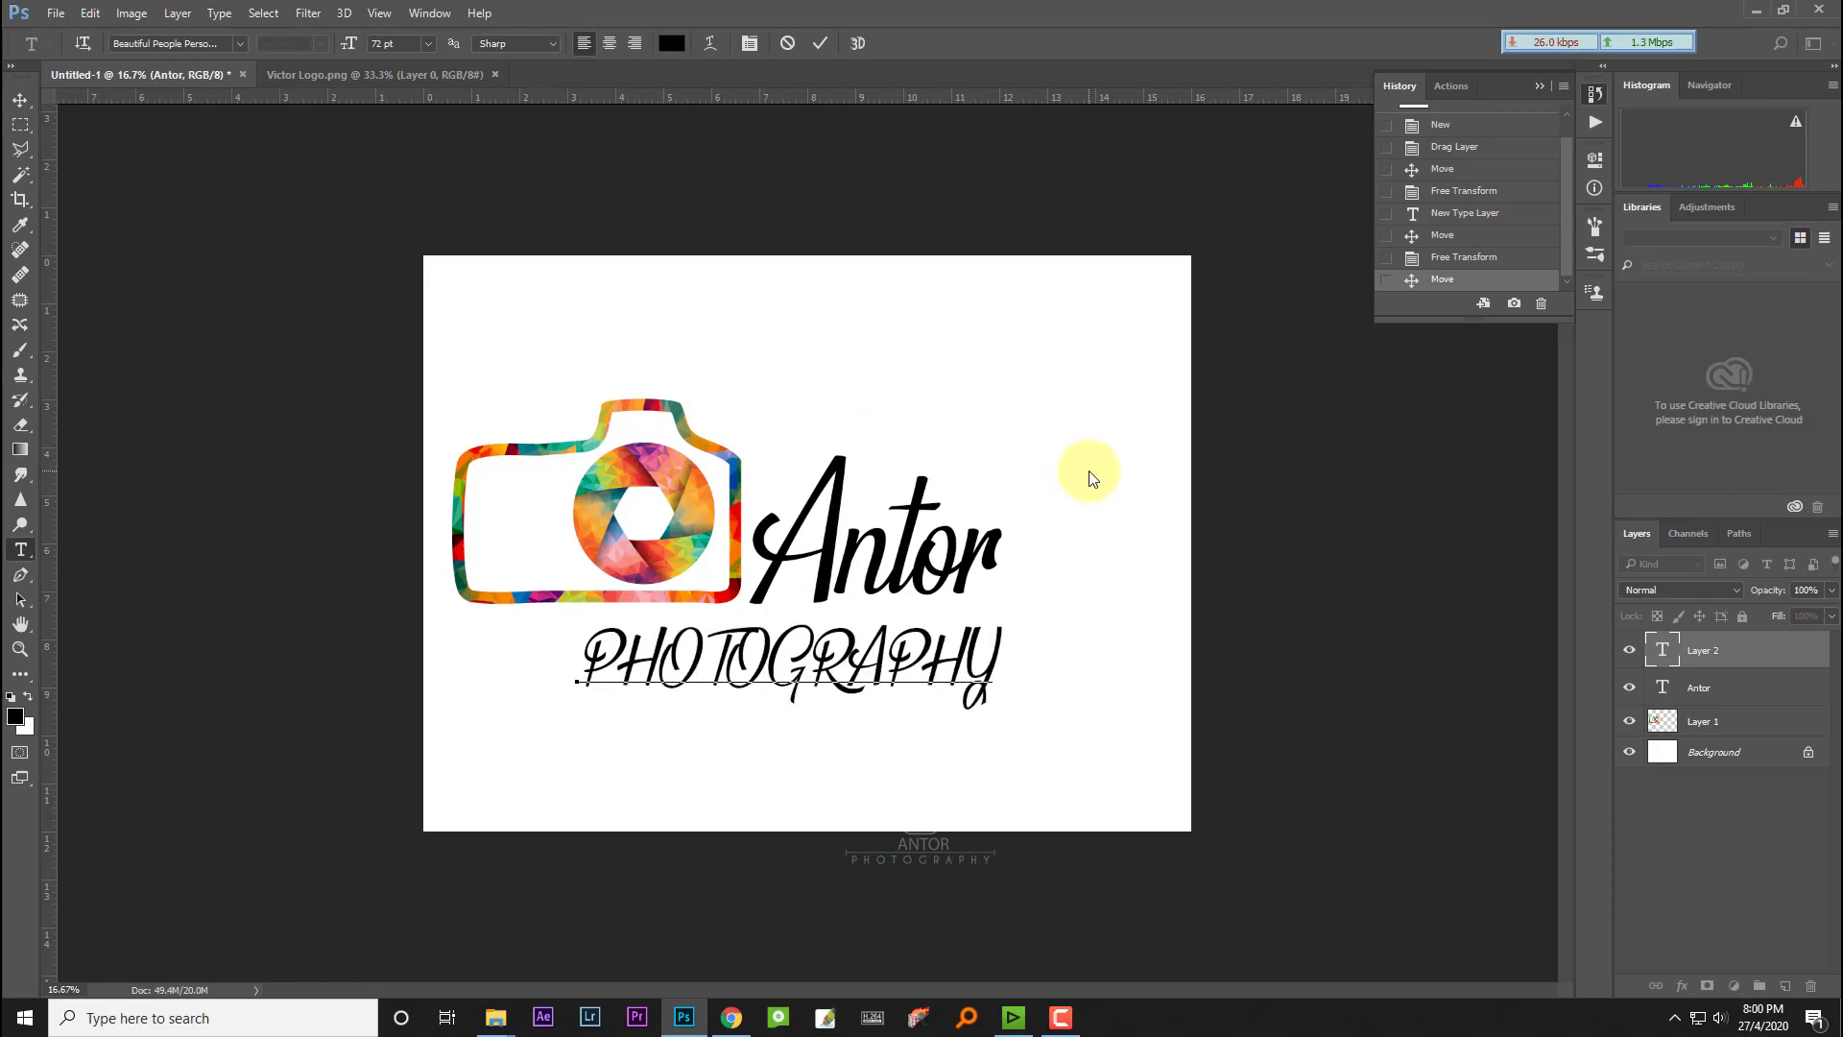
key(ctrl+a)
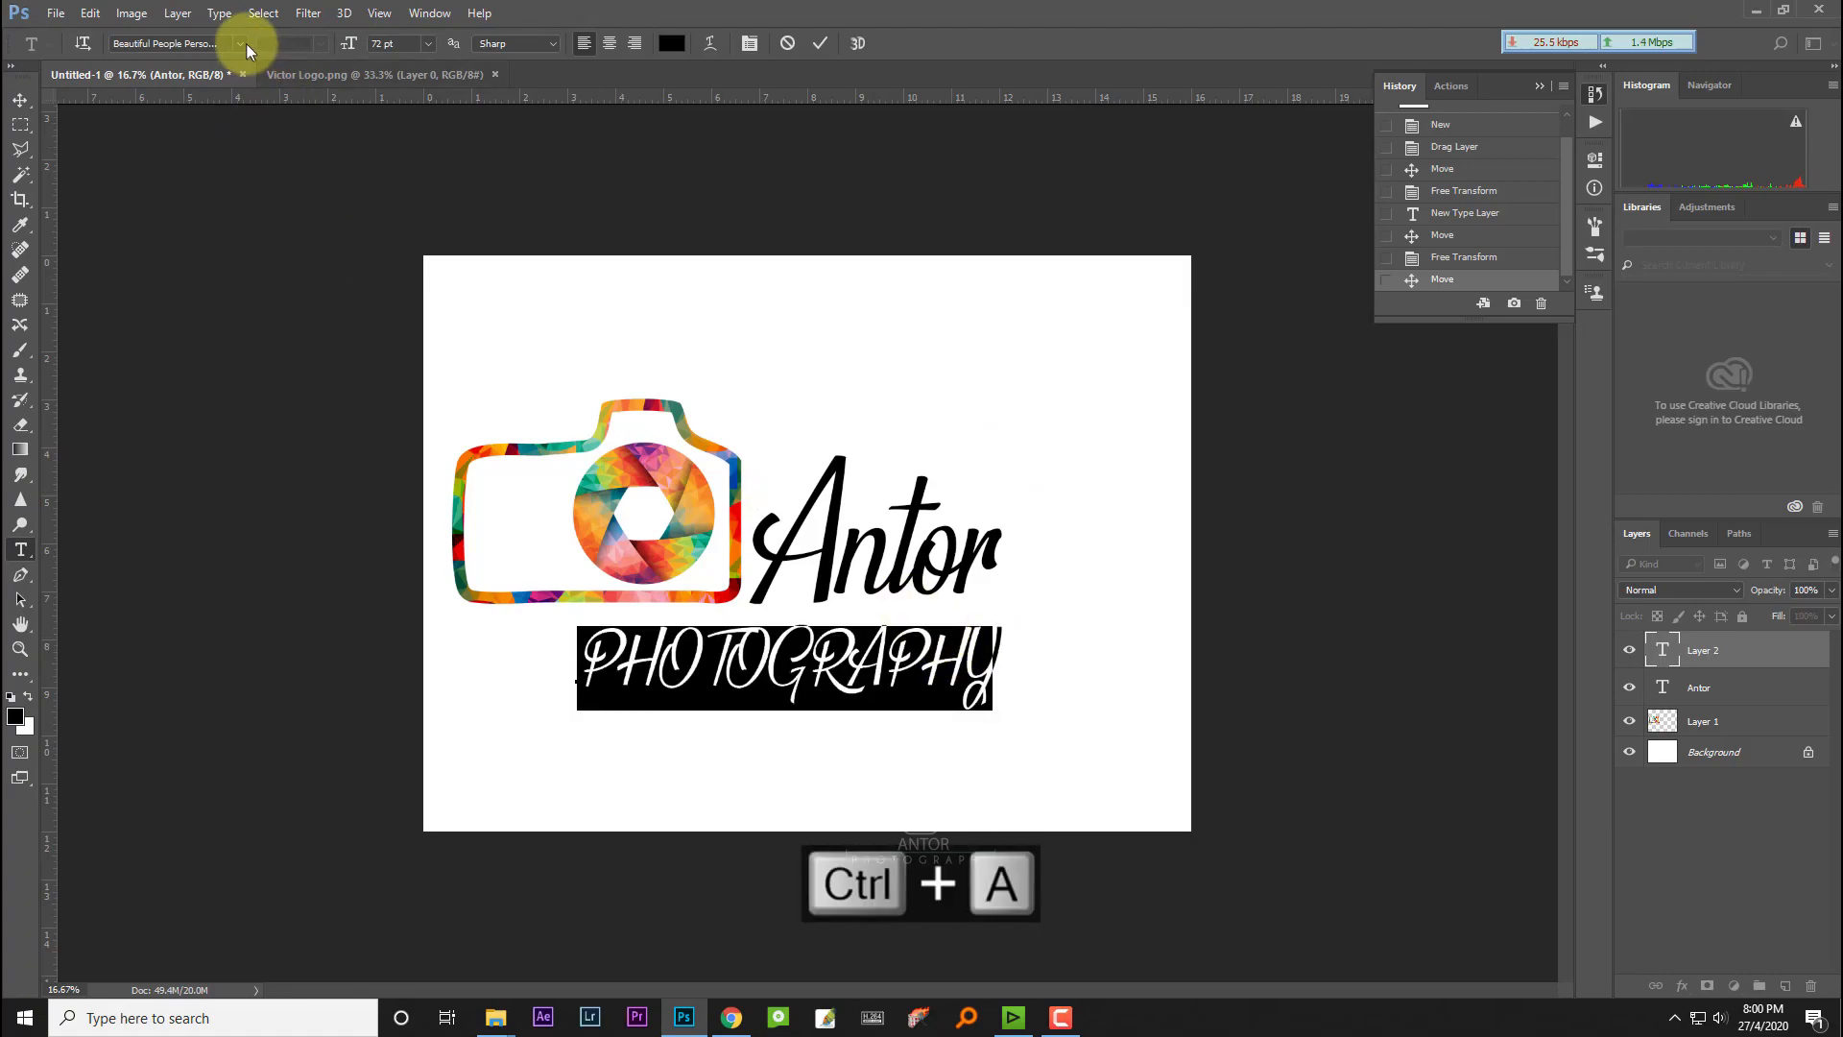
click(246, 44)
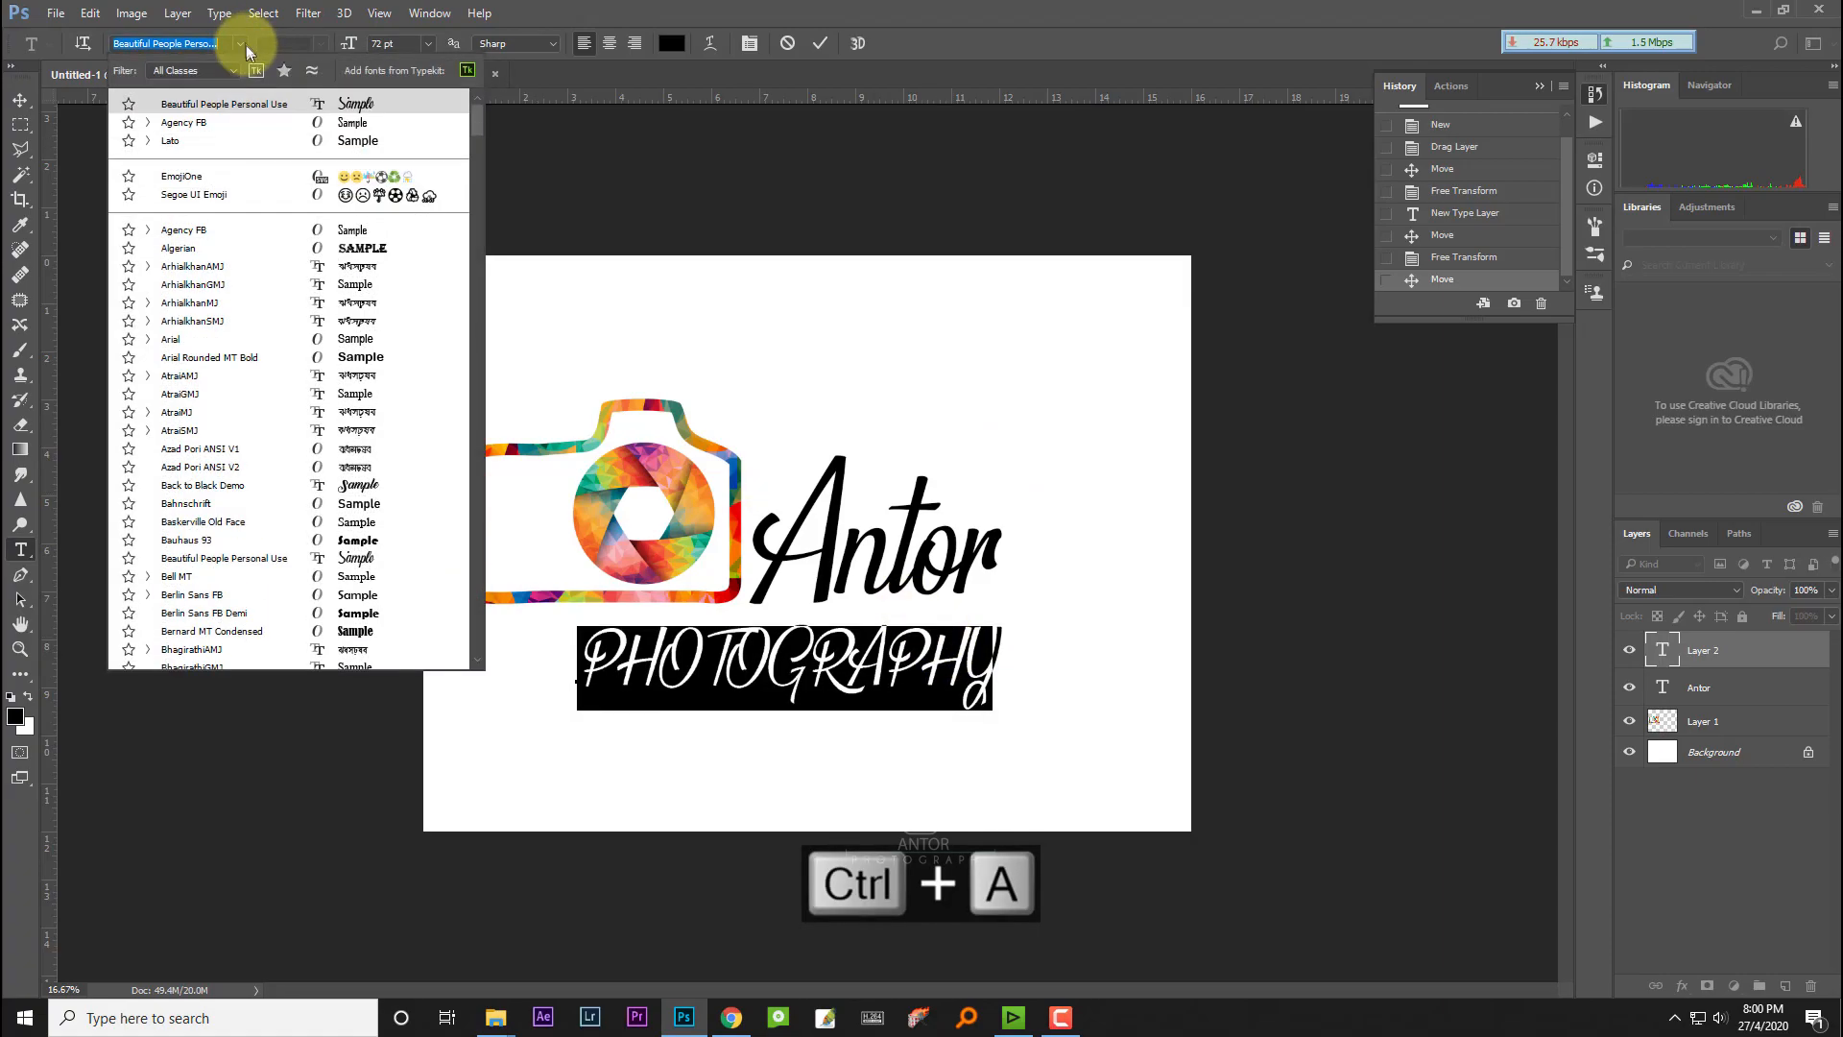
click(208, 124)
click(737, 662)
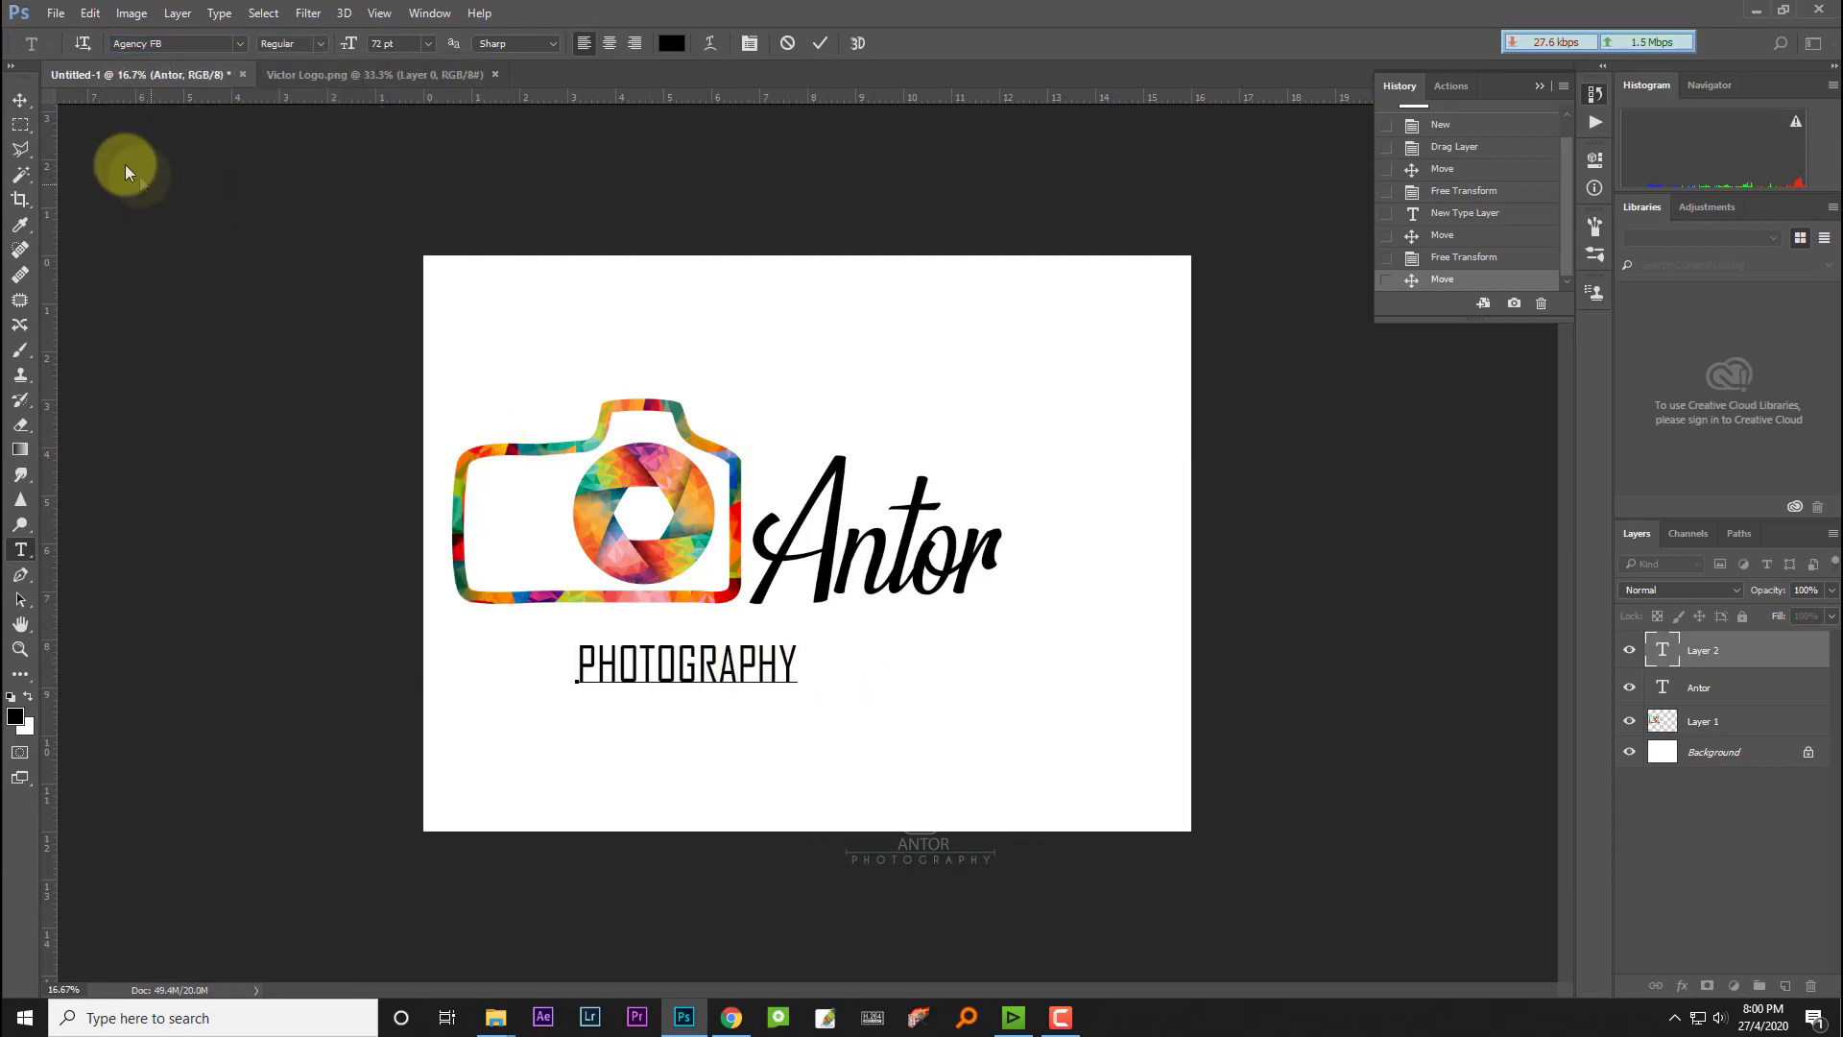
click(19, 103)
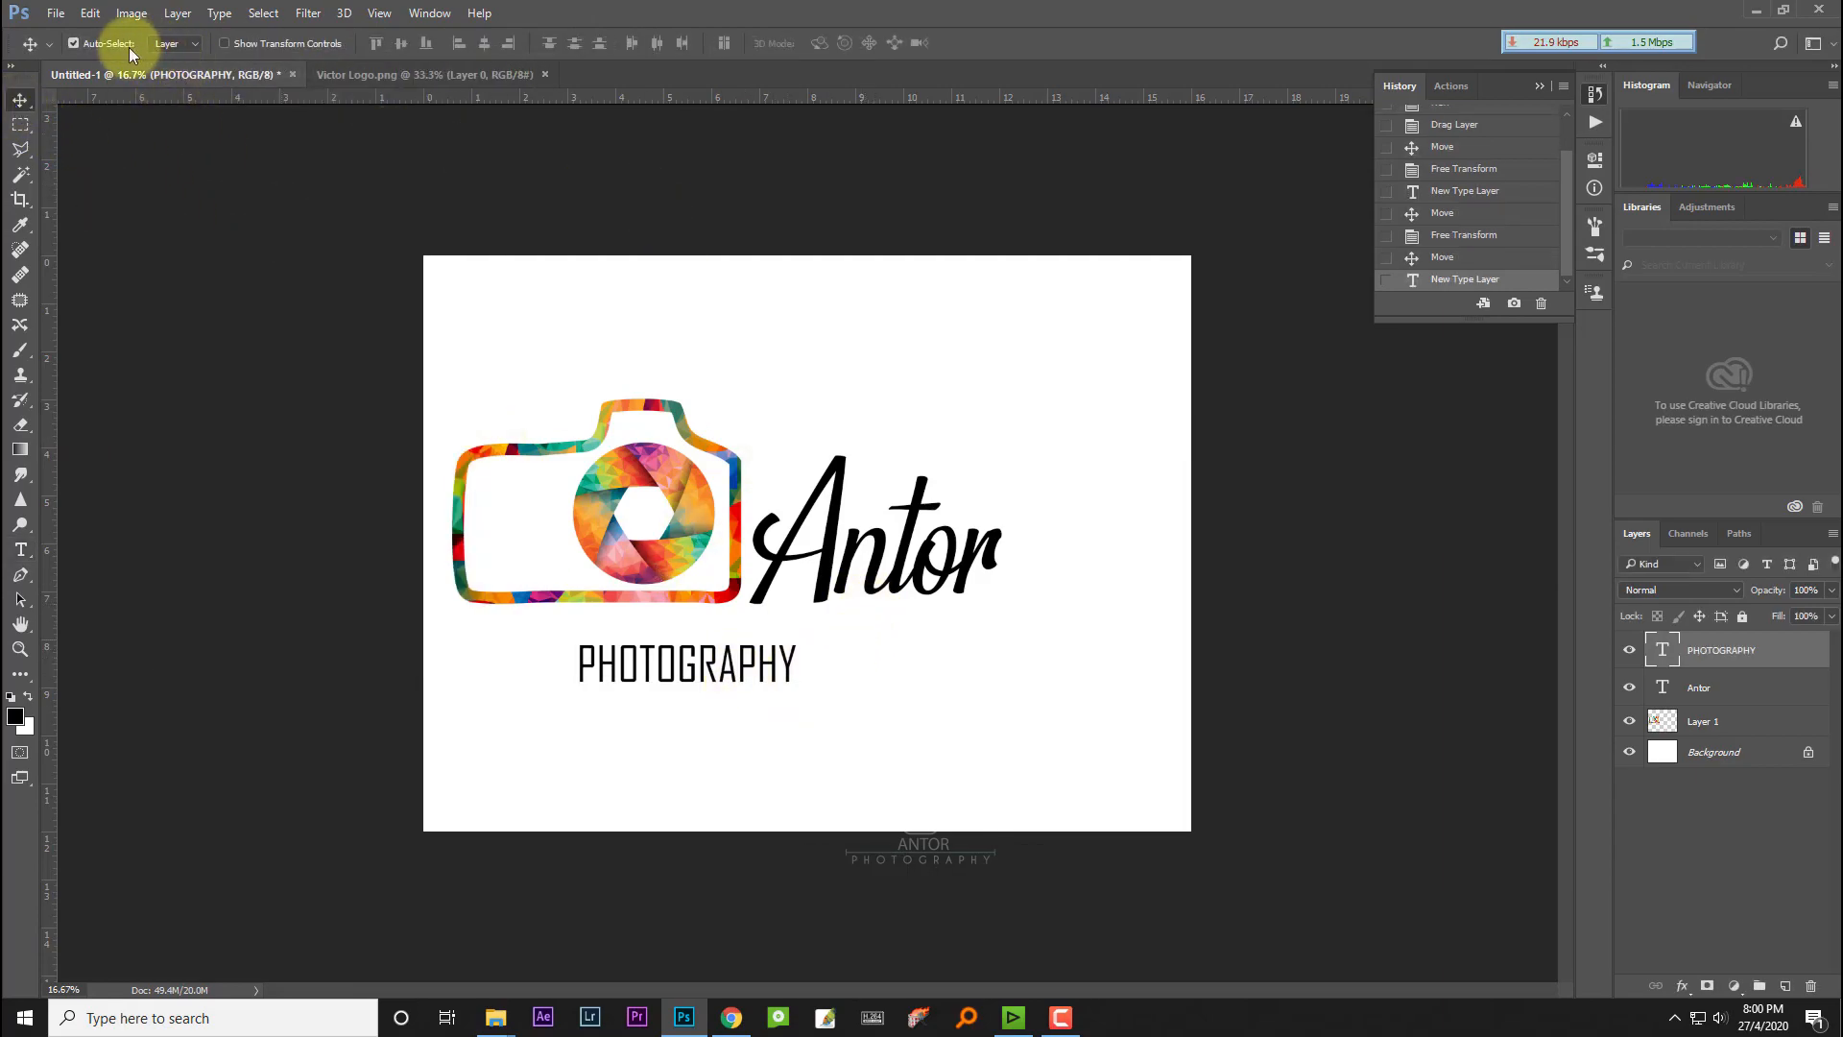
Step: Scale the PHOTOGRAPHY text to about 75 pt and place it just below the camera, aligned with the camera's left edge
click(21, 551)
click(21, 101)
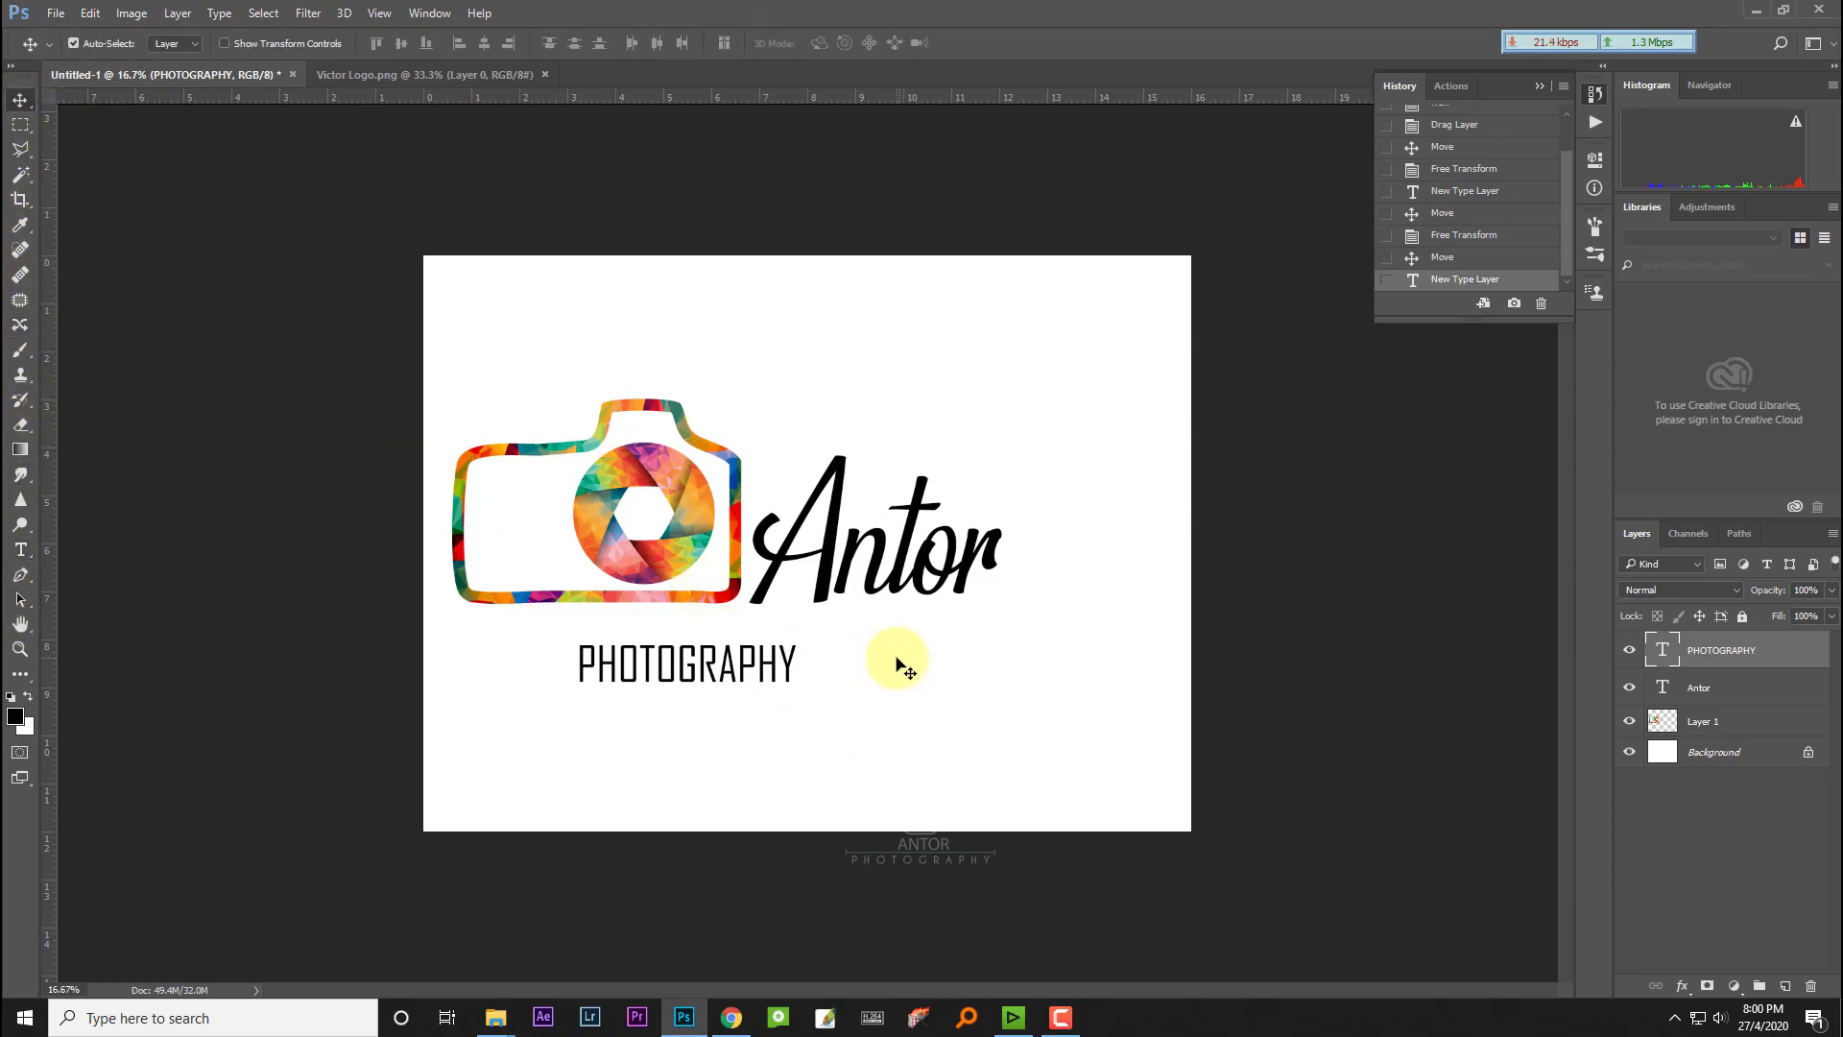
key(ctrl+t)
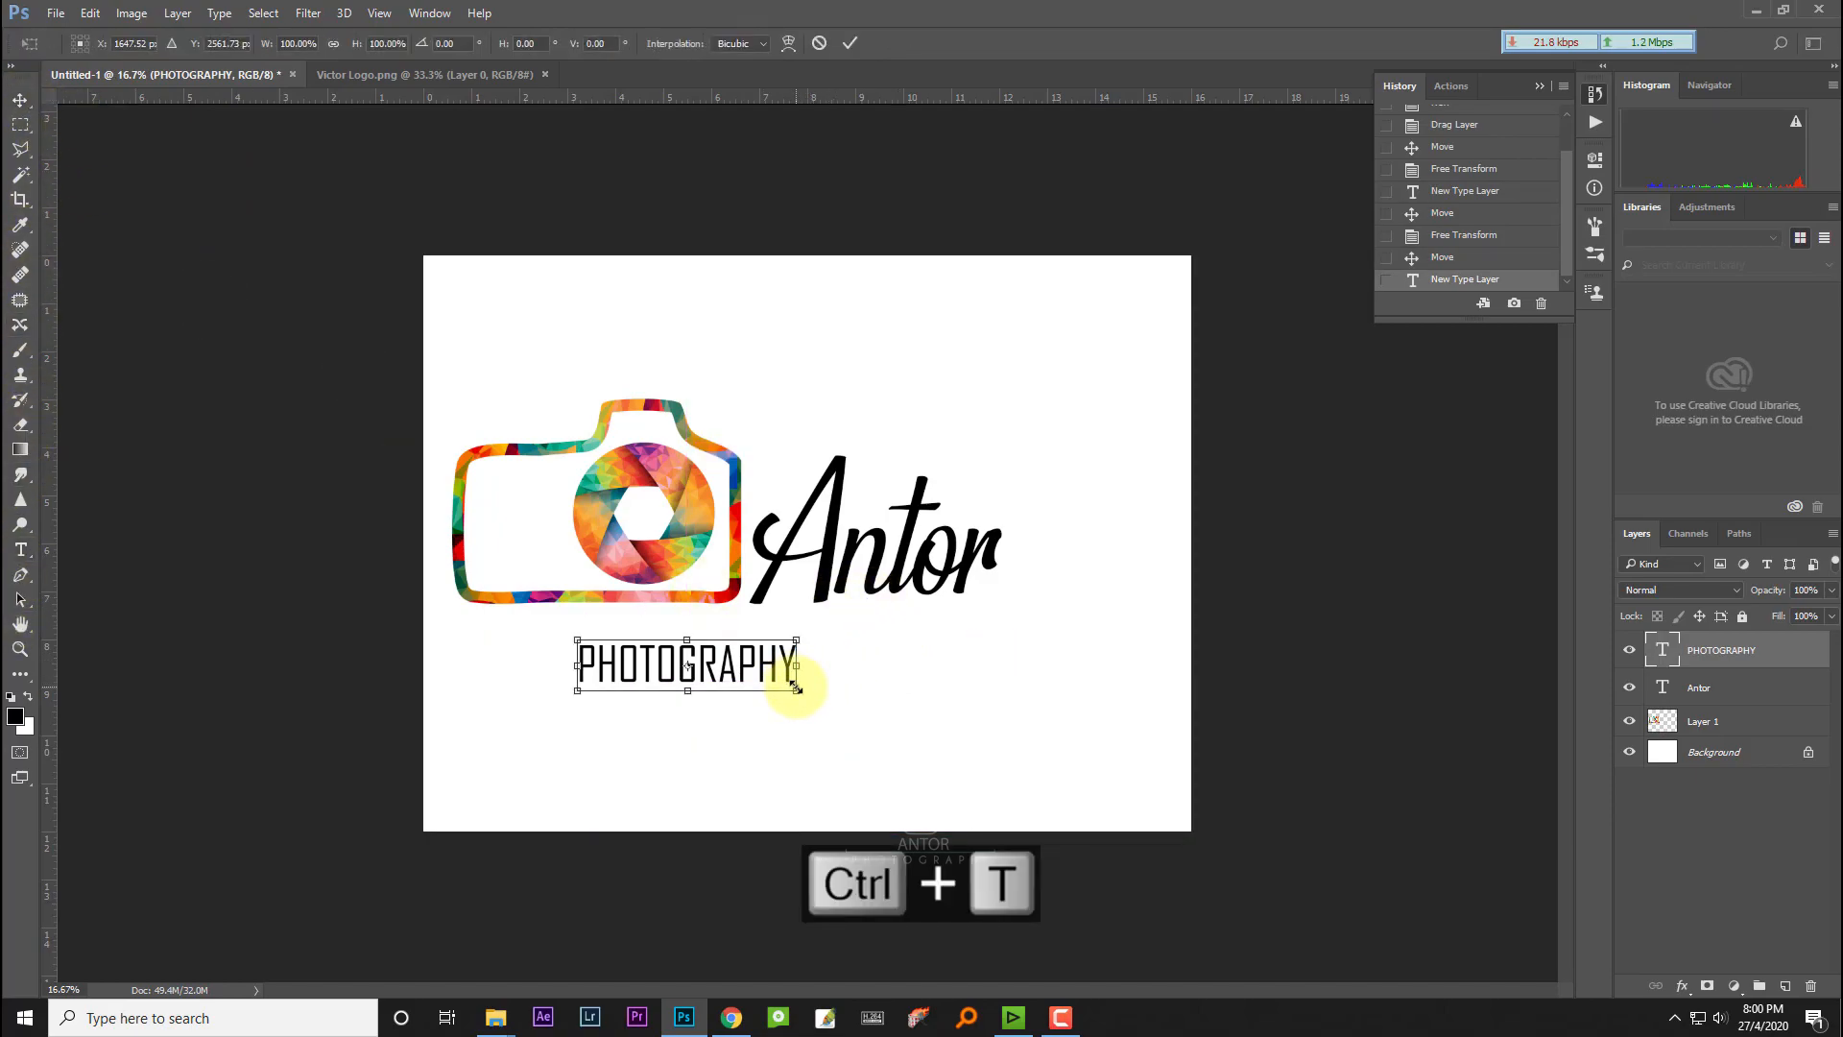
drag(802, 689, 651, 654)
key(Return)
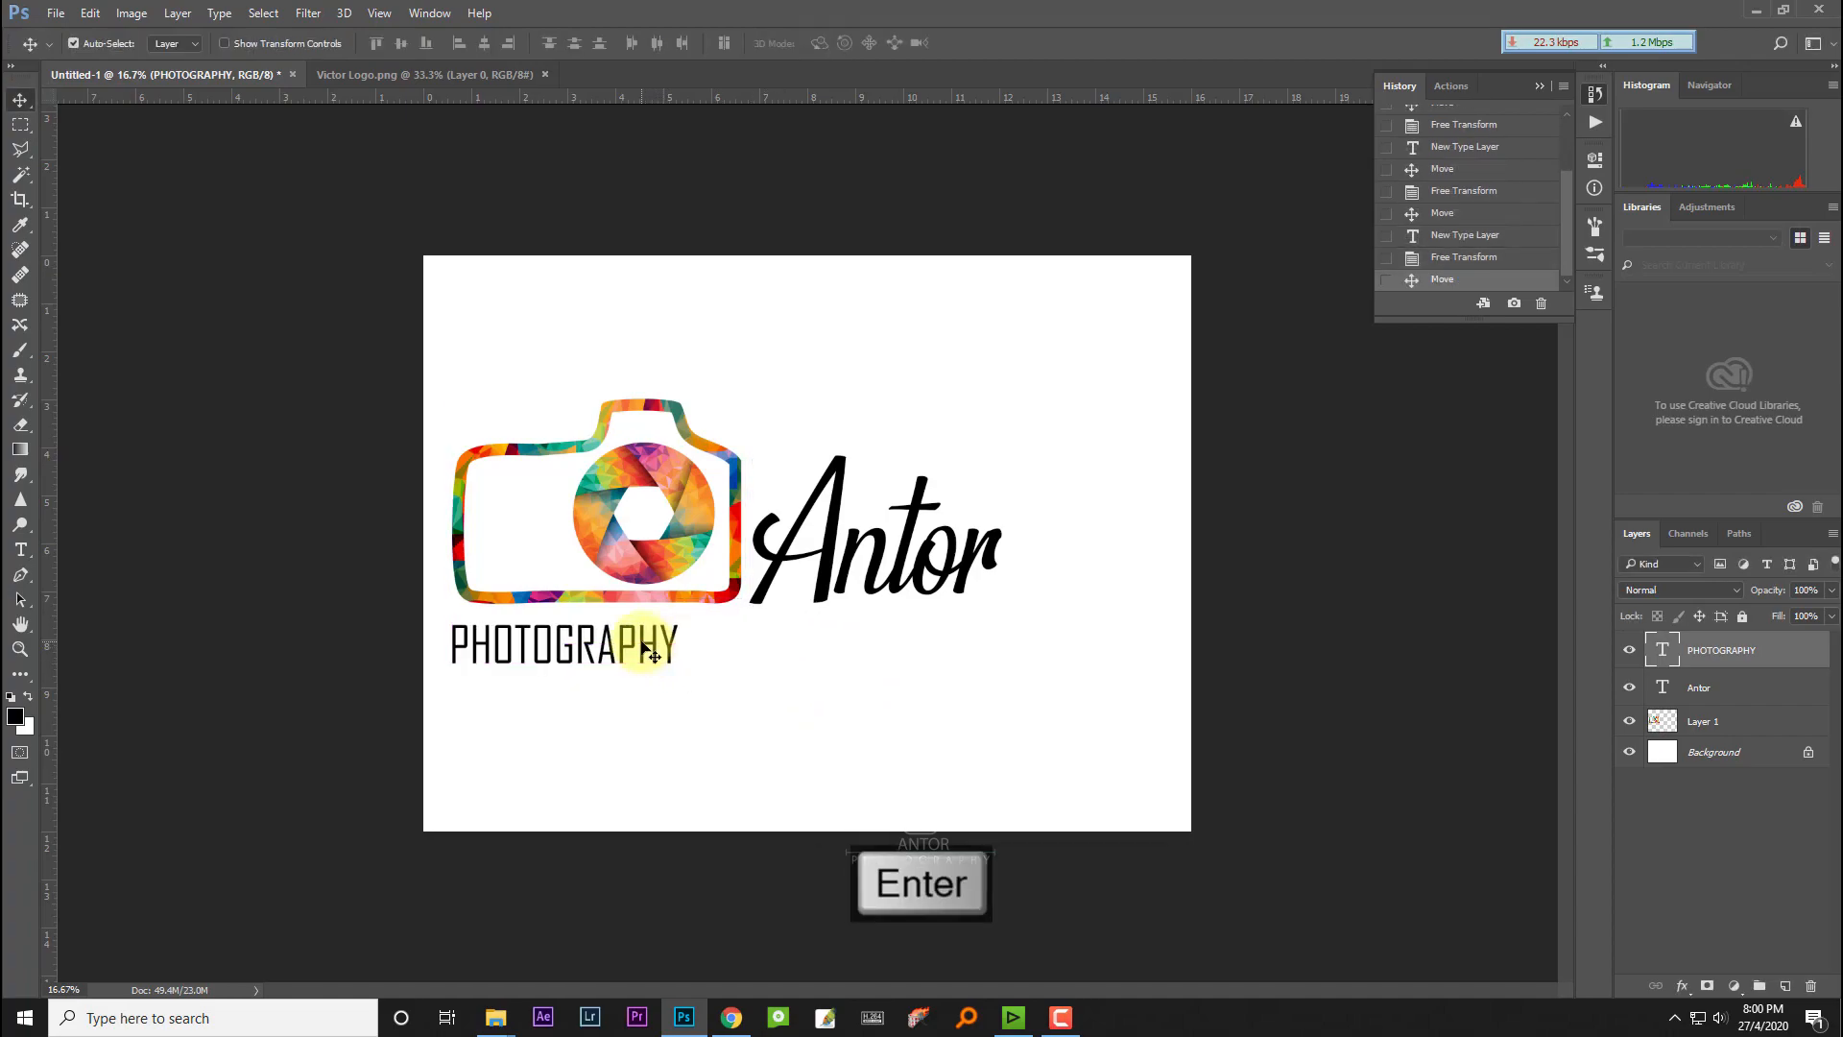
Step: Set the tracking of the PHOTOGRAPHY text to 180
click(23, 546)
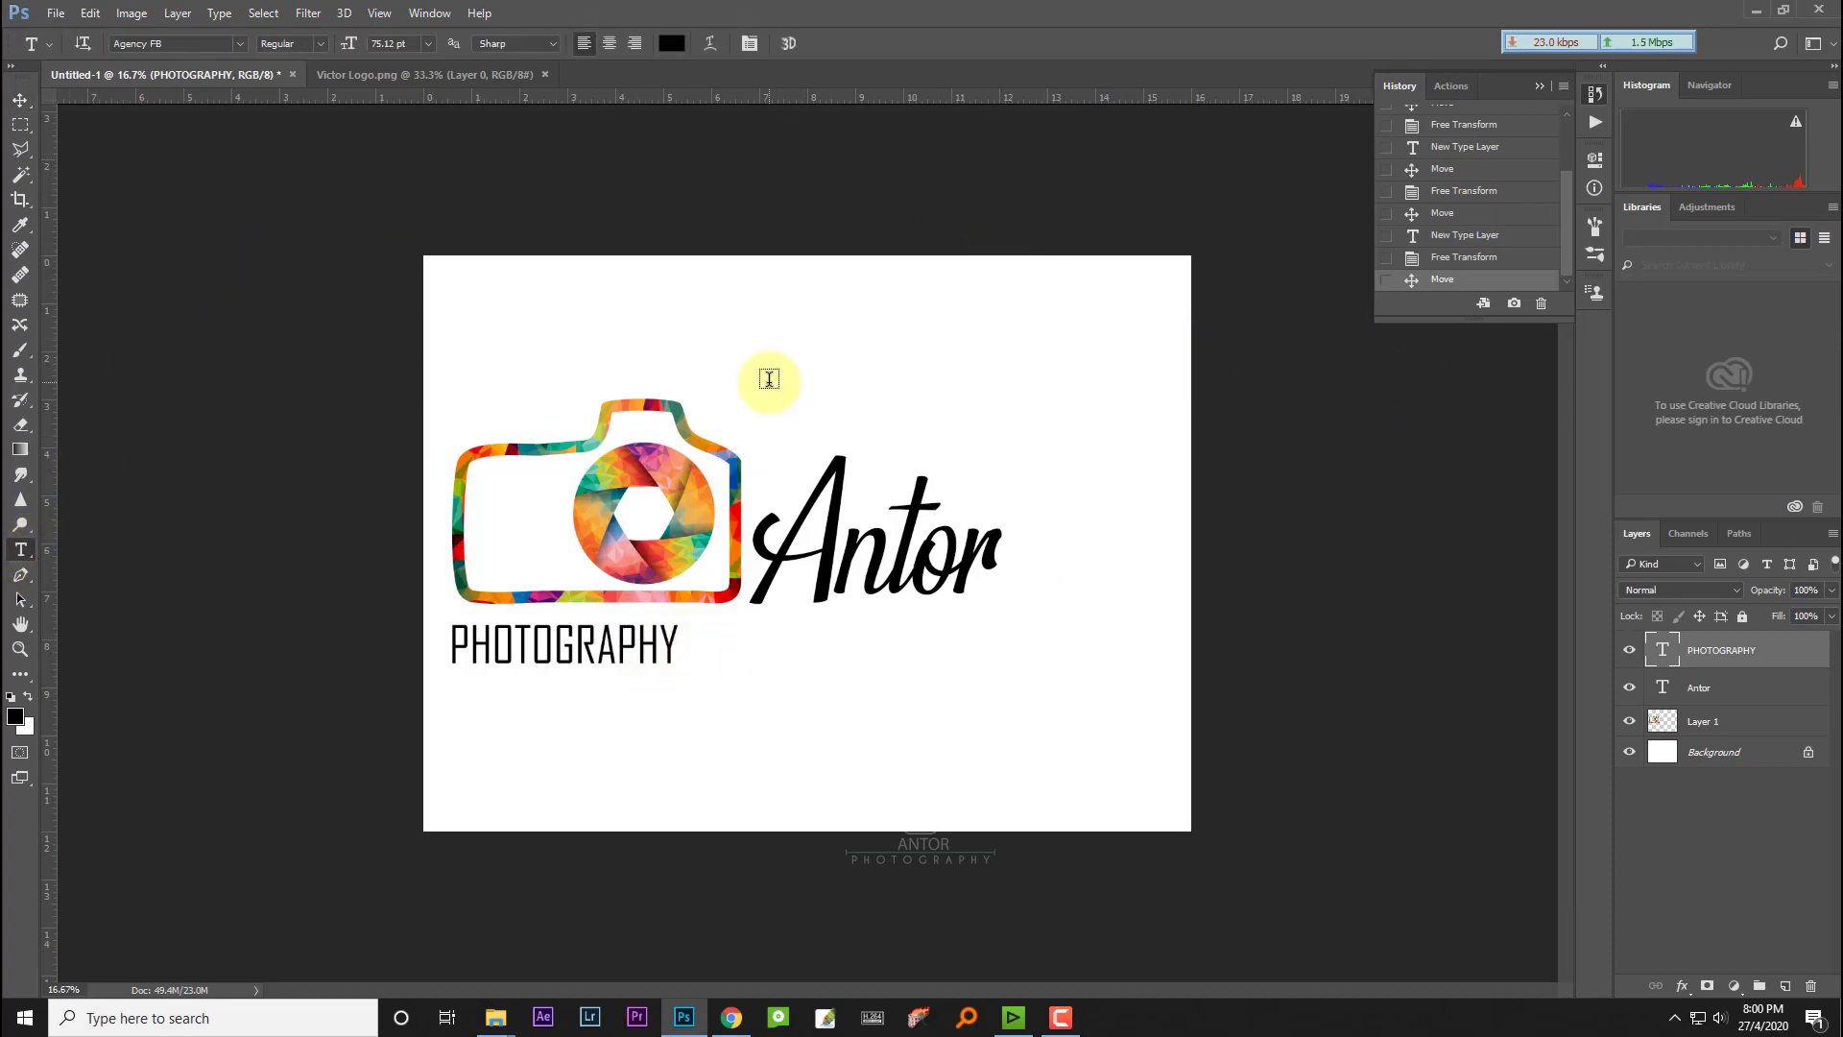
click(753, 48)
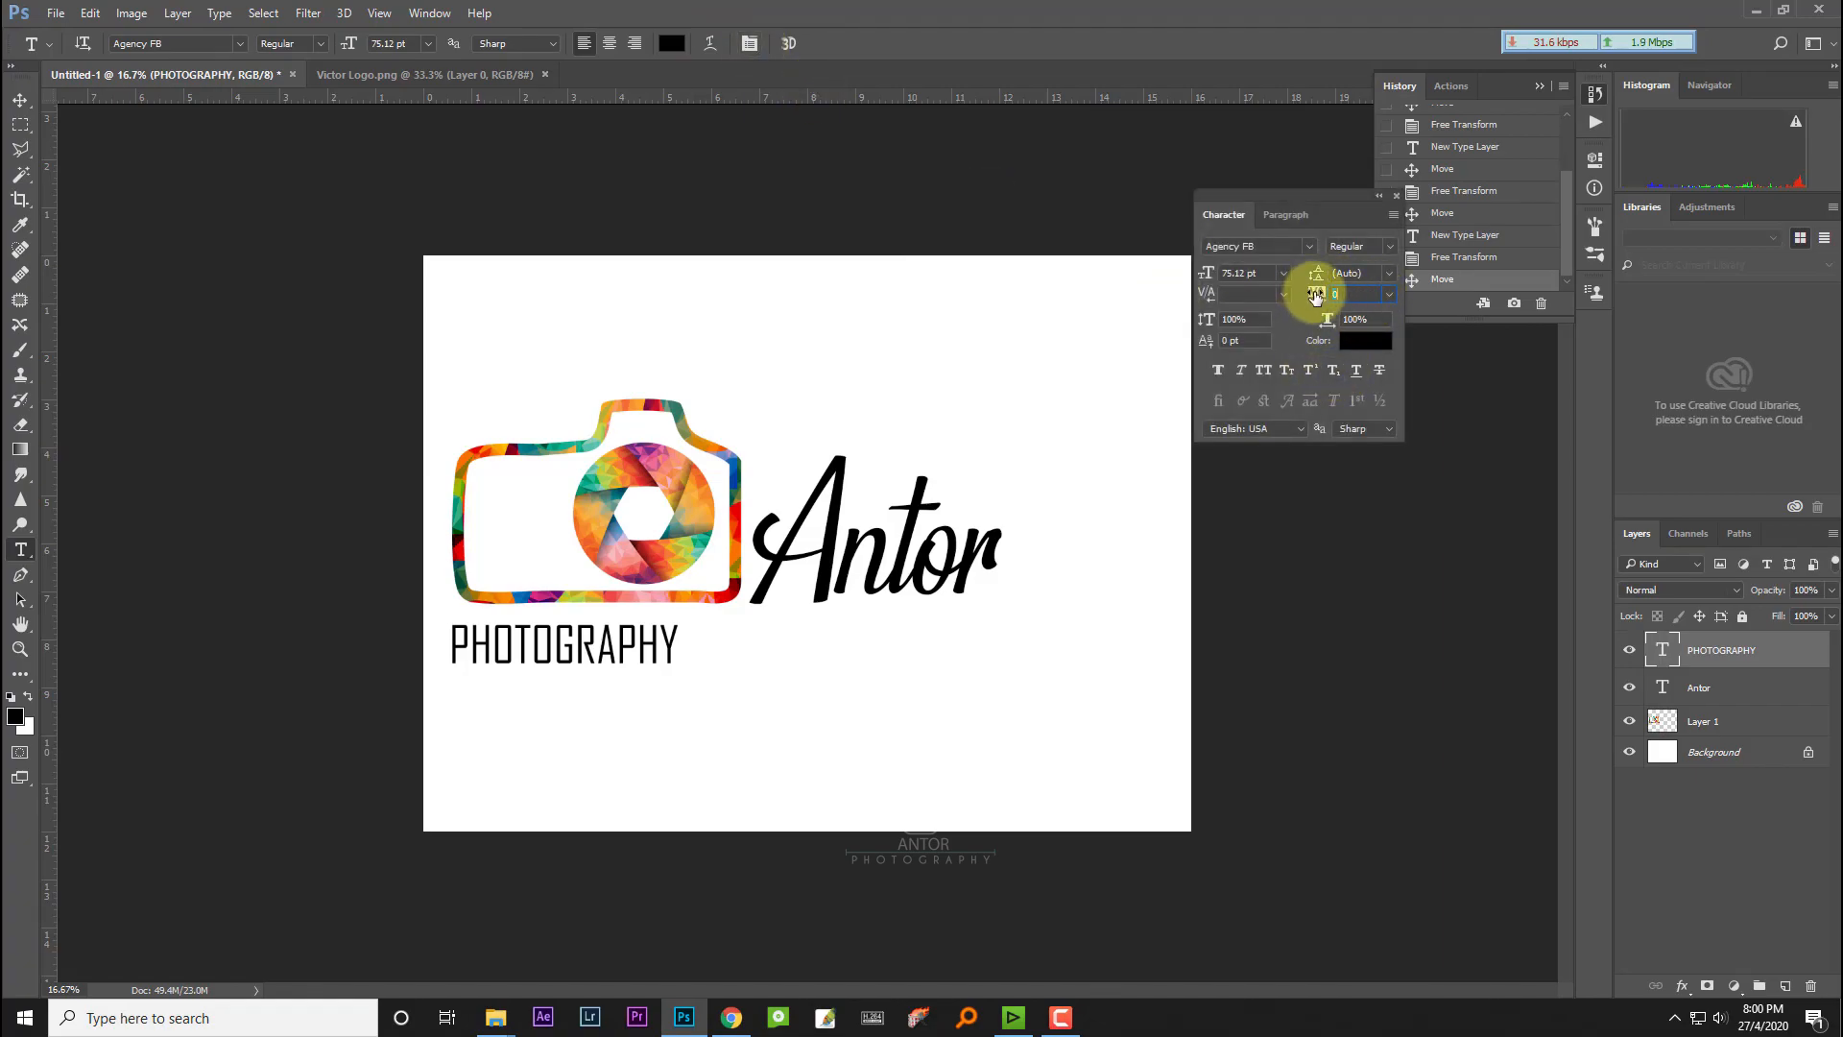
key(Return)
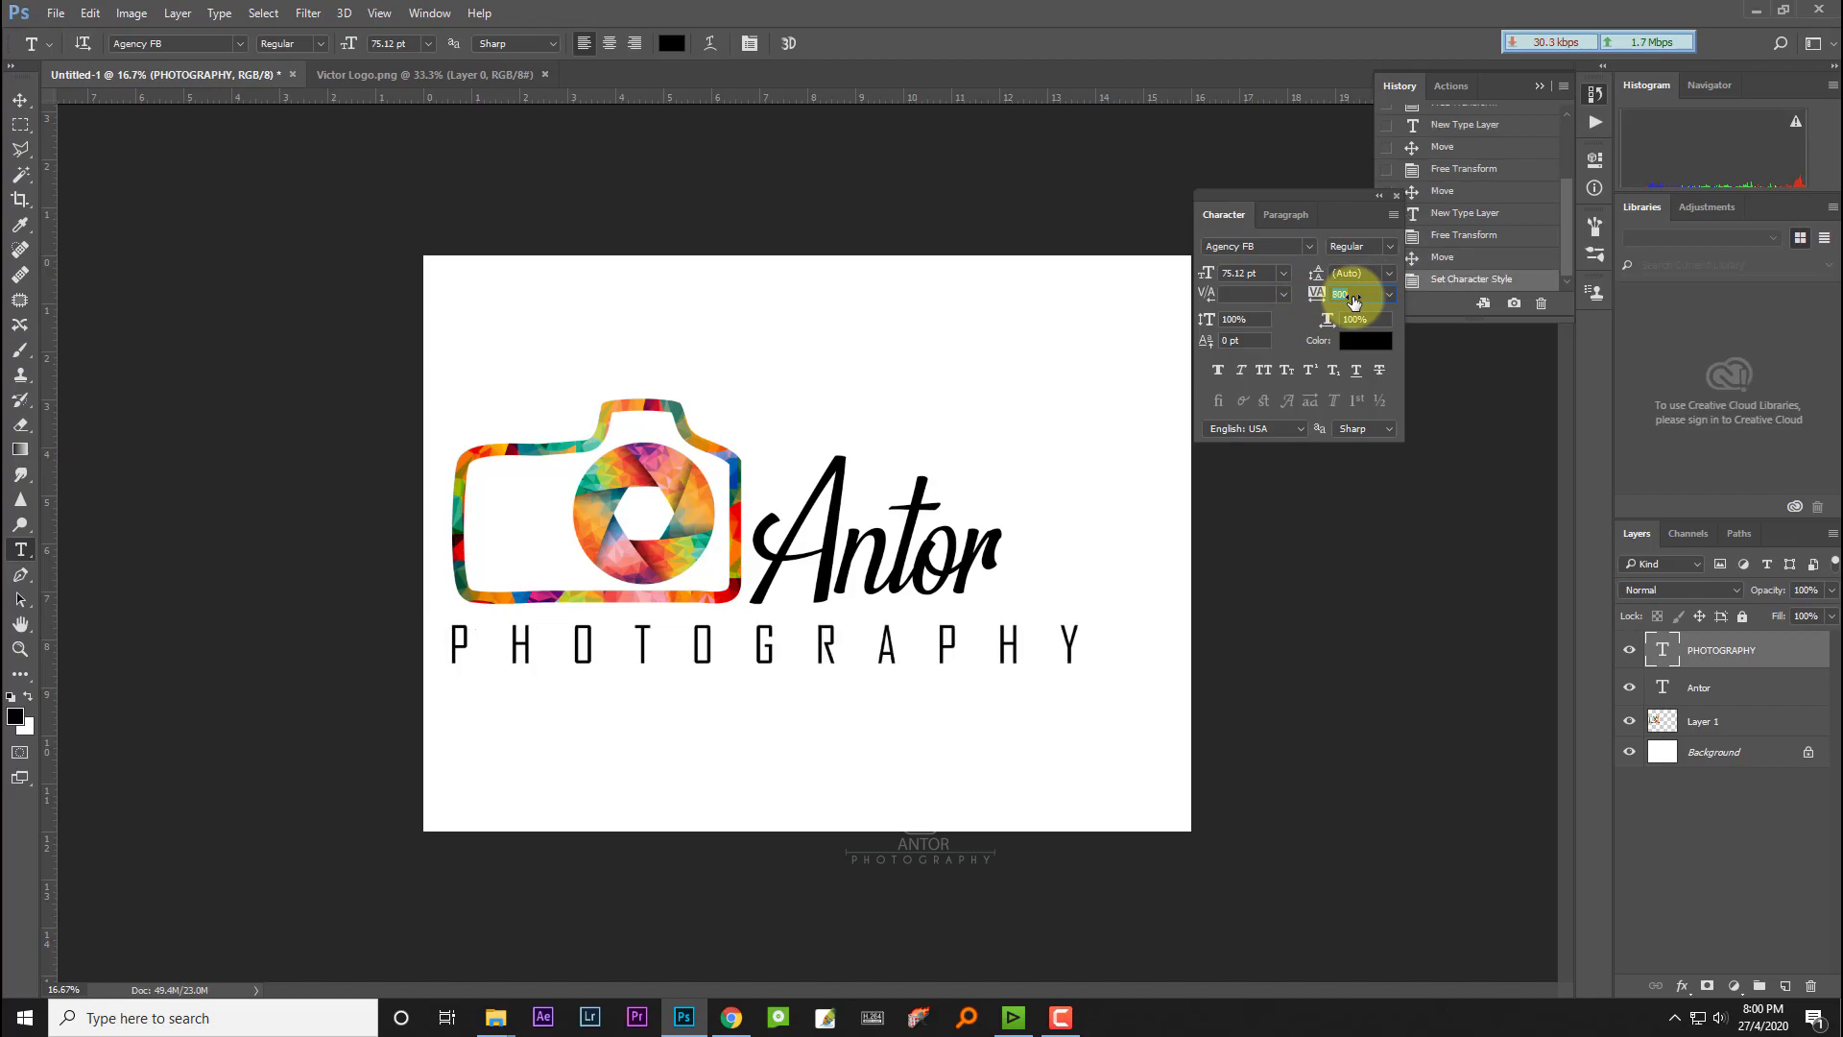
drag(1313, 299, 1185, 299)
key(Return)
key(Return)
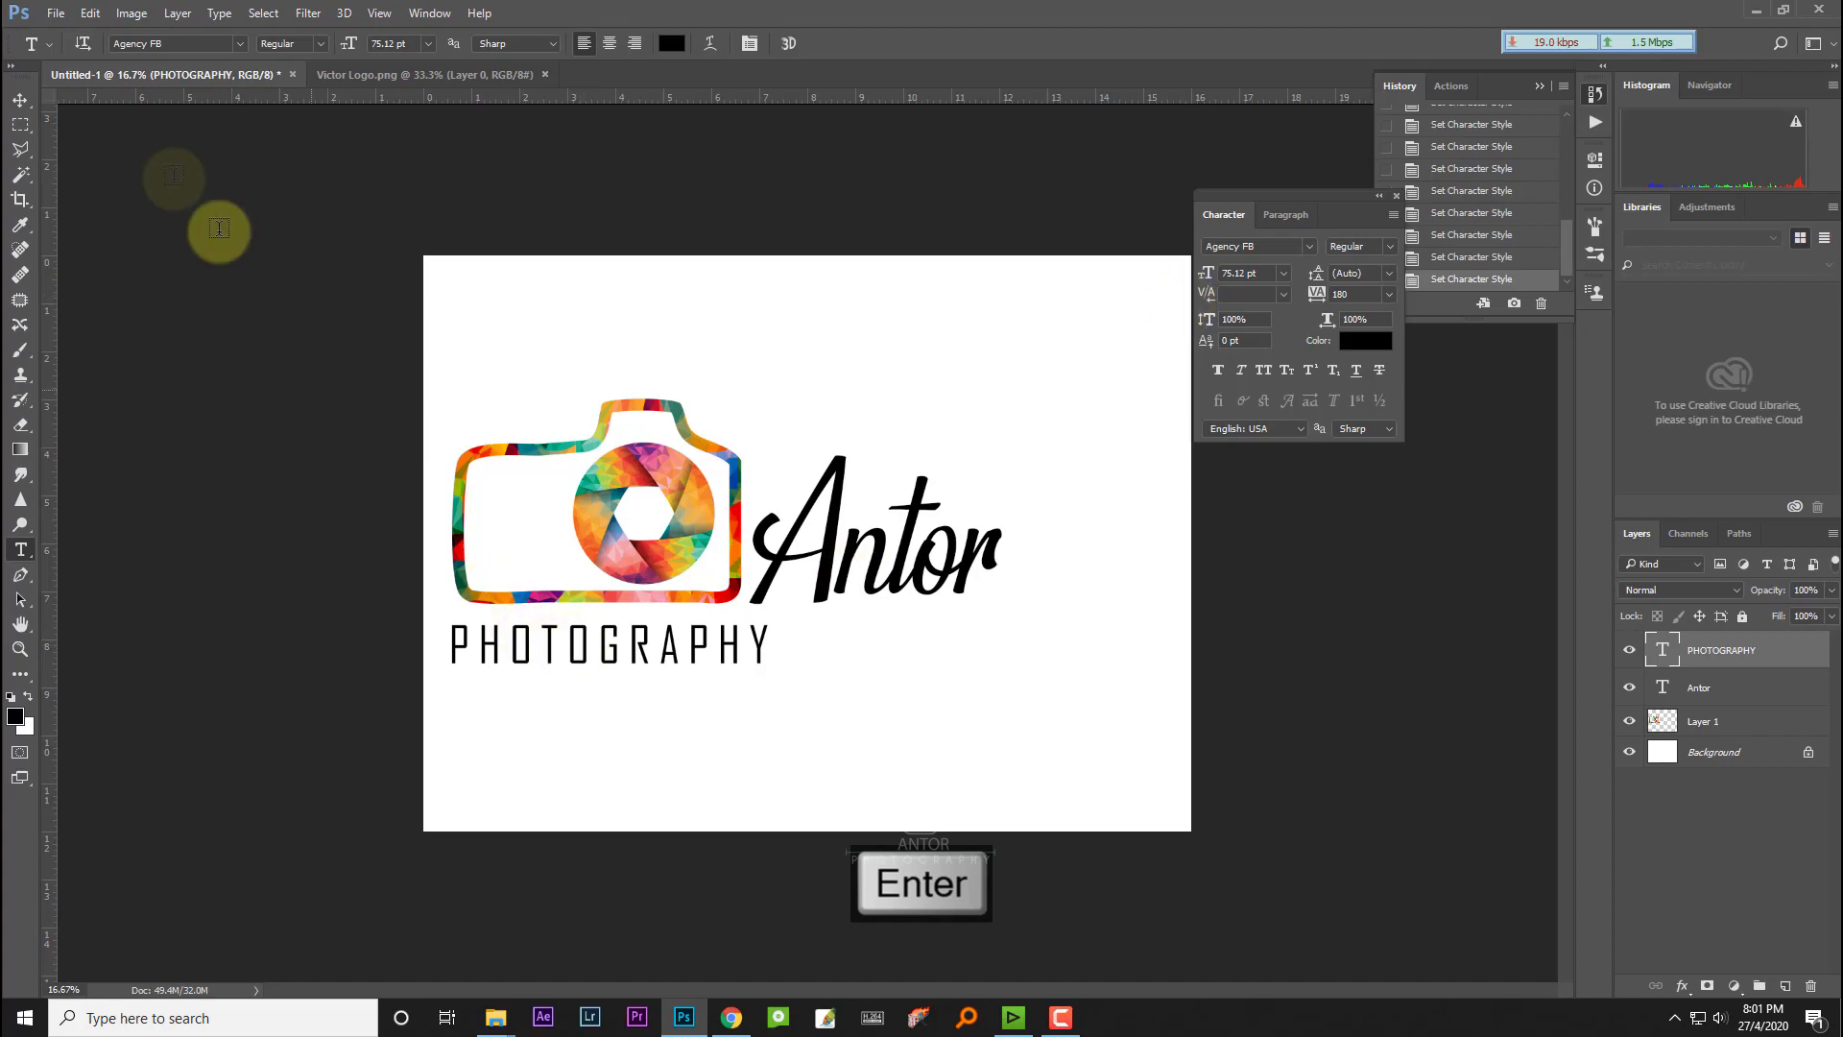
Step: Nudge the PHOTOGRAPHY text so its first letter lines up with the camera's left edge, slightly closer beneath it
click(20, 99)
key(Right)
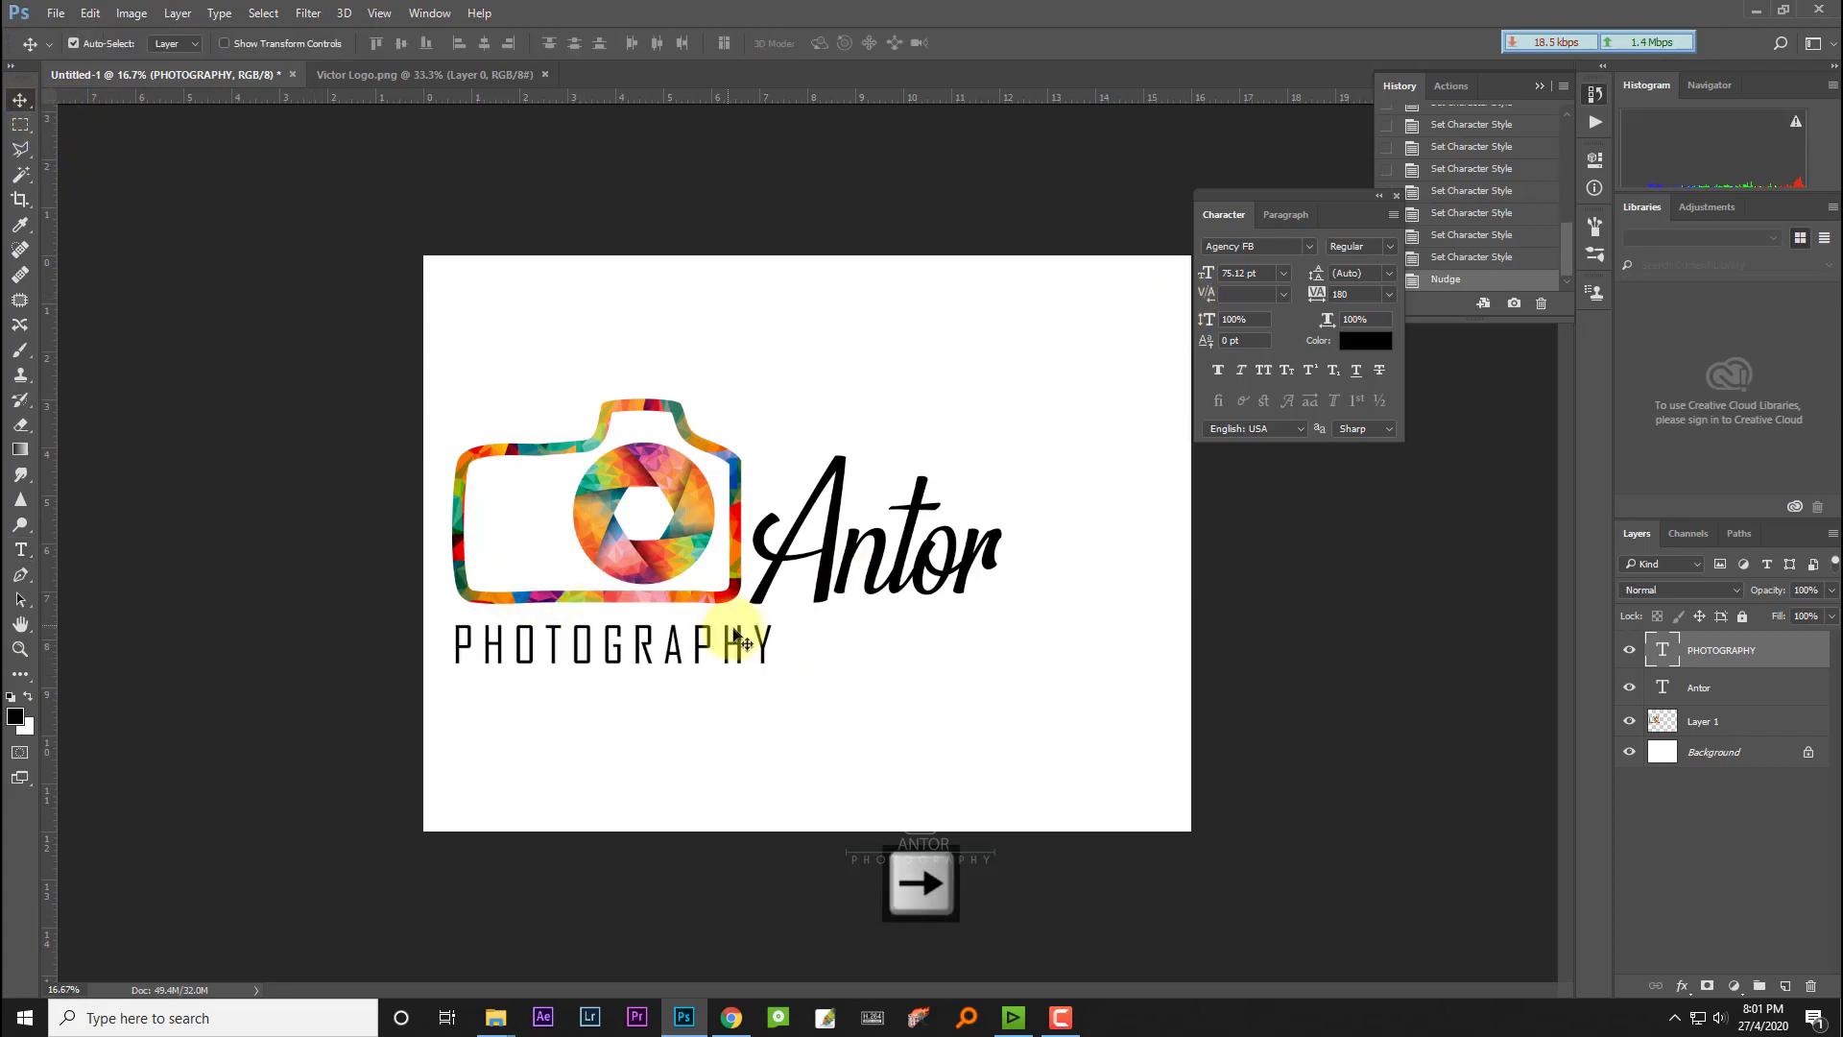
key(Left)
drag(635, 643, 630, 643)
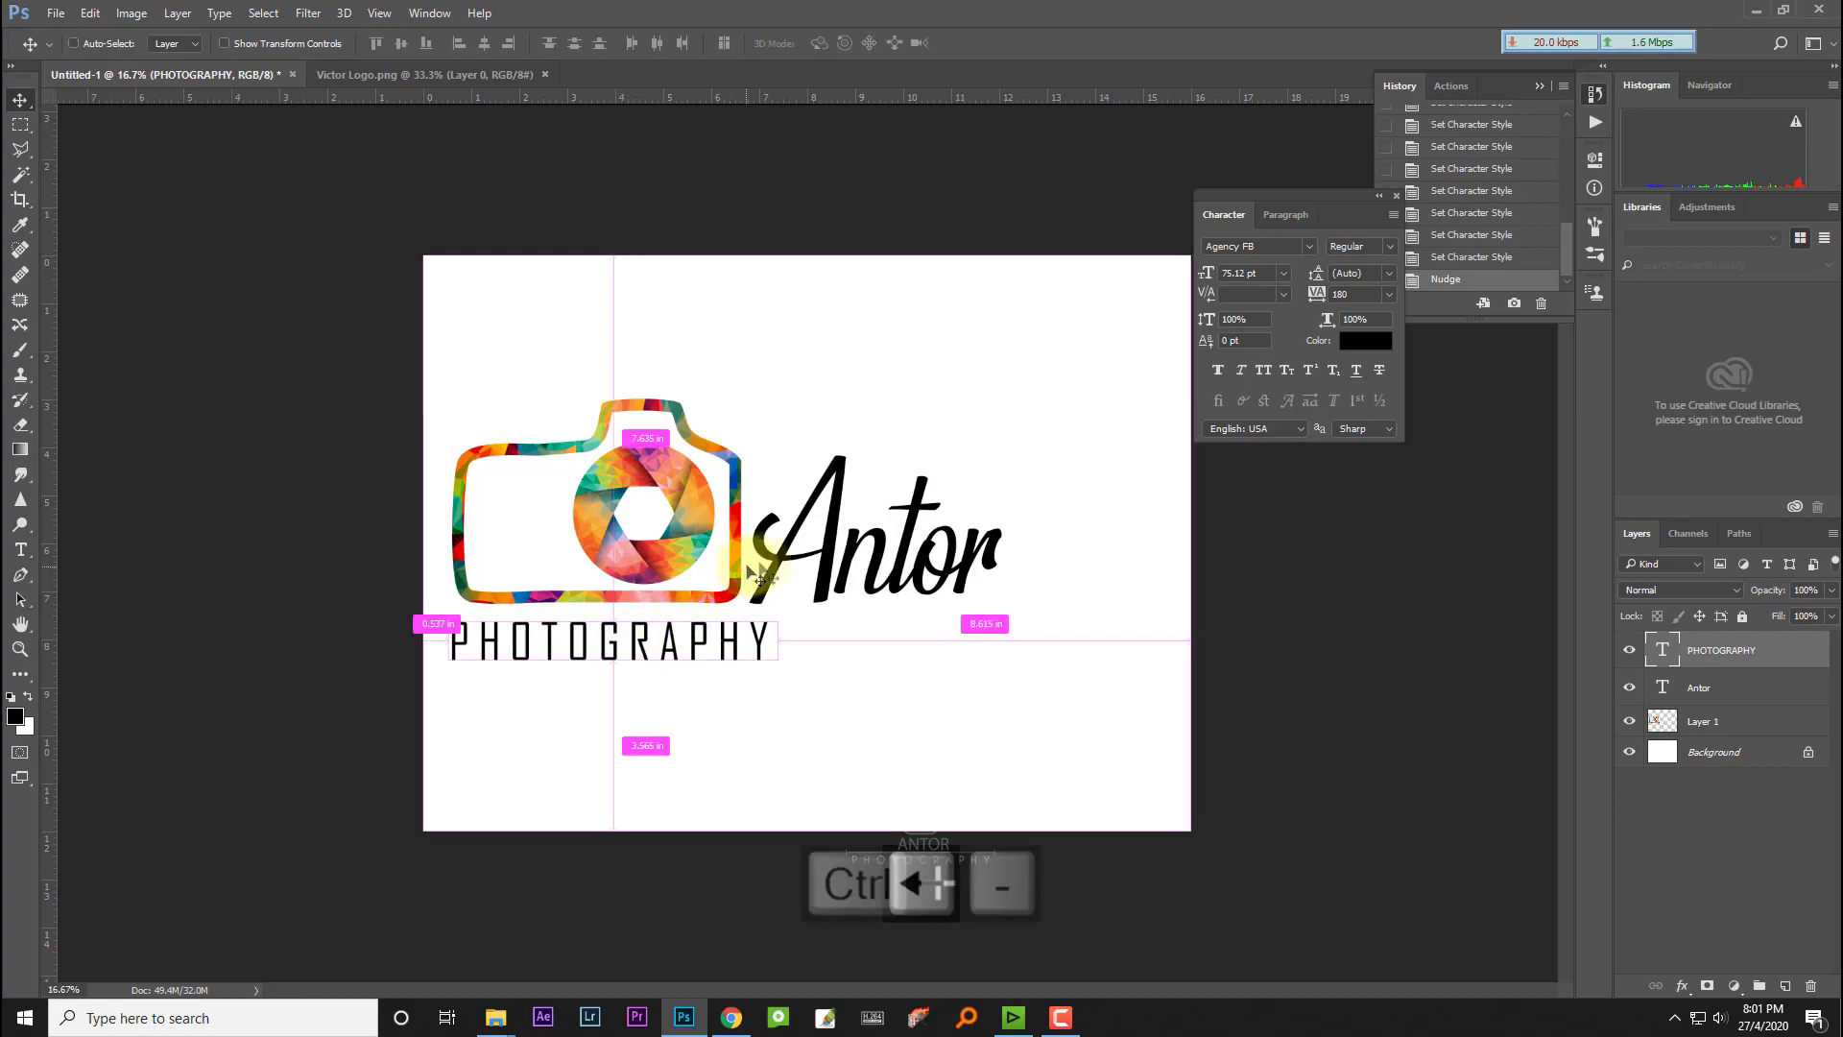
Step: Set the PHOTOGRAPHY text's font style to Bold and realign it with the camera's left edge
key(ctrl+minus)
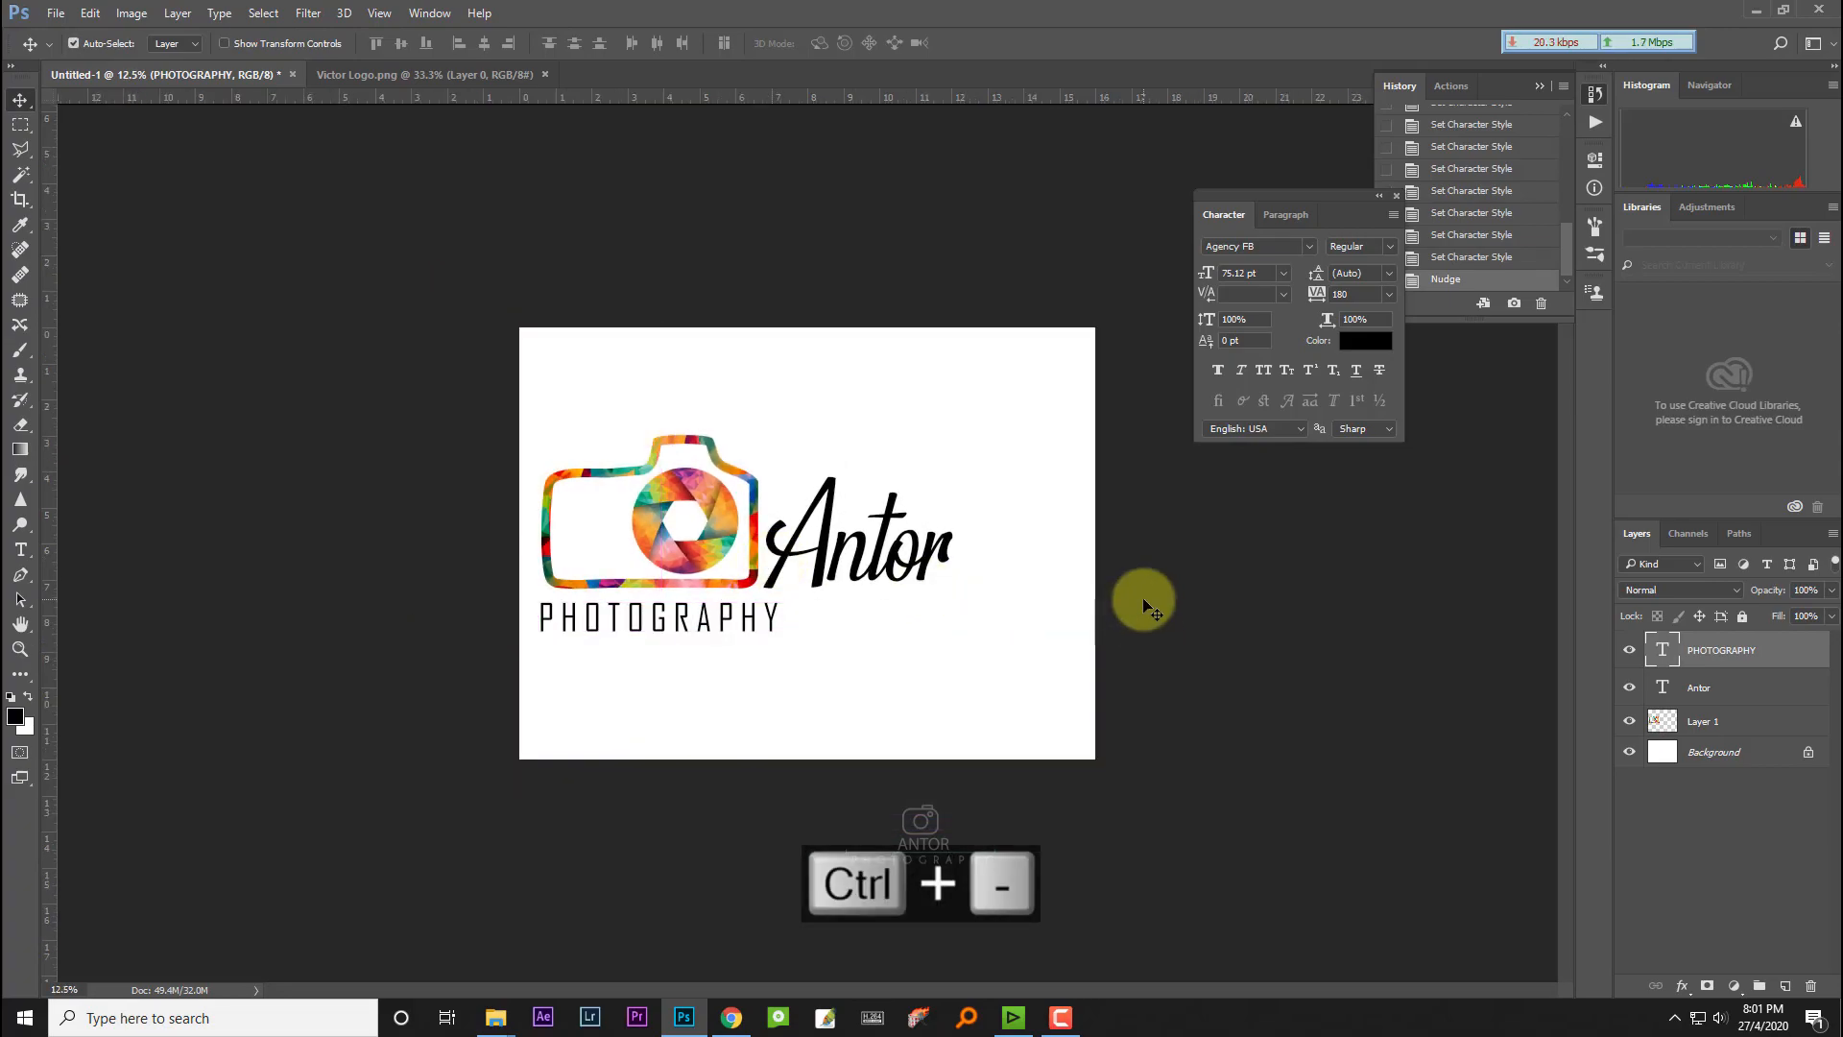
click(22, 552)
click(290, 43)
click(288, 72)
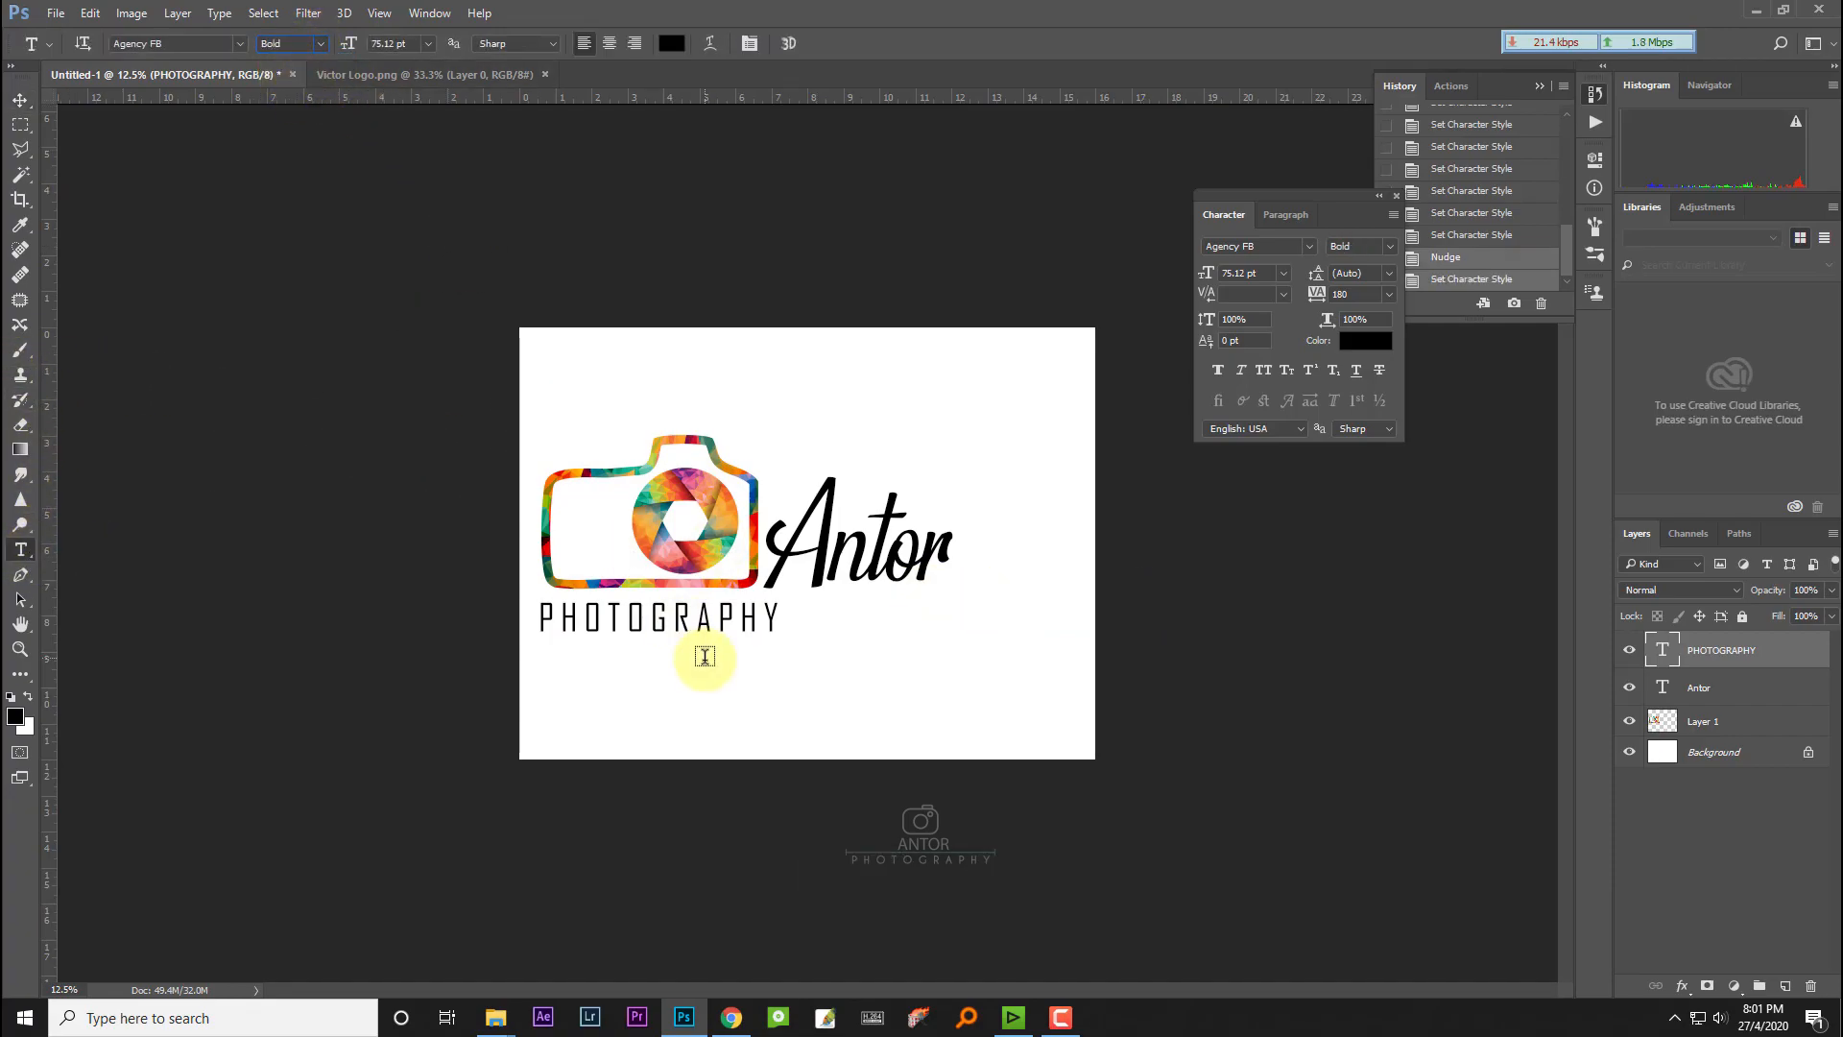
click(20, 100)
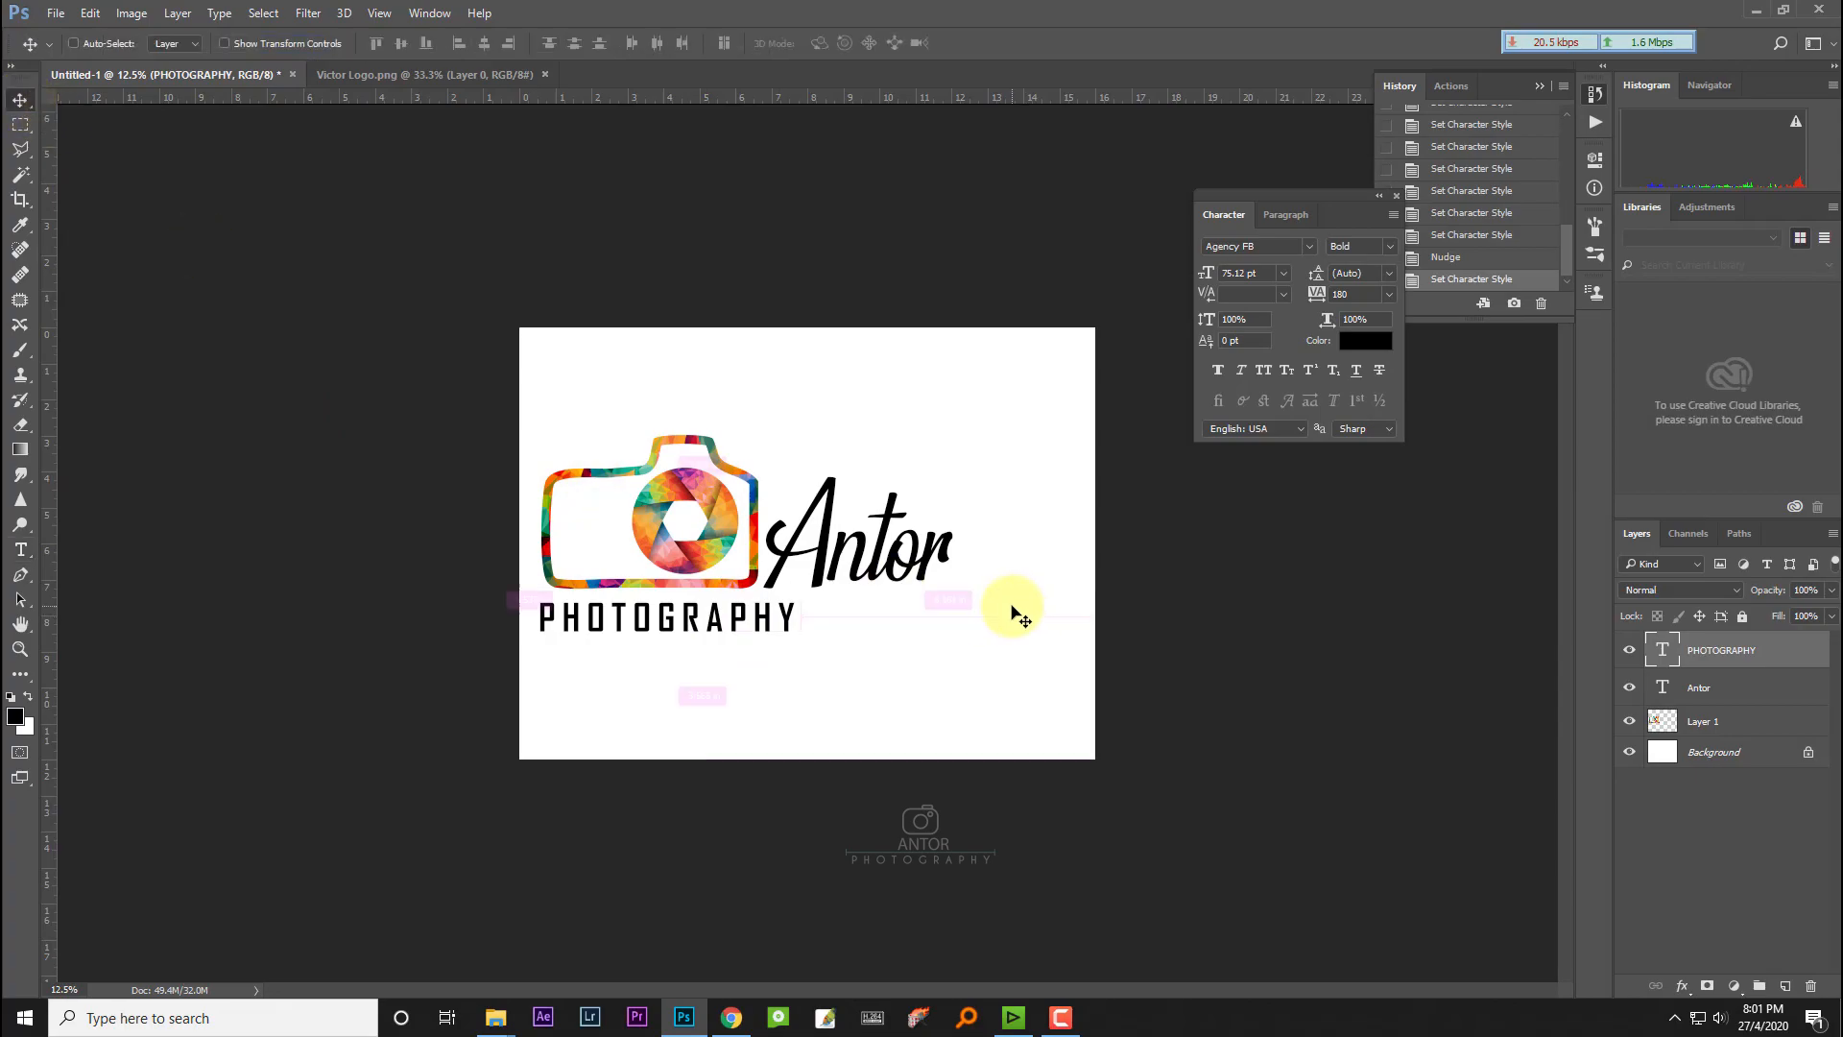
key(ctrl+plus)
key(Right)
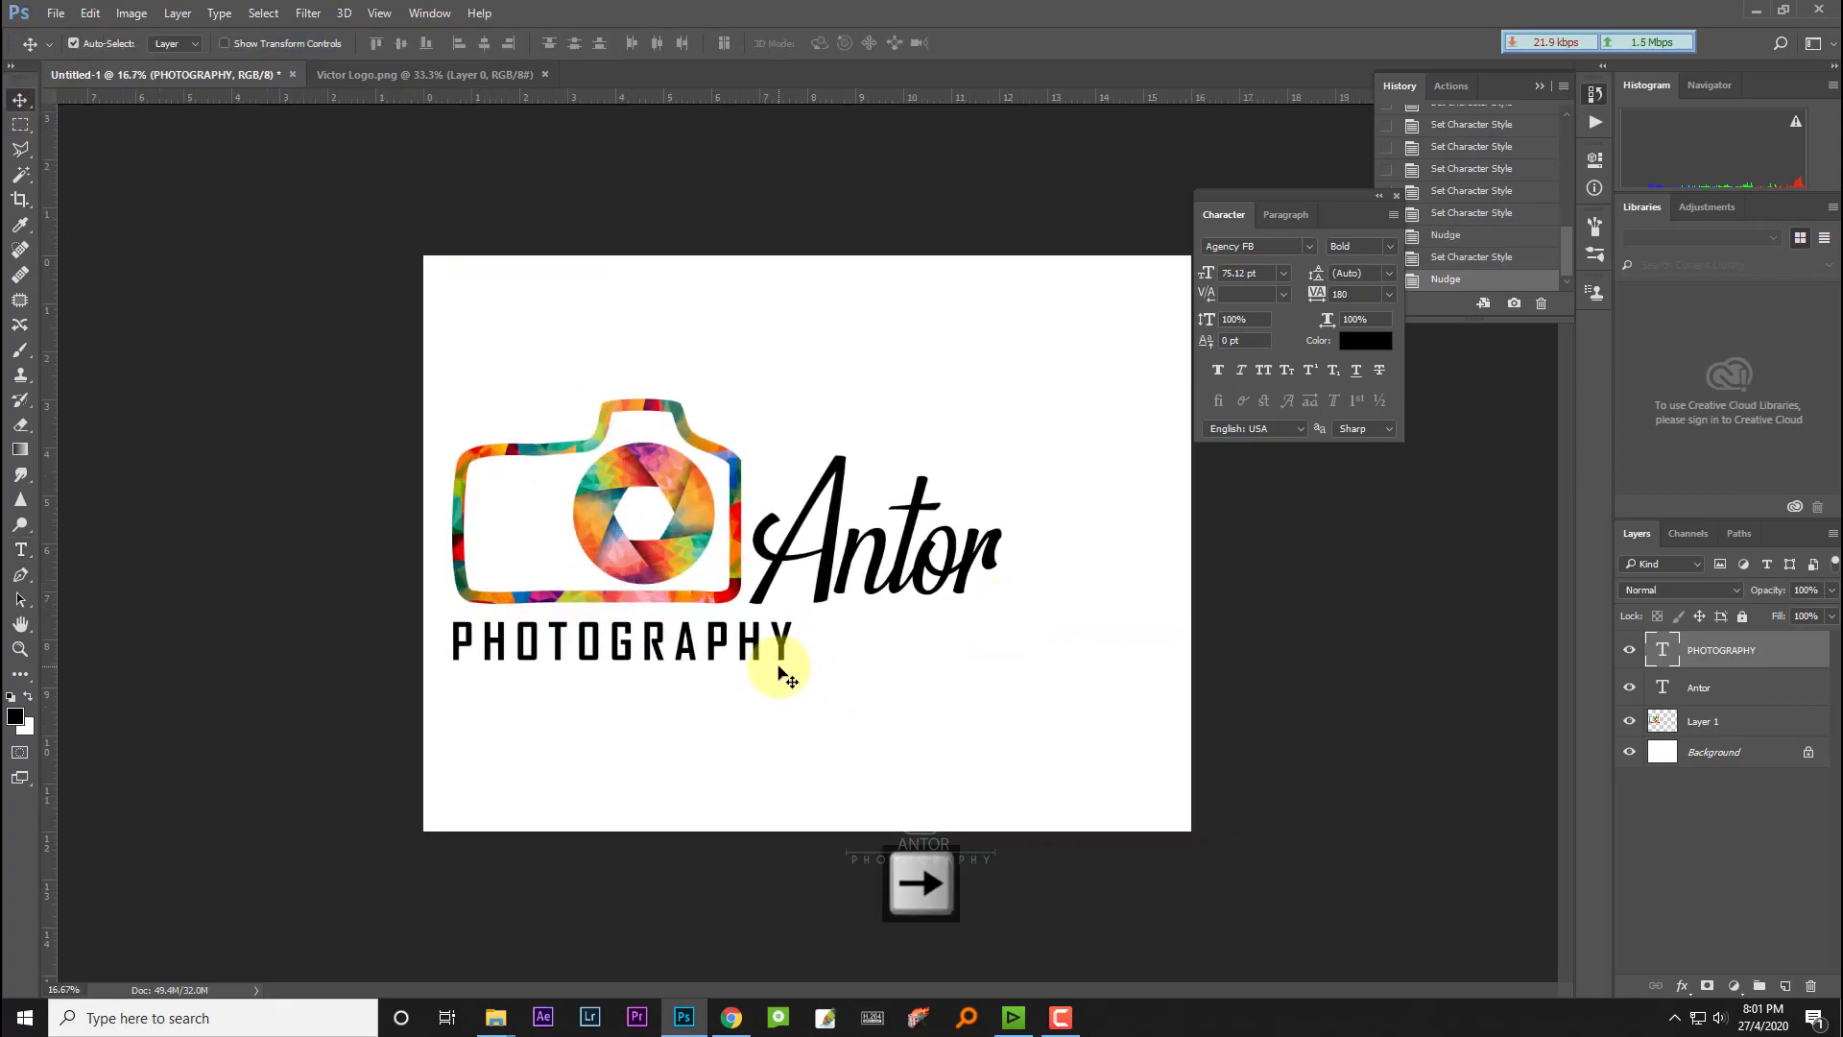
drag(649, 641, 653, 642)
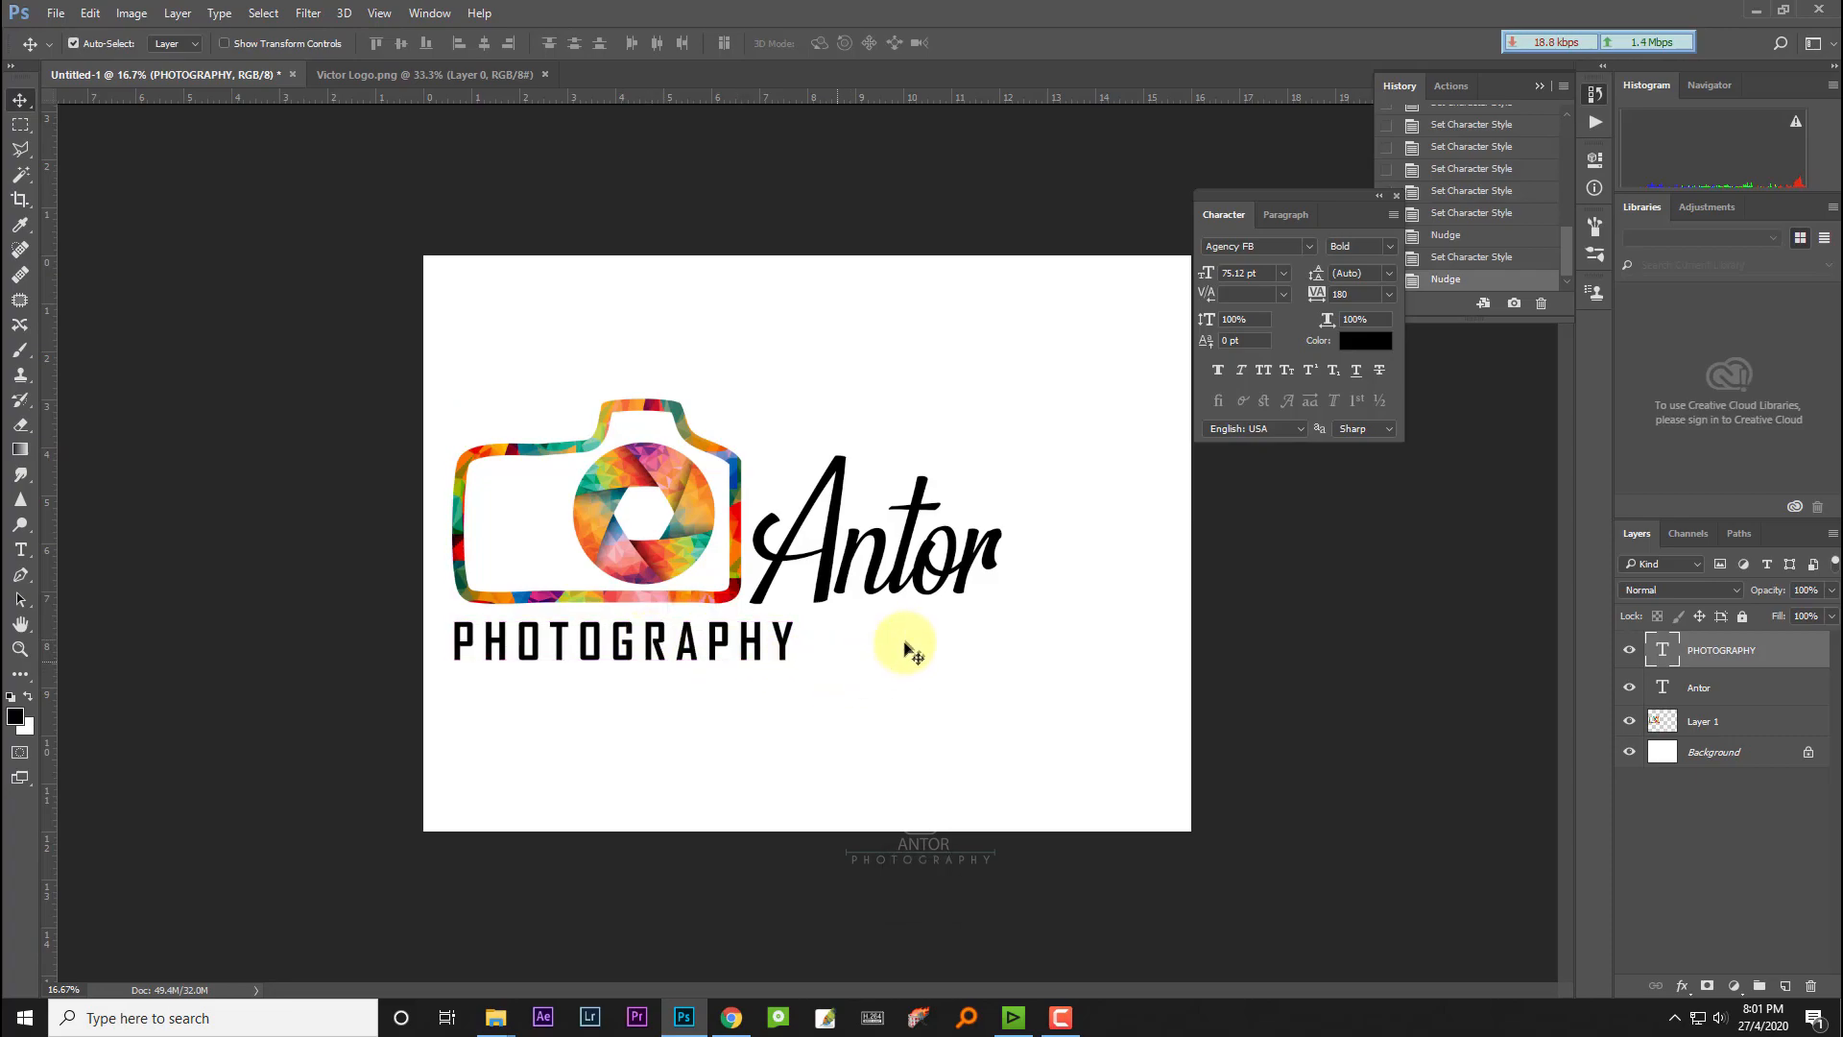
shift+click(1752, 724)
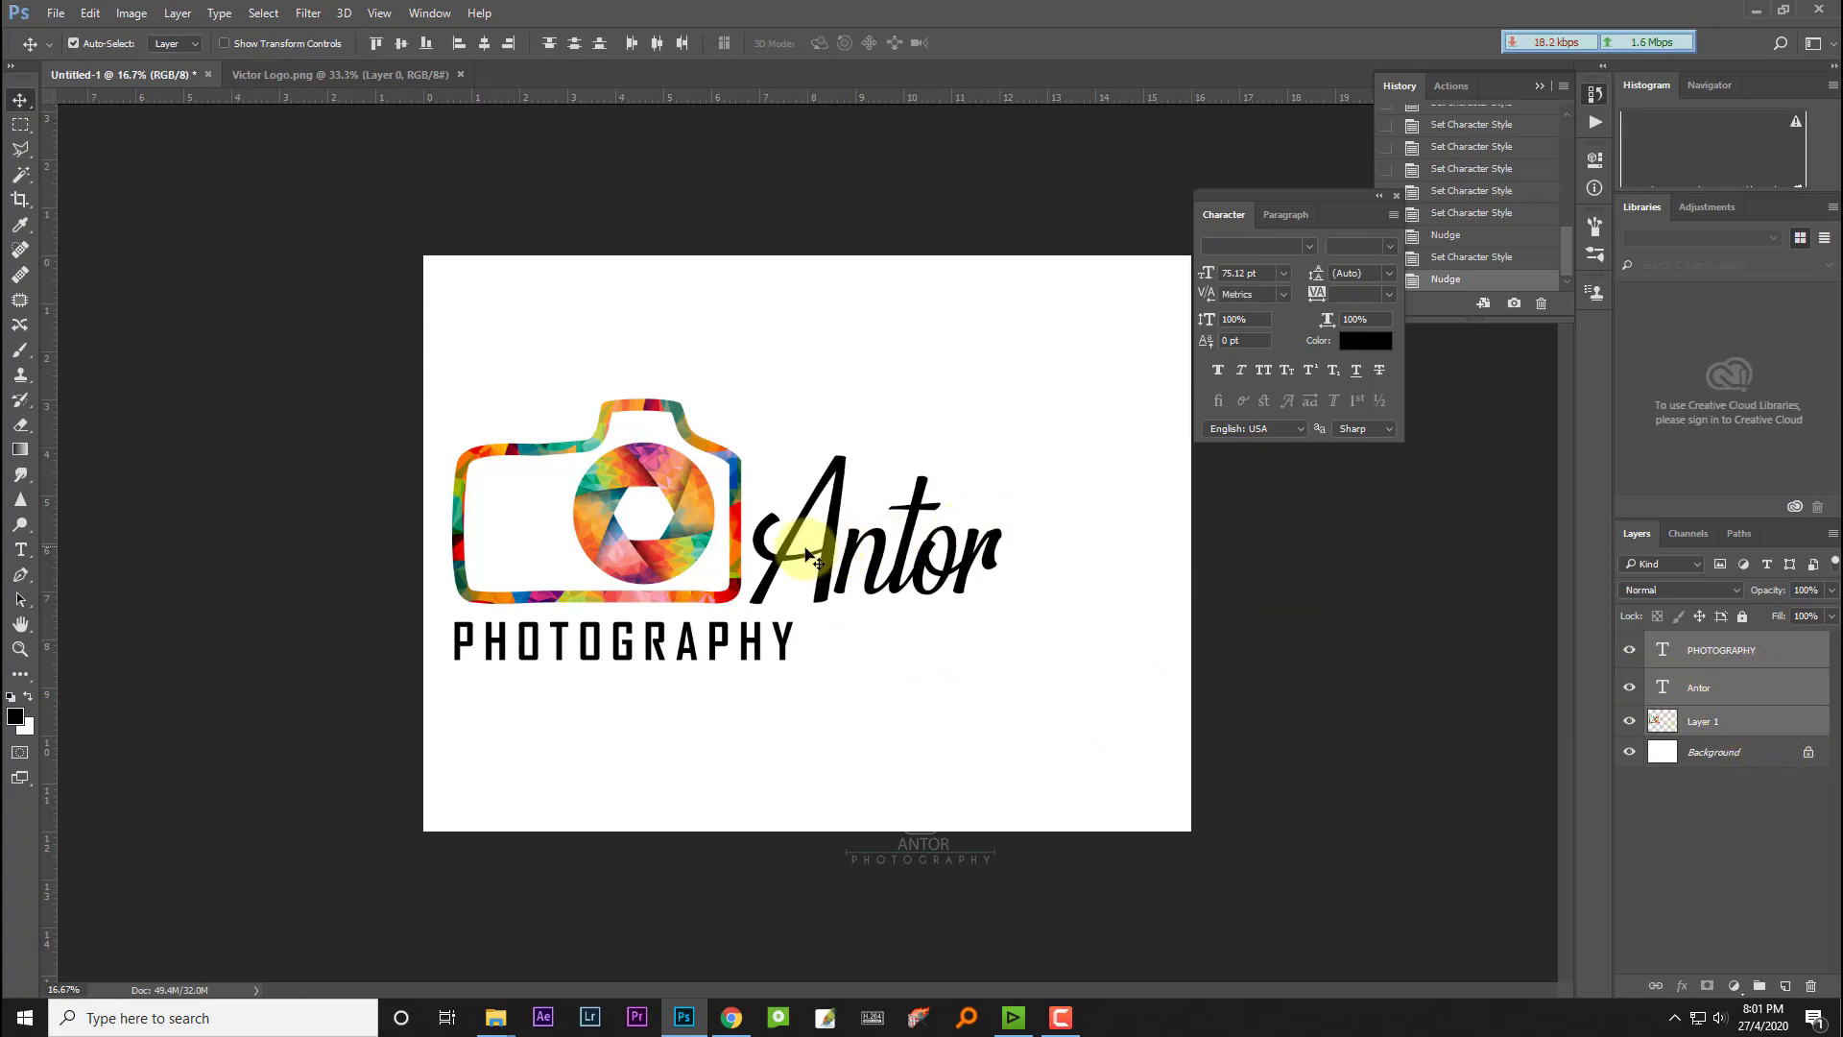
right_click(825, 563)
click(833, 574)
drag(825, 568, 880, 568)
key(ctrl+z)
Step: Select the PHOTOGRAPHY, Antor and camera layers and move them together to the horizontal centre of the canvas
click(1728, 650)
shift+click(1720, 730)
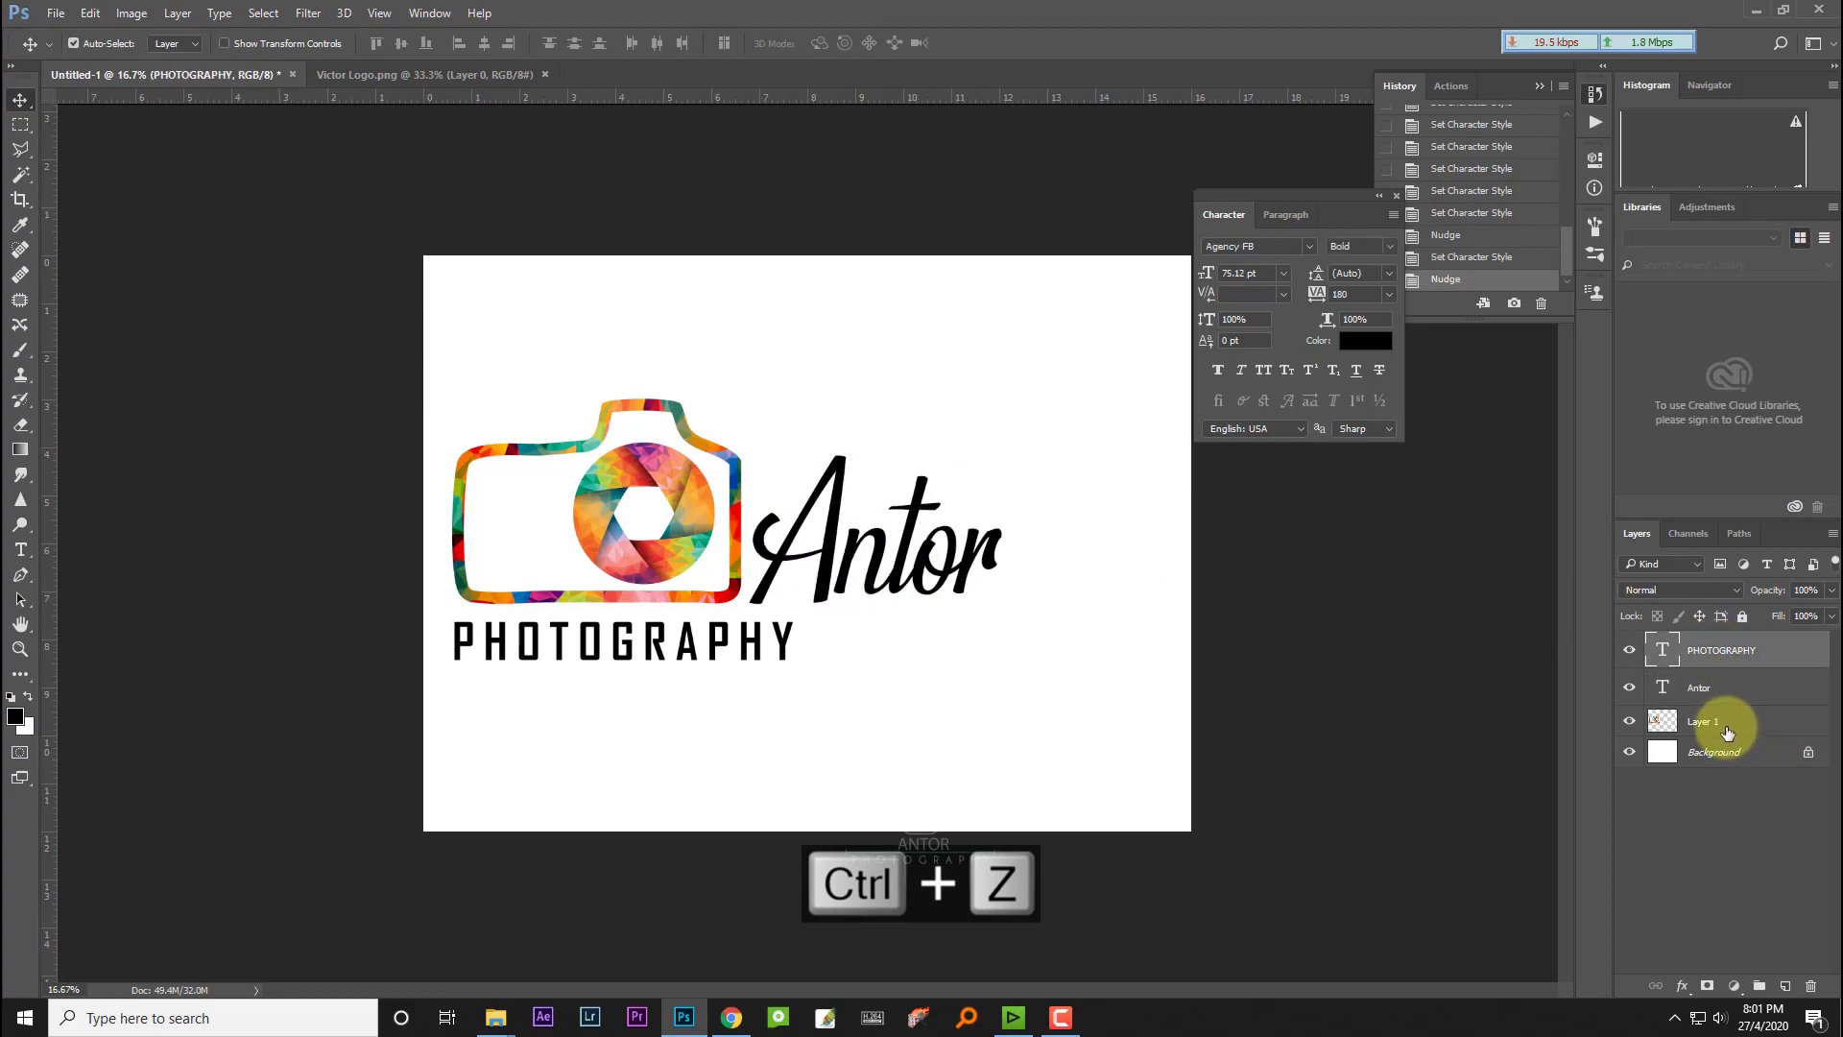
key(Right)
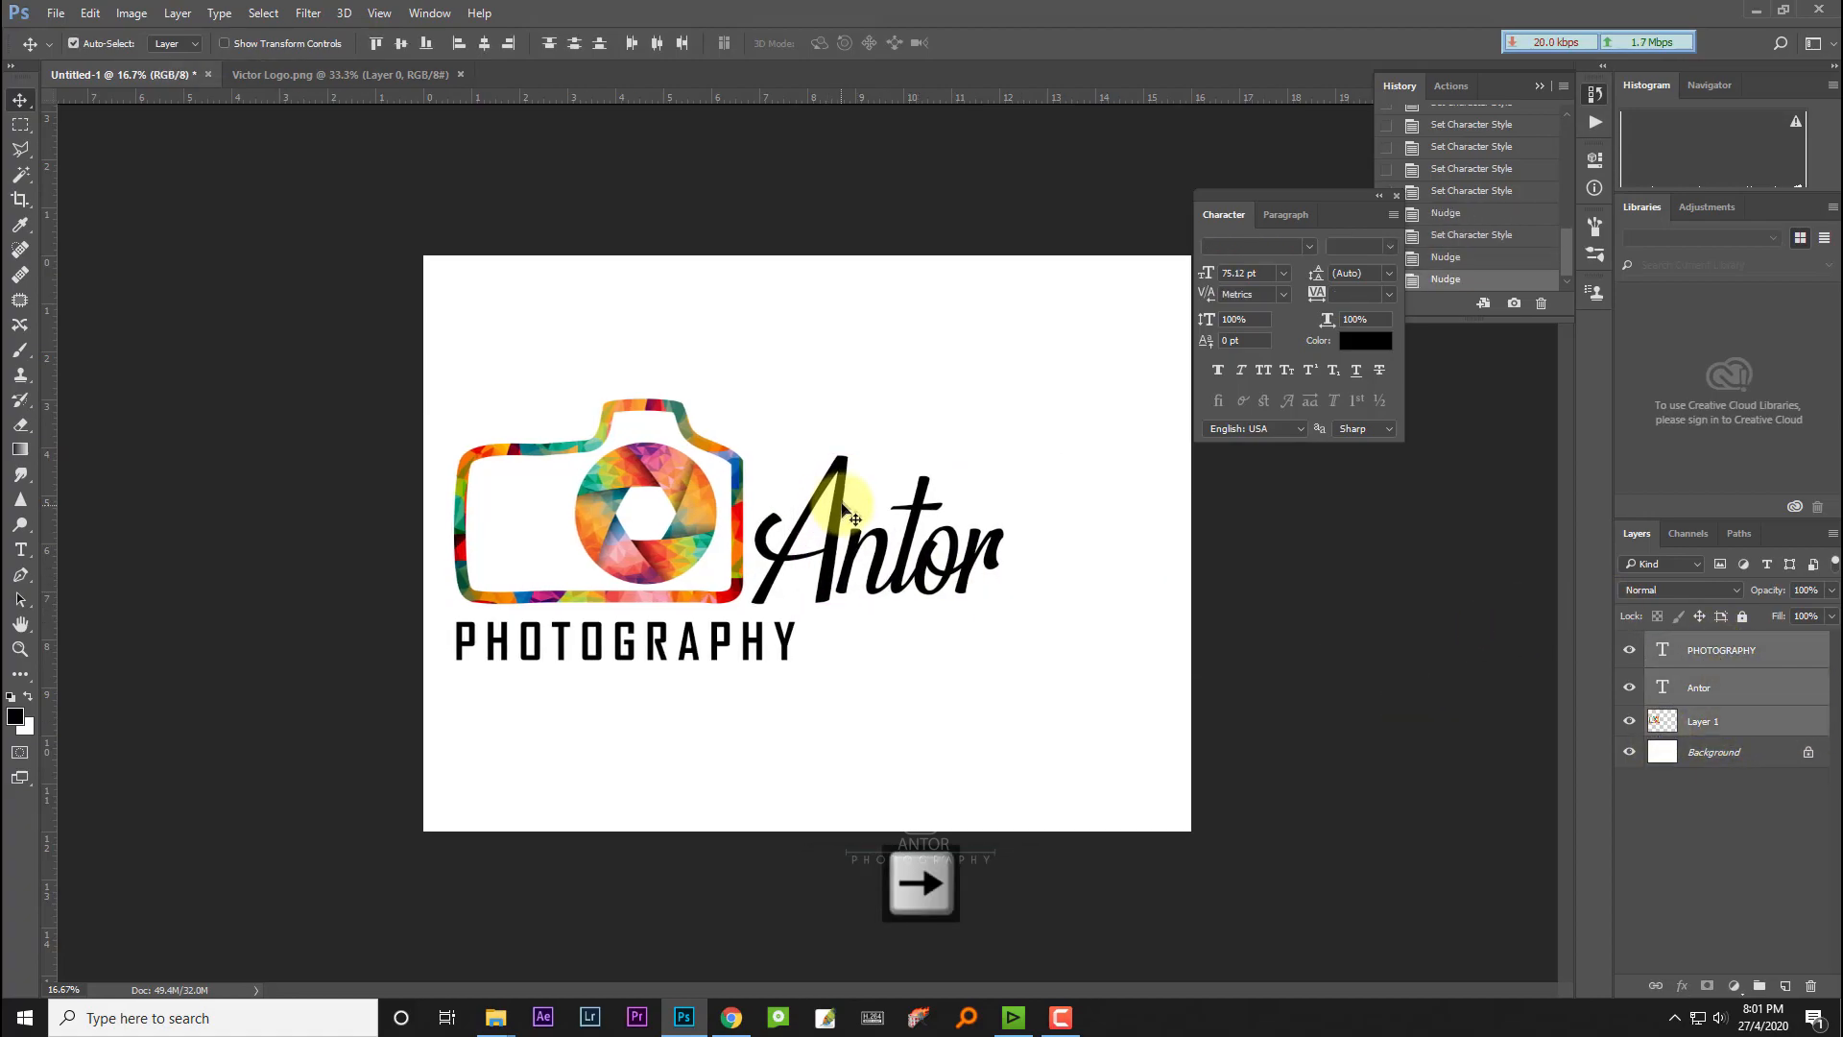
key(ctrl+t)
drag(844, 496, 914, 495)
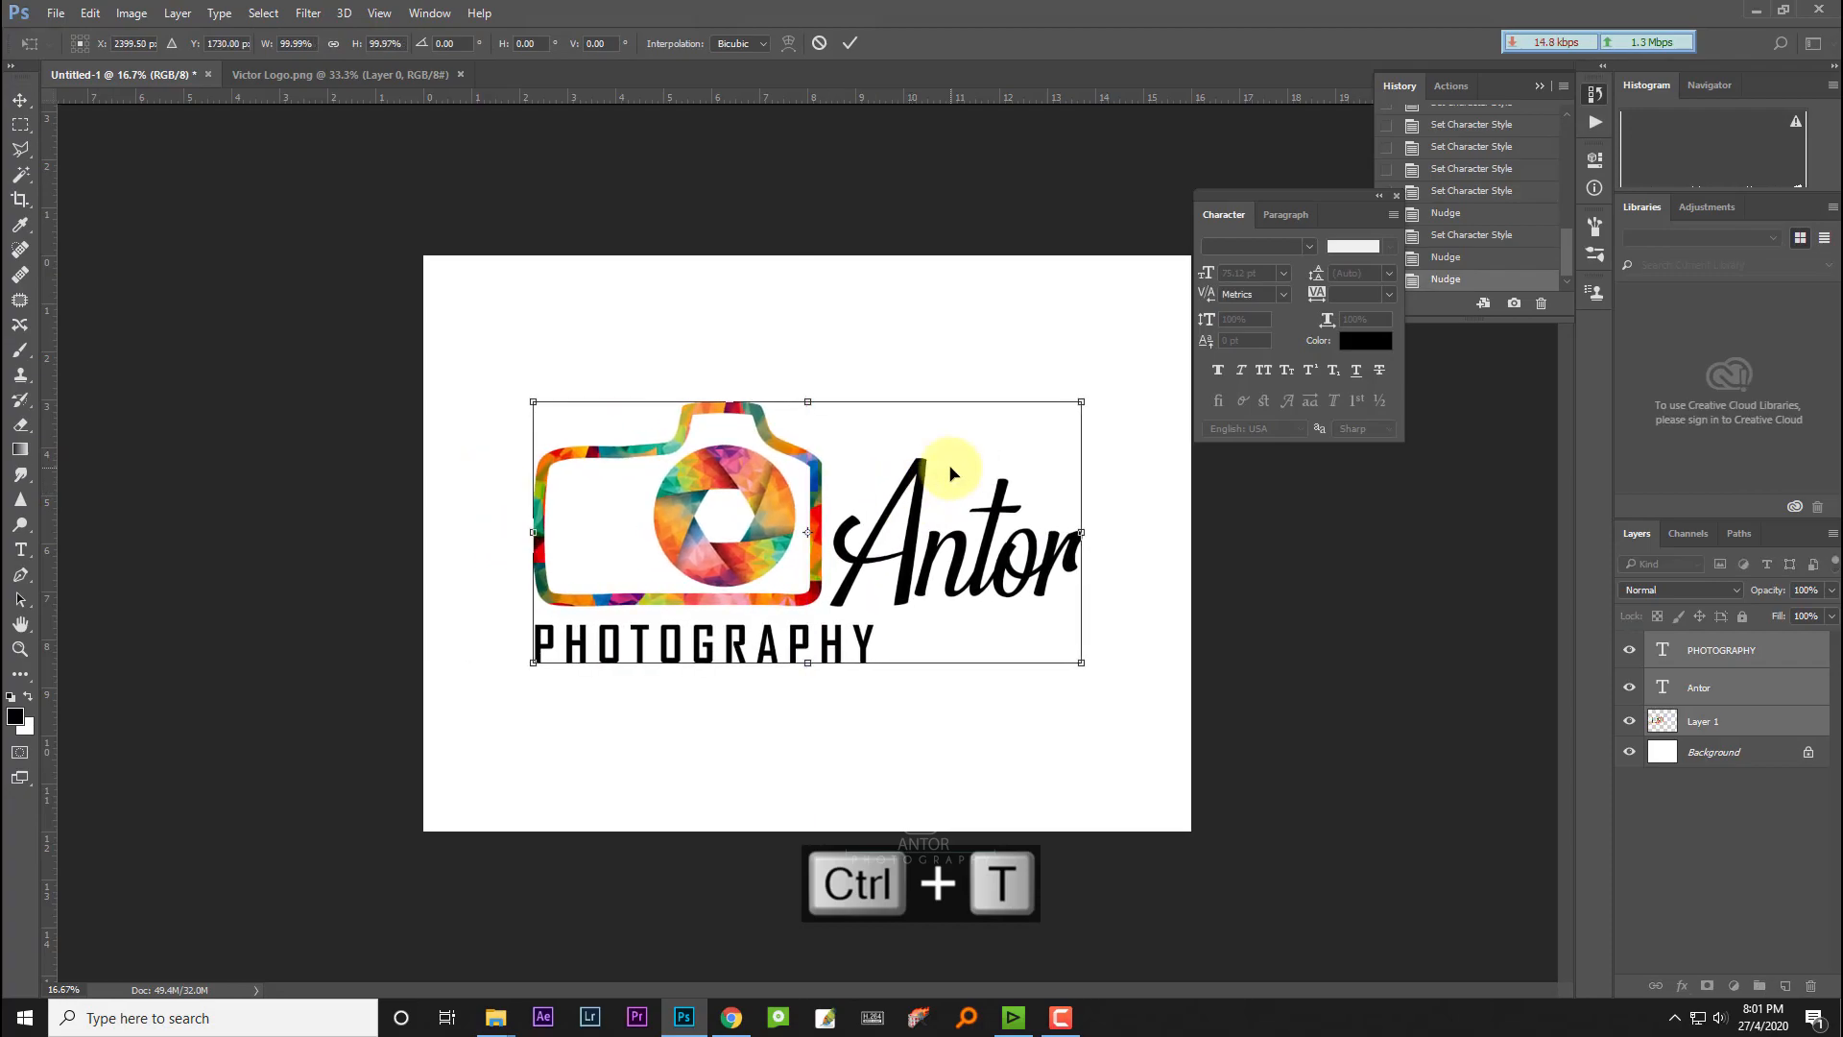
key(Return)
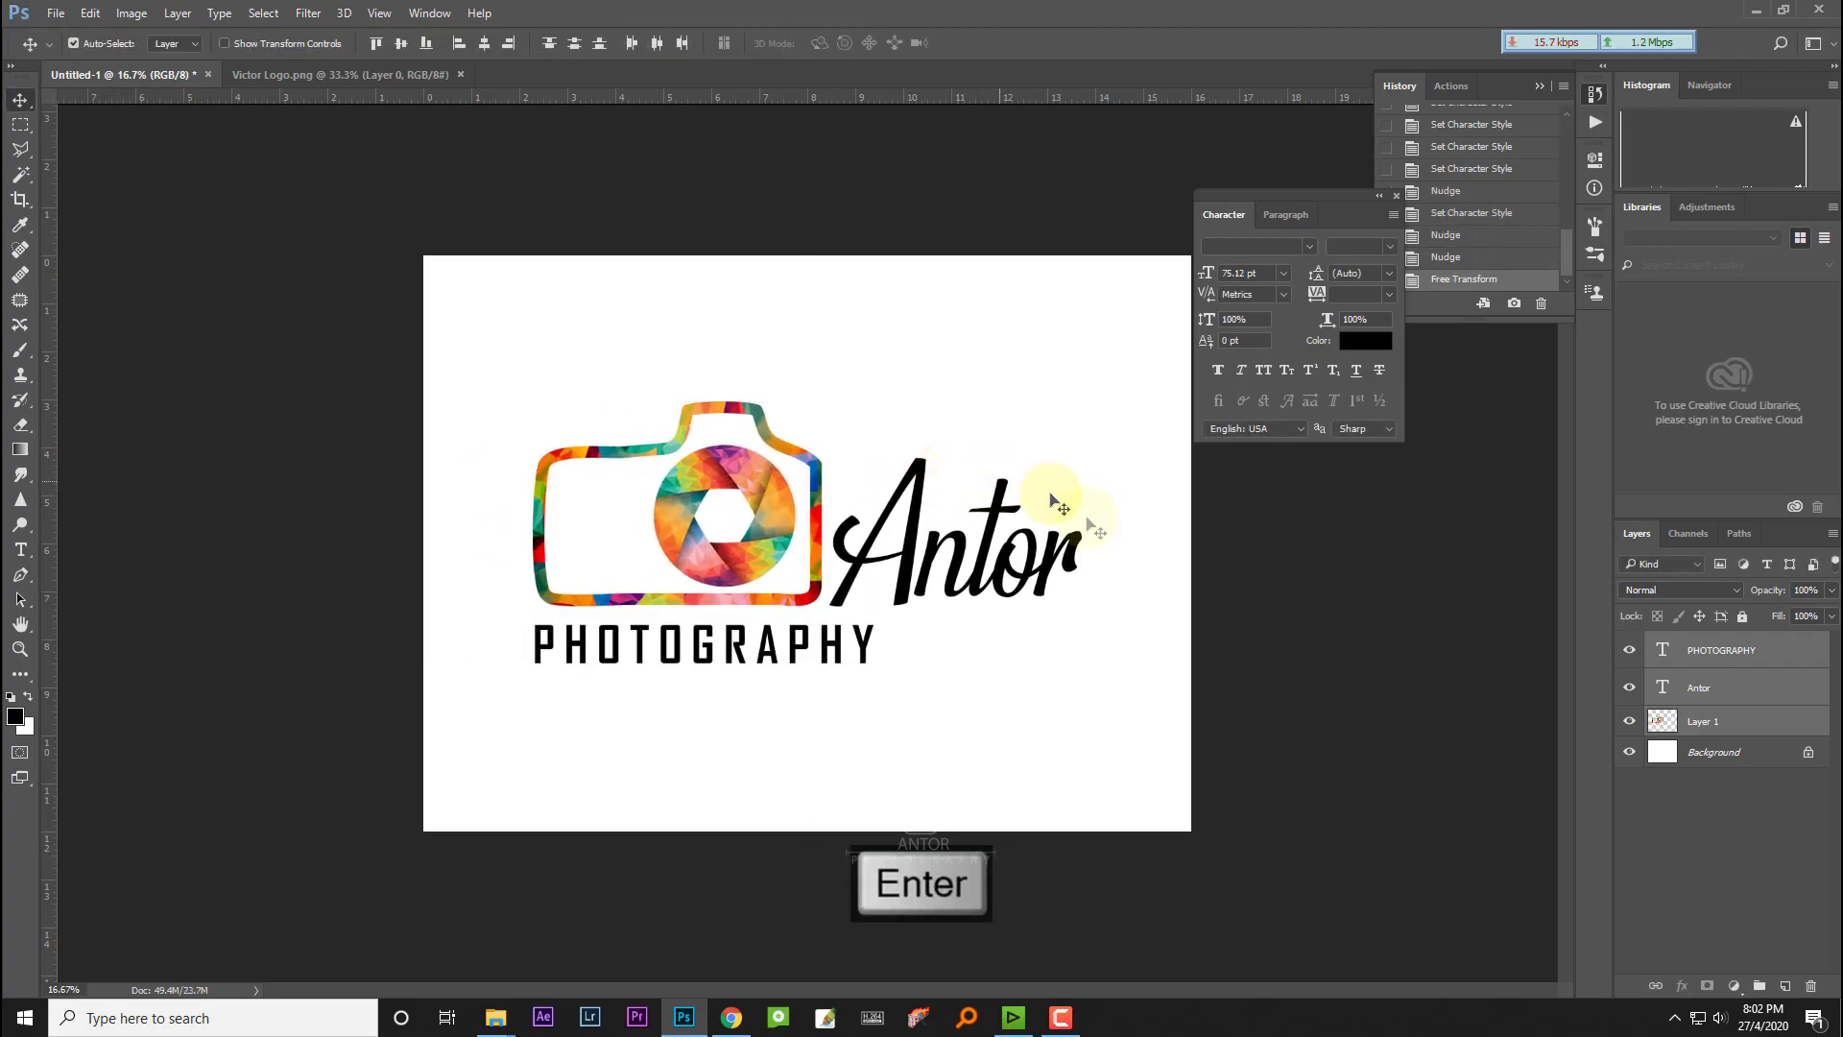
click(998, 382)
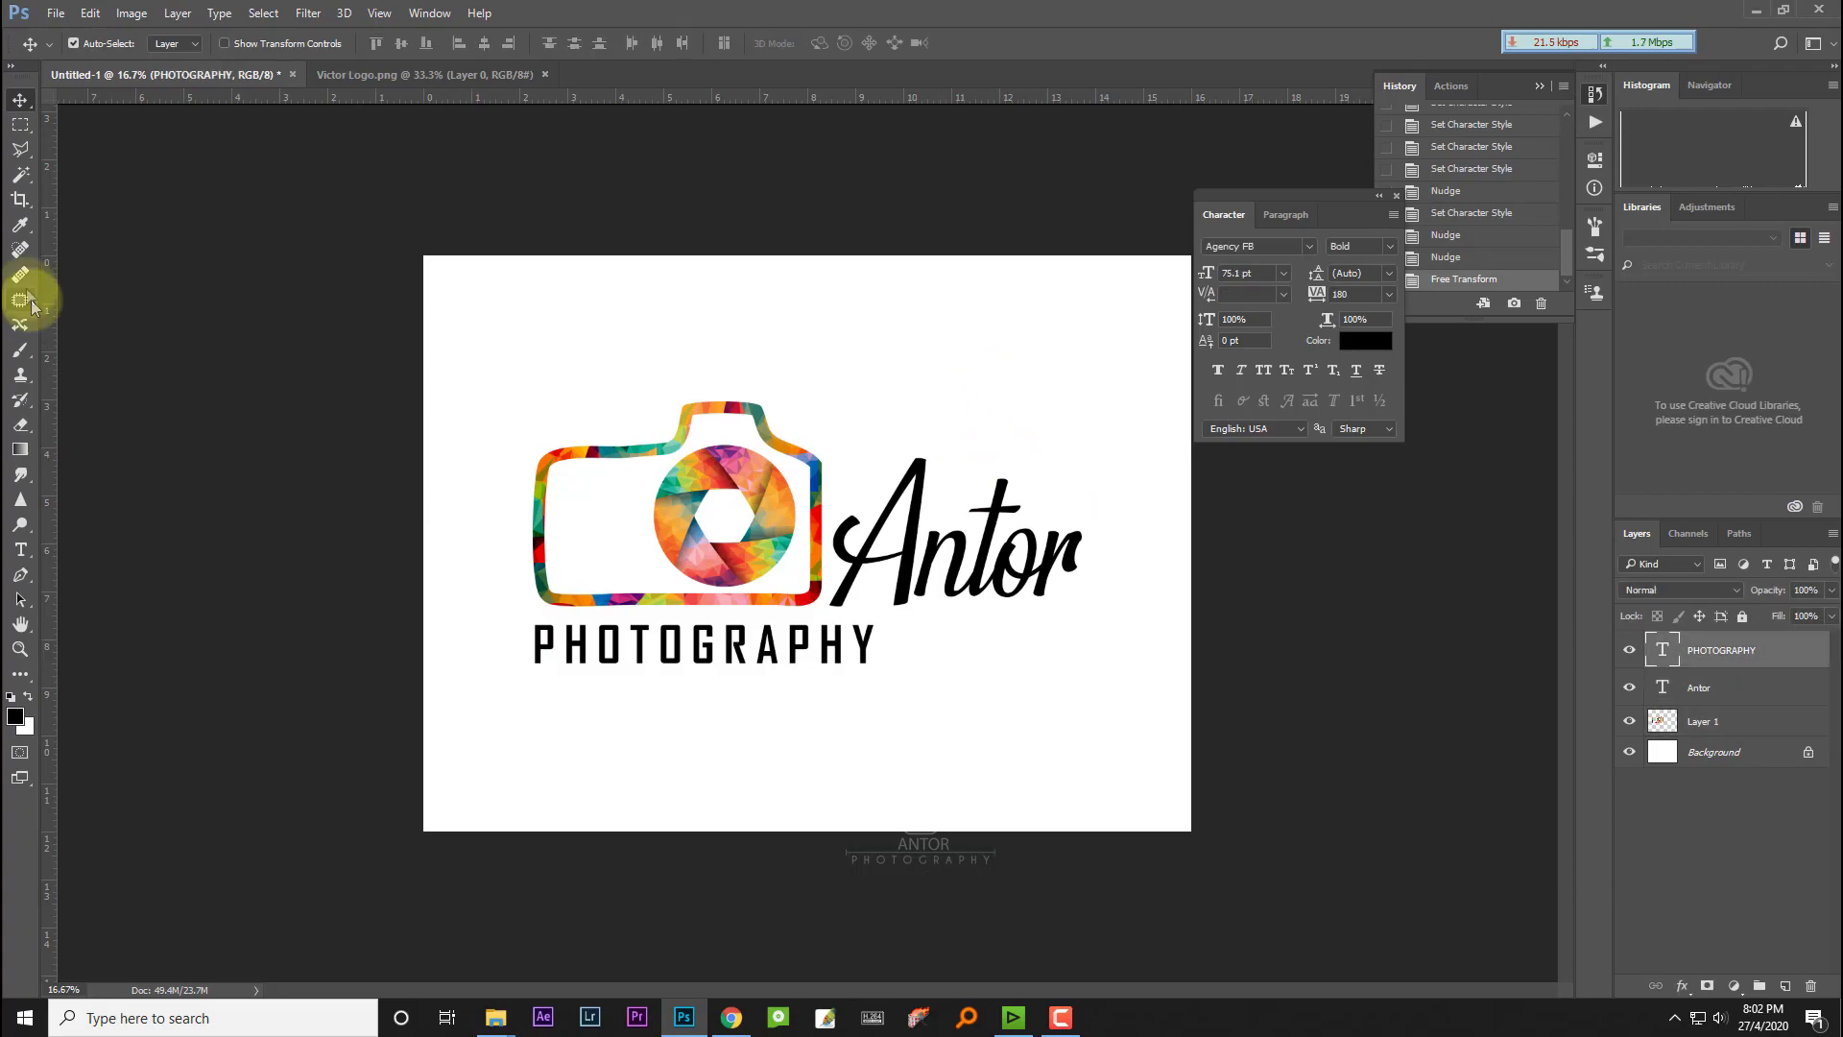
Step: On a new layer, draw a thin horizontal bar below PHOTOGRAPHY spanning the logo's full width, fill it black and deselect
click(22, 124)
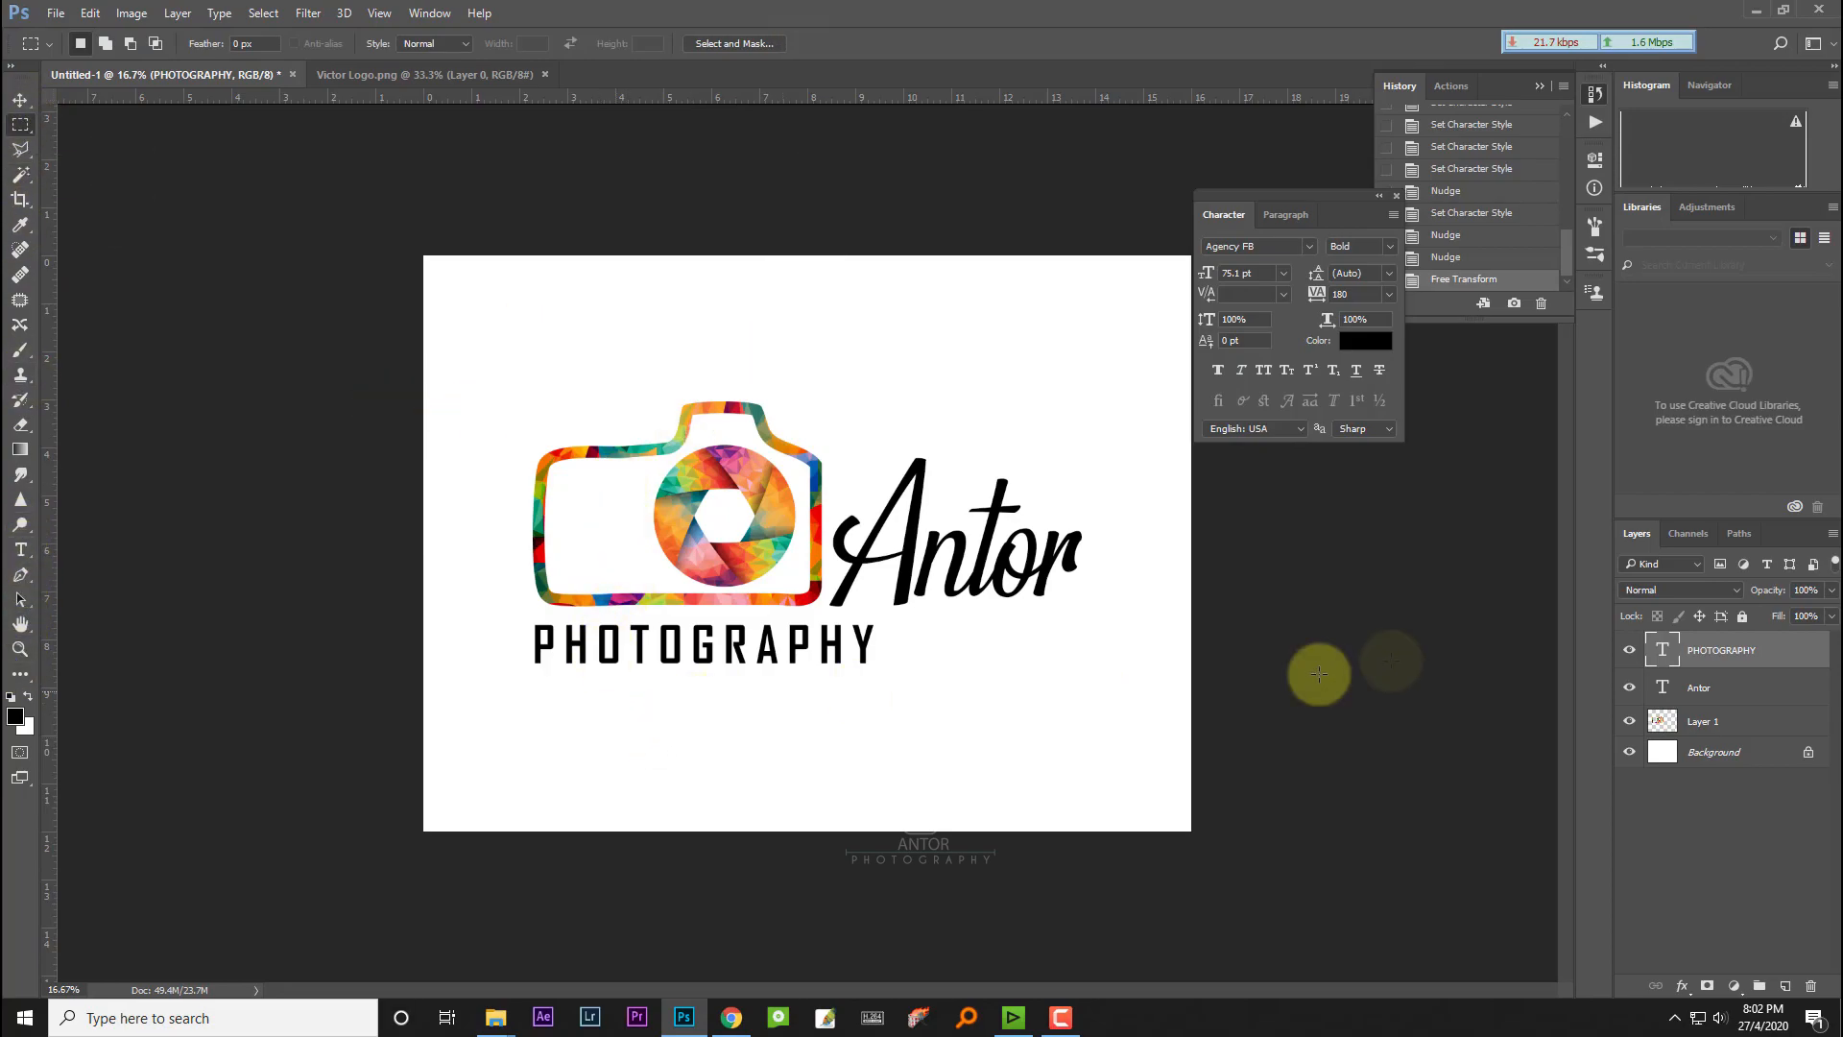
key(Caps_Lock)
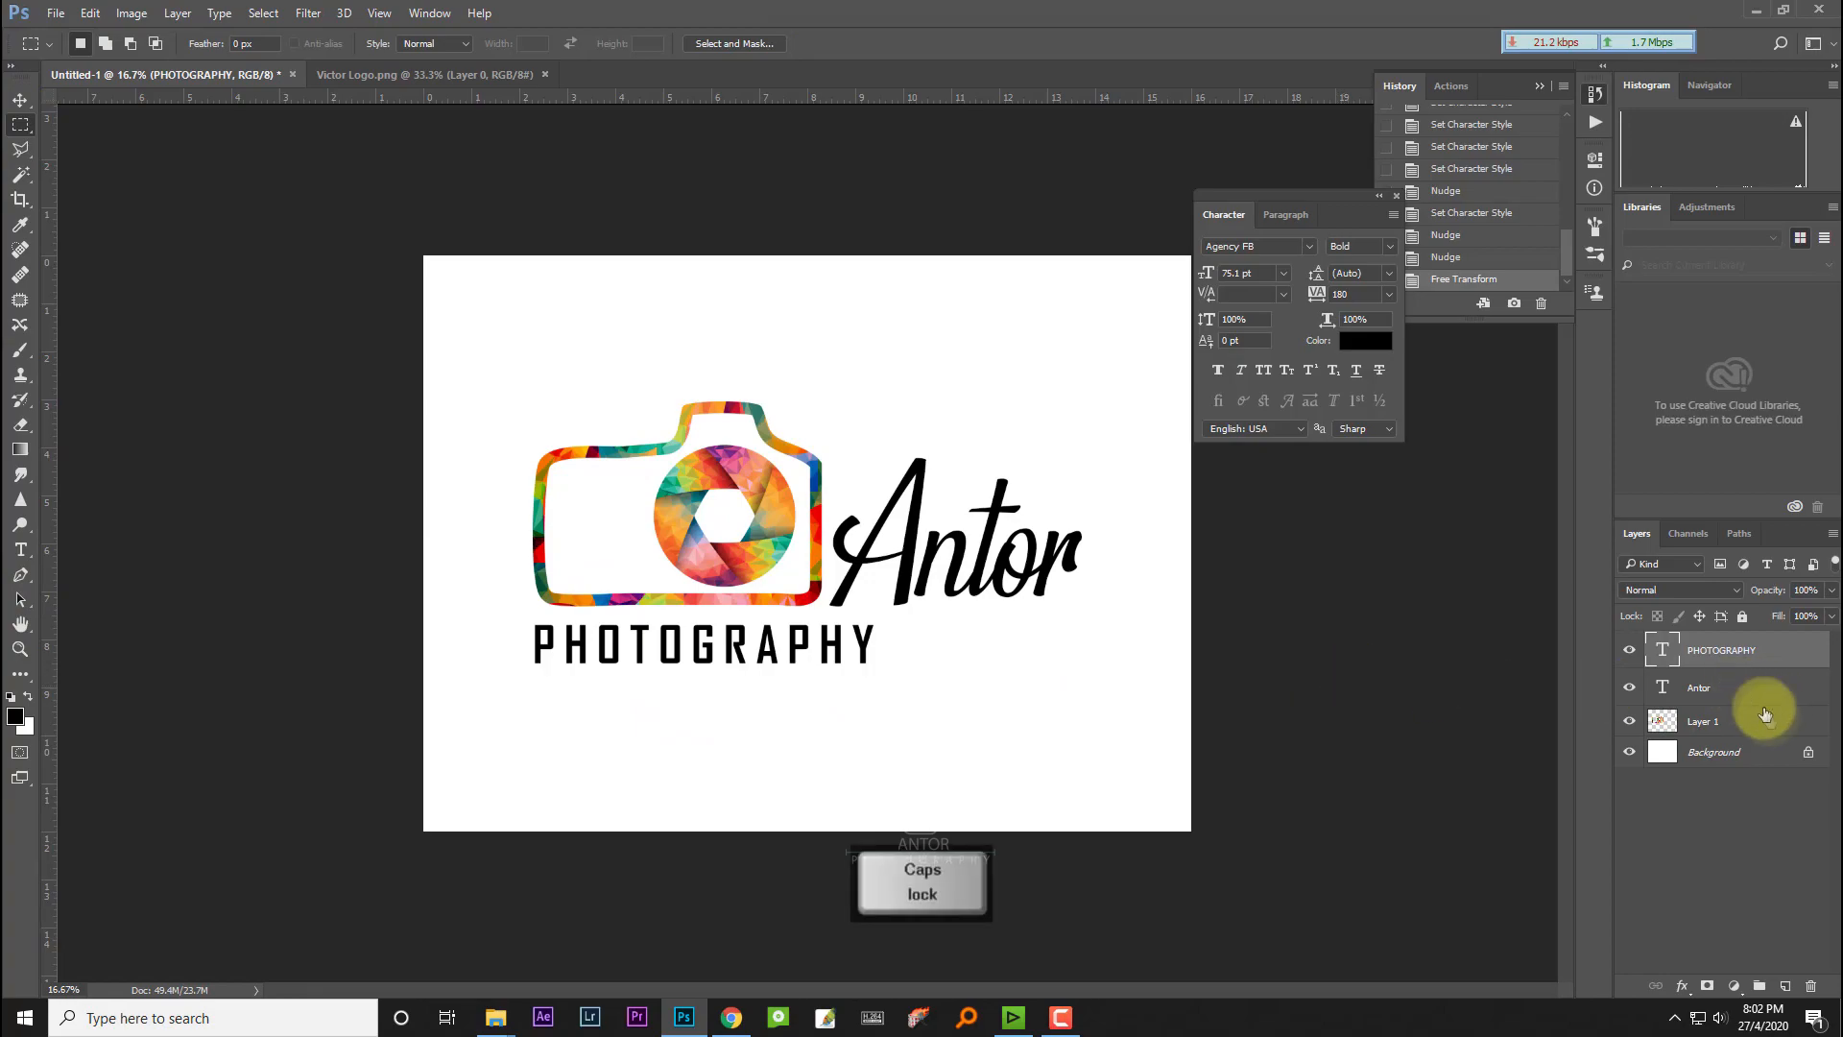
click(1785, 986)
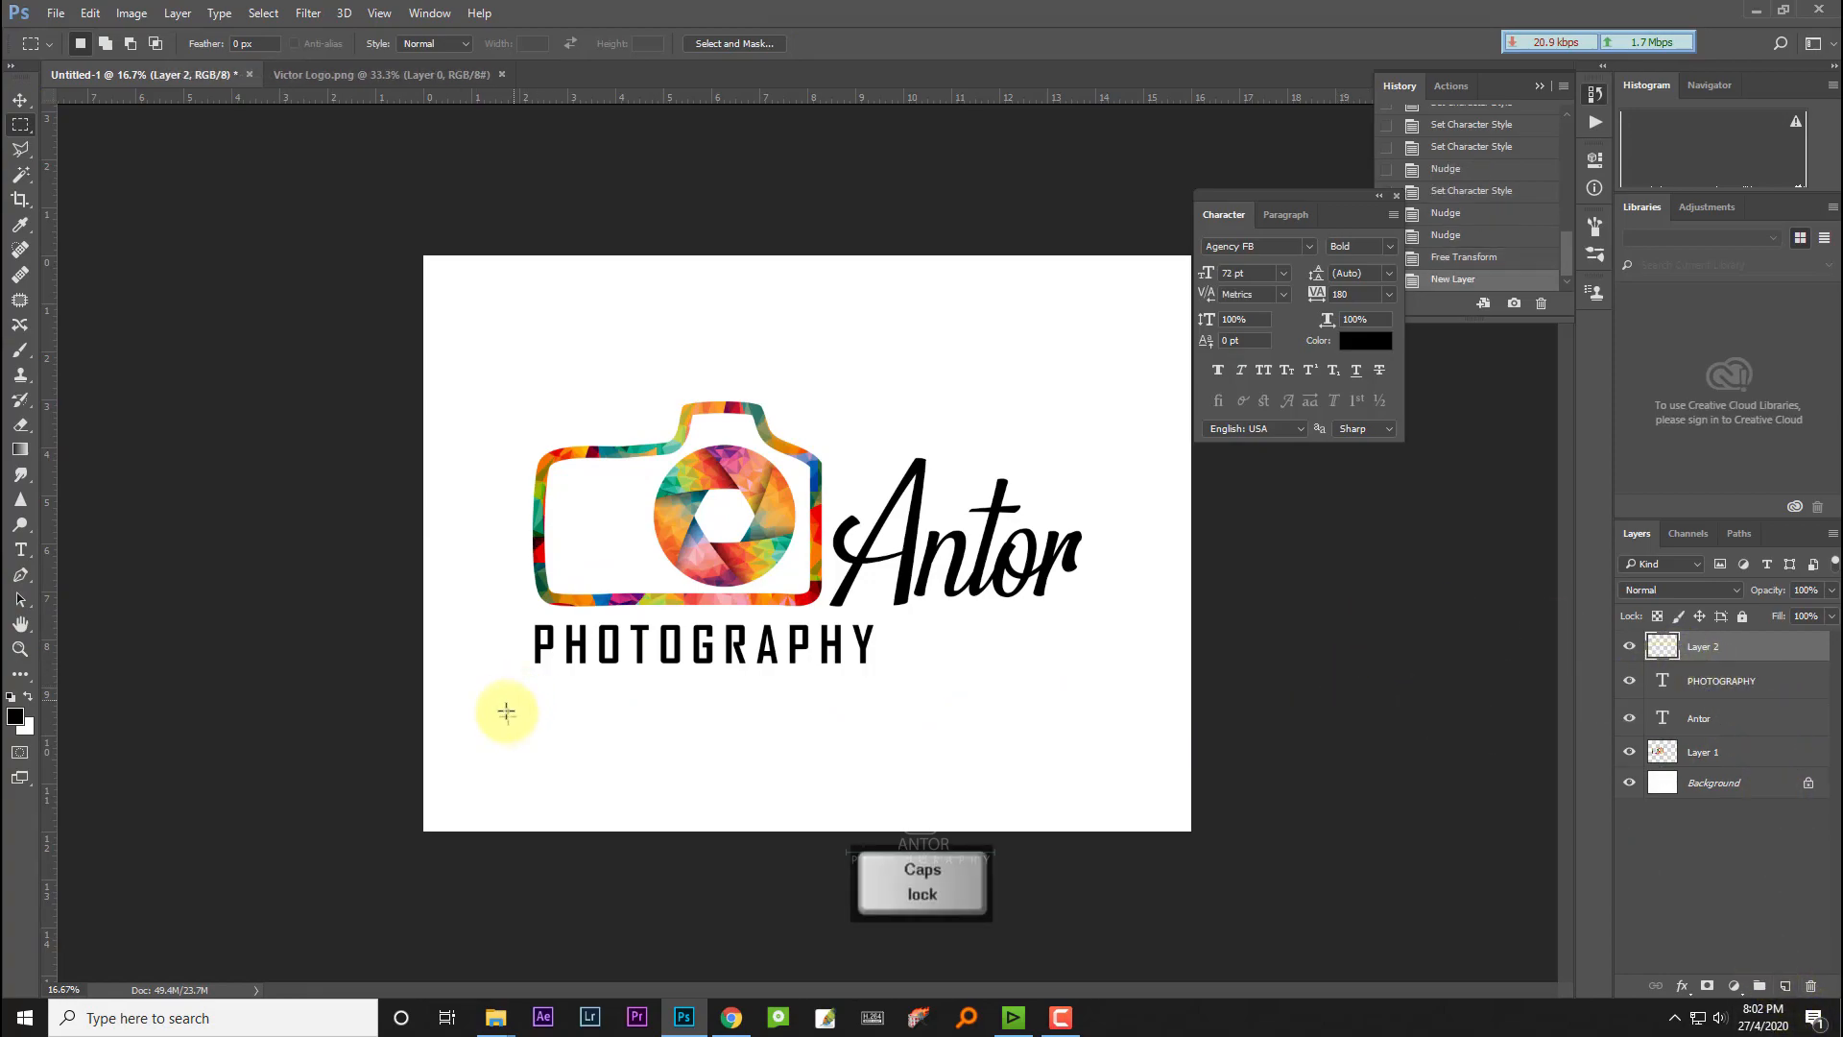
drag(535, 690, 1087, 684)
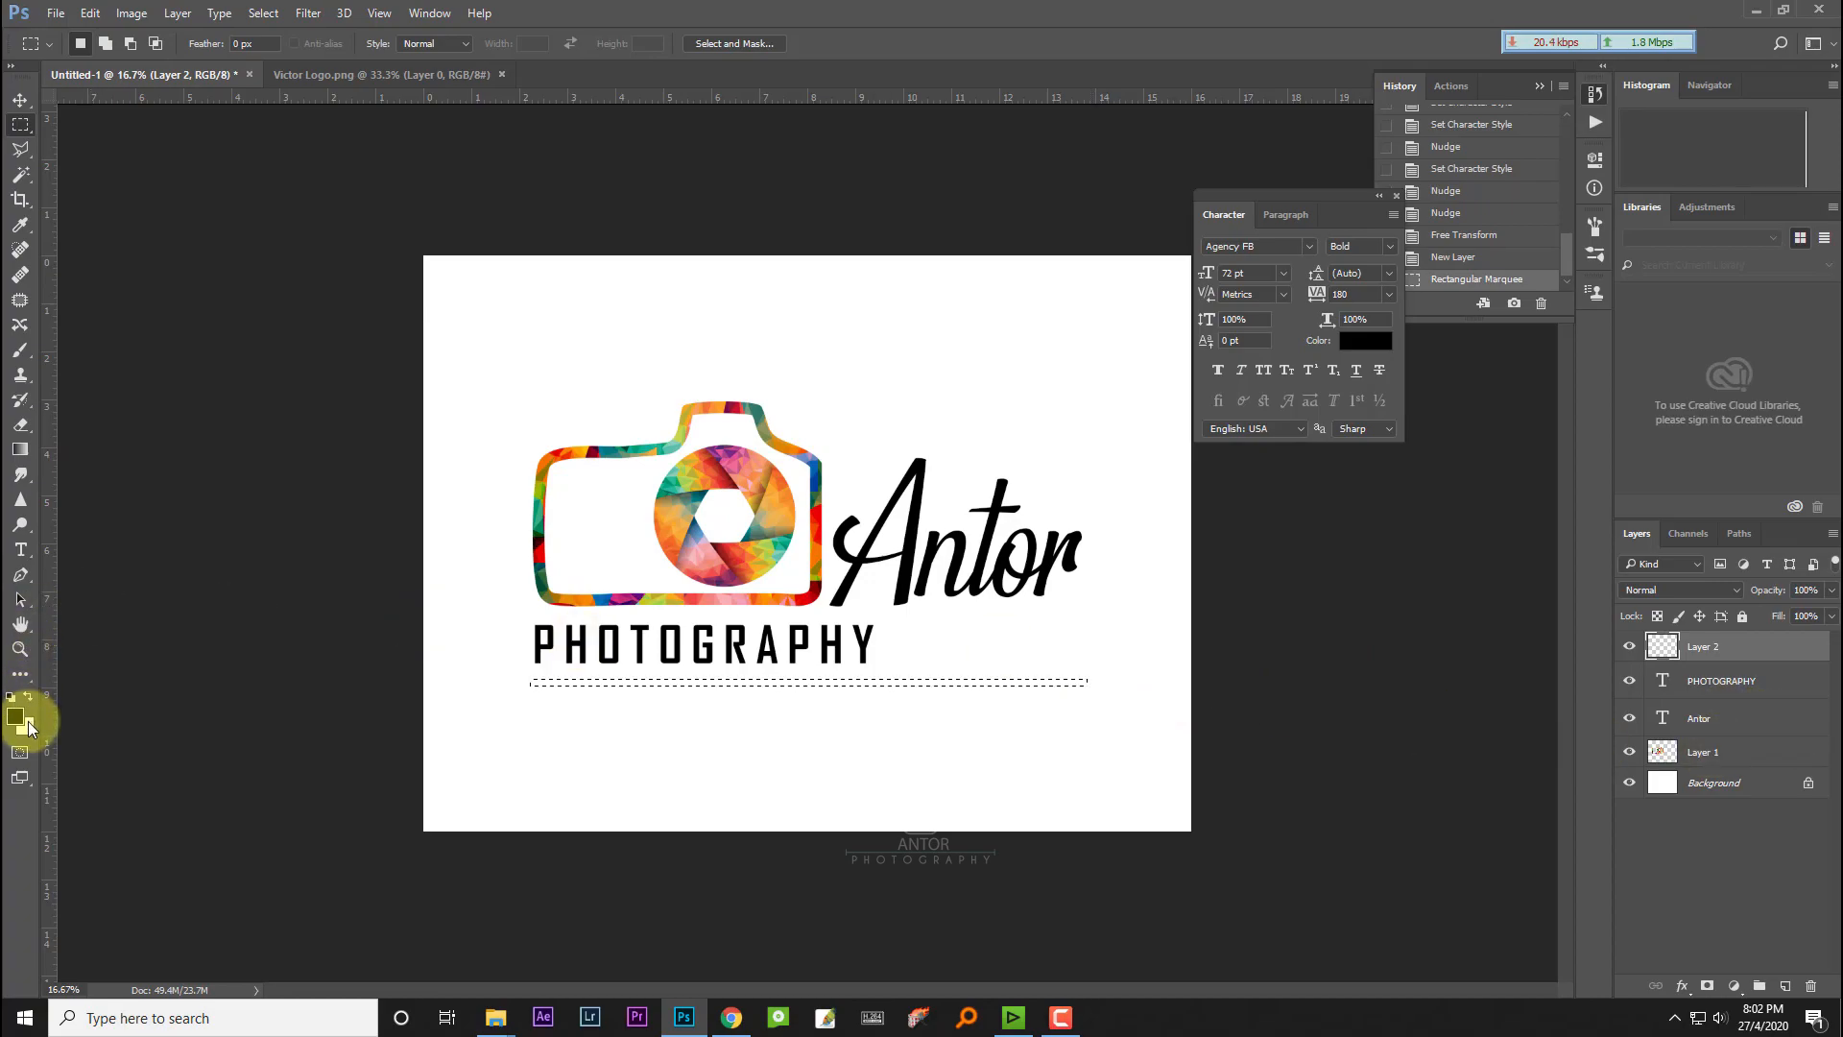
key(ctrl+Delete)
key(ctrl+d)
Step: Reduce the black line's height to about 66.67%, keeping its width unchanged
key(ctrl+minus)
key(ctrl+plus)
key(ctrl+plus)
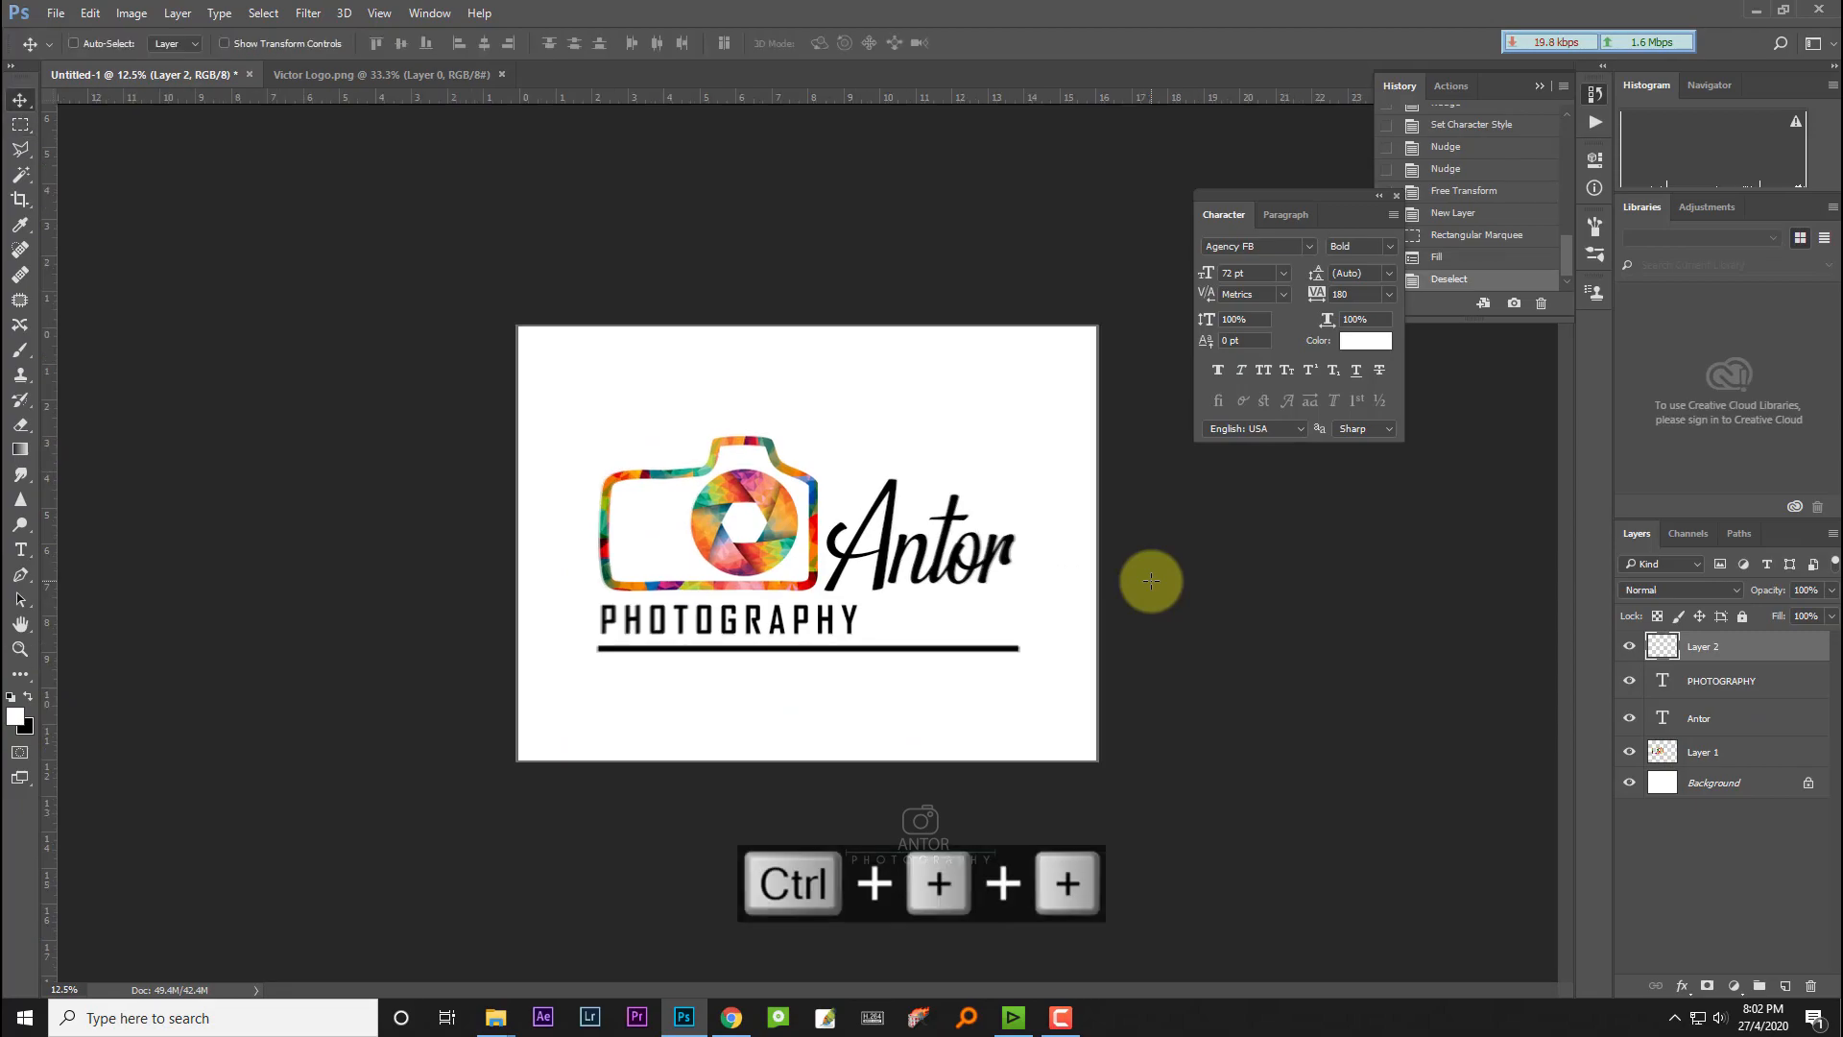
key(ctrl+t)
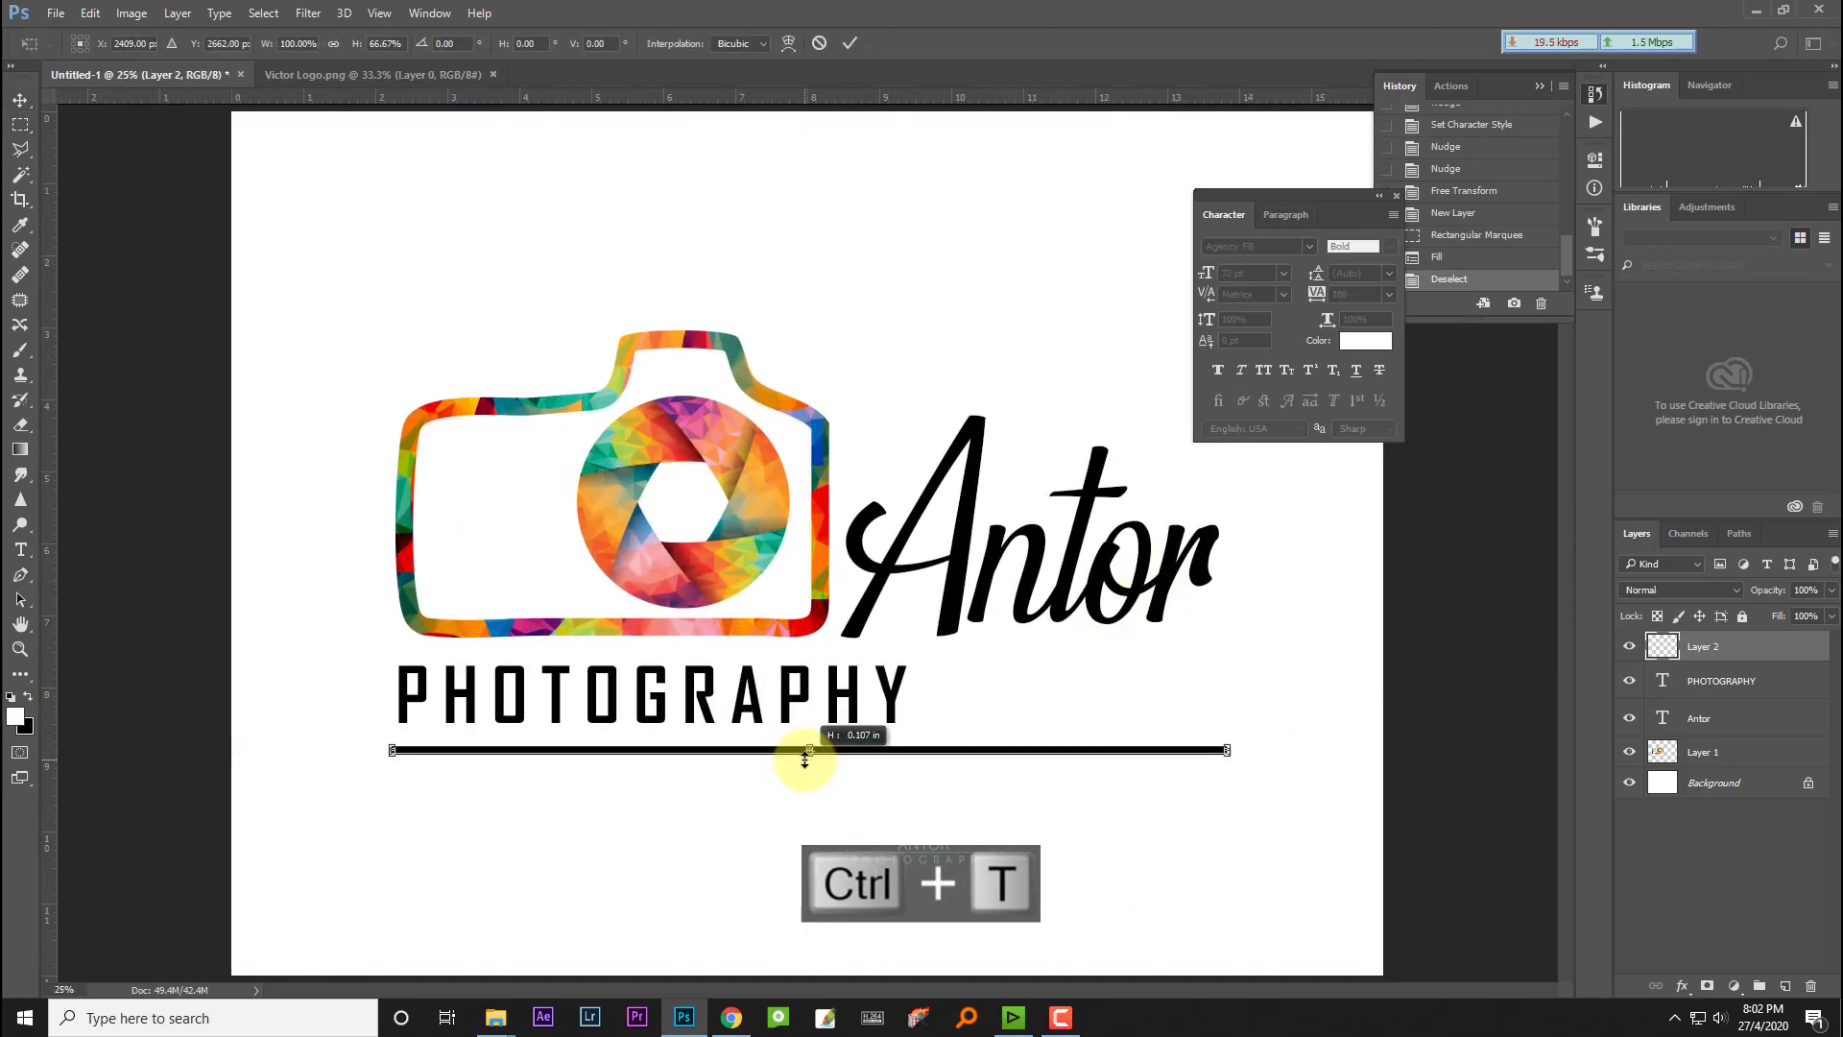
key(Return)
Step: Nudge the black line up close beneath PHOTOGRAPHY and align its left end with the text's first letter
key(Up)
key(Up)
key(Up)
key(Up)
key(Up)
key(Up)
key(Up)
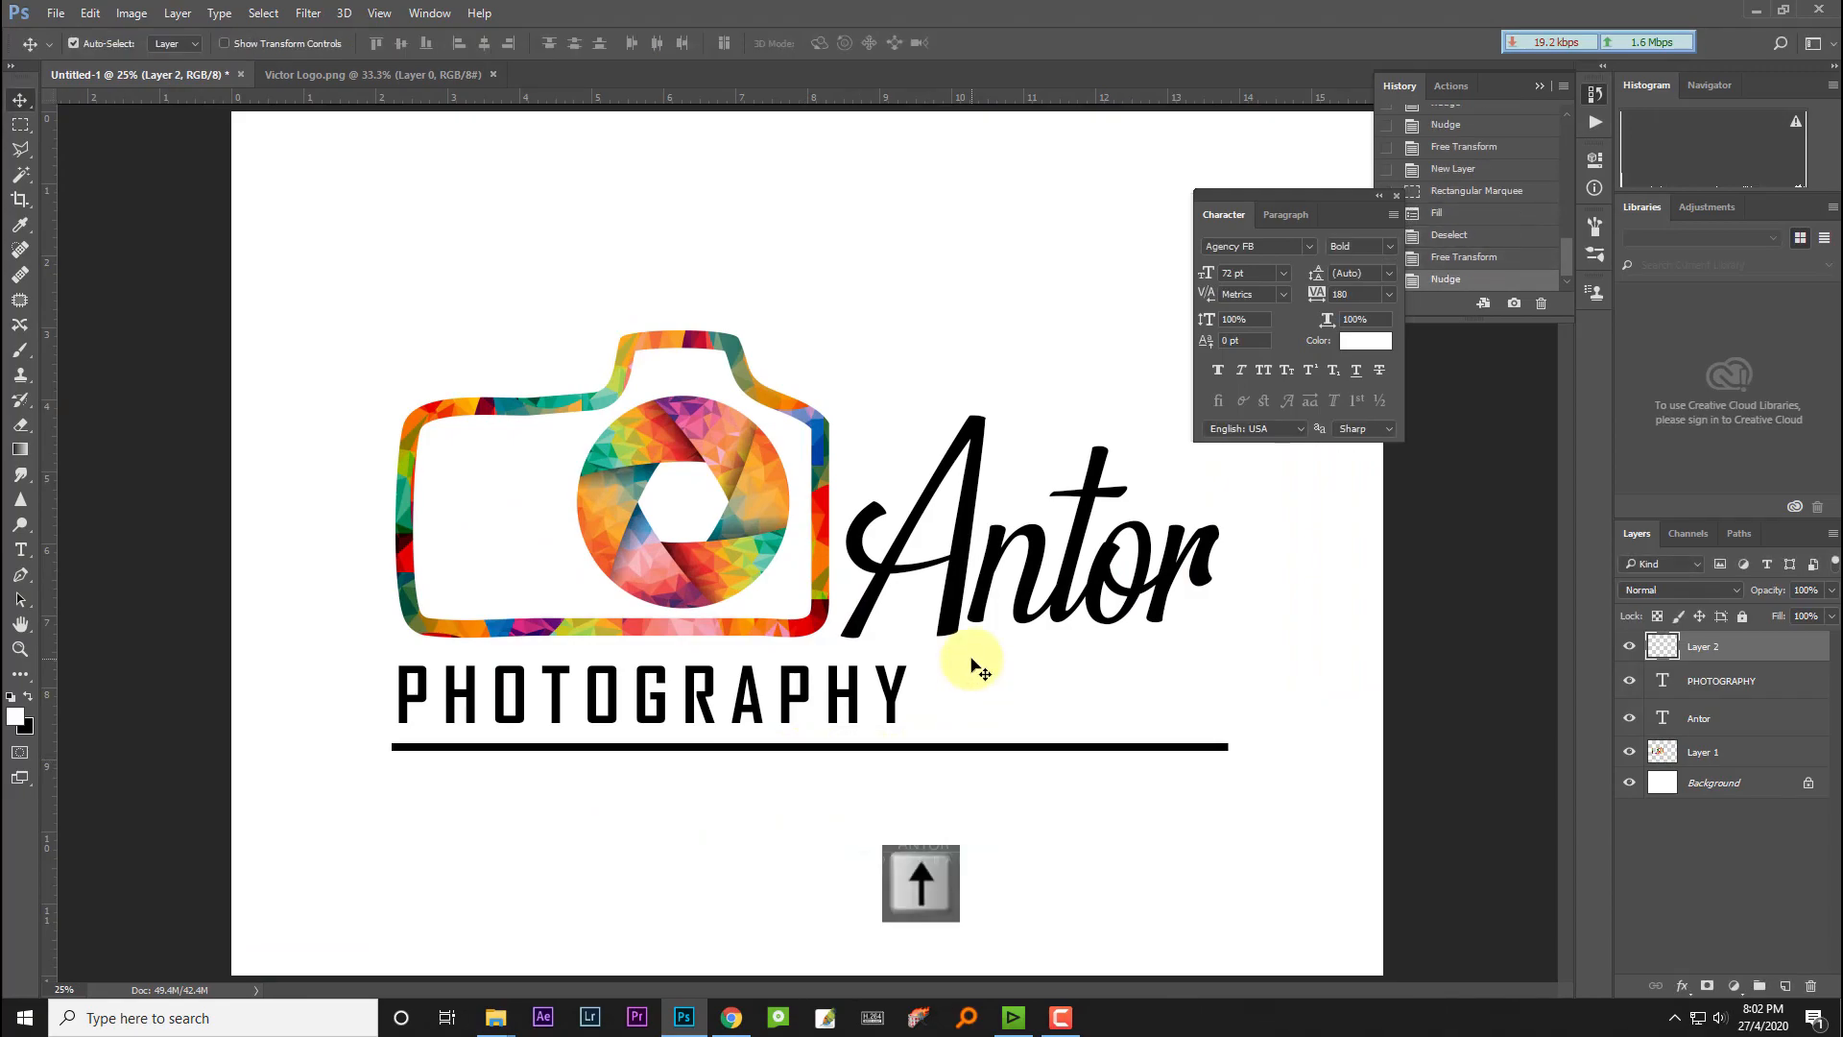
key(Down)
key(Down)
key(Down)
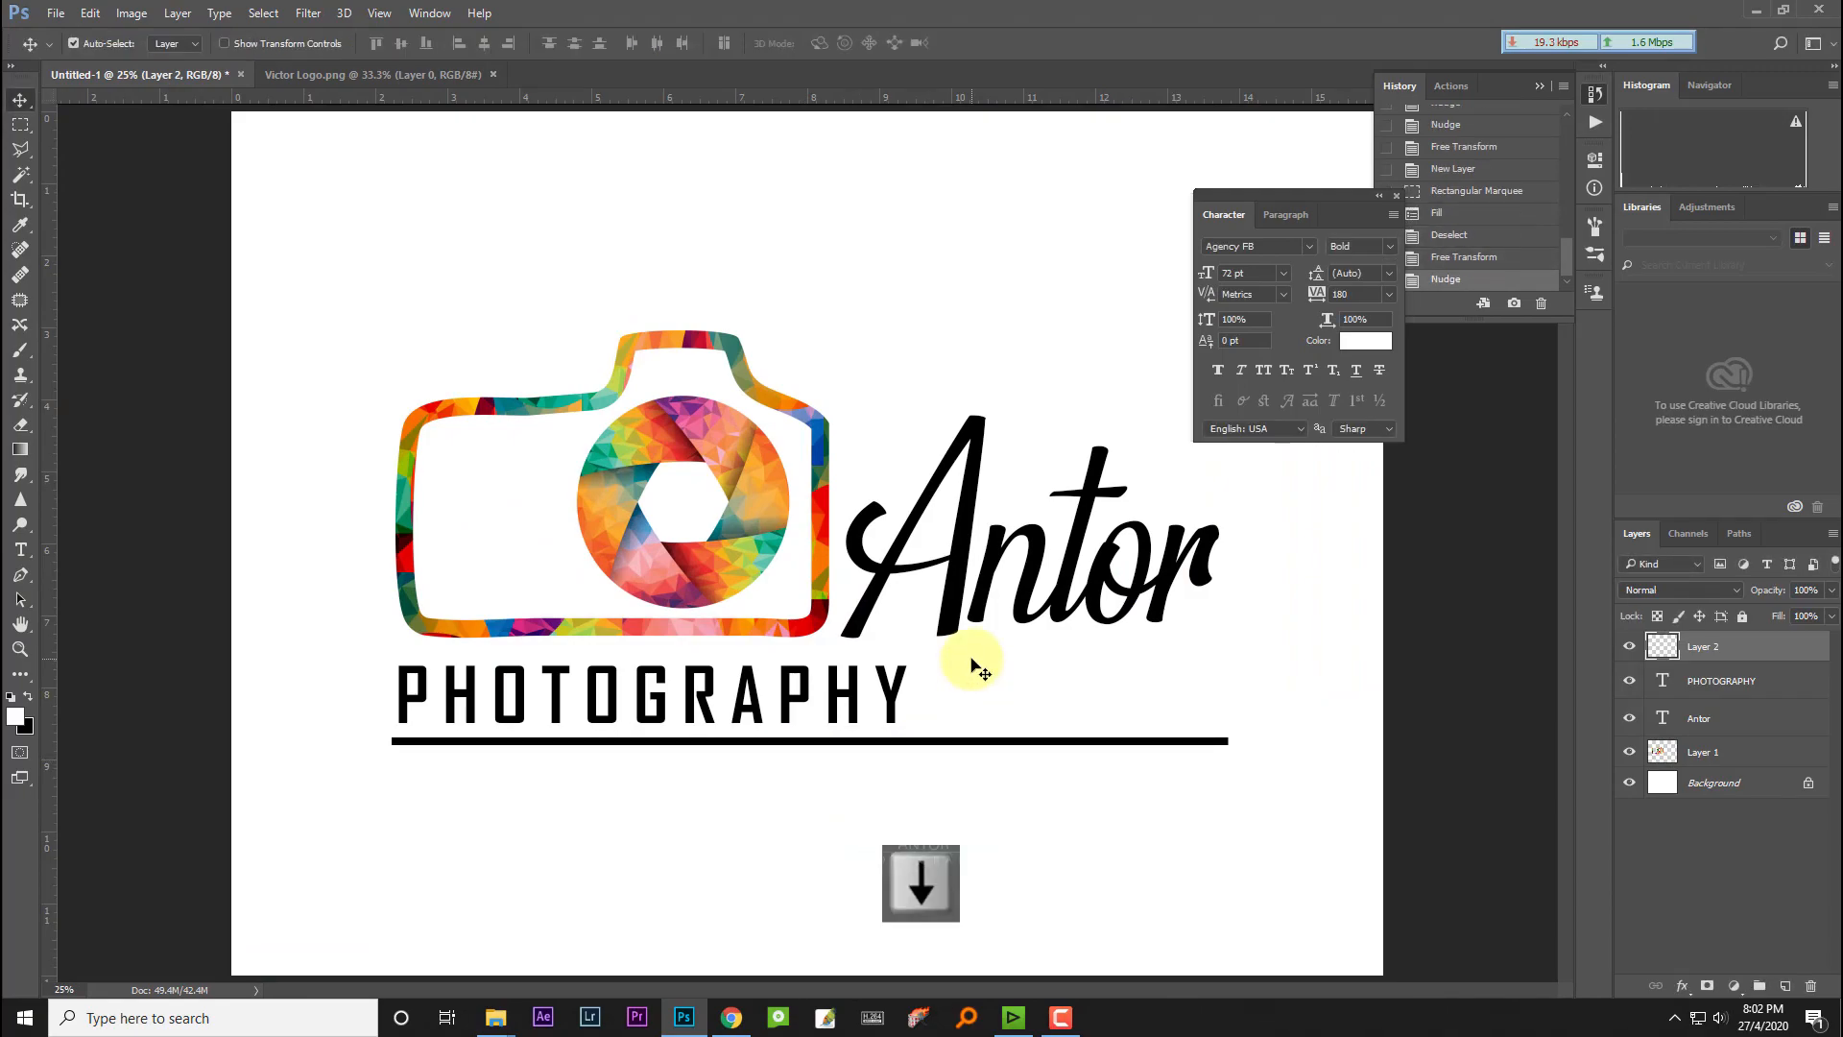
key(Up)
key(Up)
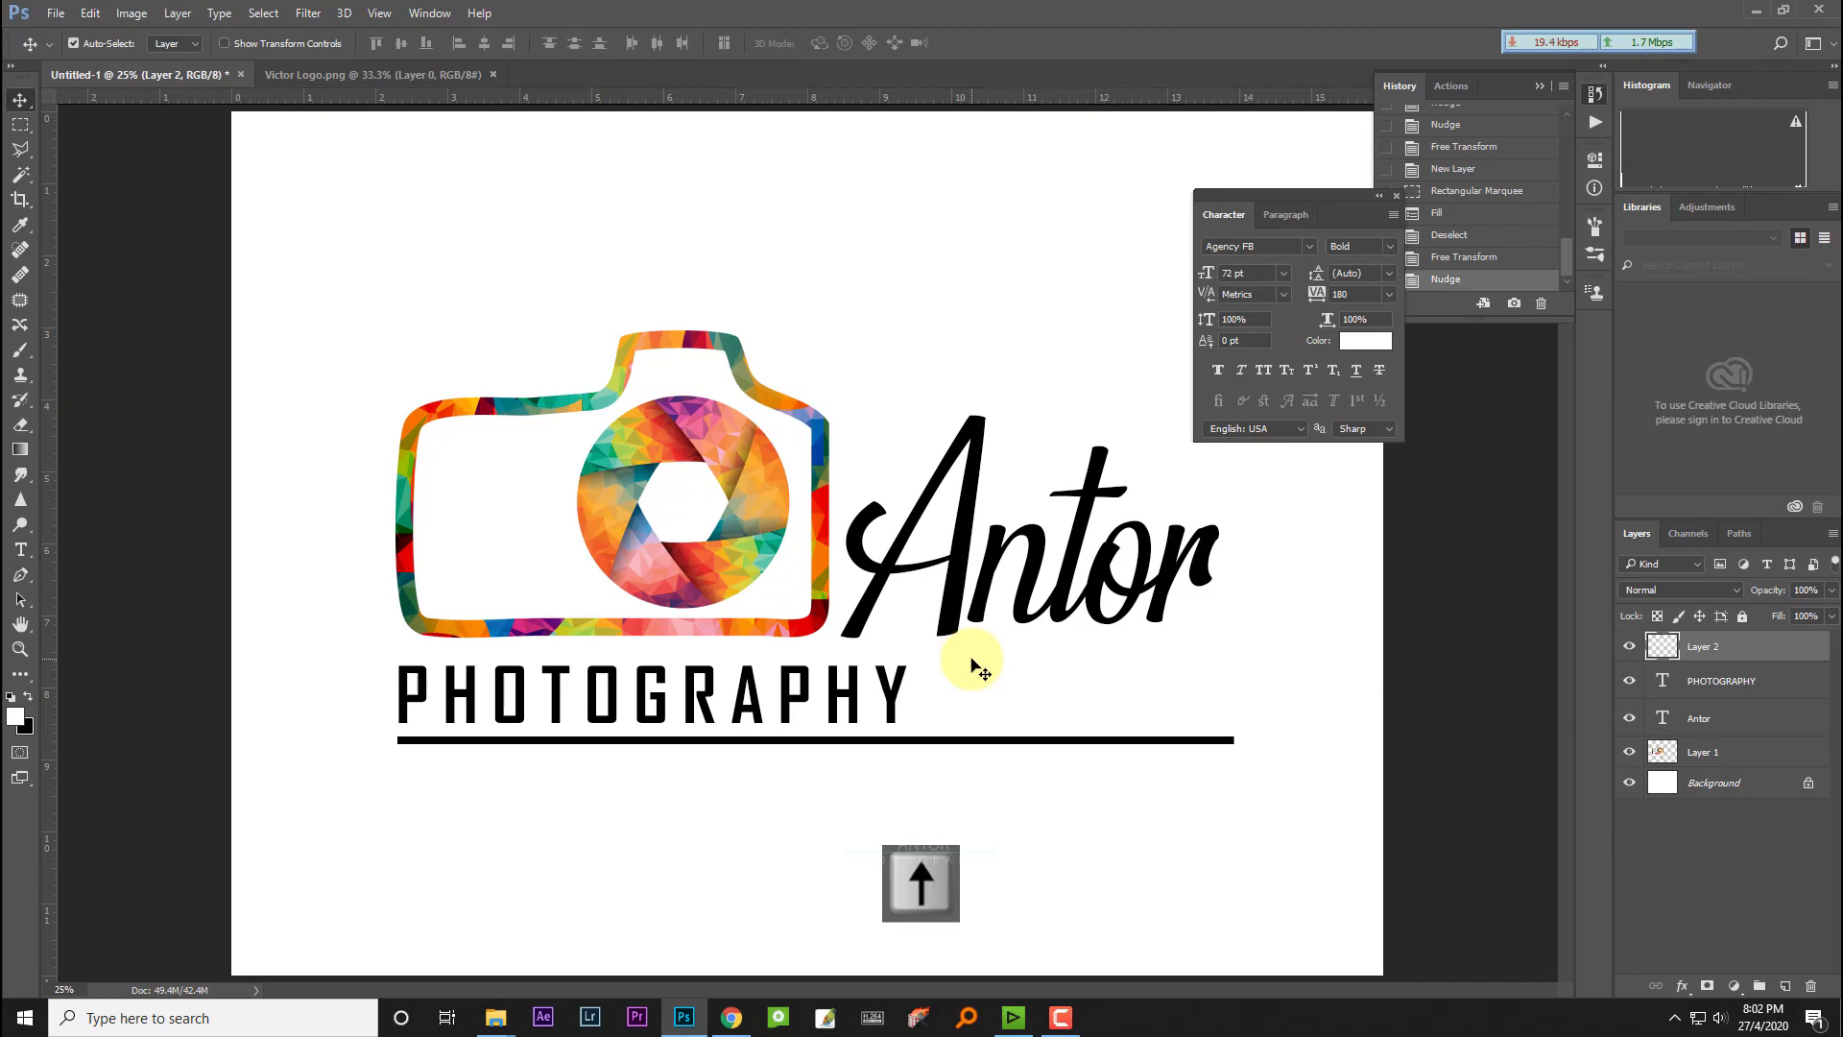
key(ctrl+t)
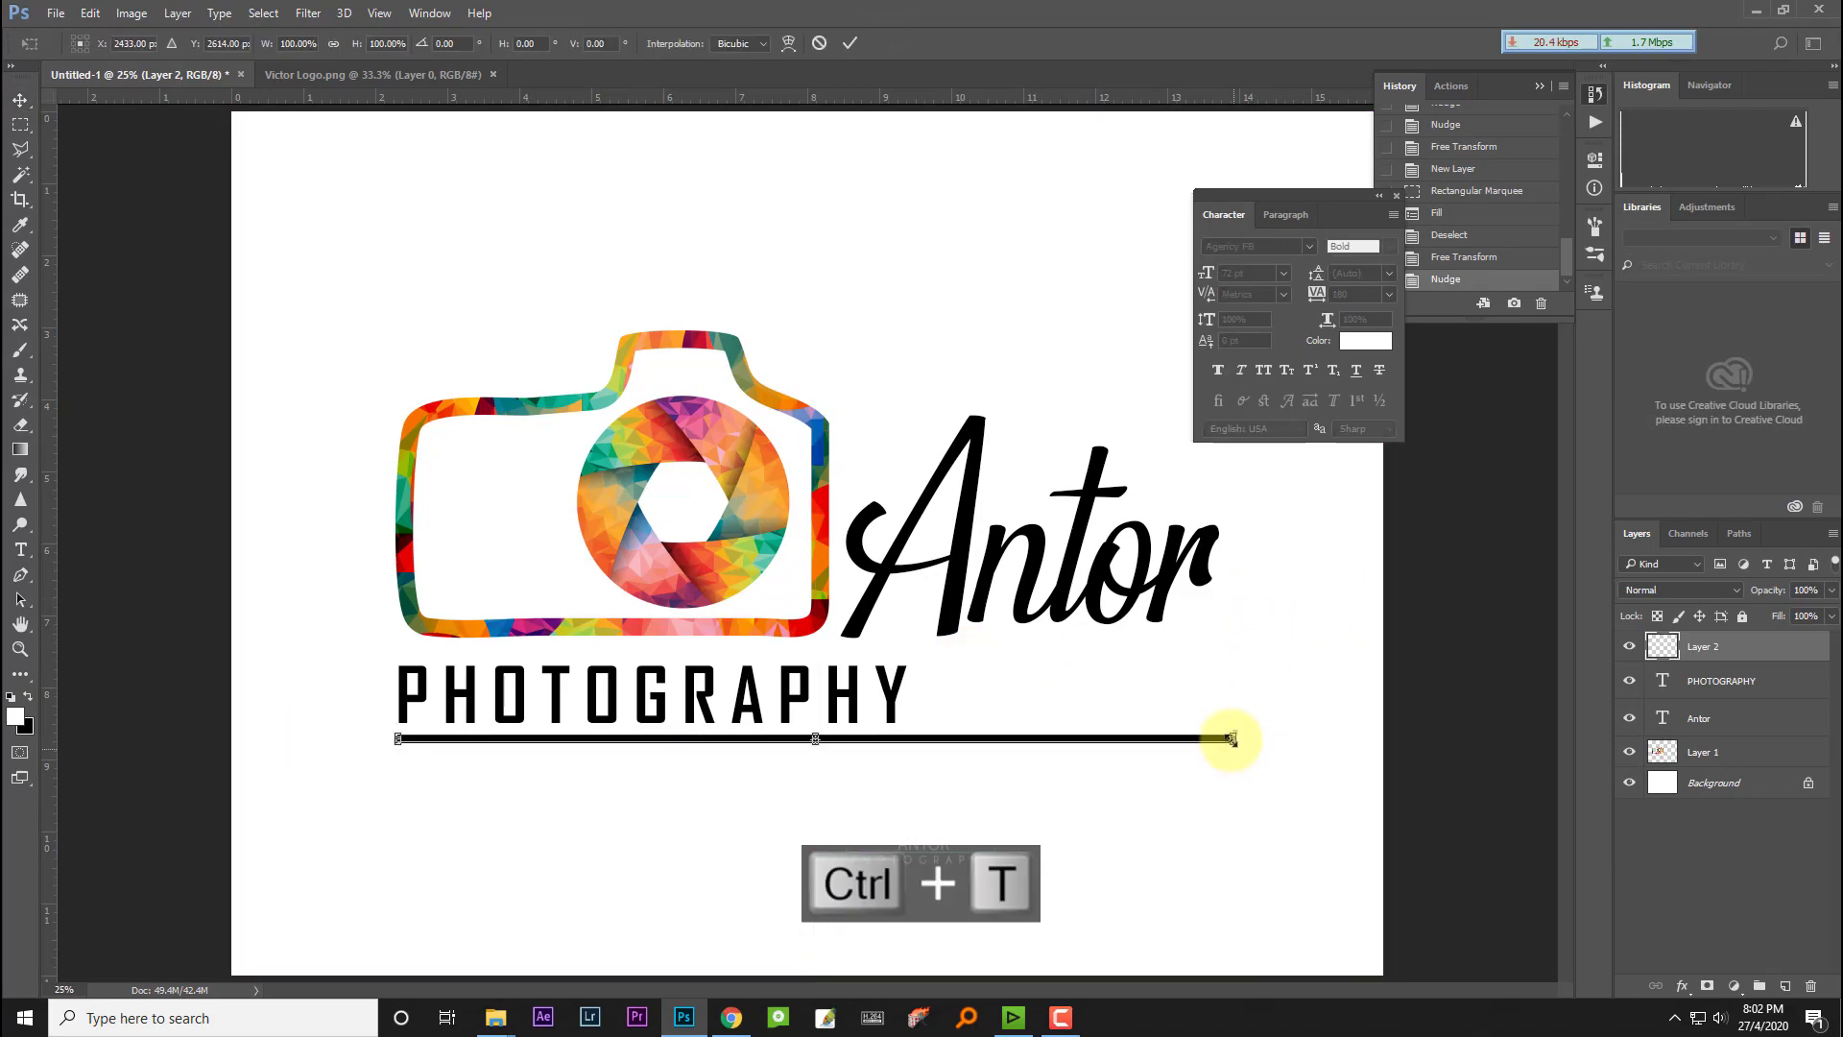
key(Return)
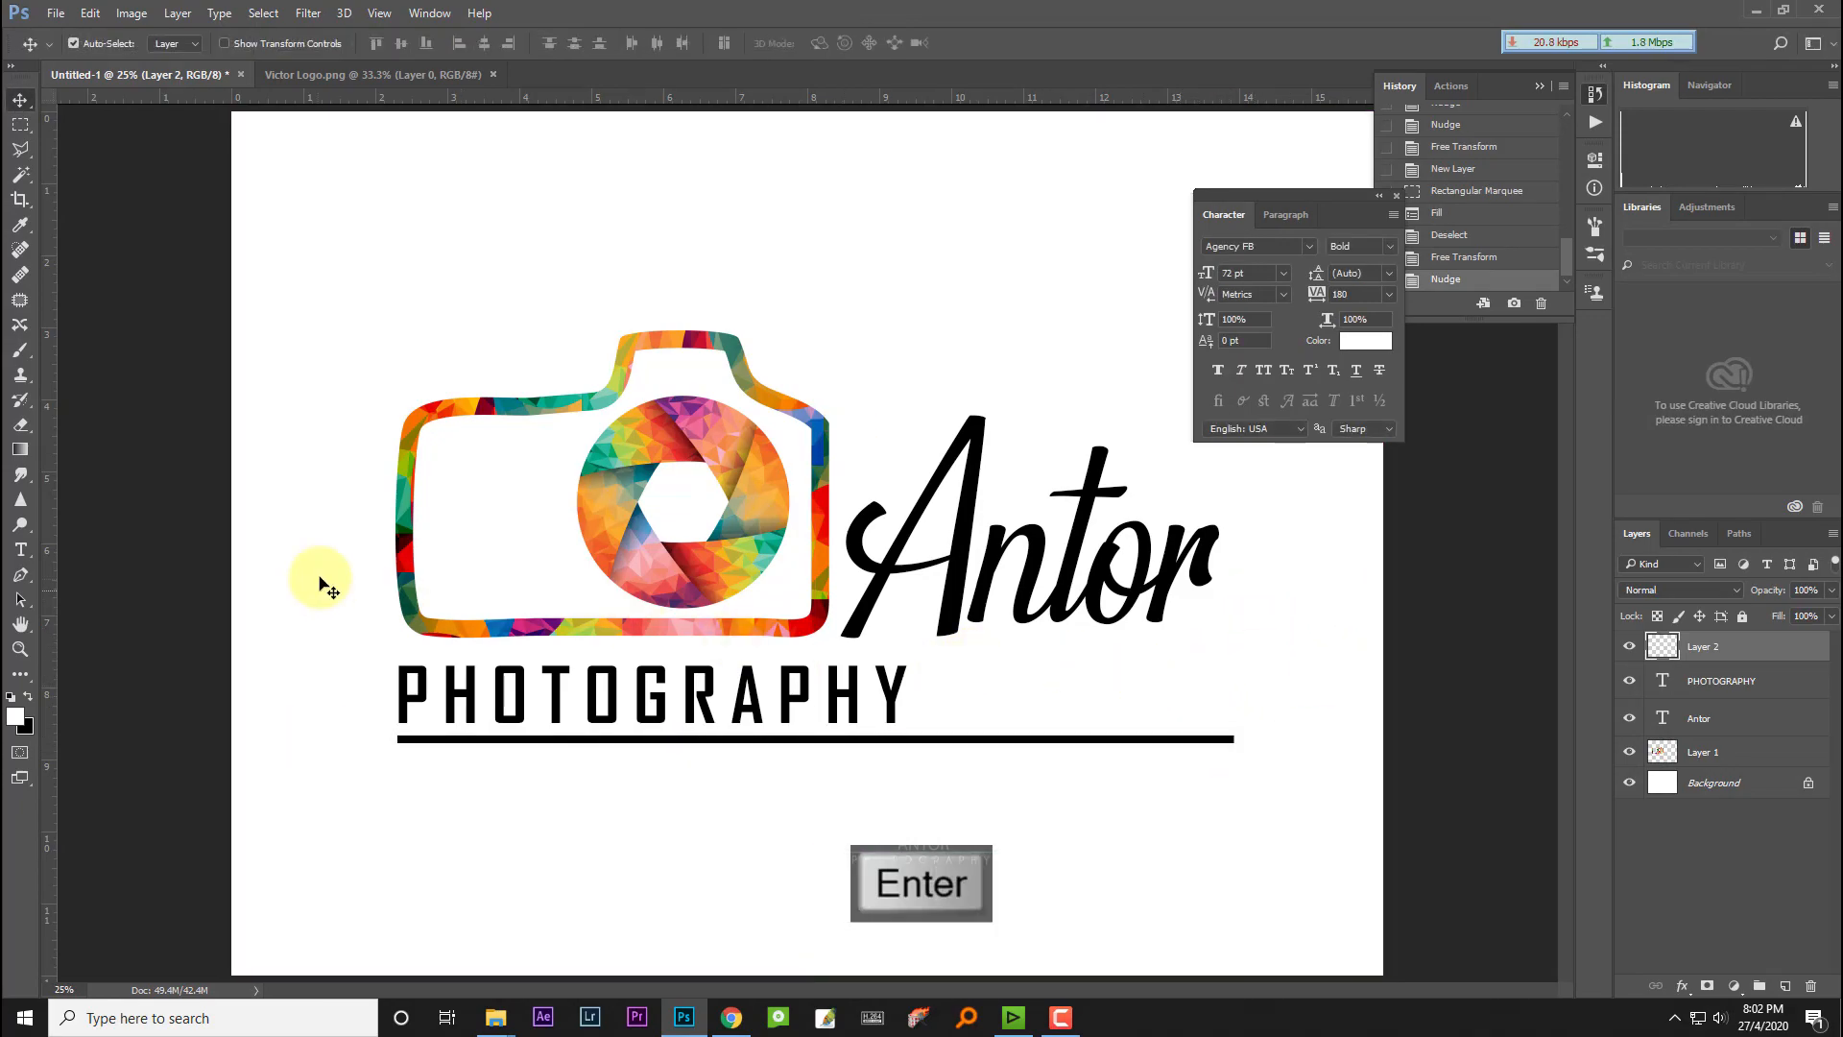
Step: Shorten the line to end at the right edge of Antor, using a temporary vertical guide there and removing it
drag(43, 565, 1219, 713)
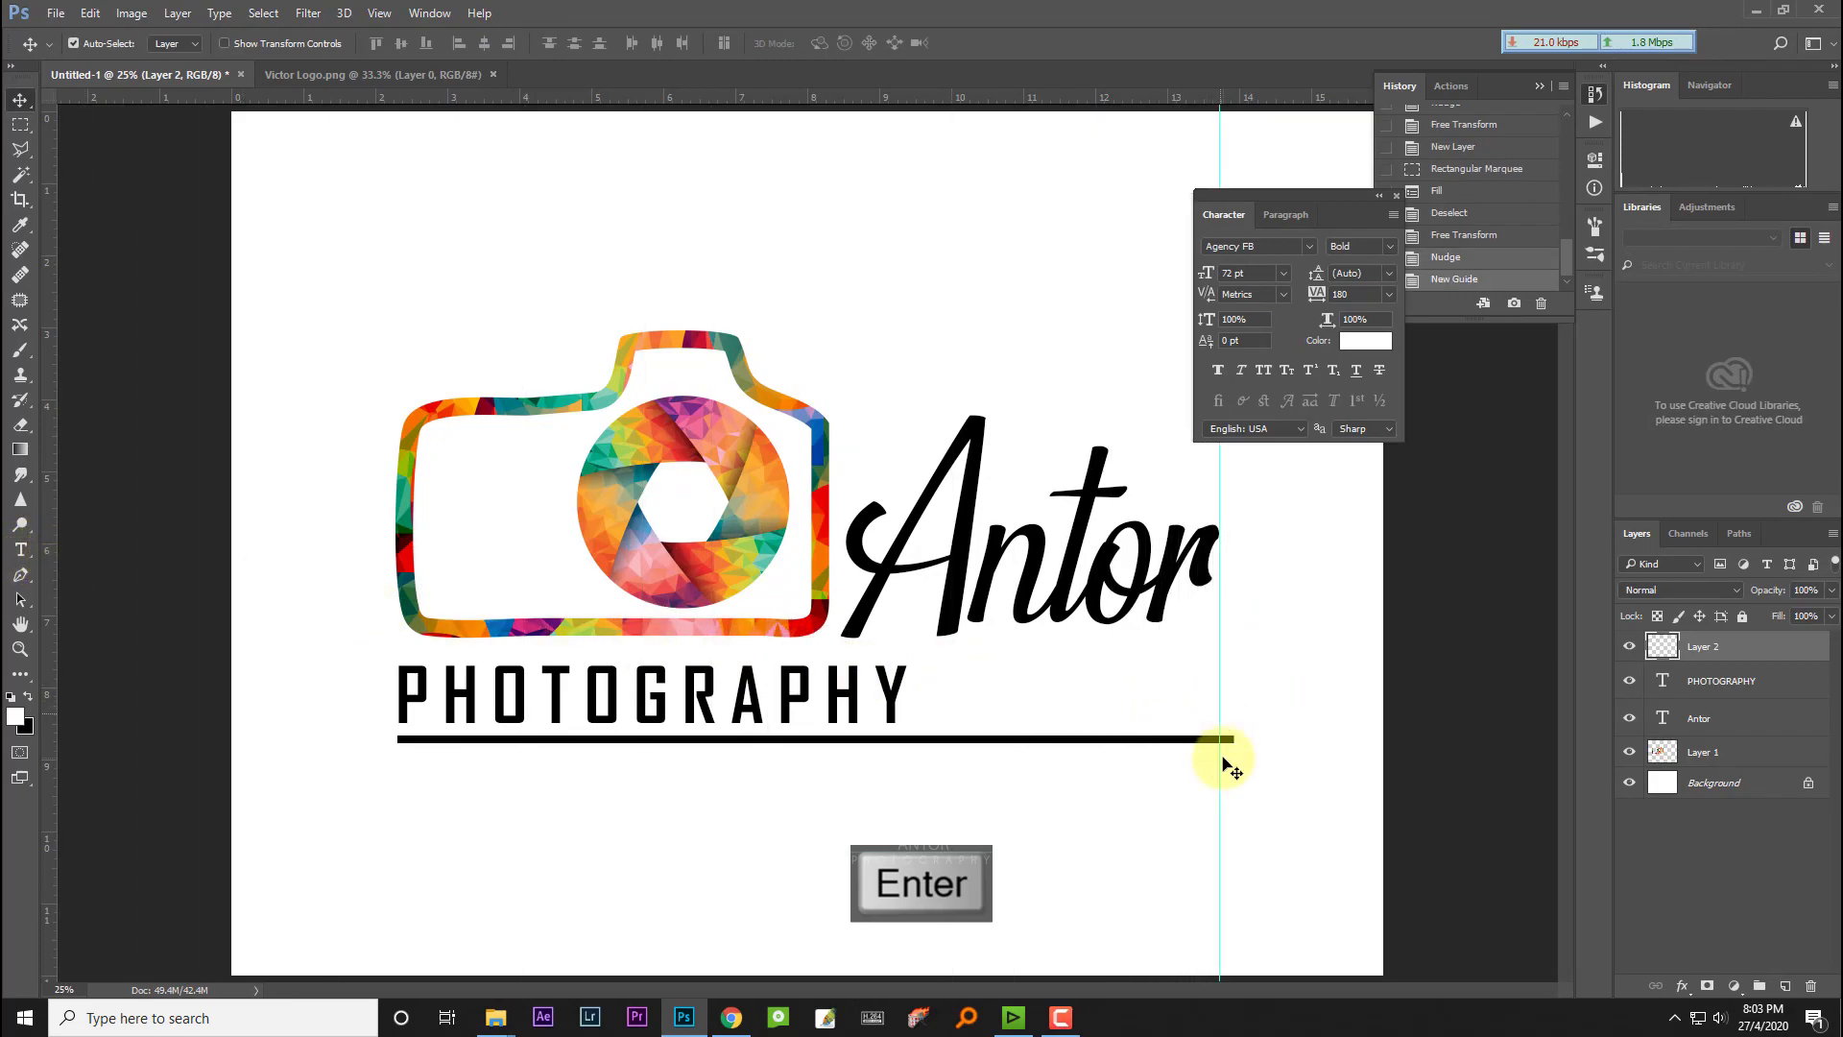
key(ctrl+t)
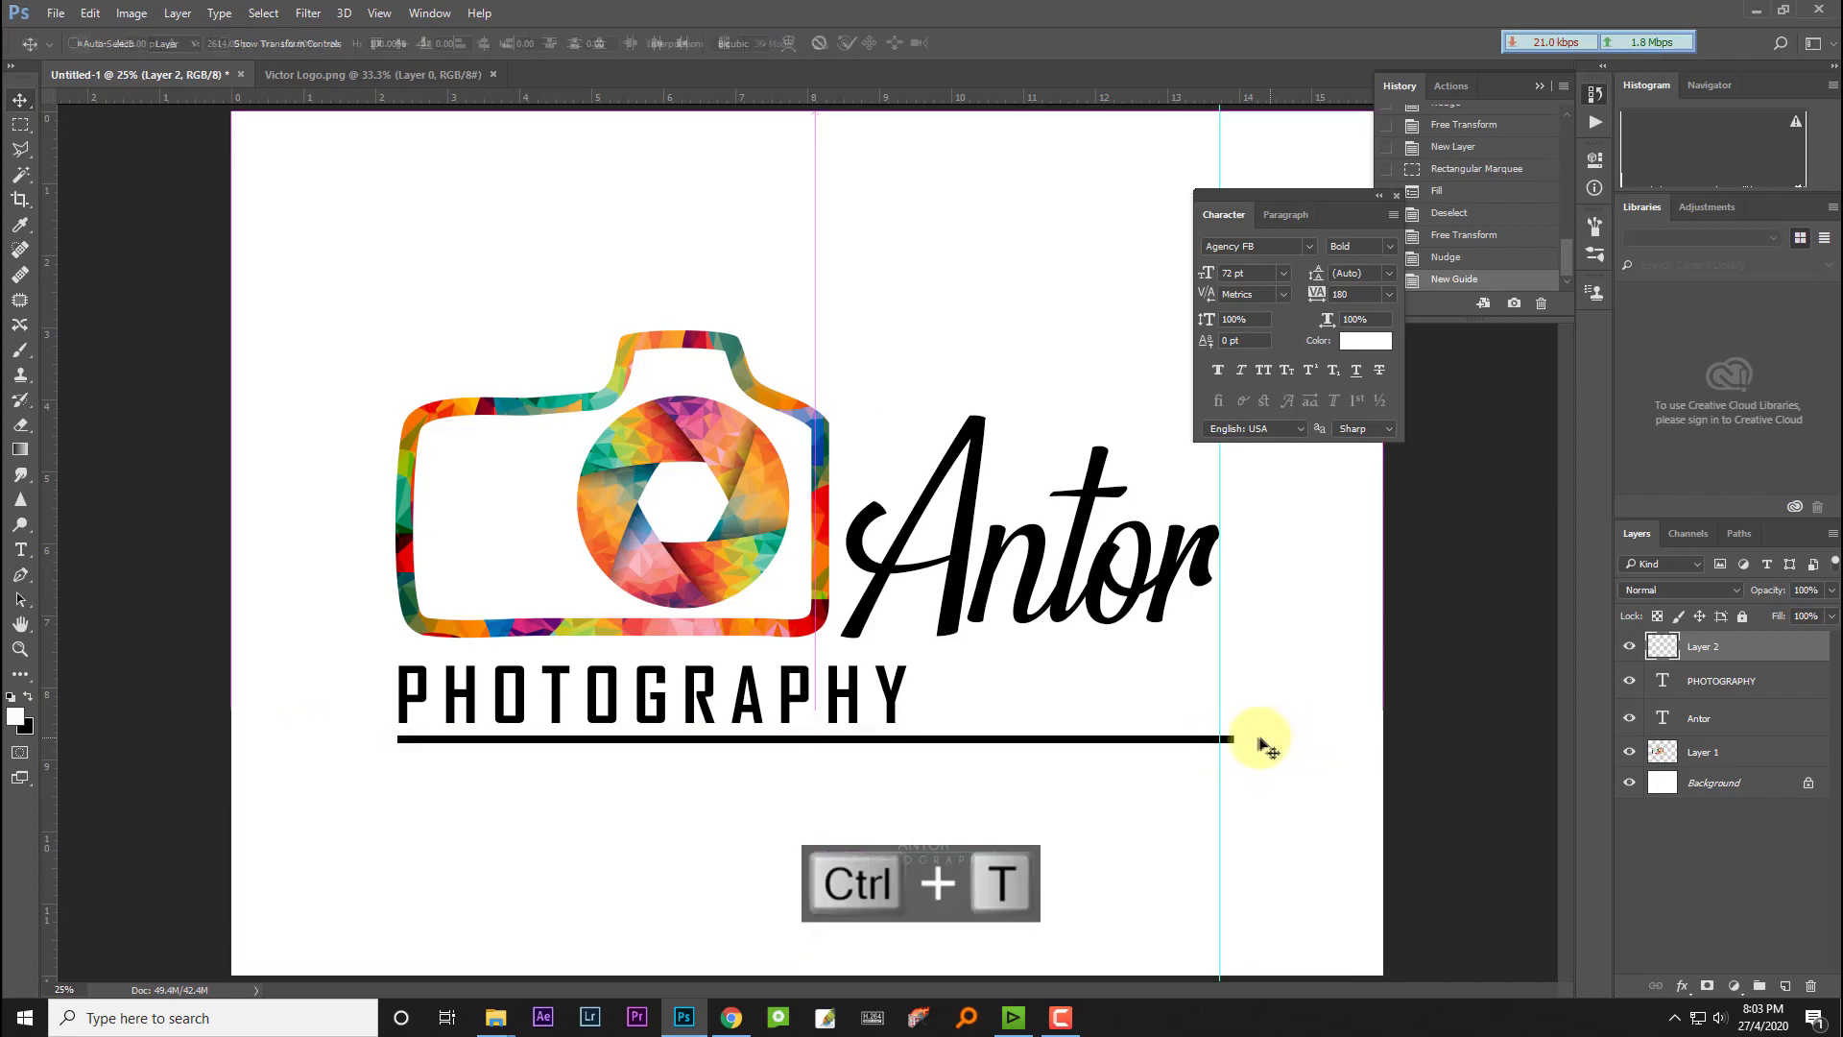
drag(1219, 739, 1221, 739)
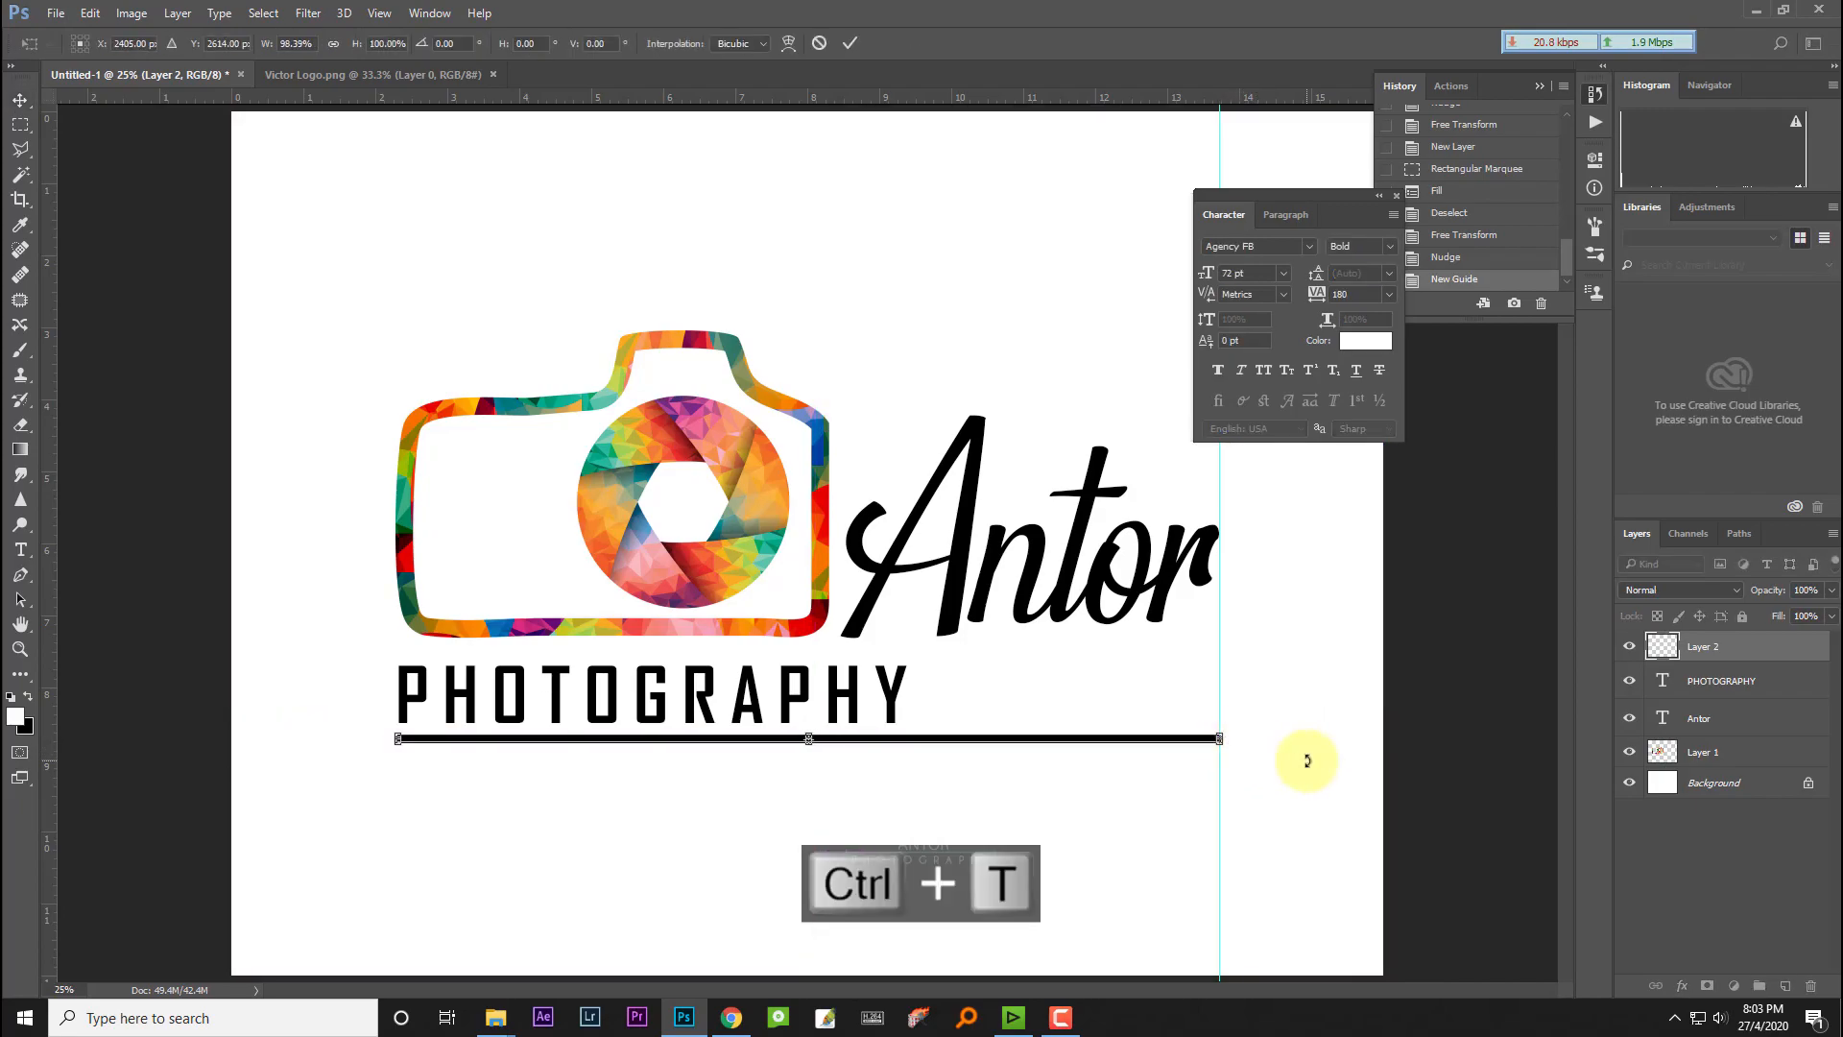
key(Return)
drag(886, 667, 50, 451)
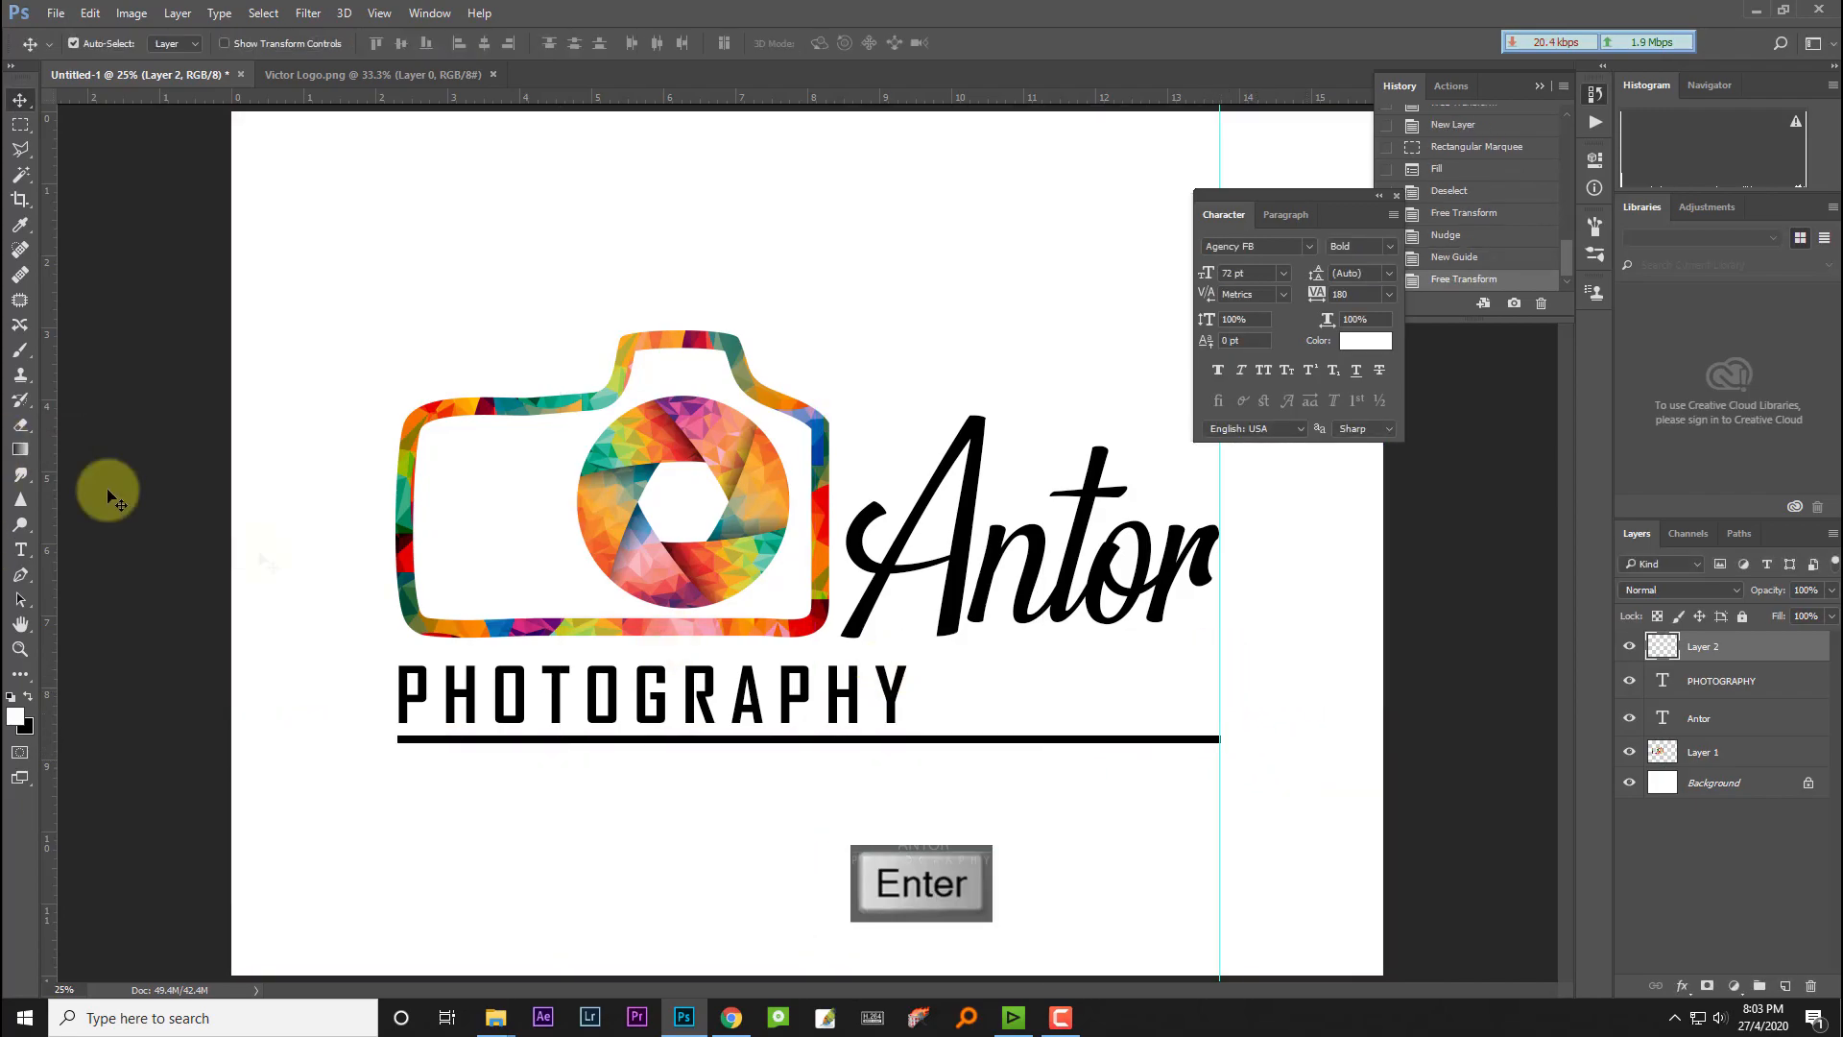
key(ctrl+minus)
key(ctrl+minus)
key(ctrl+plus)
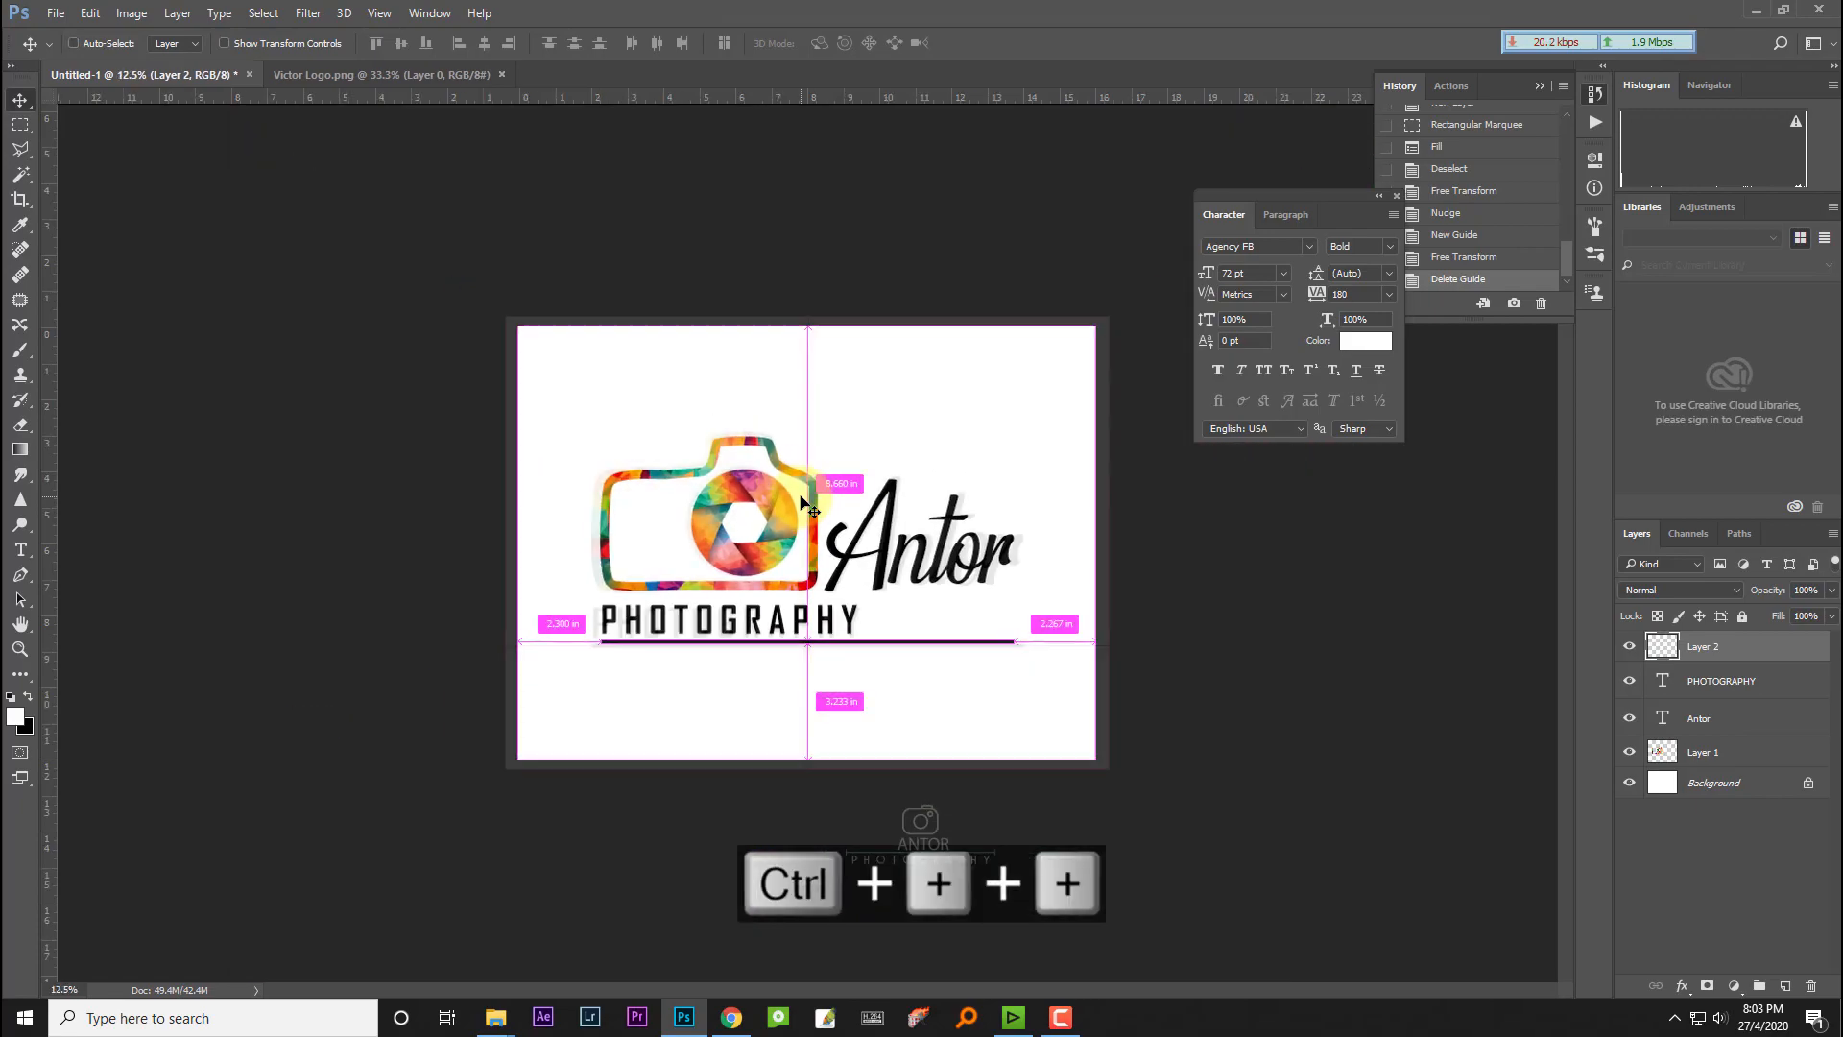
key(ctrl+plus)
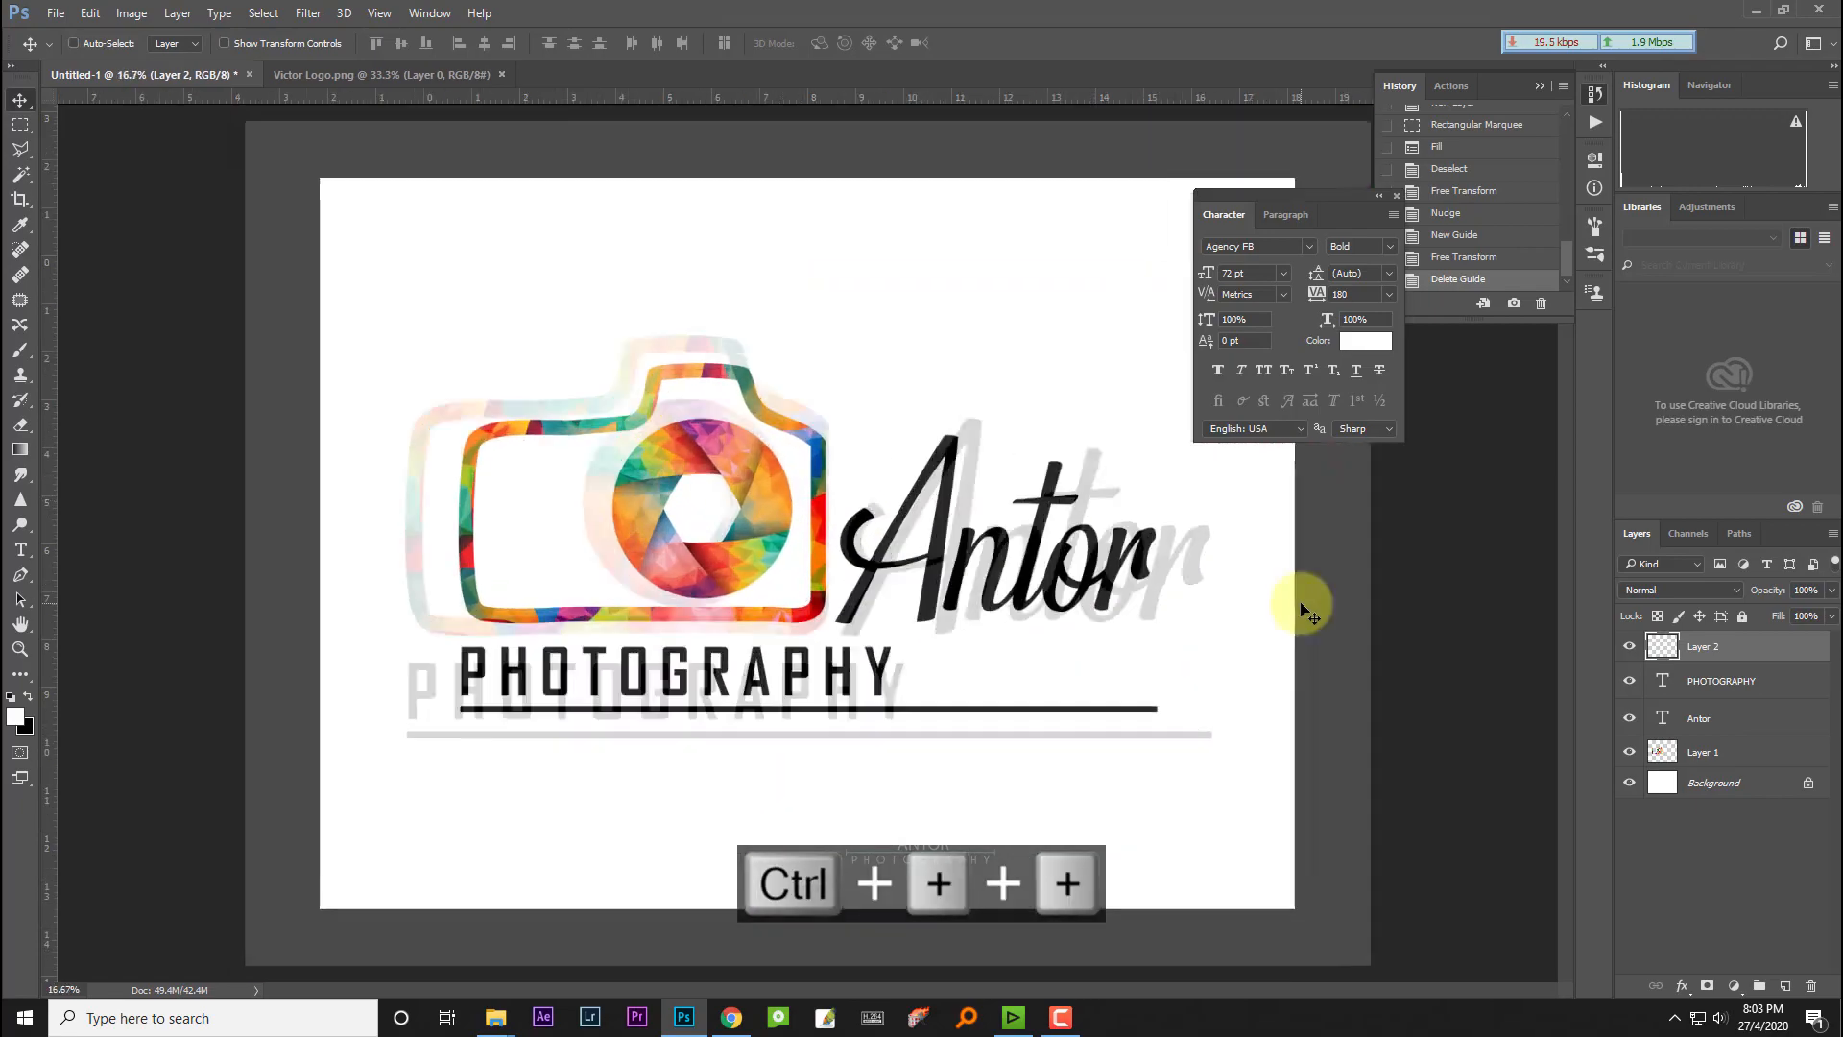
key(ctrl+minus)
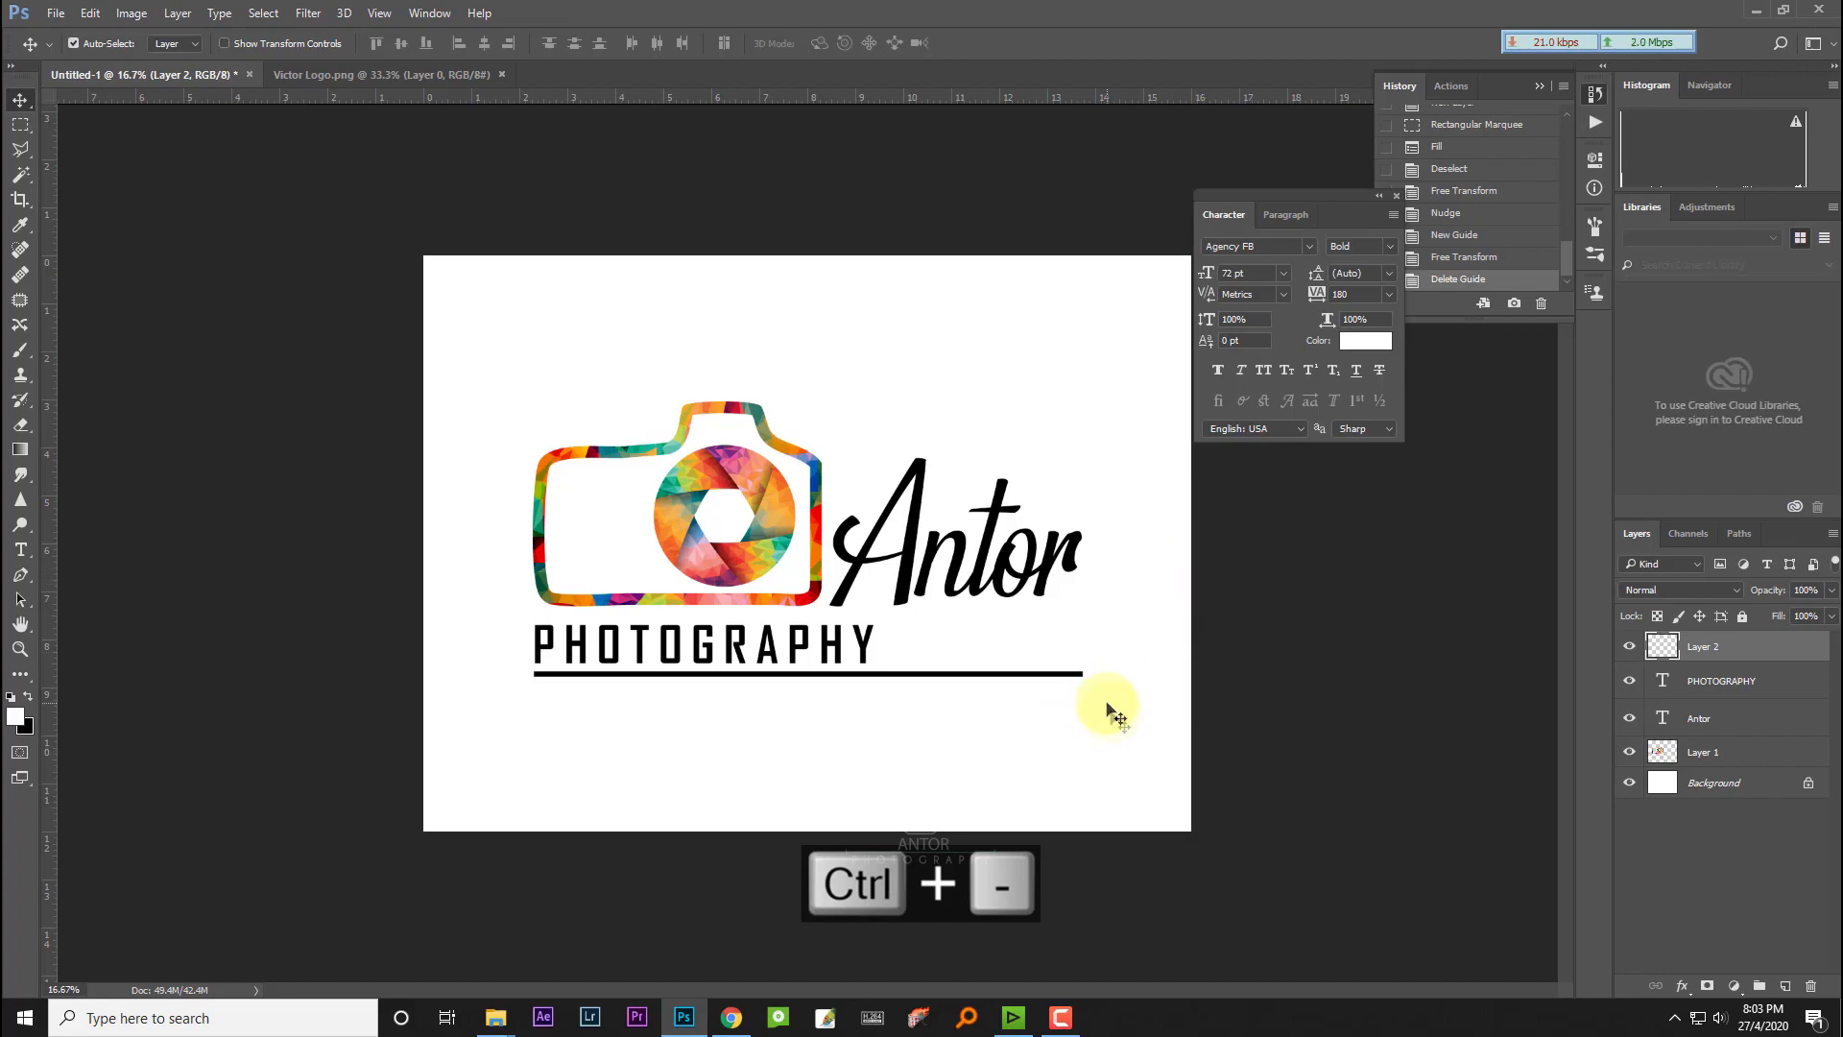
Step: Delete the white Background layer so the logo sits on transparency, and select the underline's layer
click(1699, 785)
drag(1725, 785, 1810, 986)
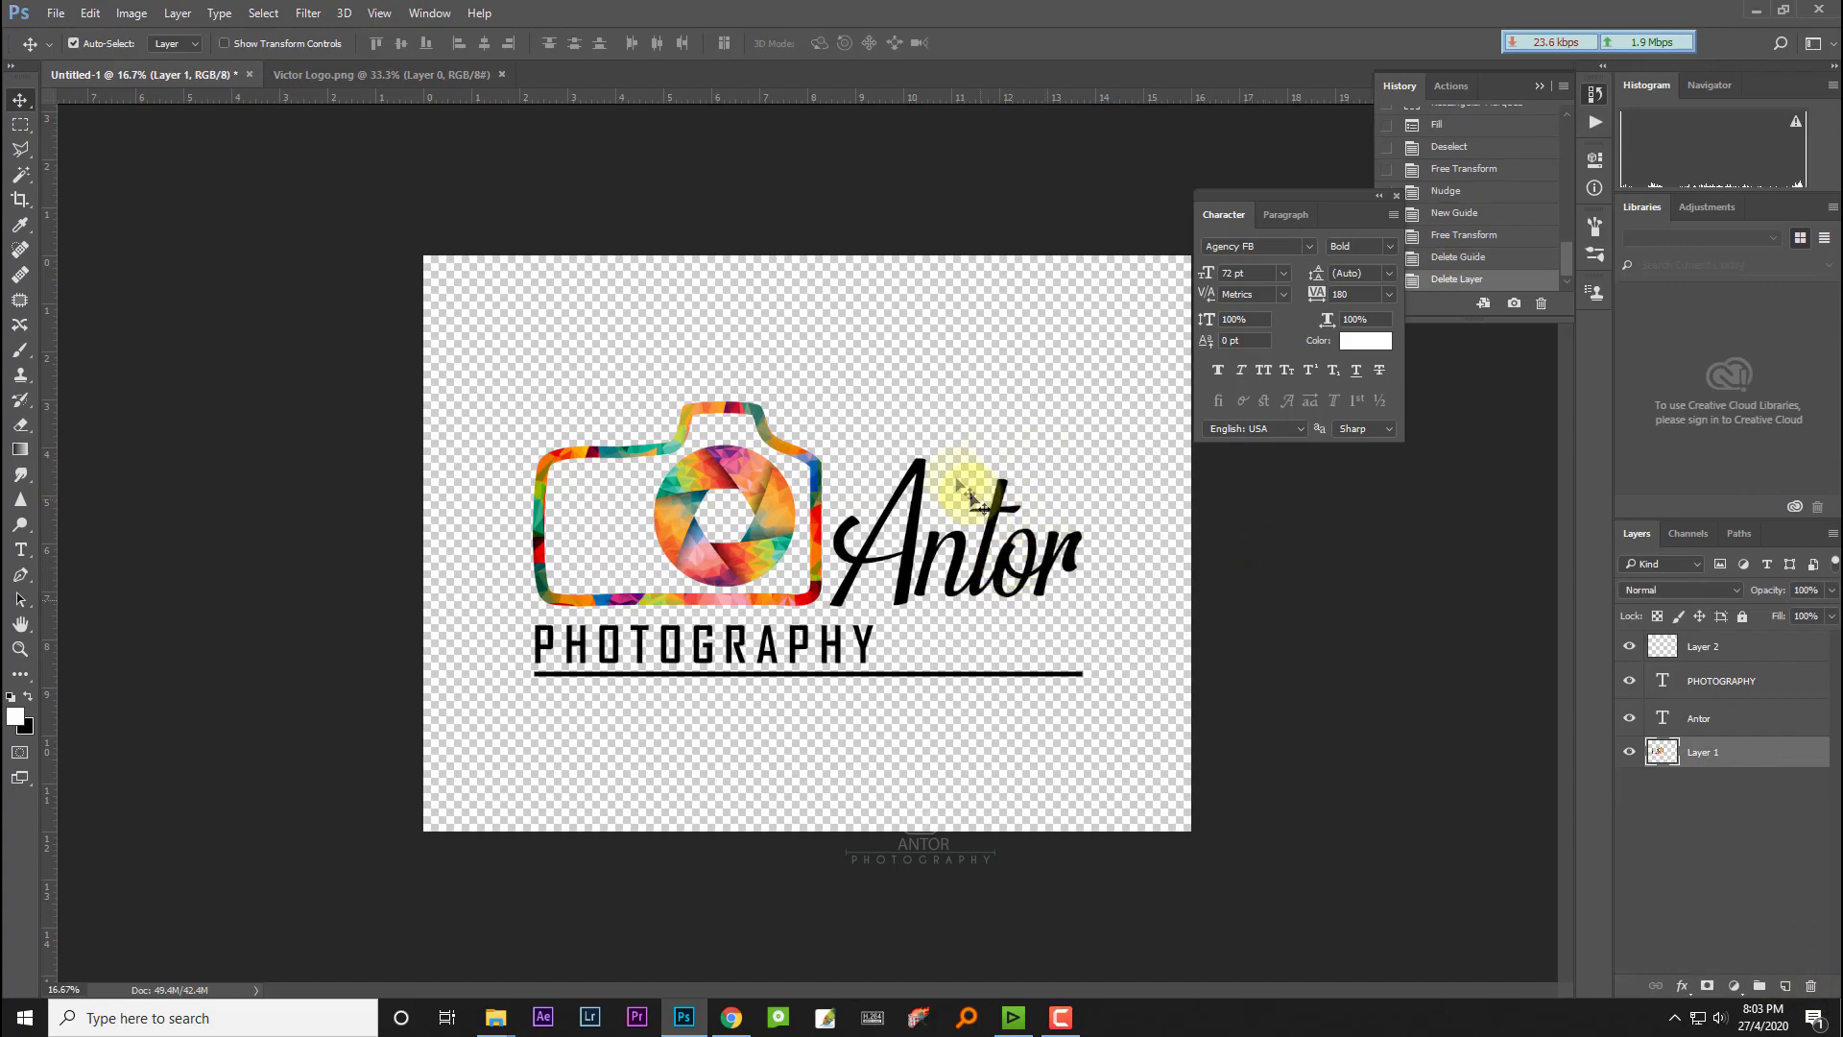
key(ctrl+minus)
key(ctrl+plus)
key(ctrl+plus)
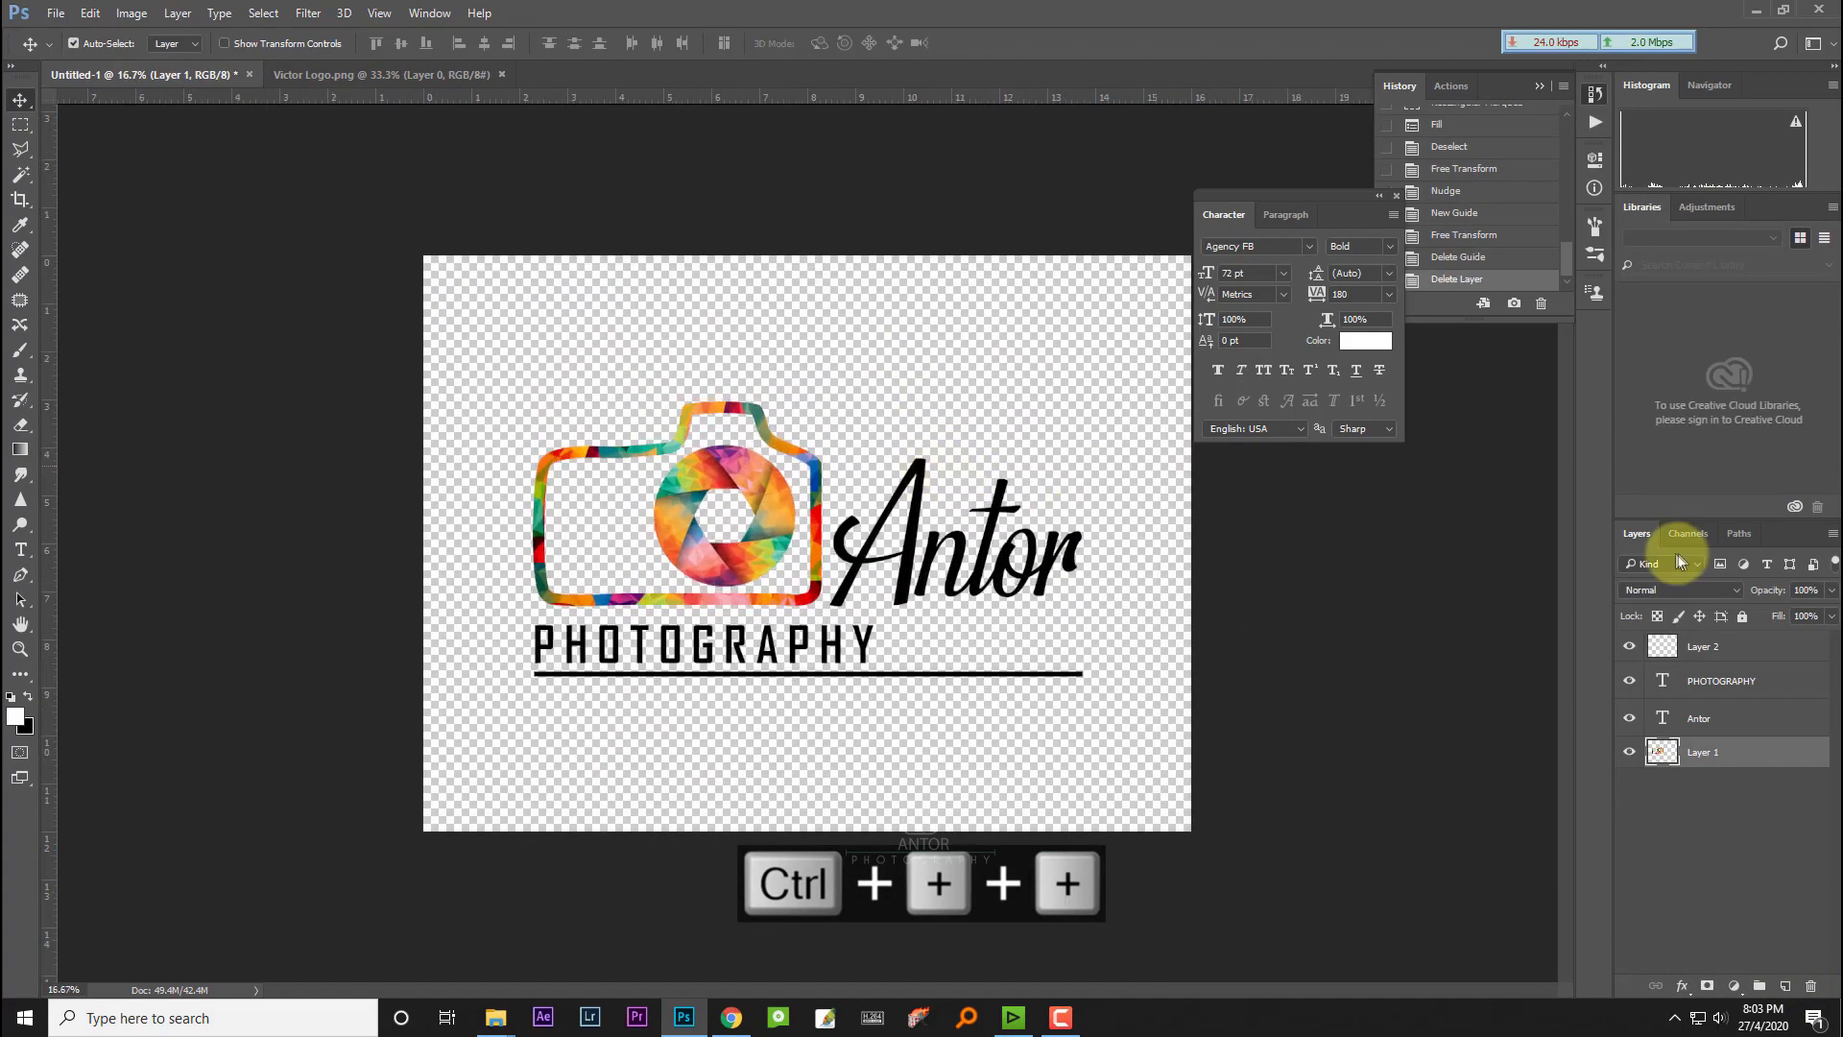
click(1717, 656)
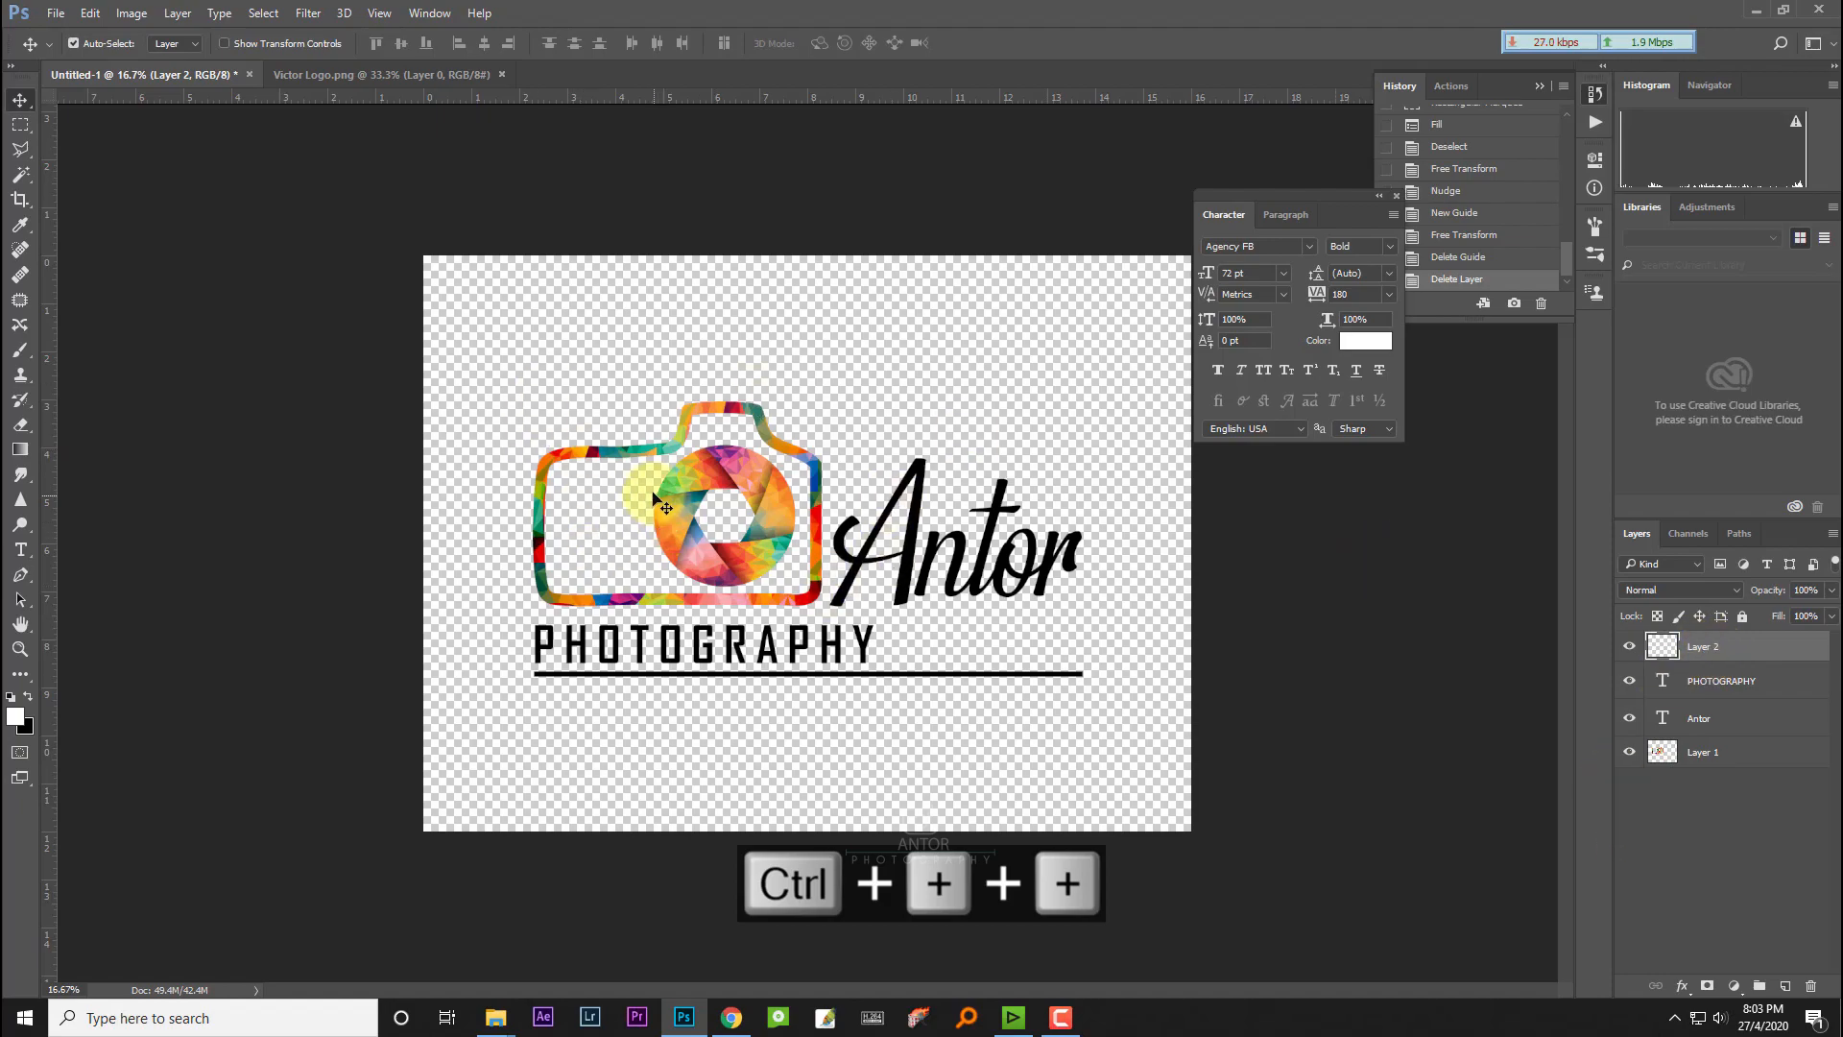
Step: Save the document as "Main Psd Logo" in Photoshop format inside the Logo subfolder of Desktop\Logo, with Maximize Compatibility enabled
click(56, 14)
click(94, 223)
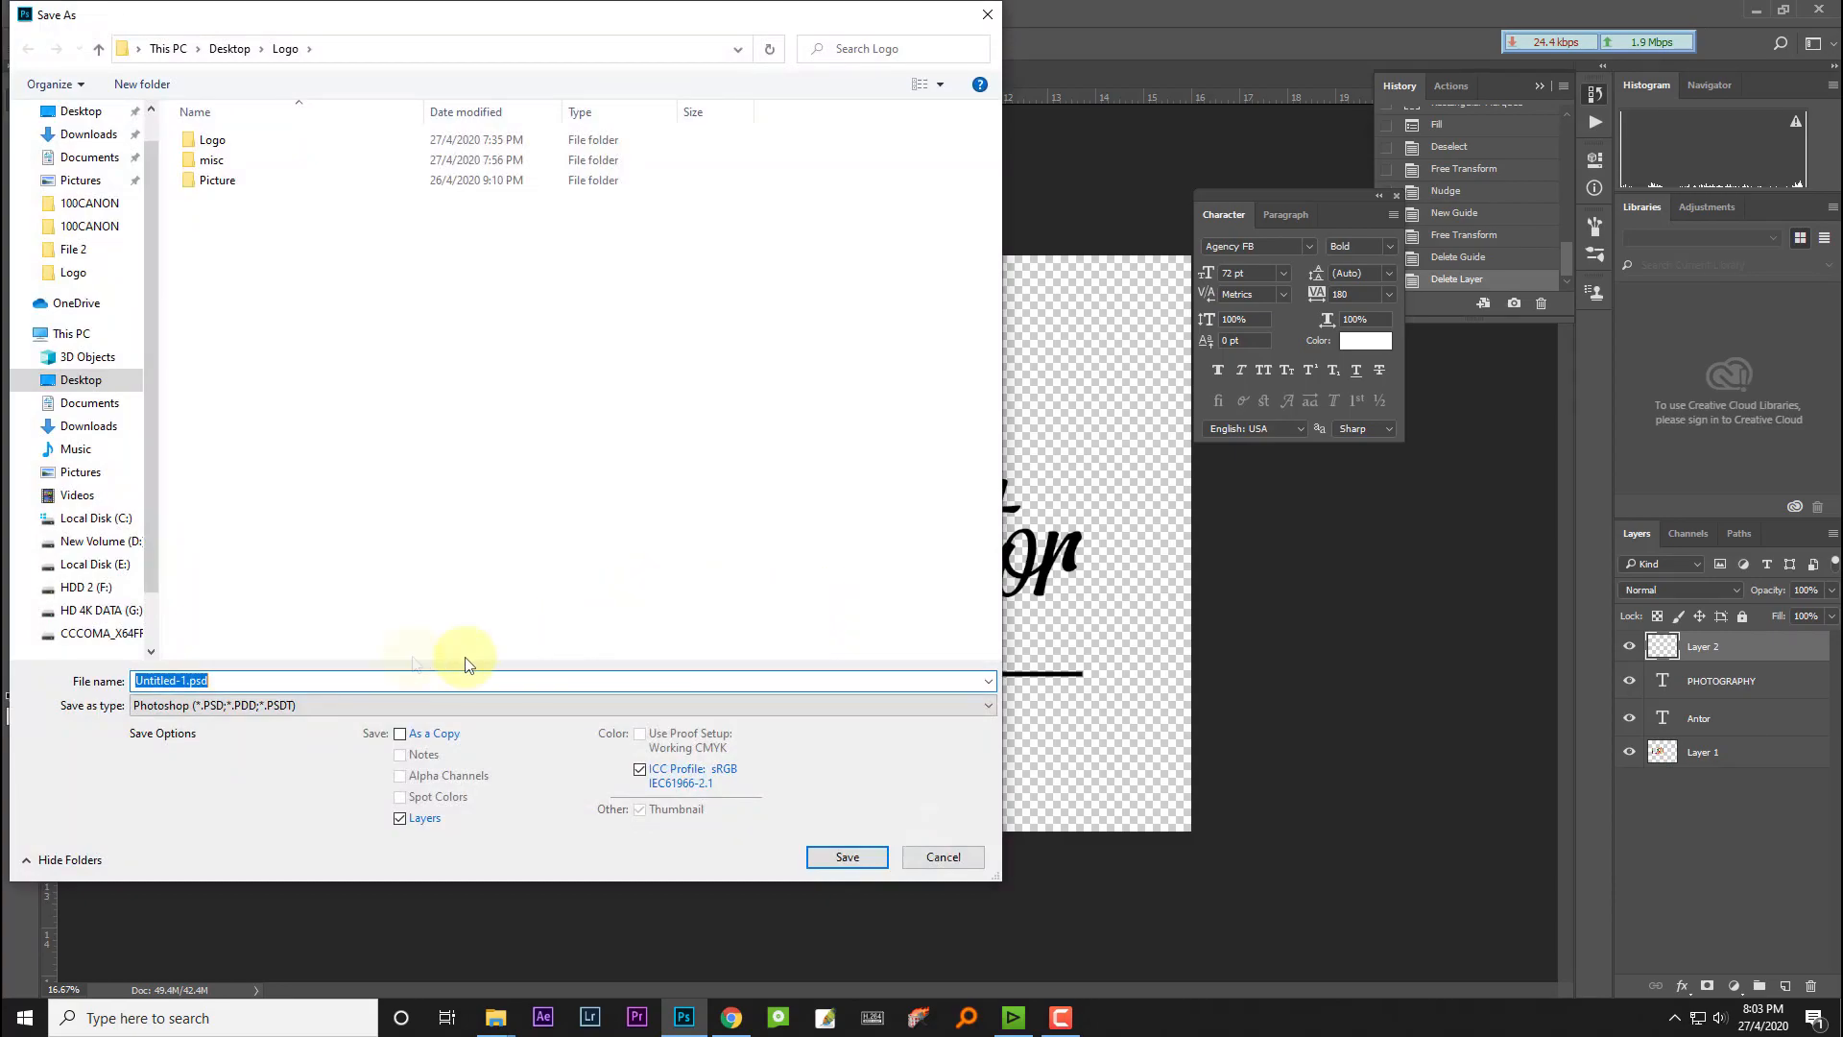
click(212, 141)
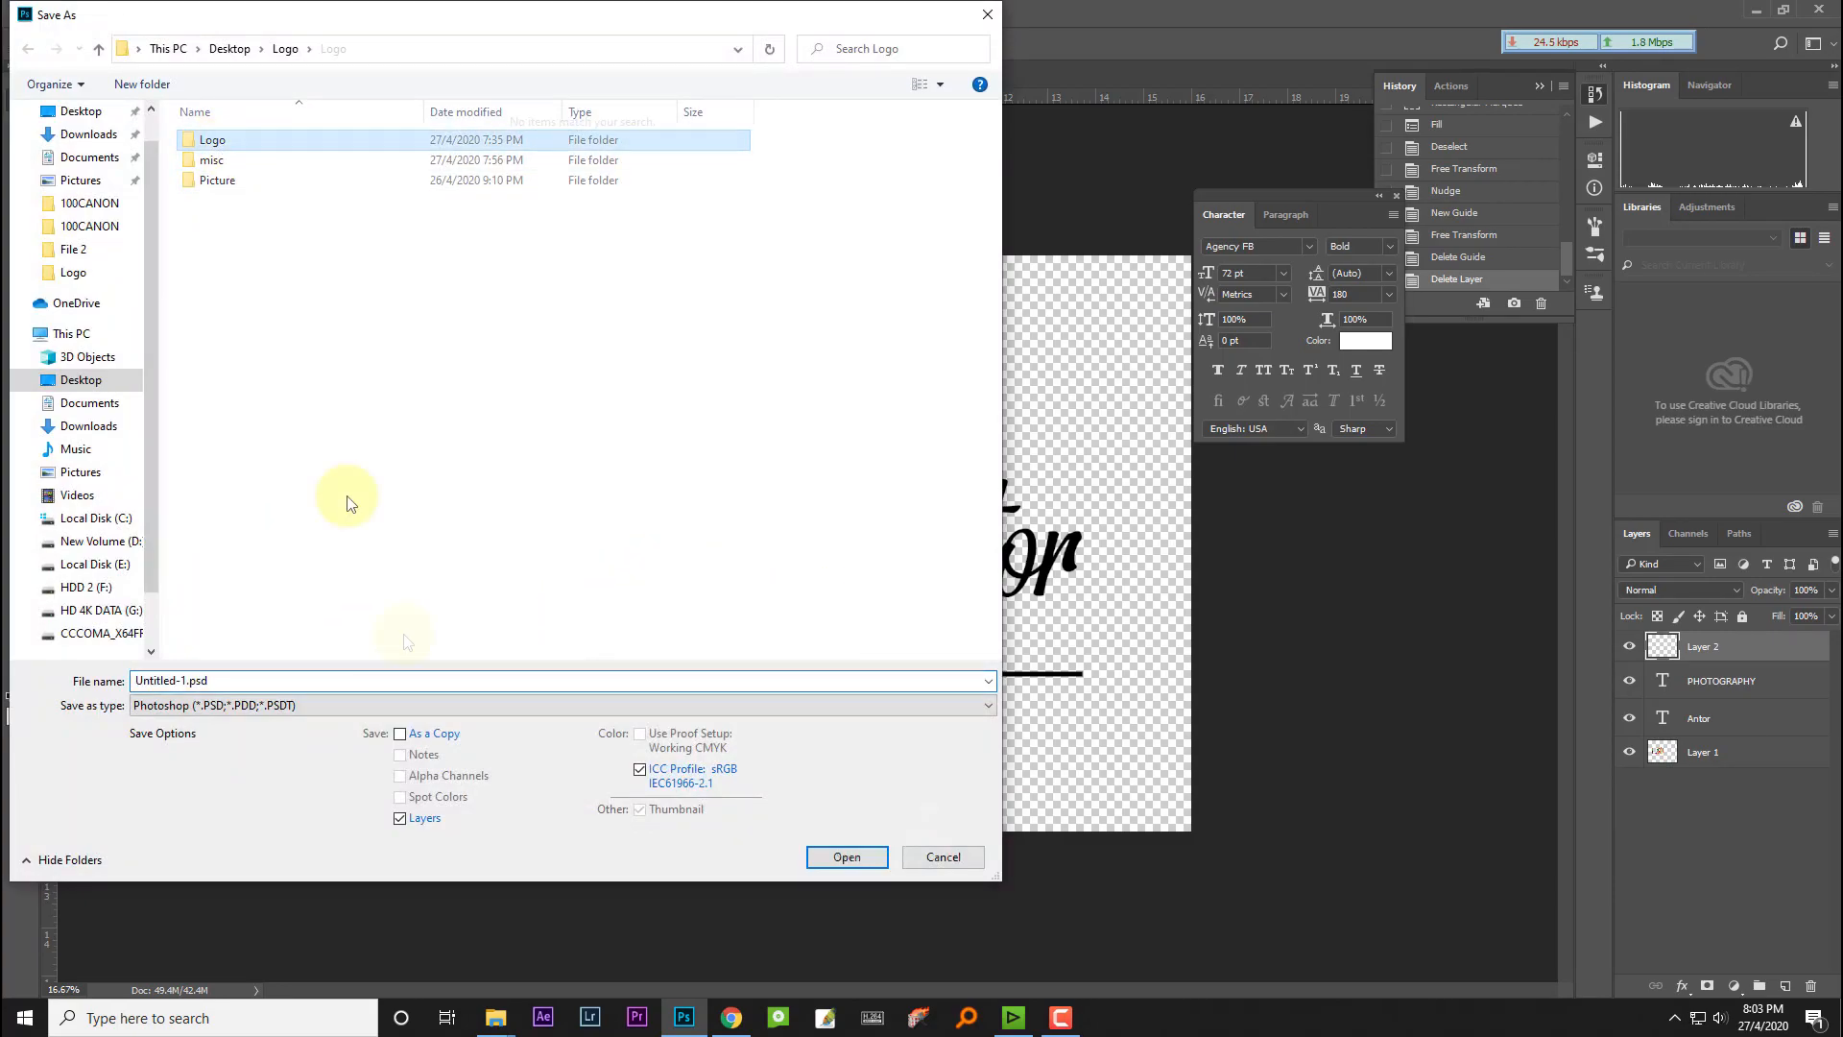
click(276, 680)
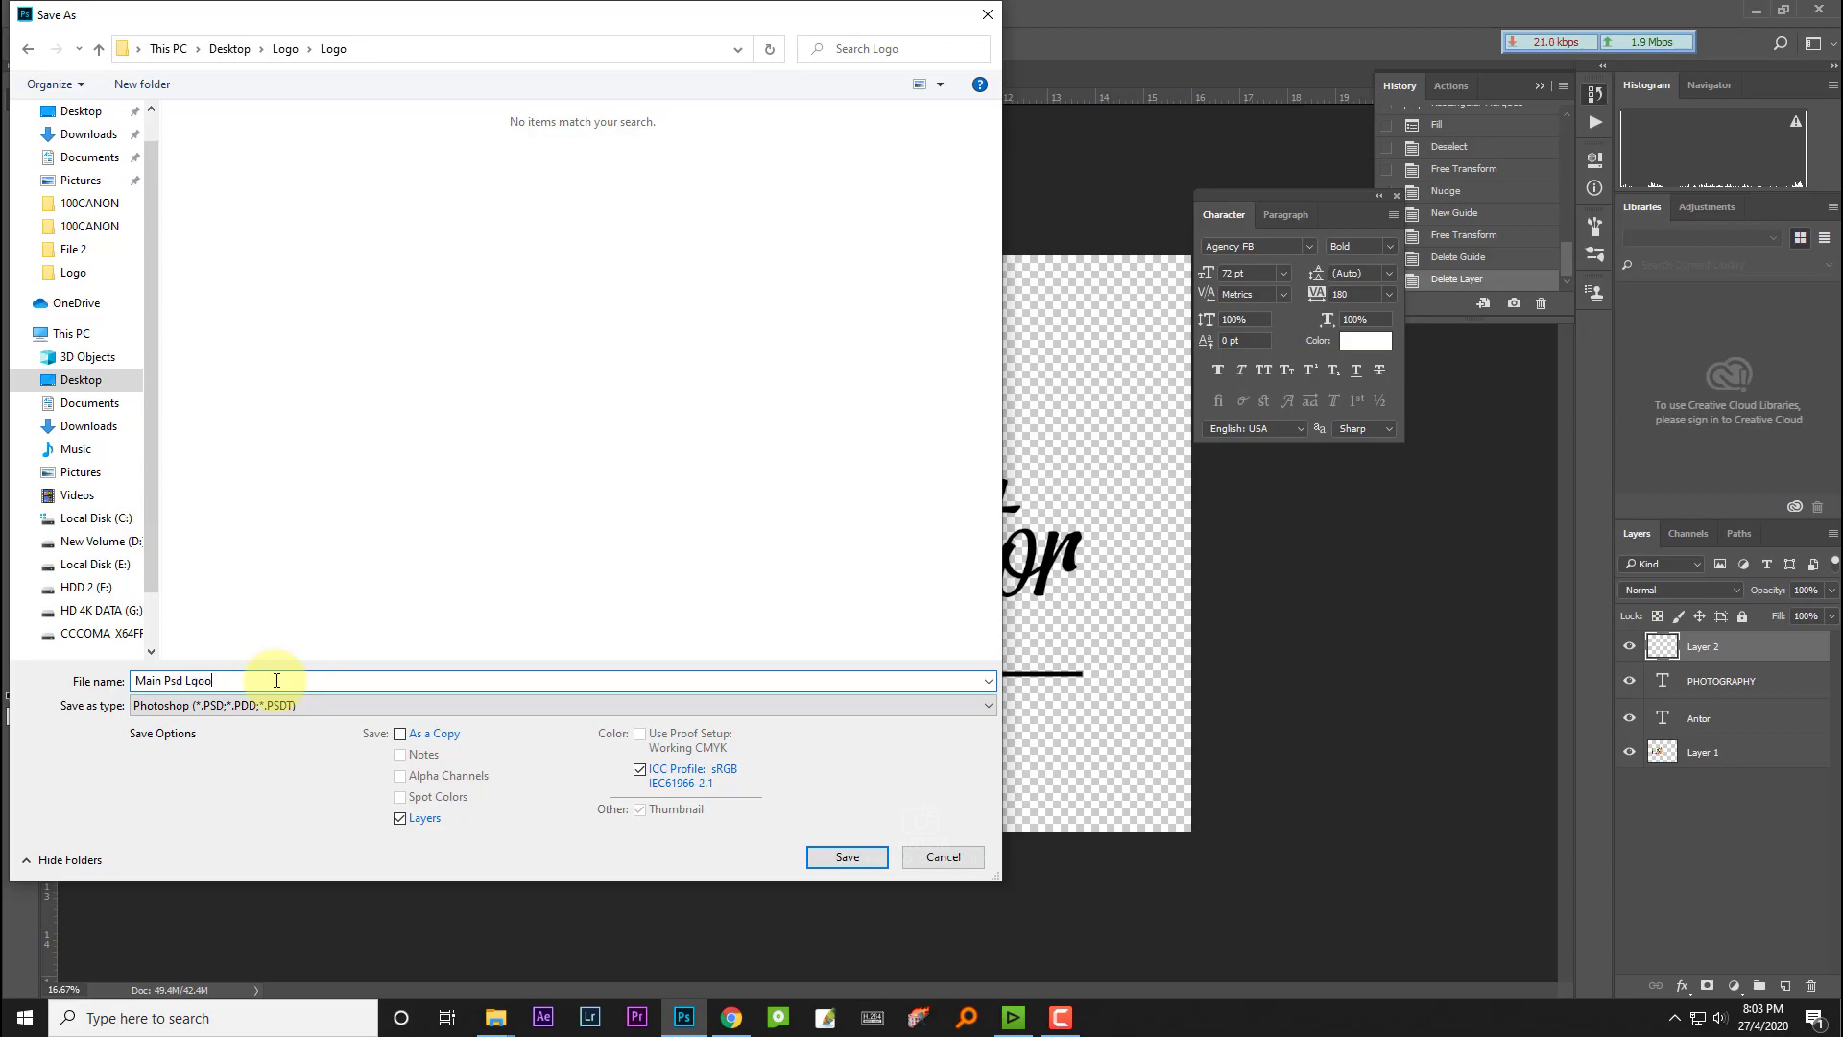
key(BackSpace)
key(BackSpace)
key(BackSpace)
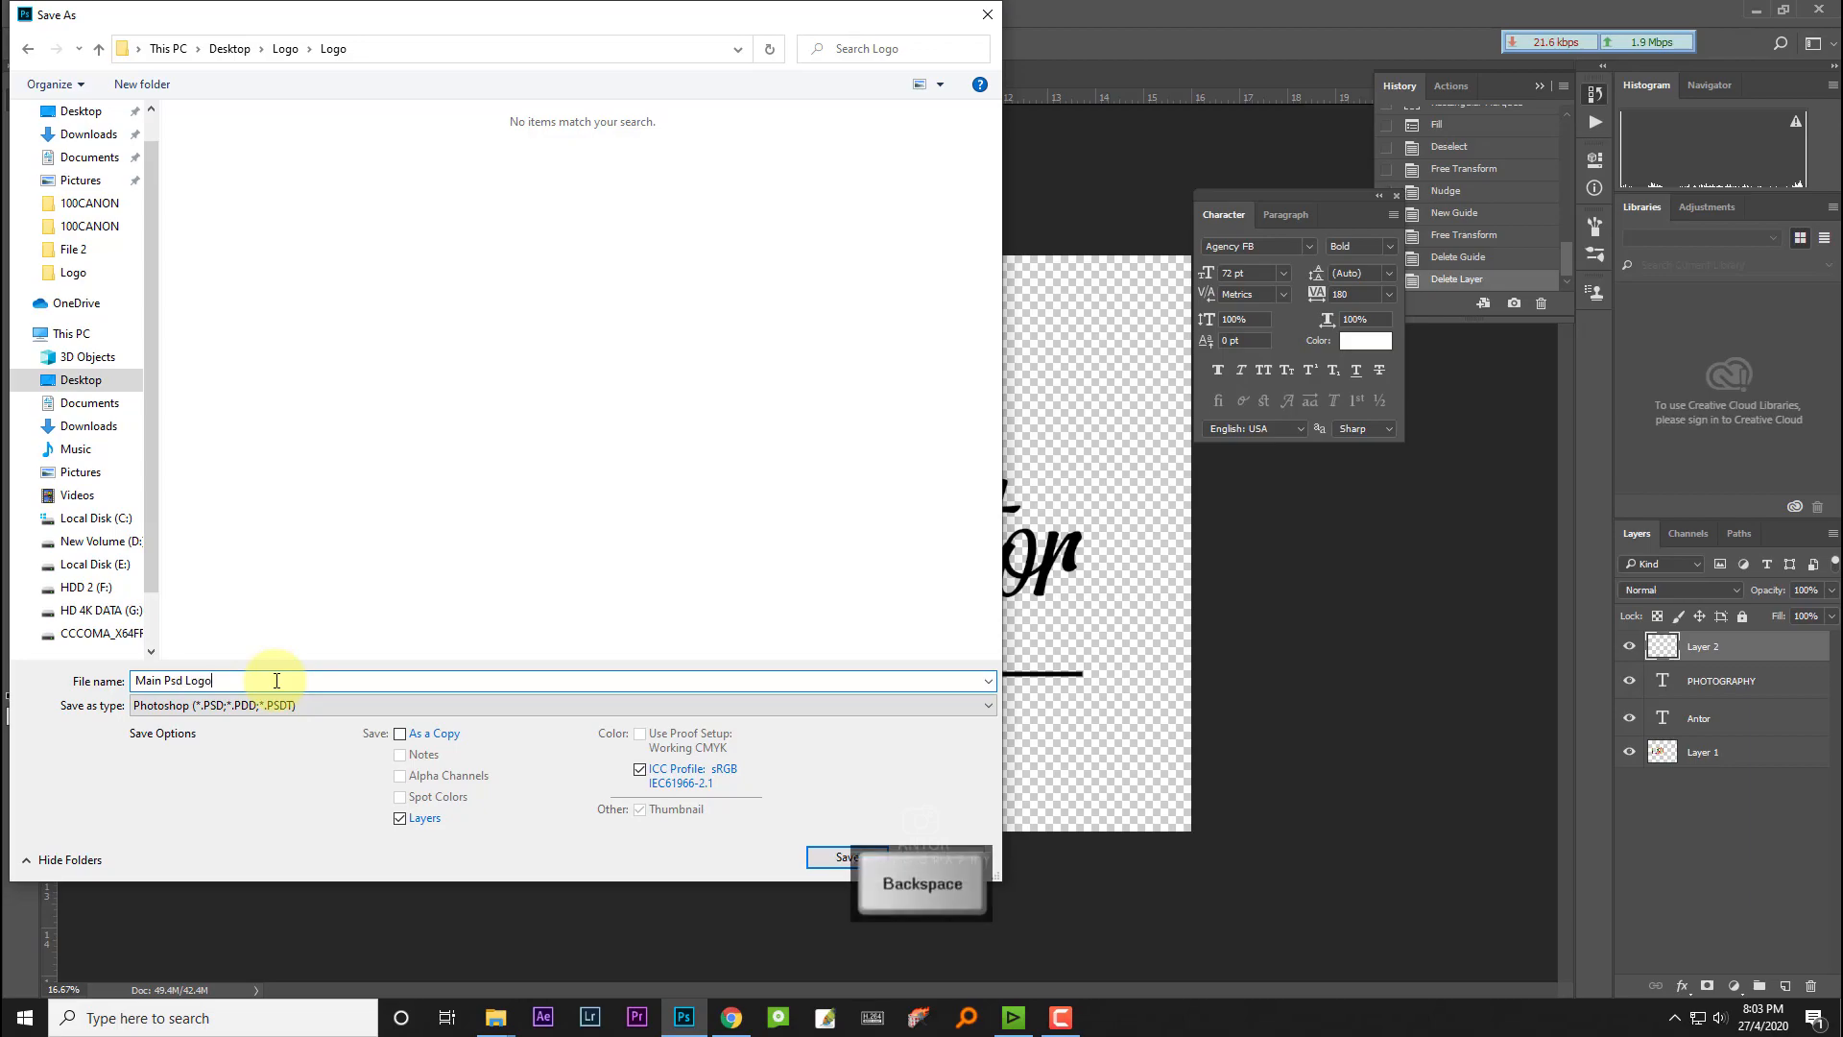
click(843, 857)
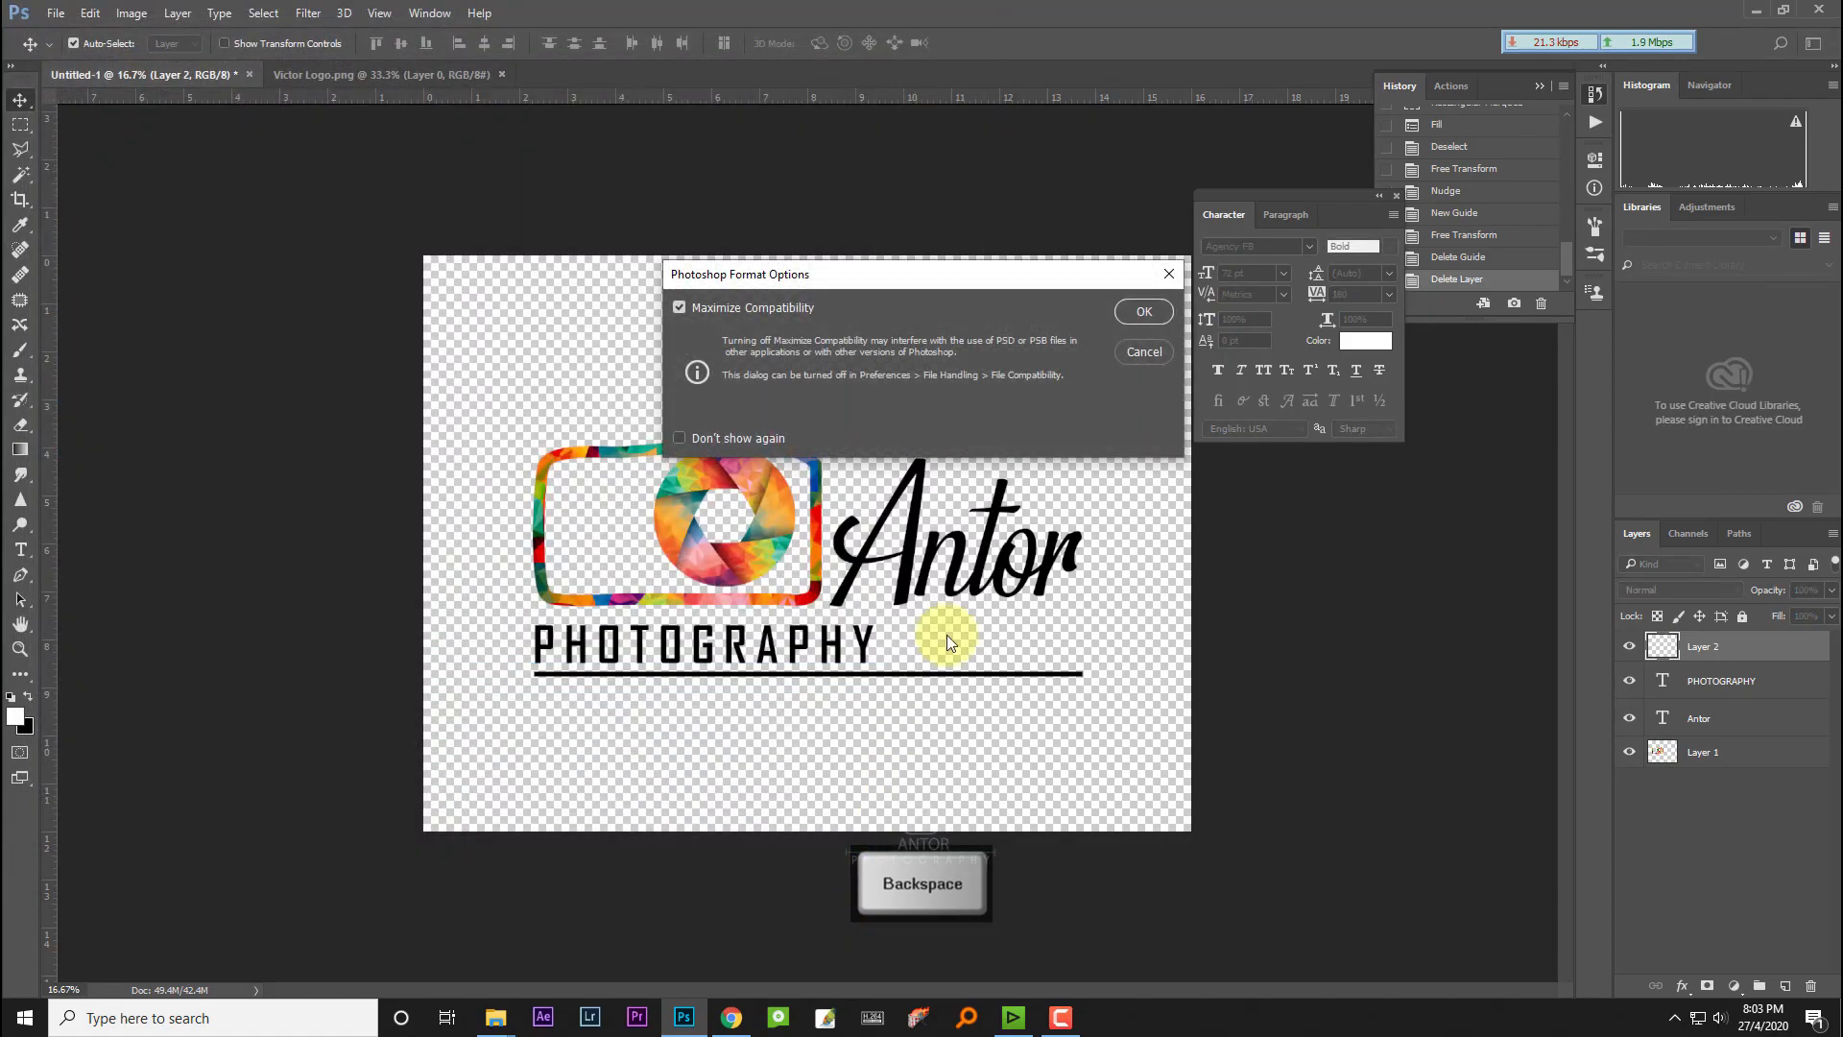
click(1143, 312)
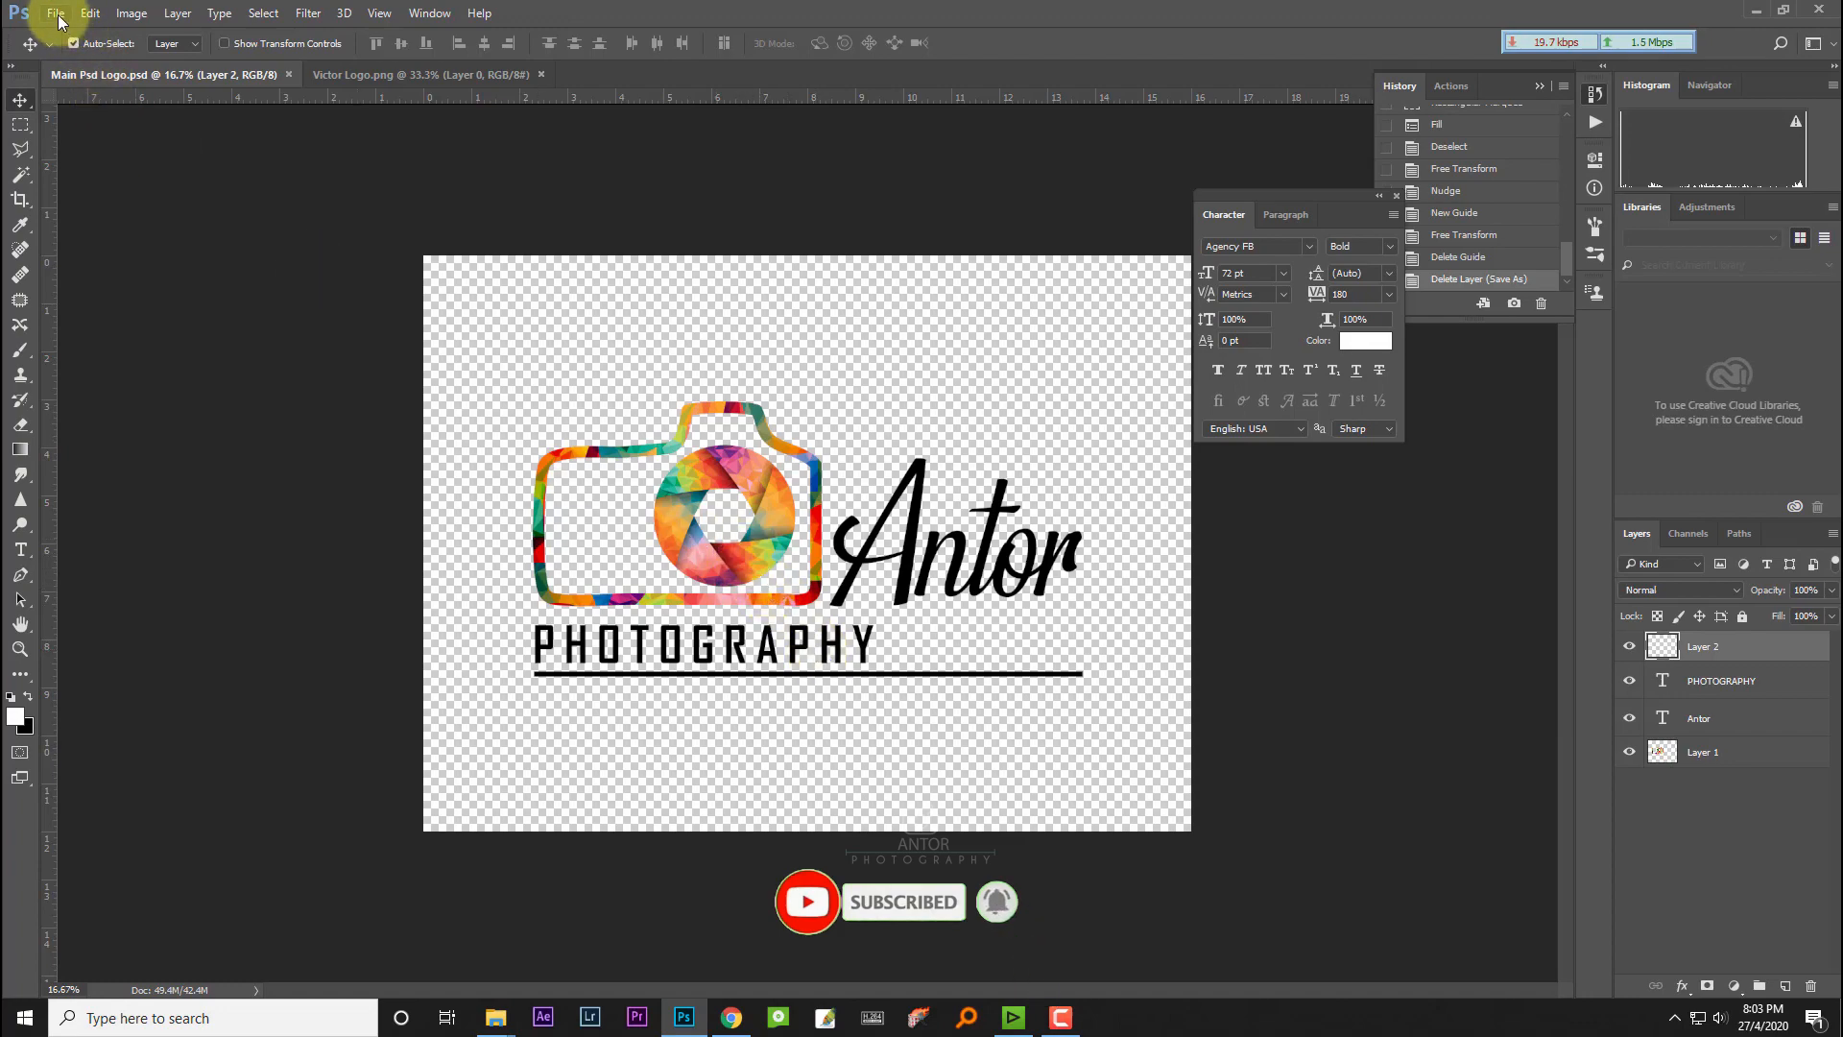
Step: Apply a white Color Overlay at 100% opacity in Normal blend mode to the Antor text layer
right_click(906, 584)
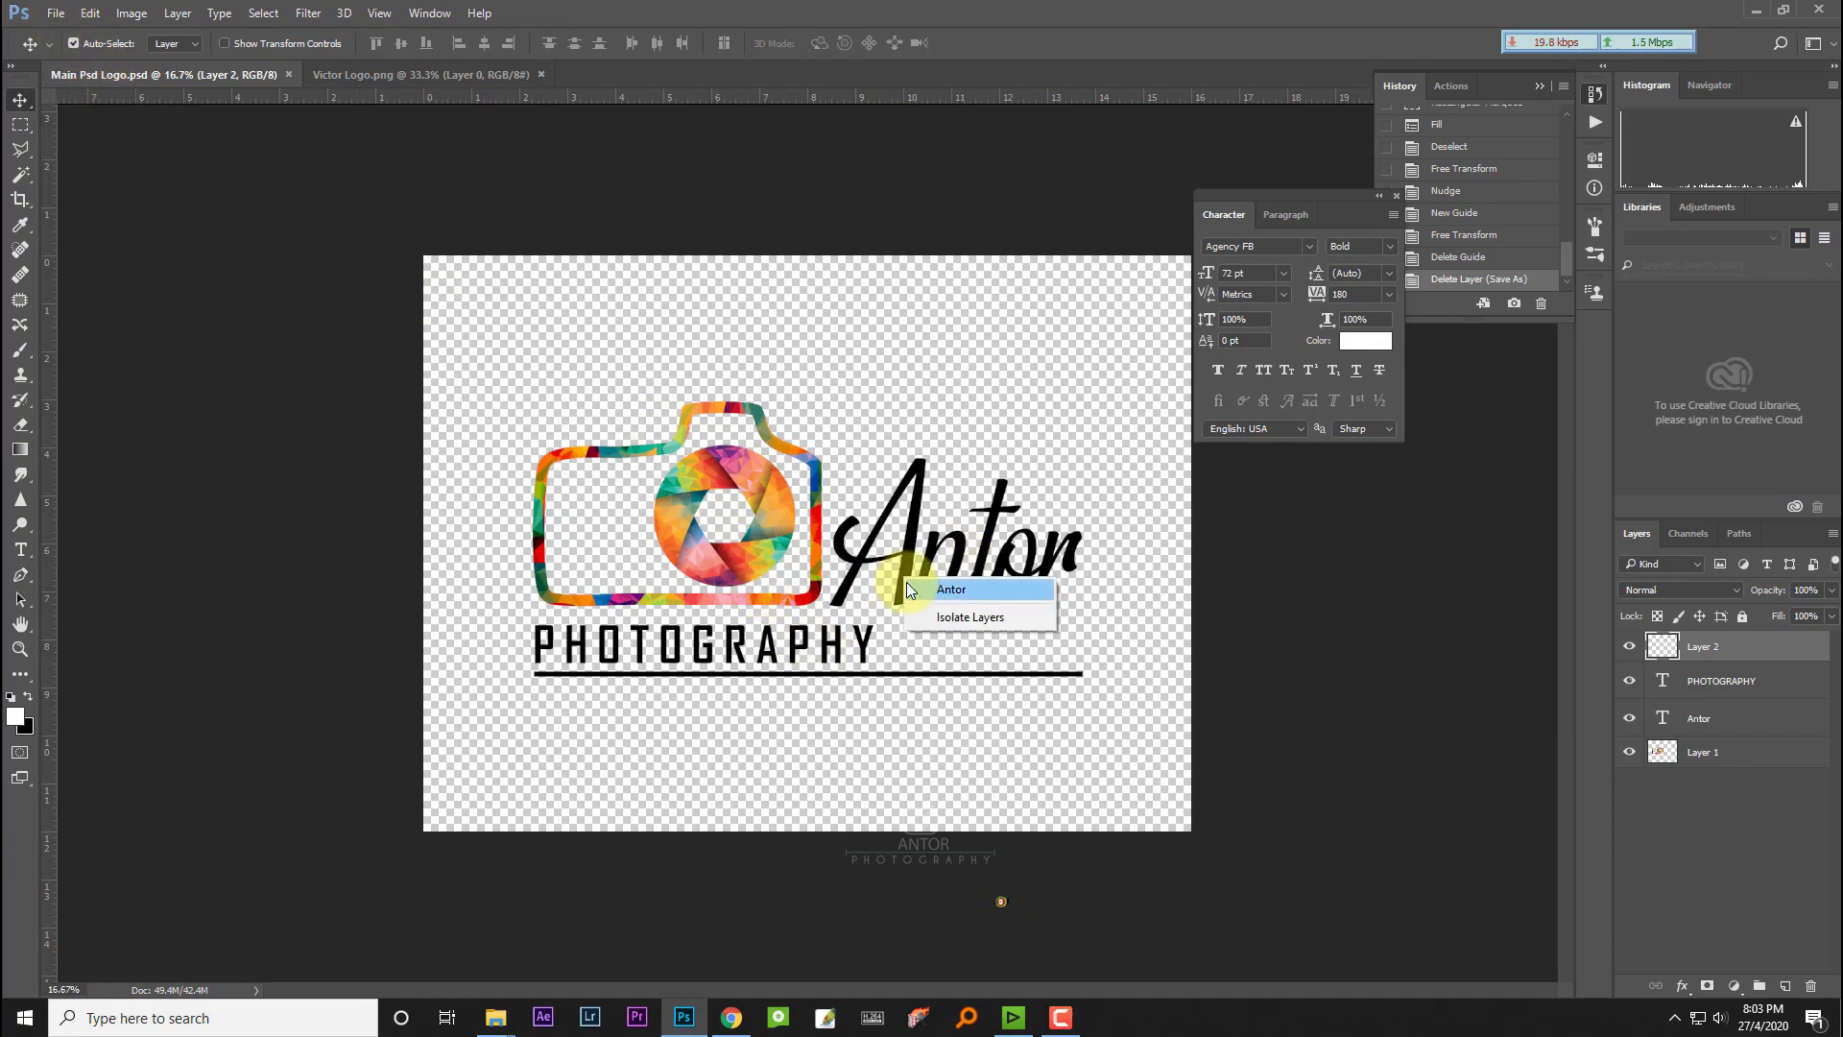
click(999, 590)
click(1683, 989)
click(1692, 945)
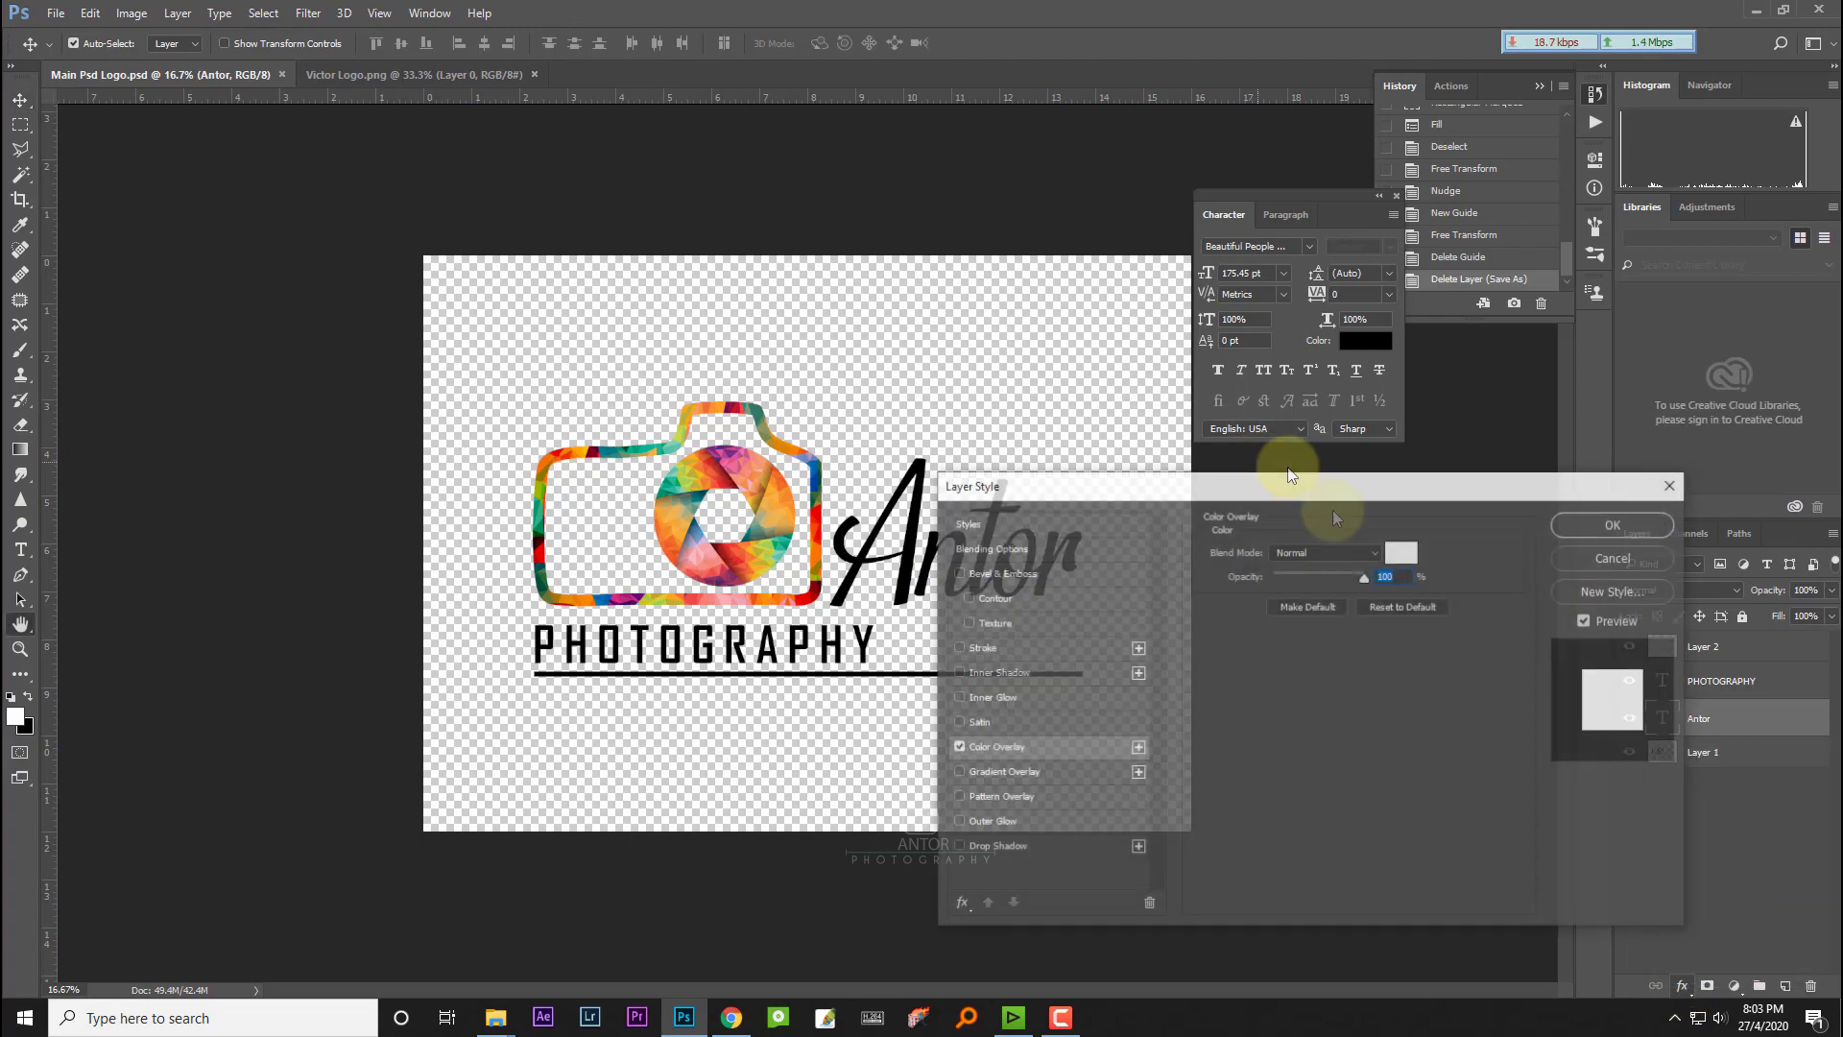
drag(1367, 485, 1501, 498)
click(1753, 539)
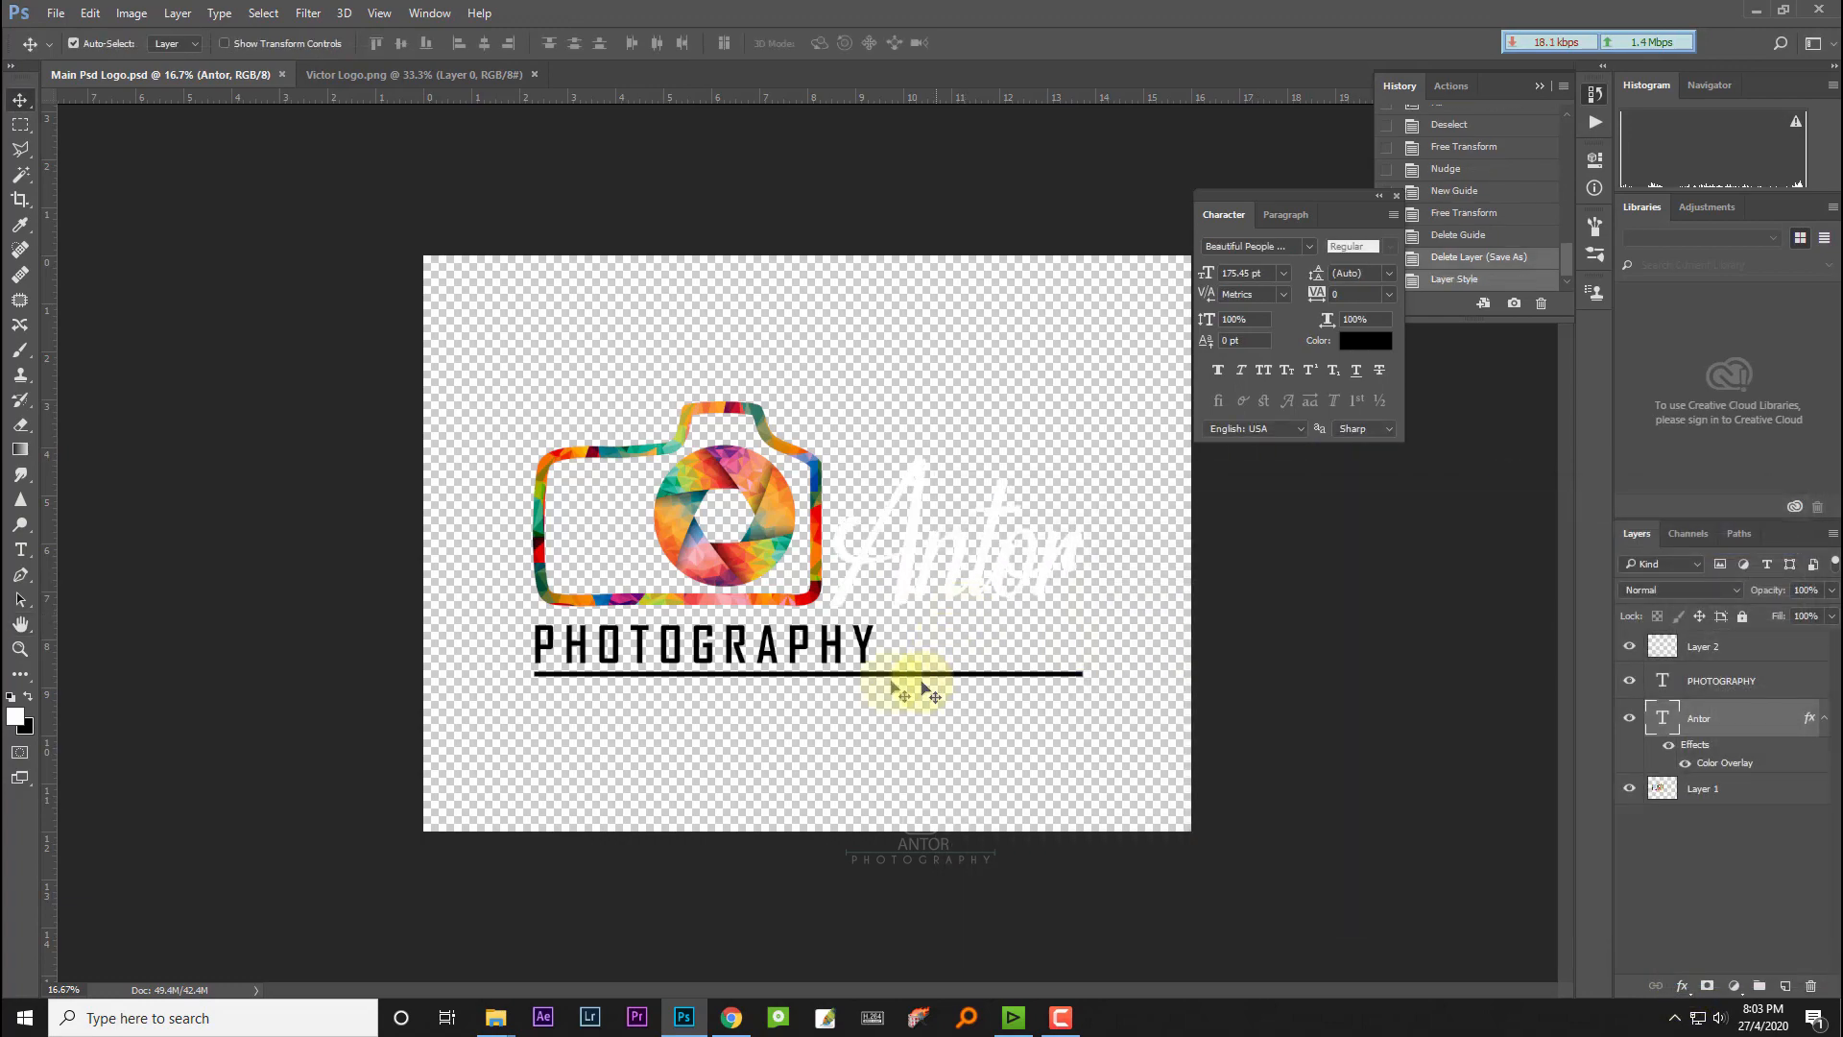
Step: Turn the PHOTOGRAPHY text white with a Color Overlay layer style
right_click(878, 654)
click(965, 655)
click(1672, 989)
click(1680, 888)
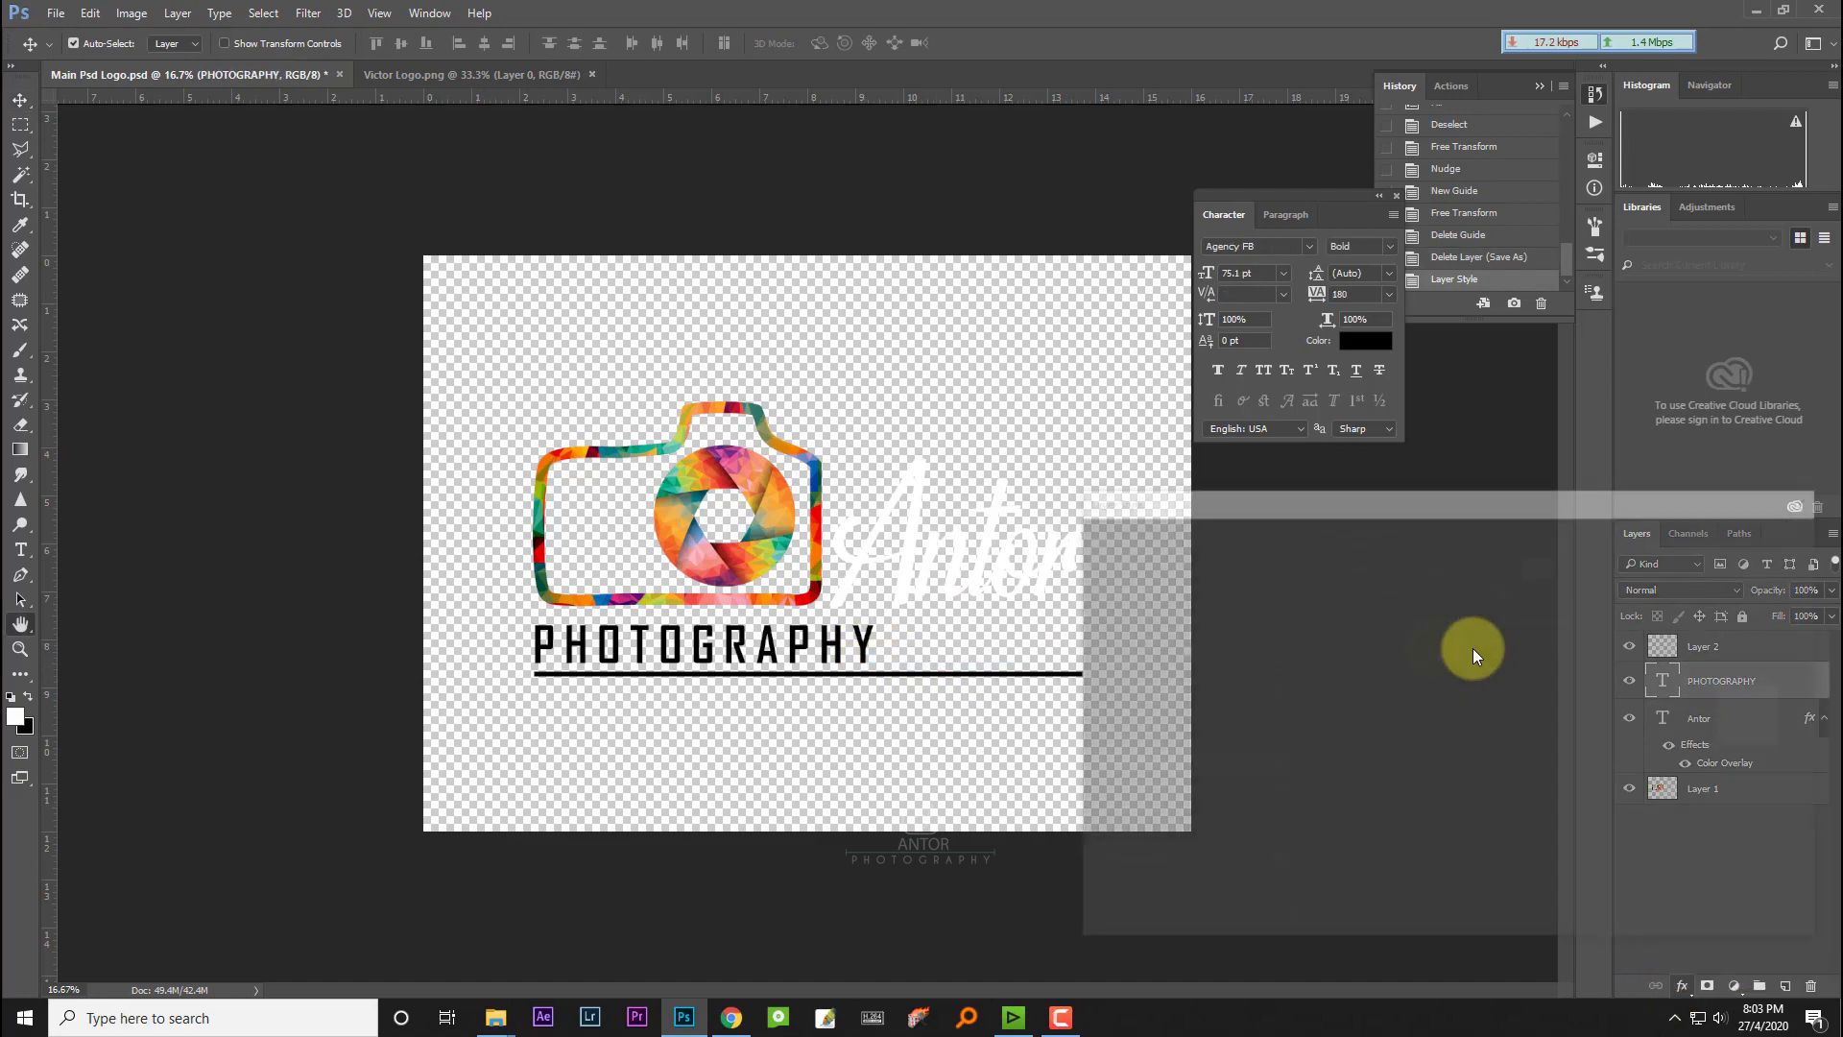
click(1730, 542)
Step: Add a white Color Overlay at 100% opacity to the underline on Layer 2
click(939, 676)
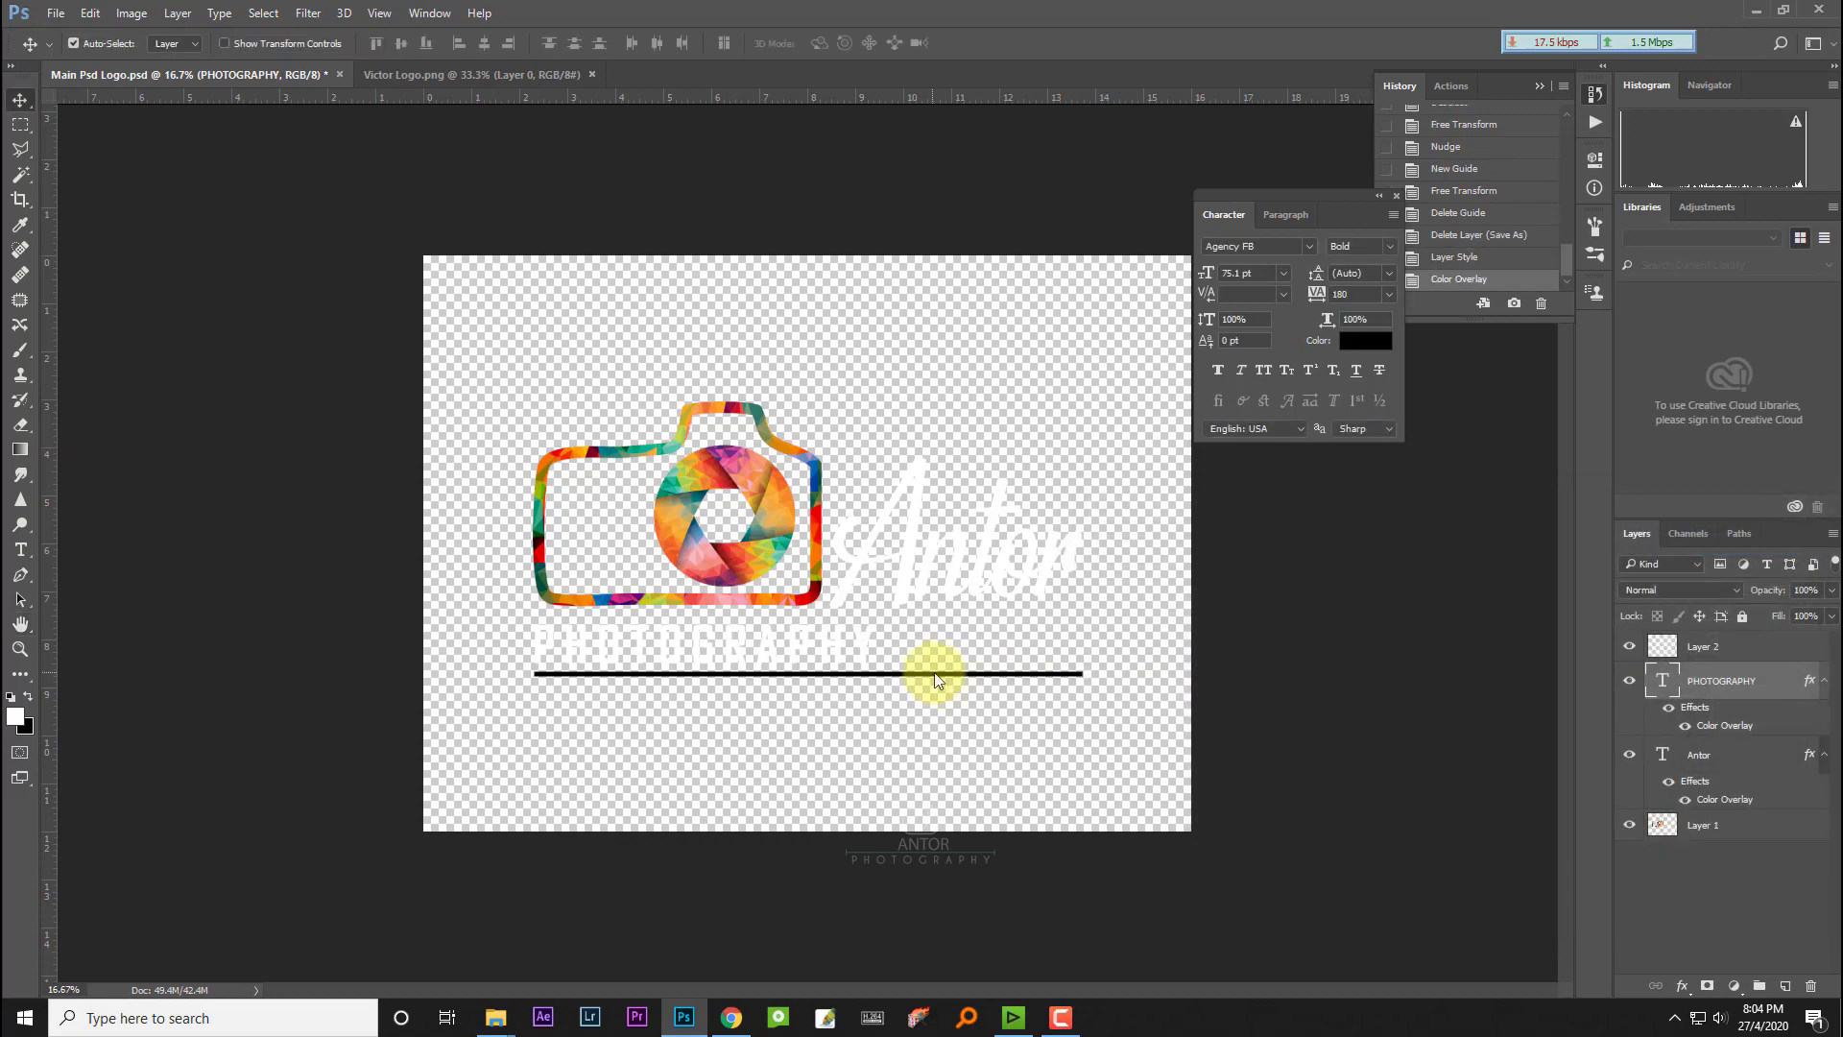
click(1680, 989)
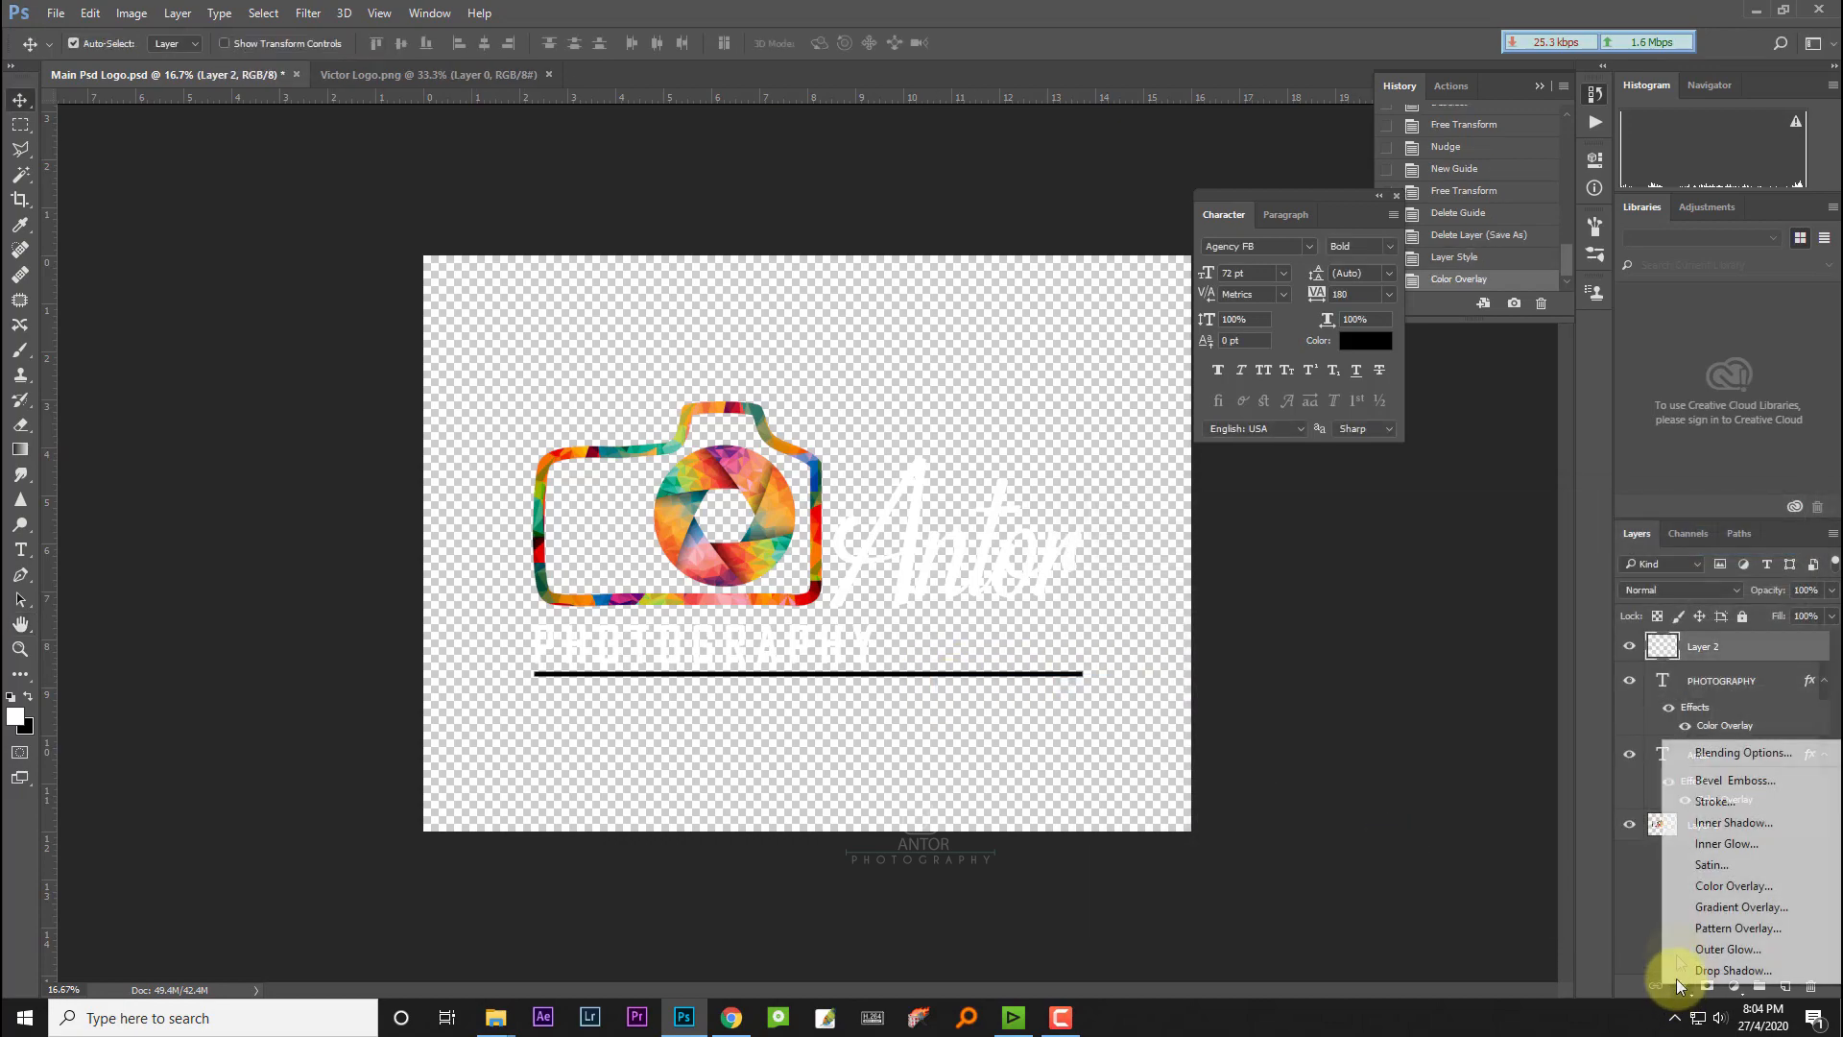
click(1699, 885)
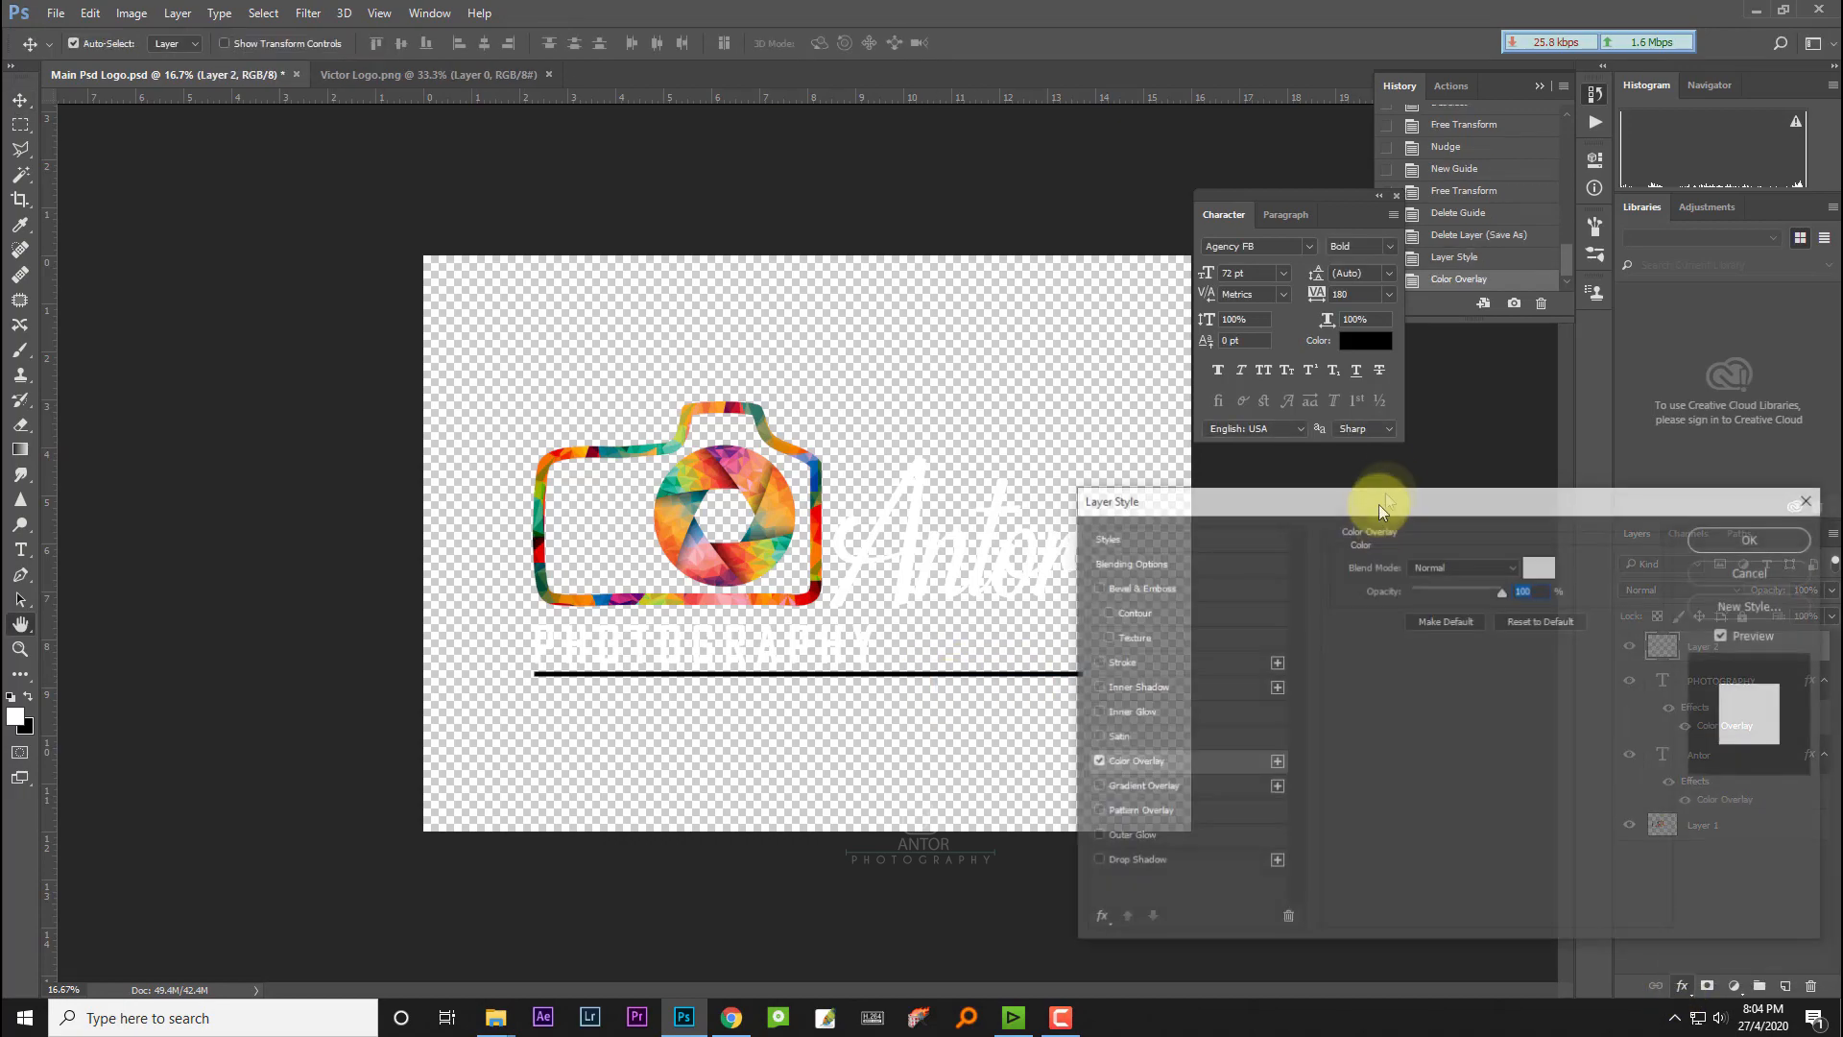
click(1755, 530)
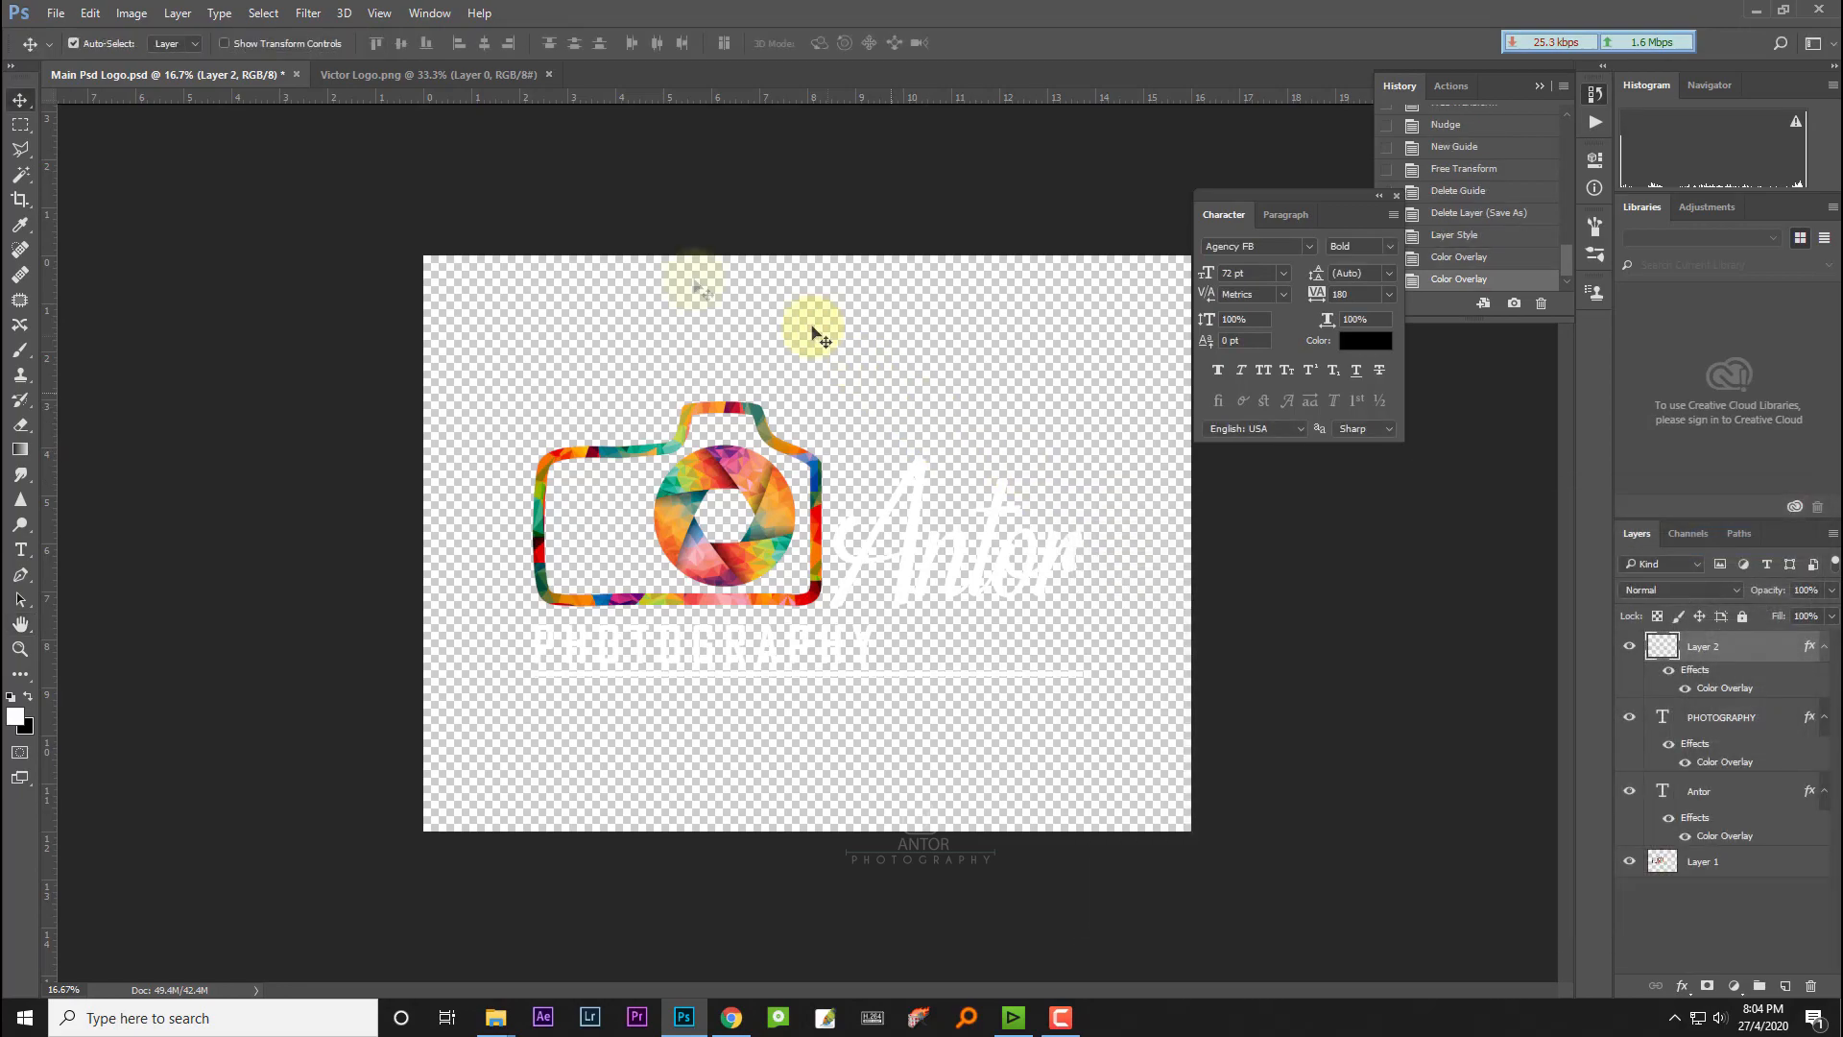
Step: Save a PNG copy named "My Logo PNG" in the same folder, with Smallest / Slow compression and no interlacing
click(56, 14)
click(145, 231)
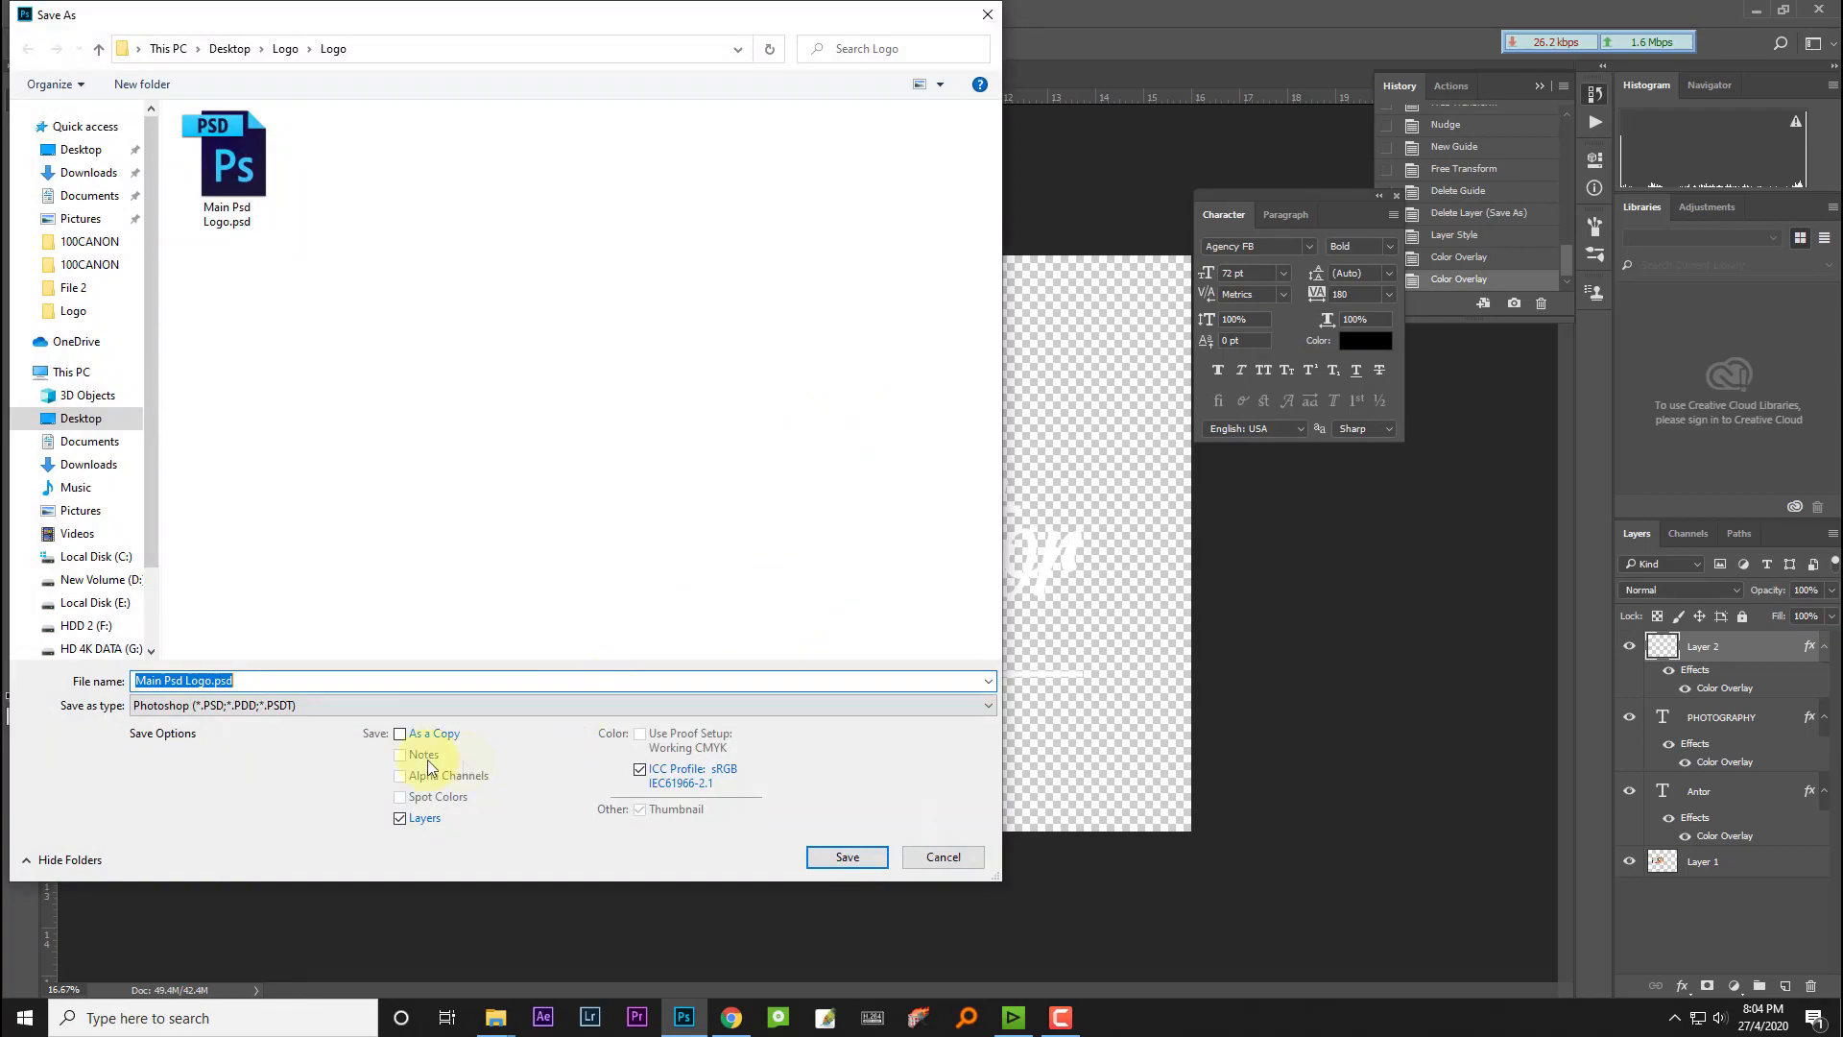
click(345, 707)
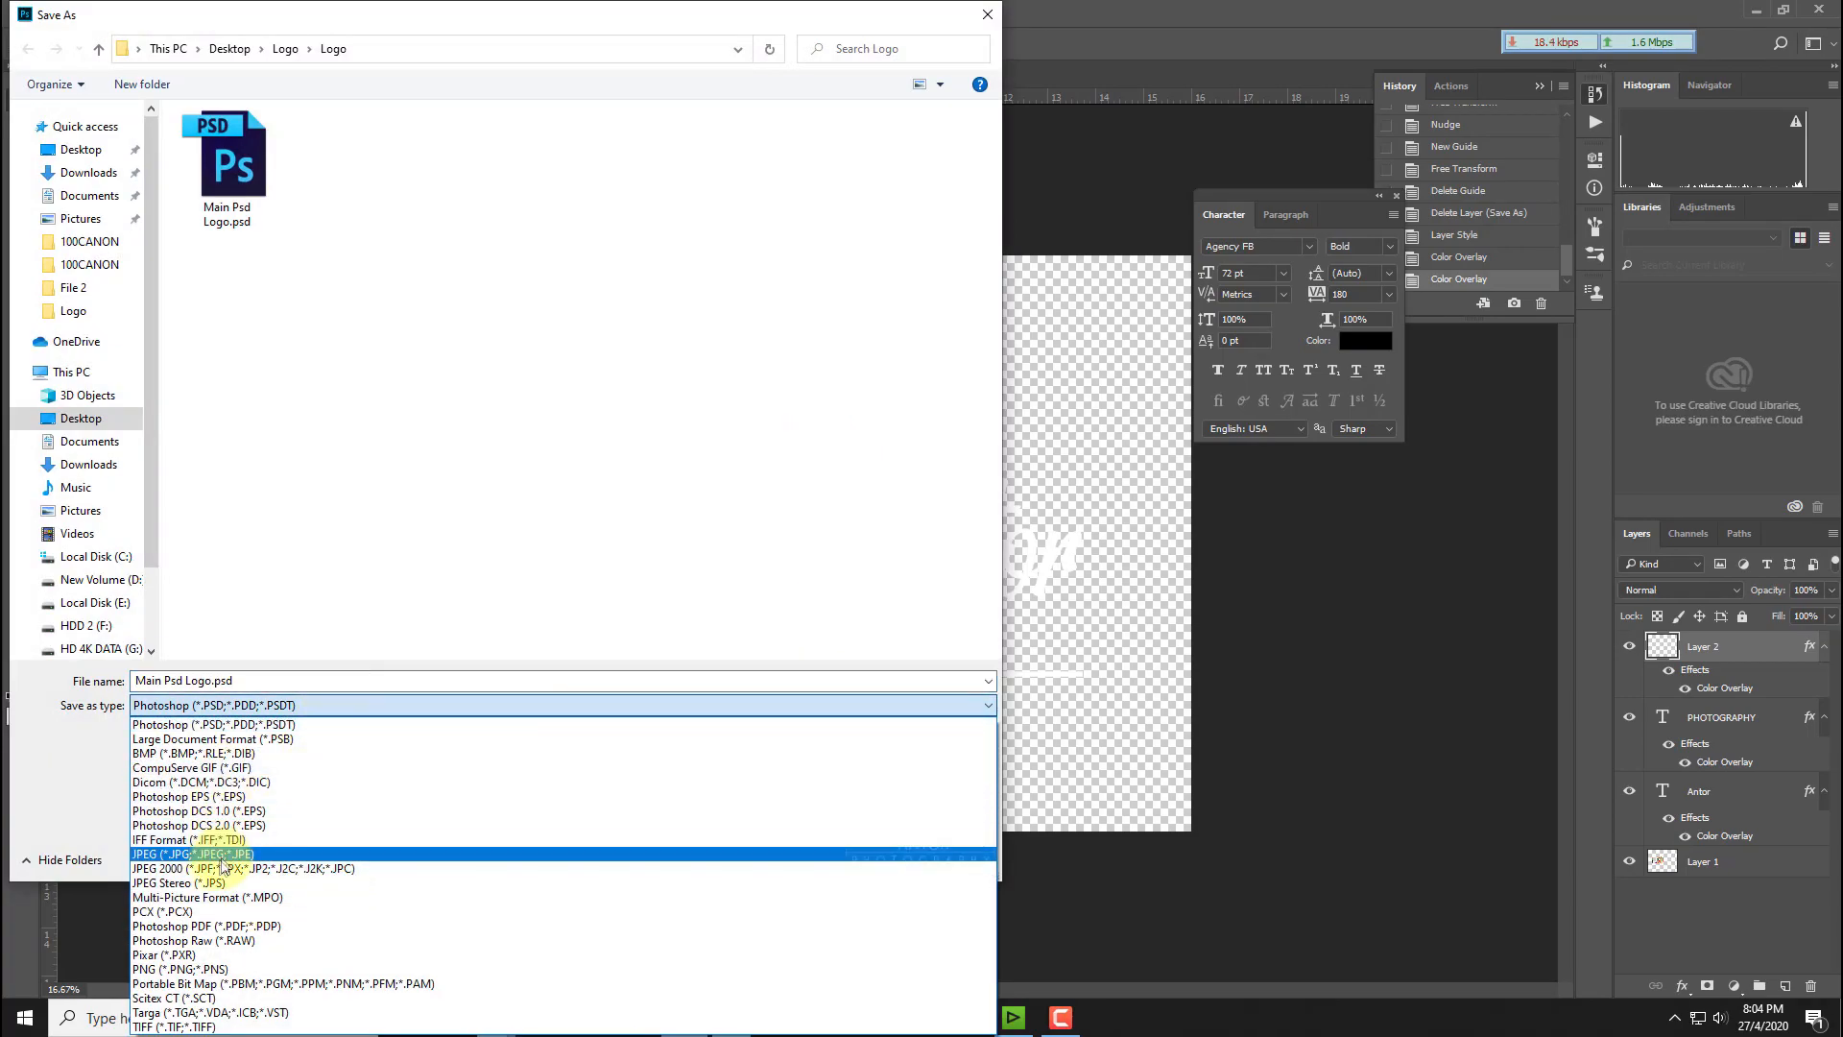
click(192, 969)
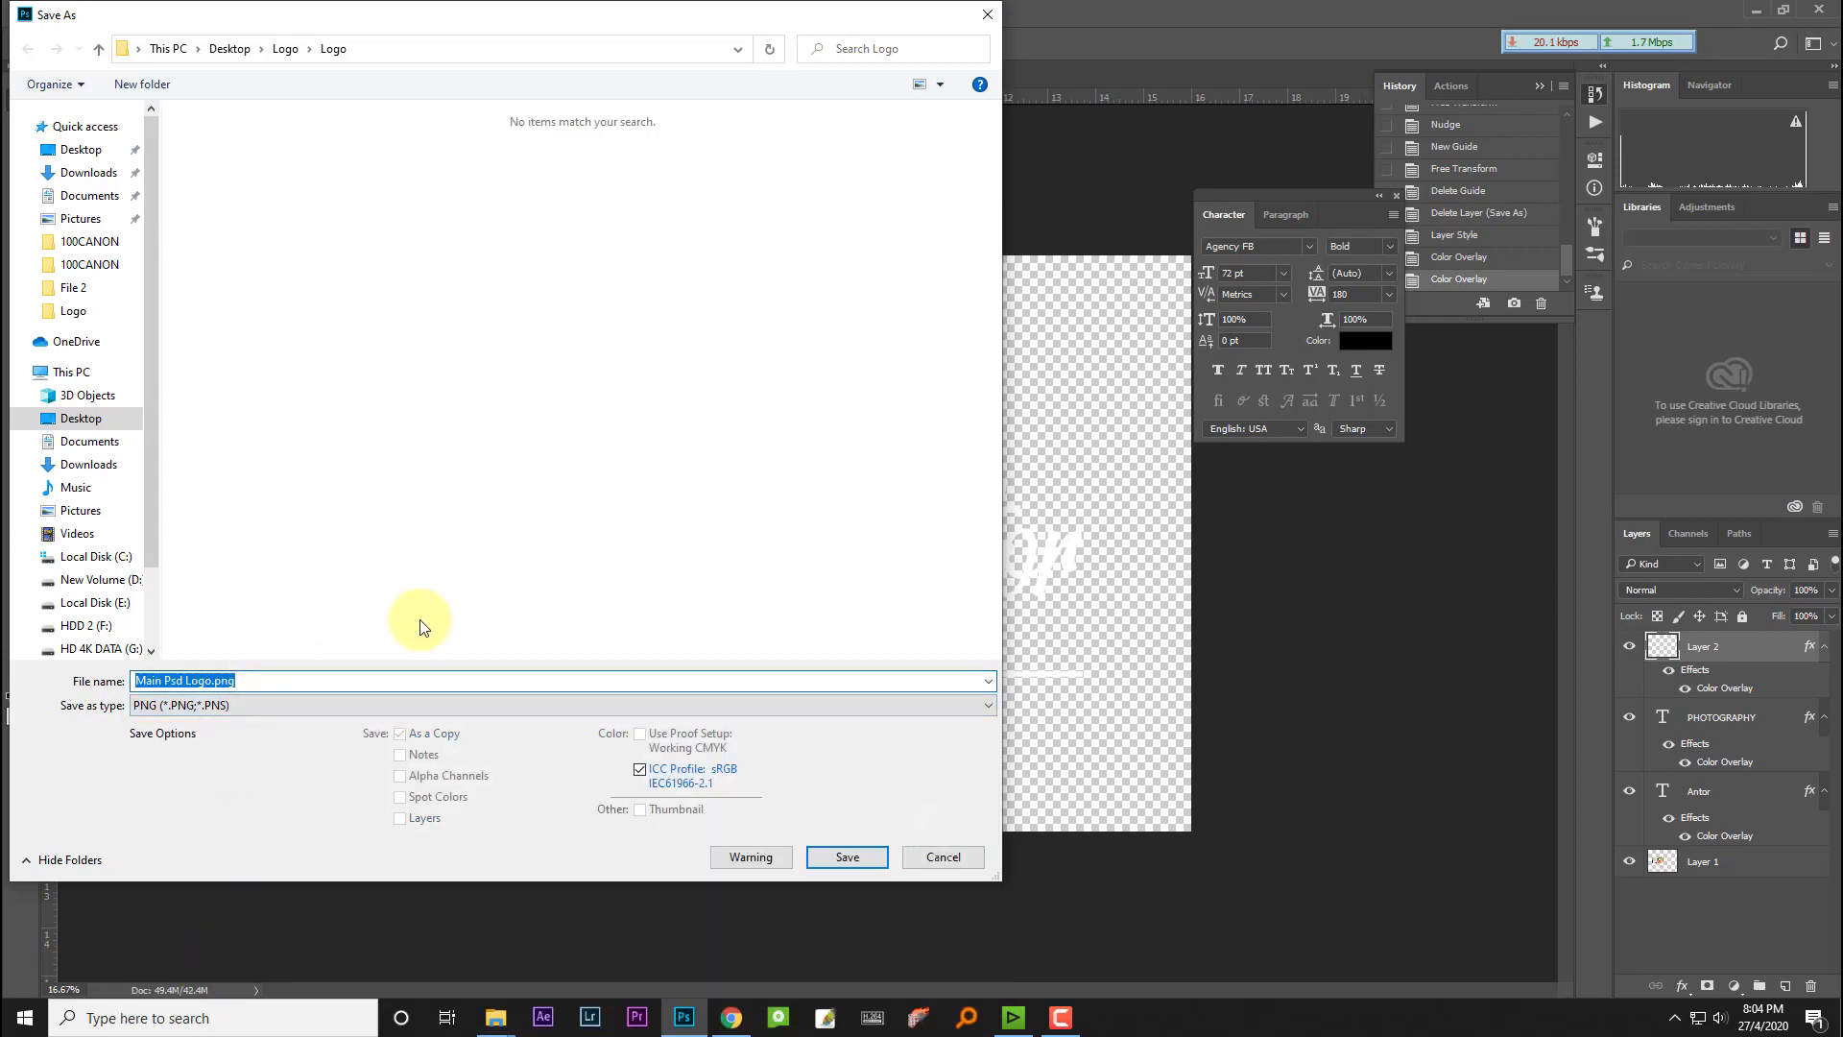
text(My Logo PNF)
key(BackSpace)
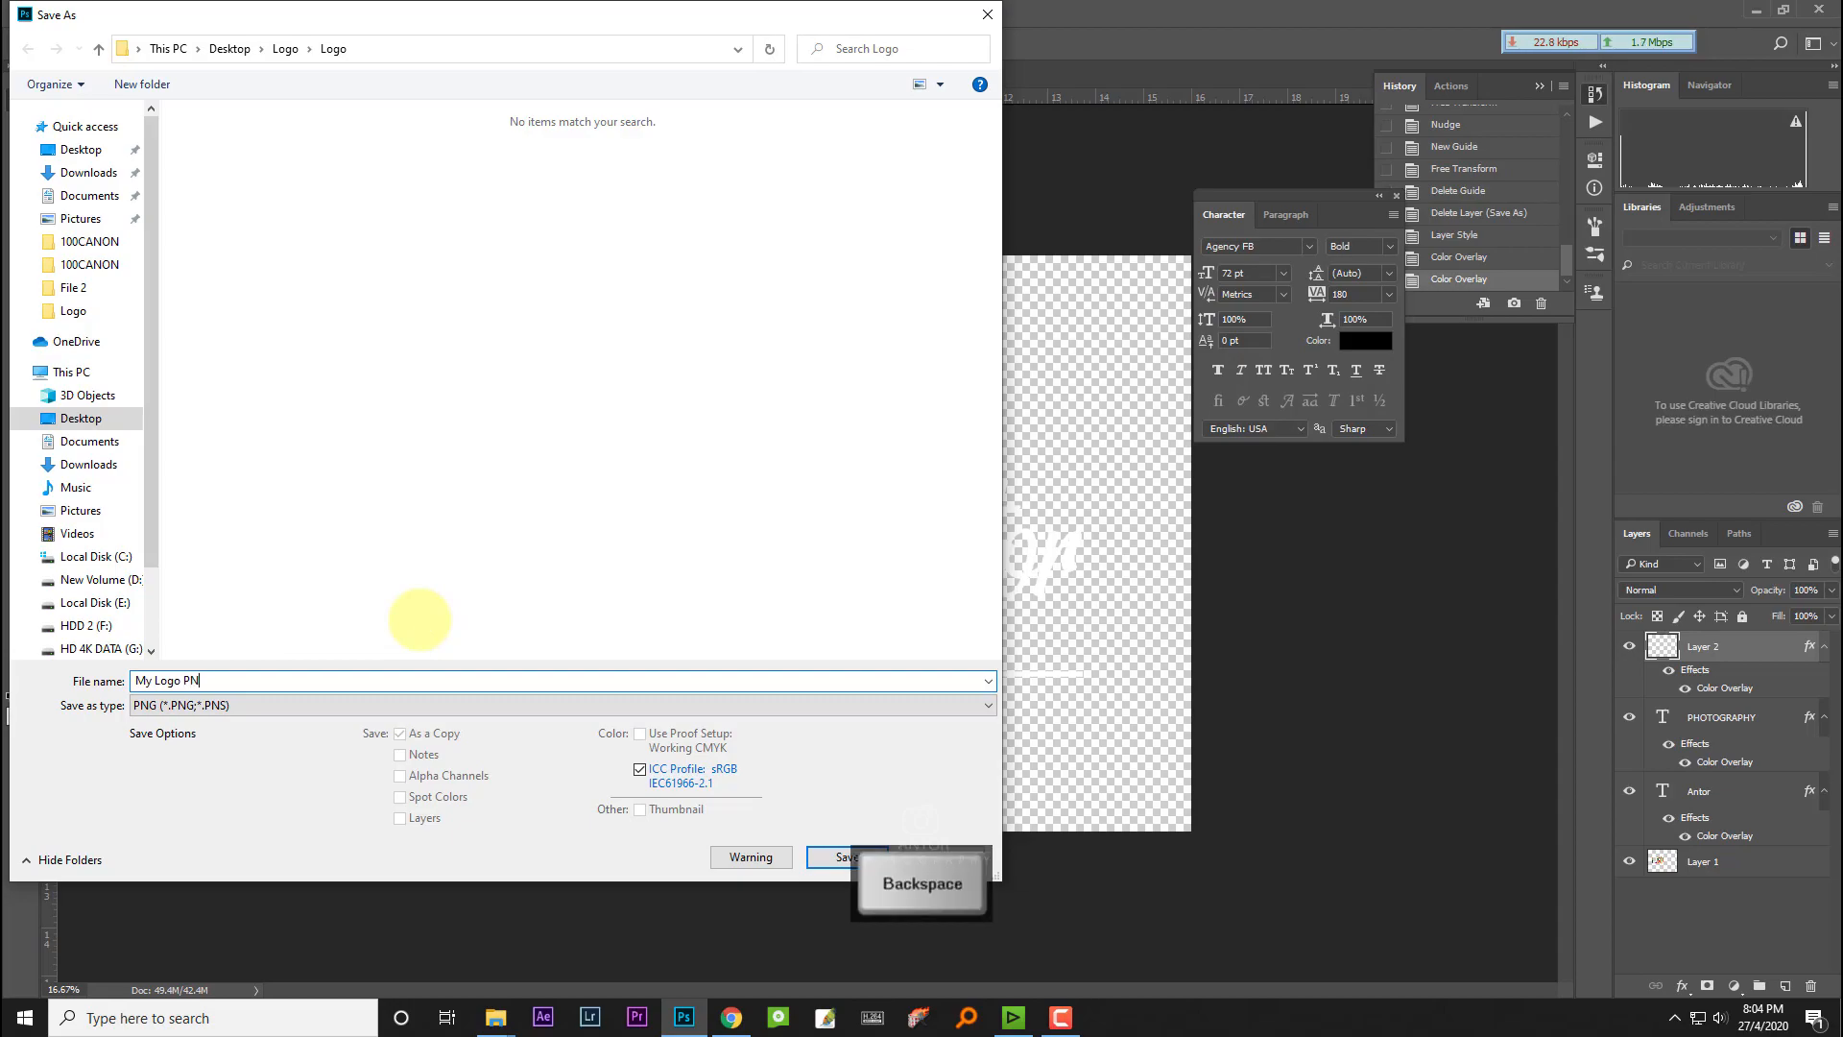
click(830, 864)
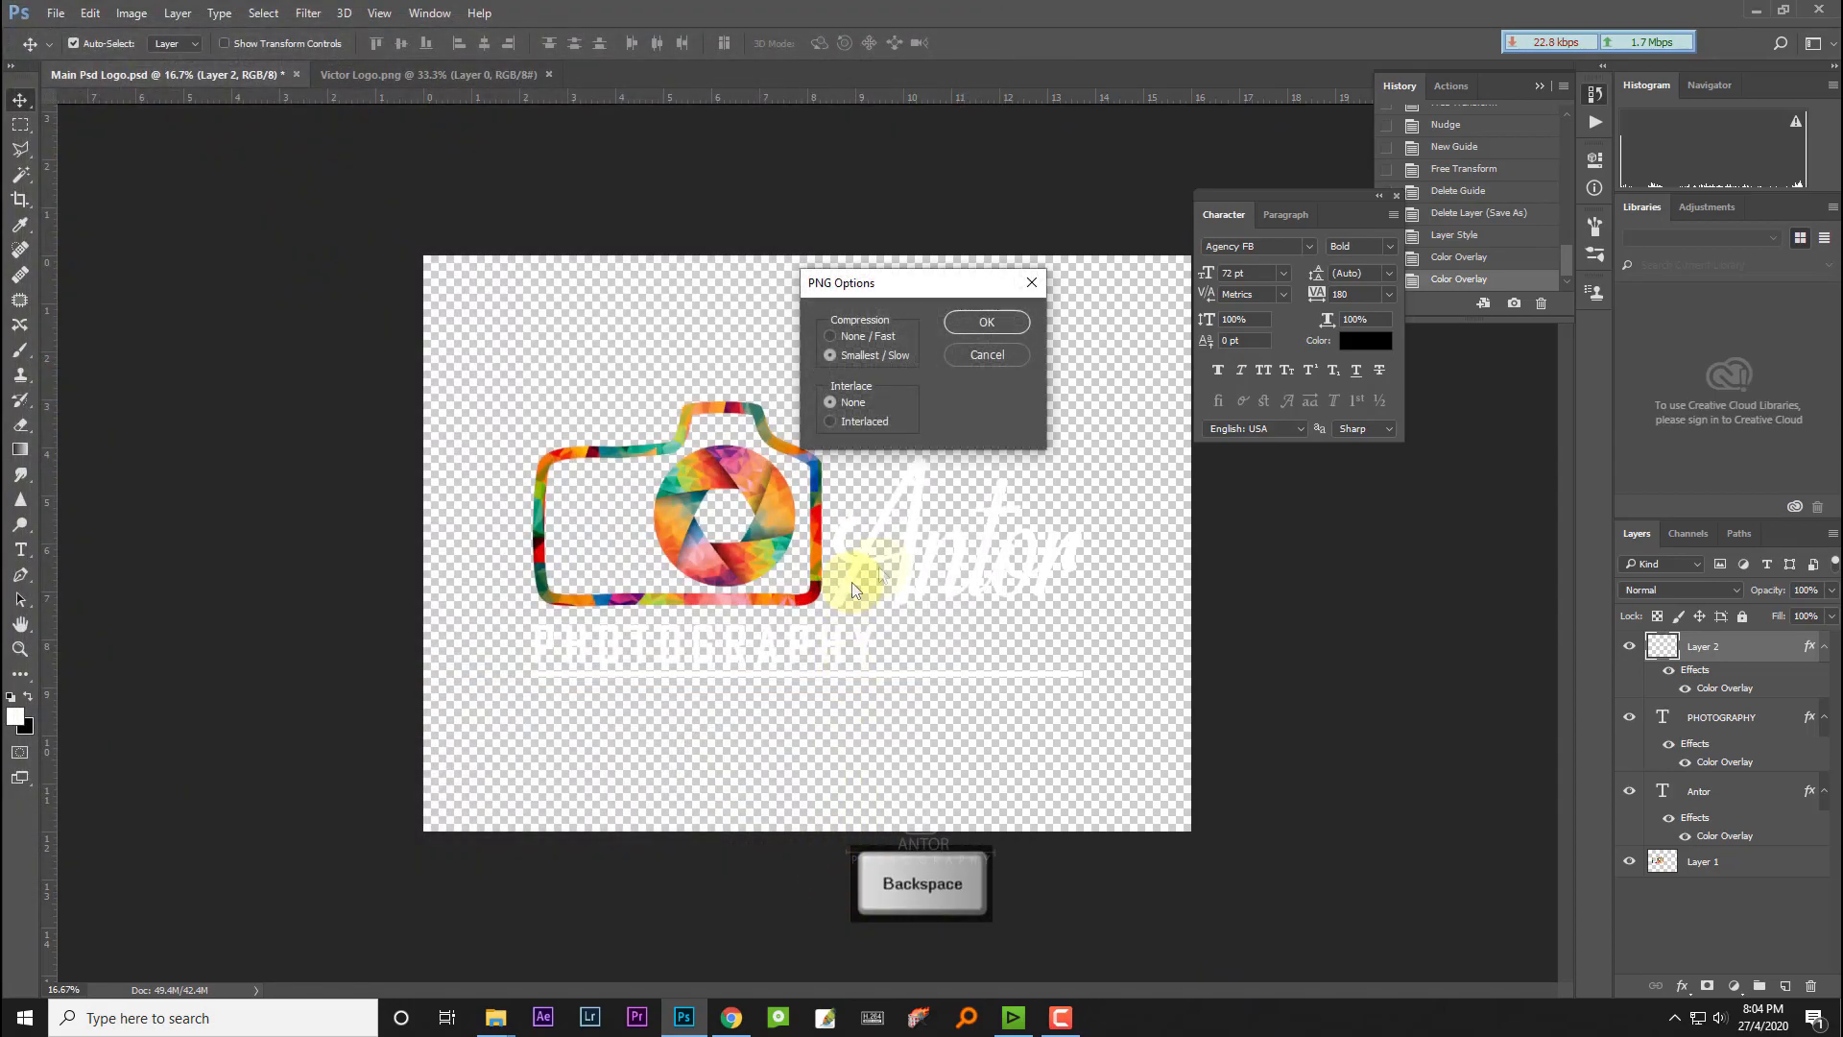
click(977, 320)
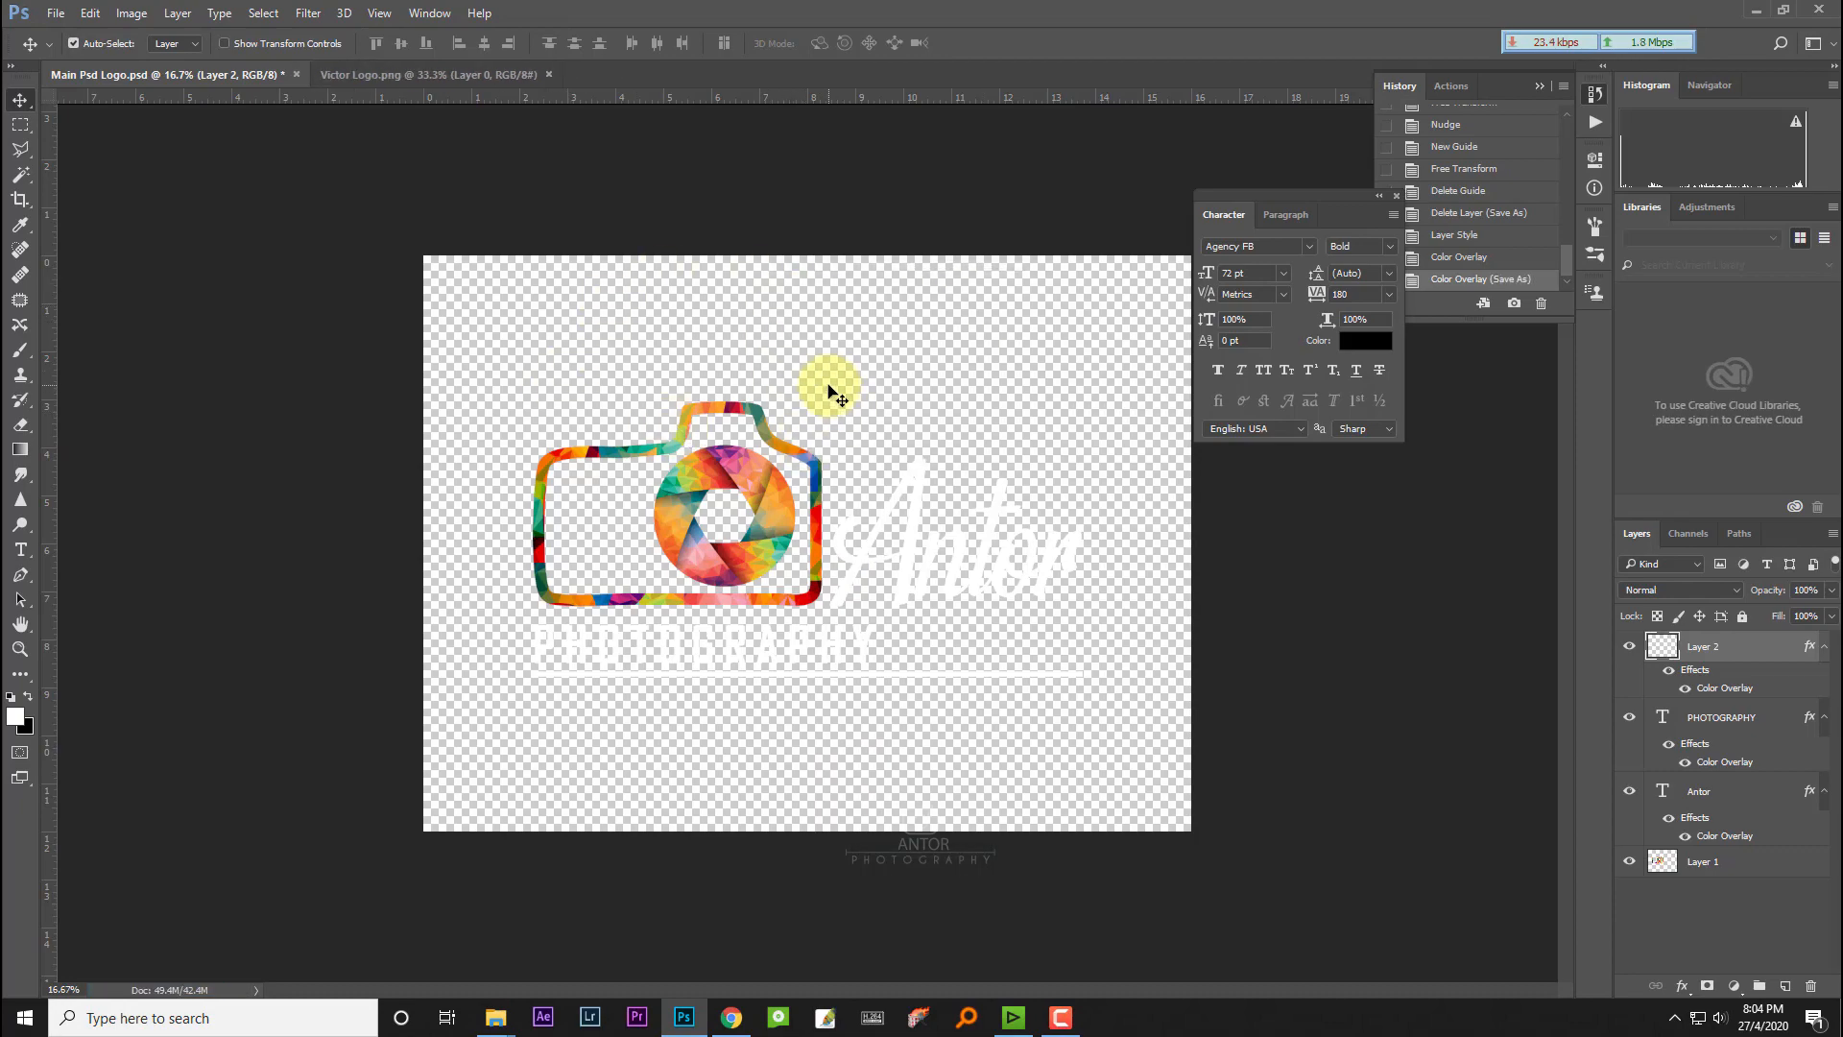
Step: Close Main Psd Logo.psd without saving its changes, and close Victor Logo.png
click(297, 74)
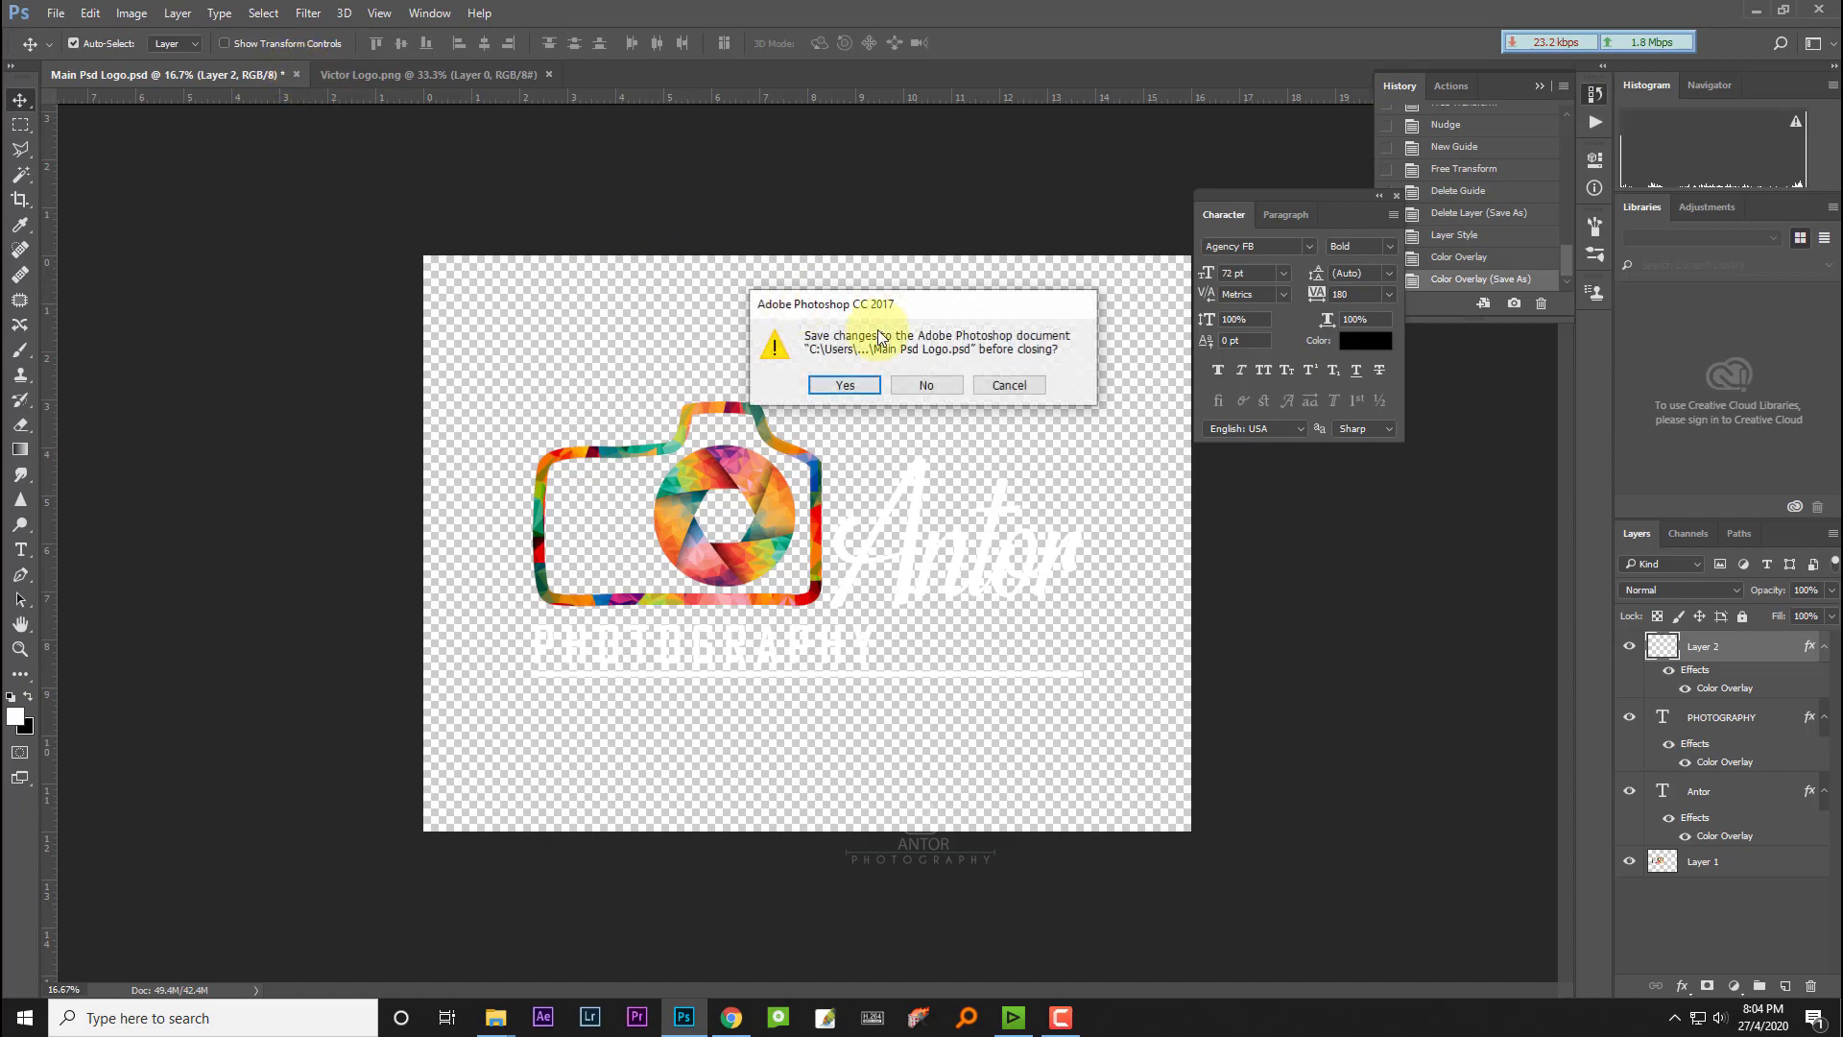
click(956, 387)
click(281, 74)
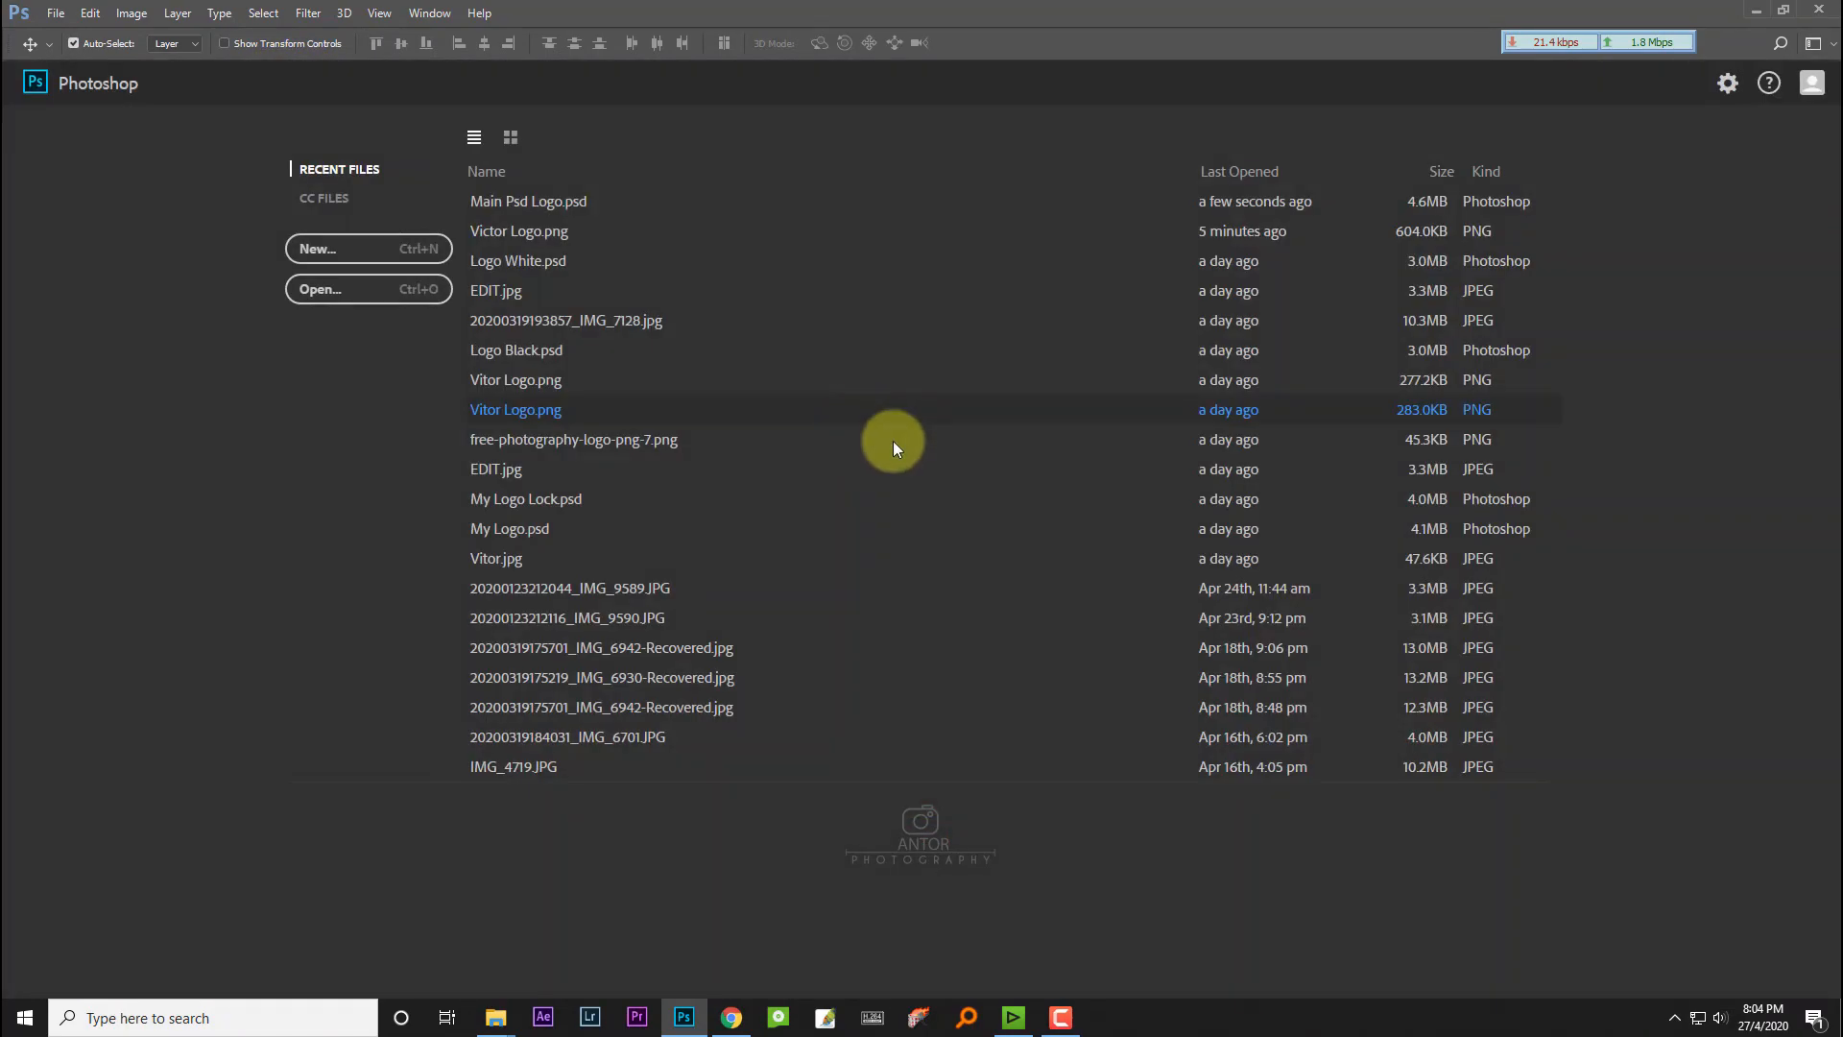
Step: Open the exported file My Logo PNG.png
key(ctrl+o)
click(338, 245)
double_click(336, 248)
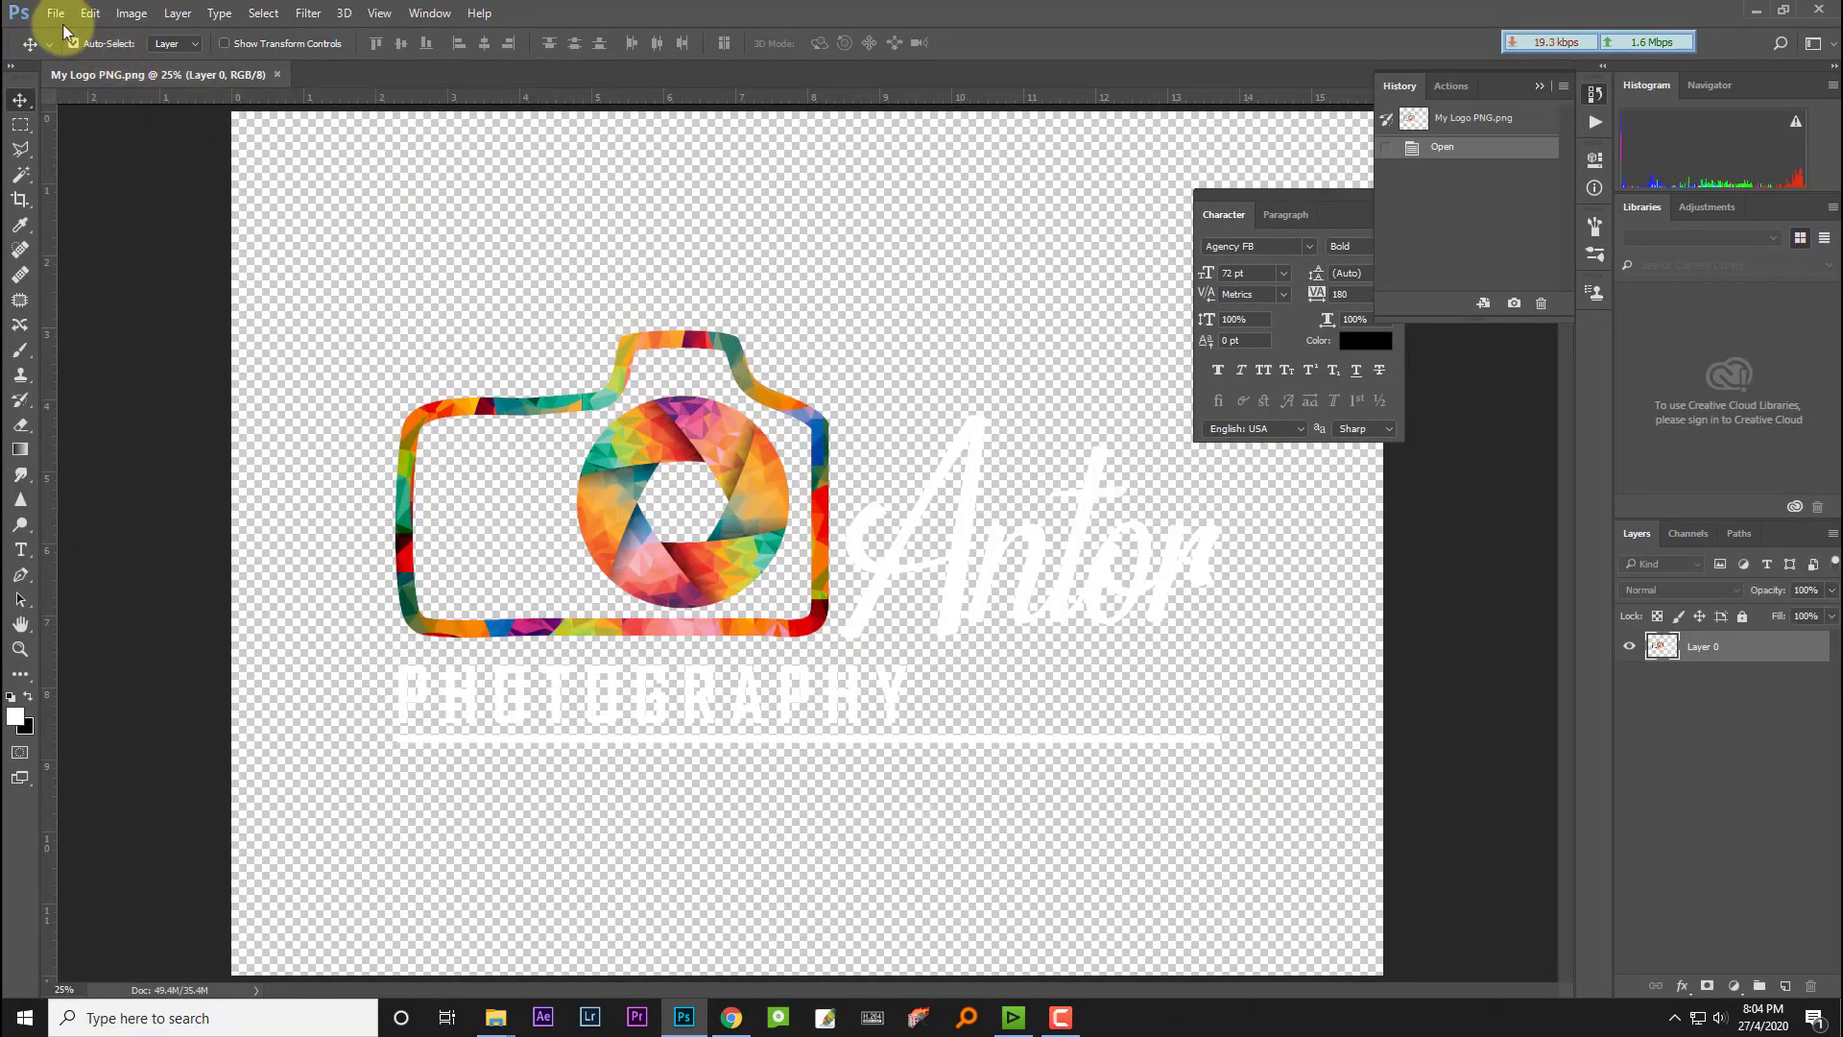
click(56, 13)
click(793, 429)
click(285, 48)
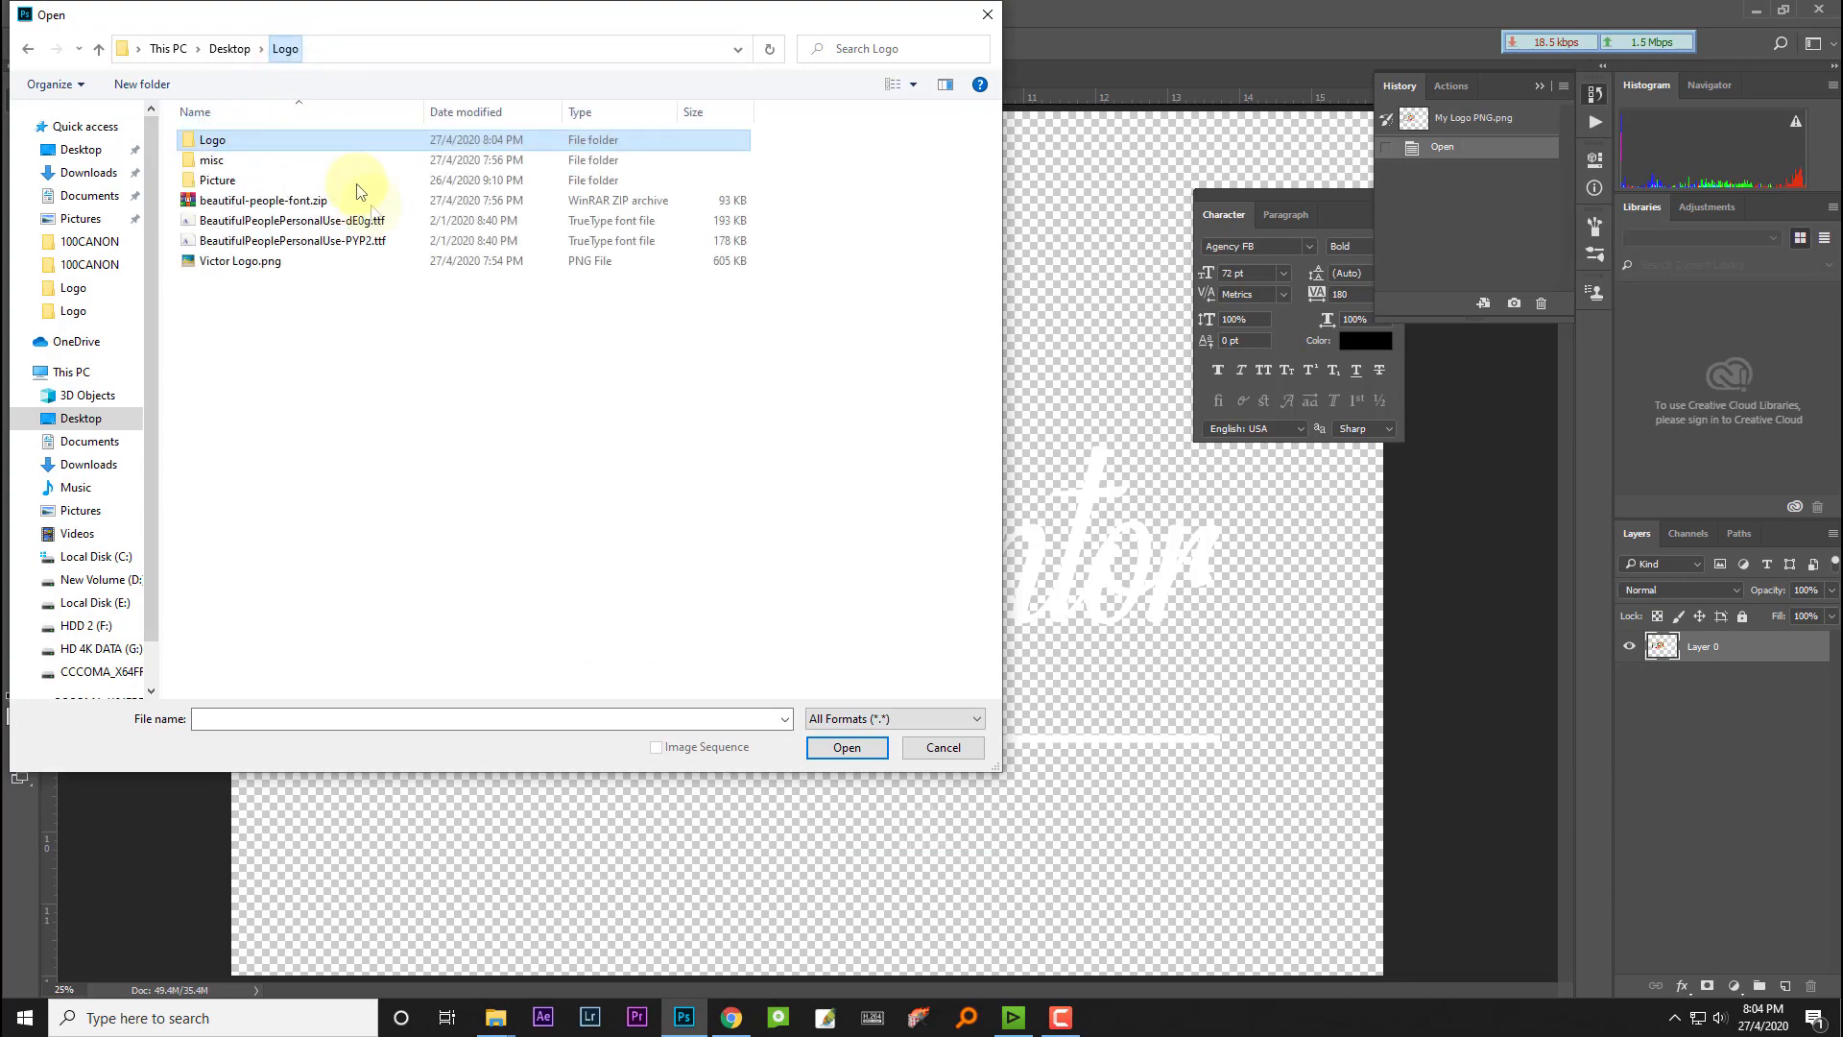
double_click(226, 177)
drag(442, 295, 196, 122)
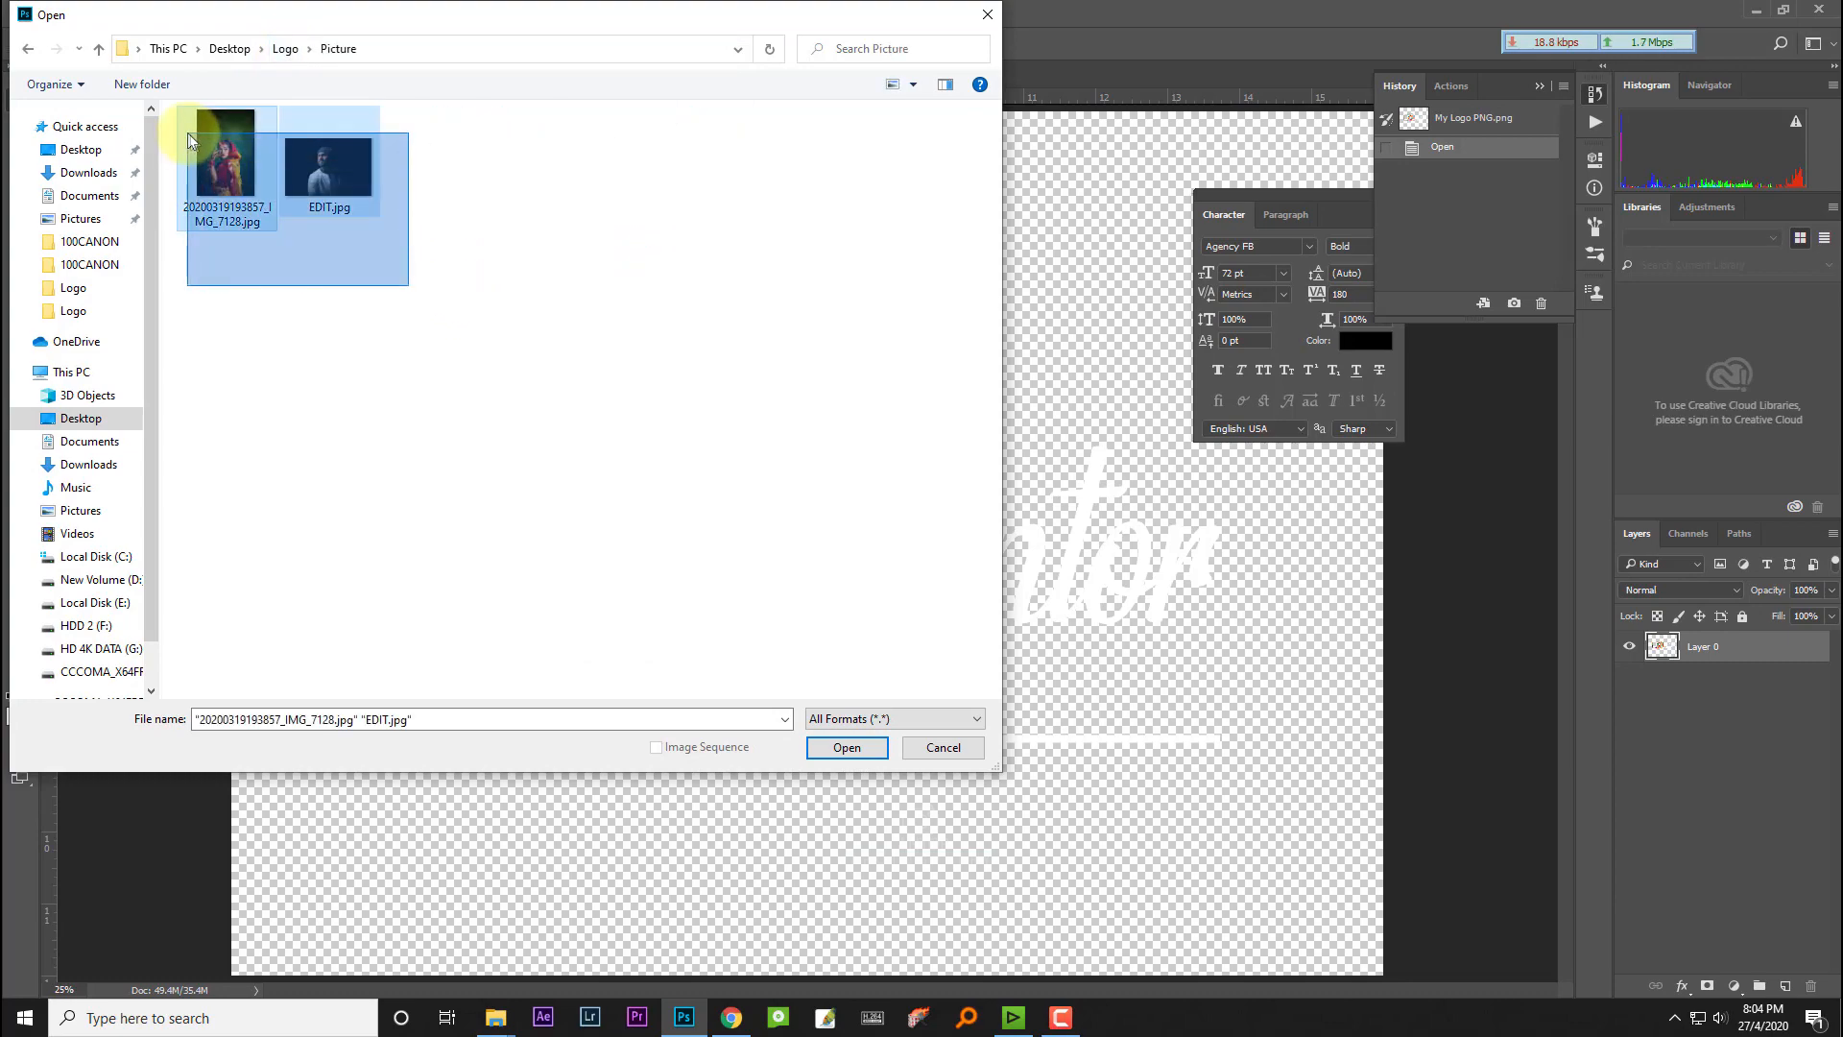
click(847, 747)
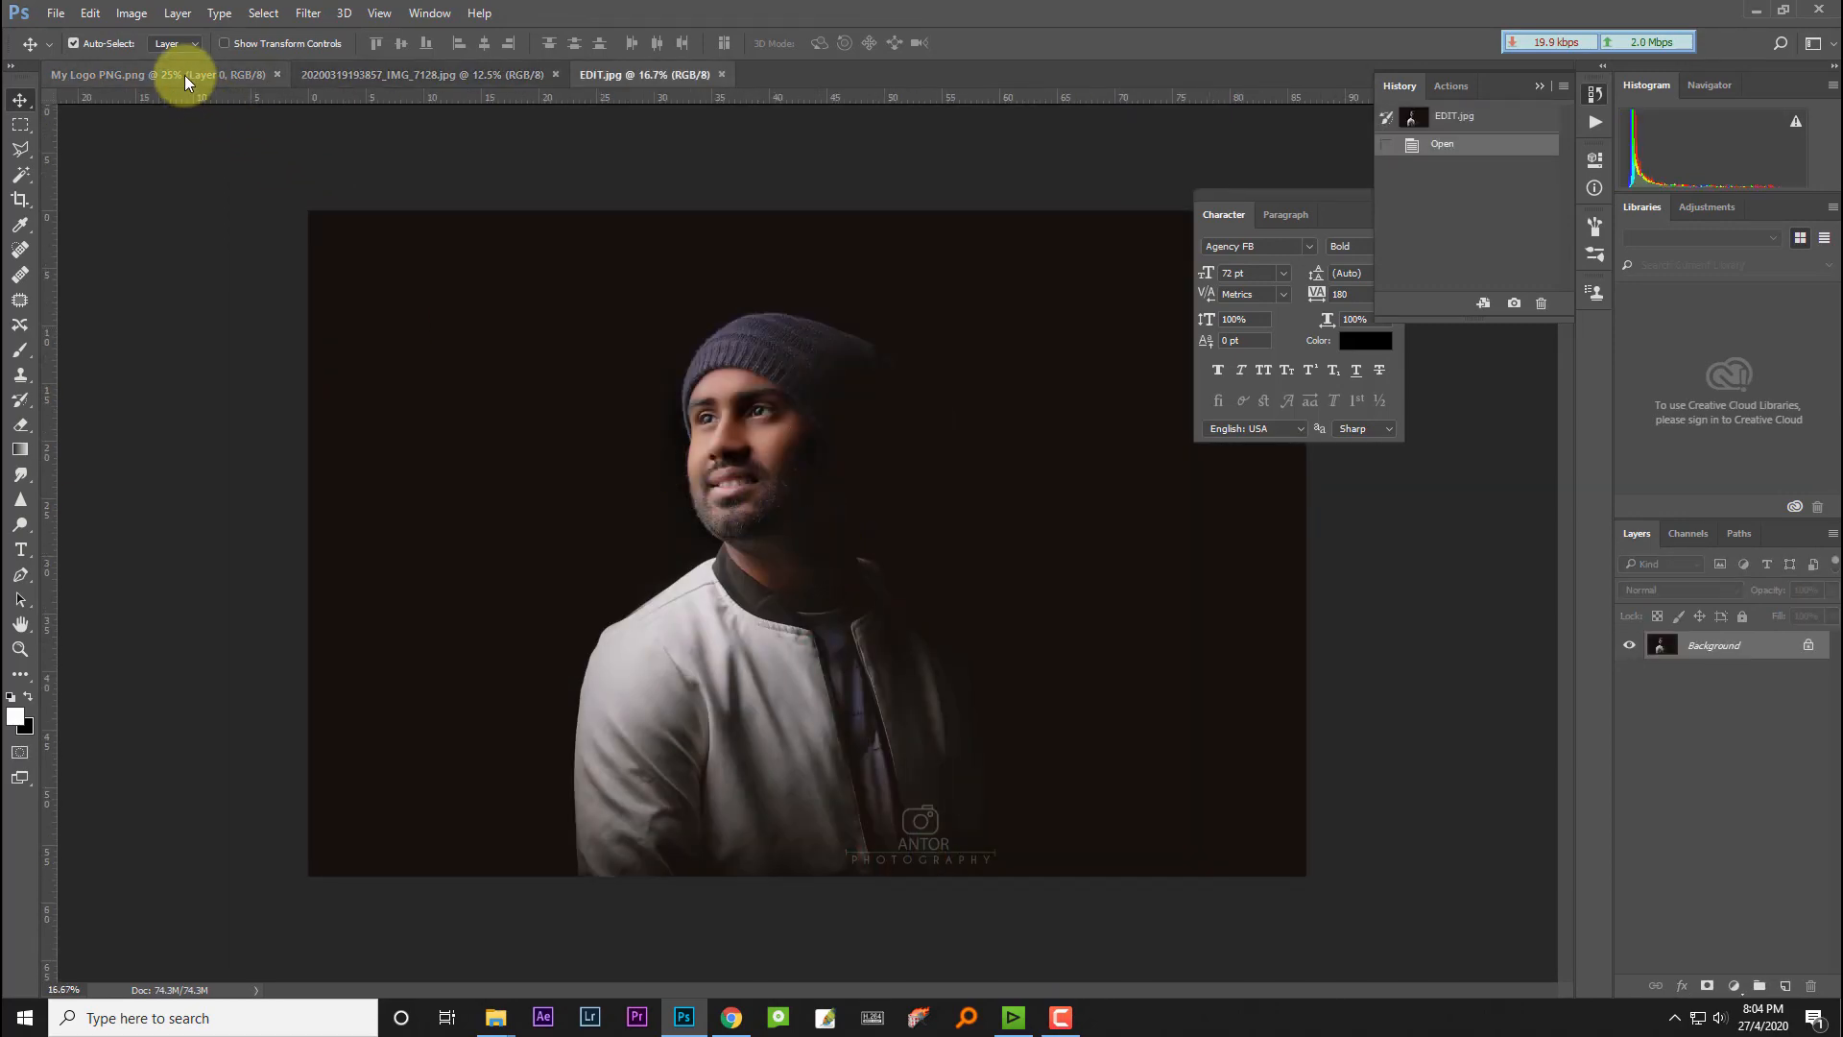
click(179, 73)
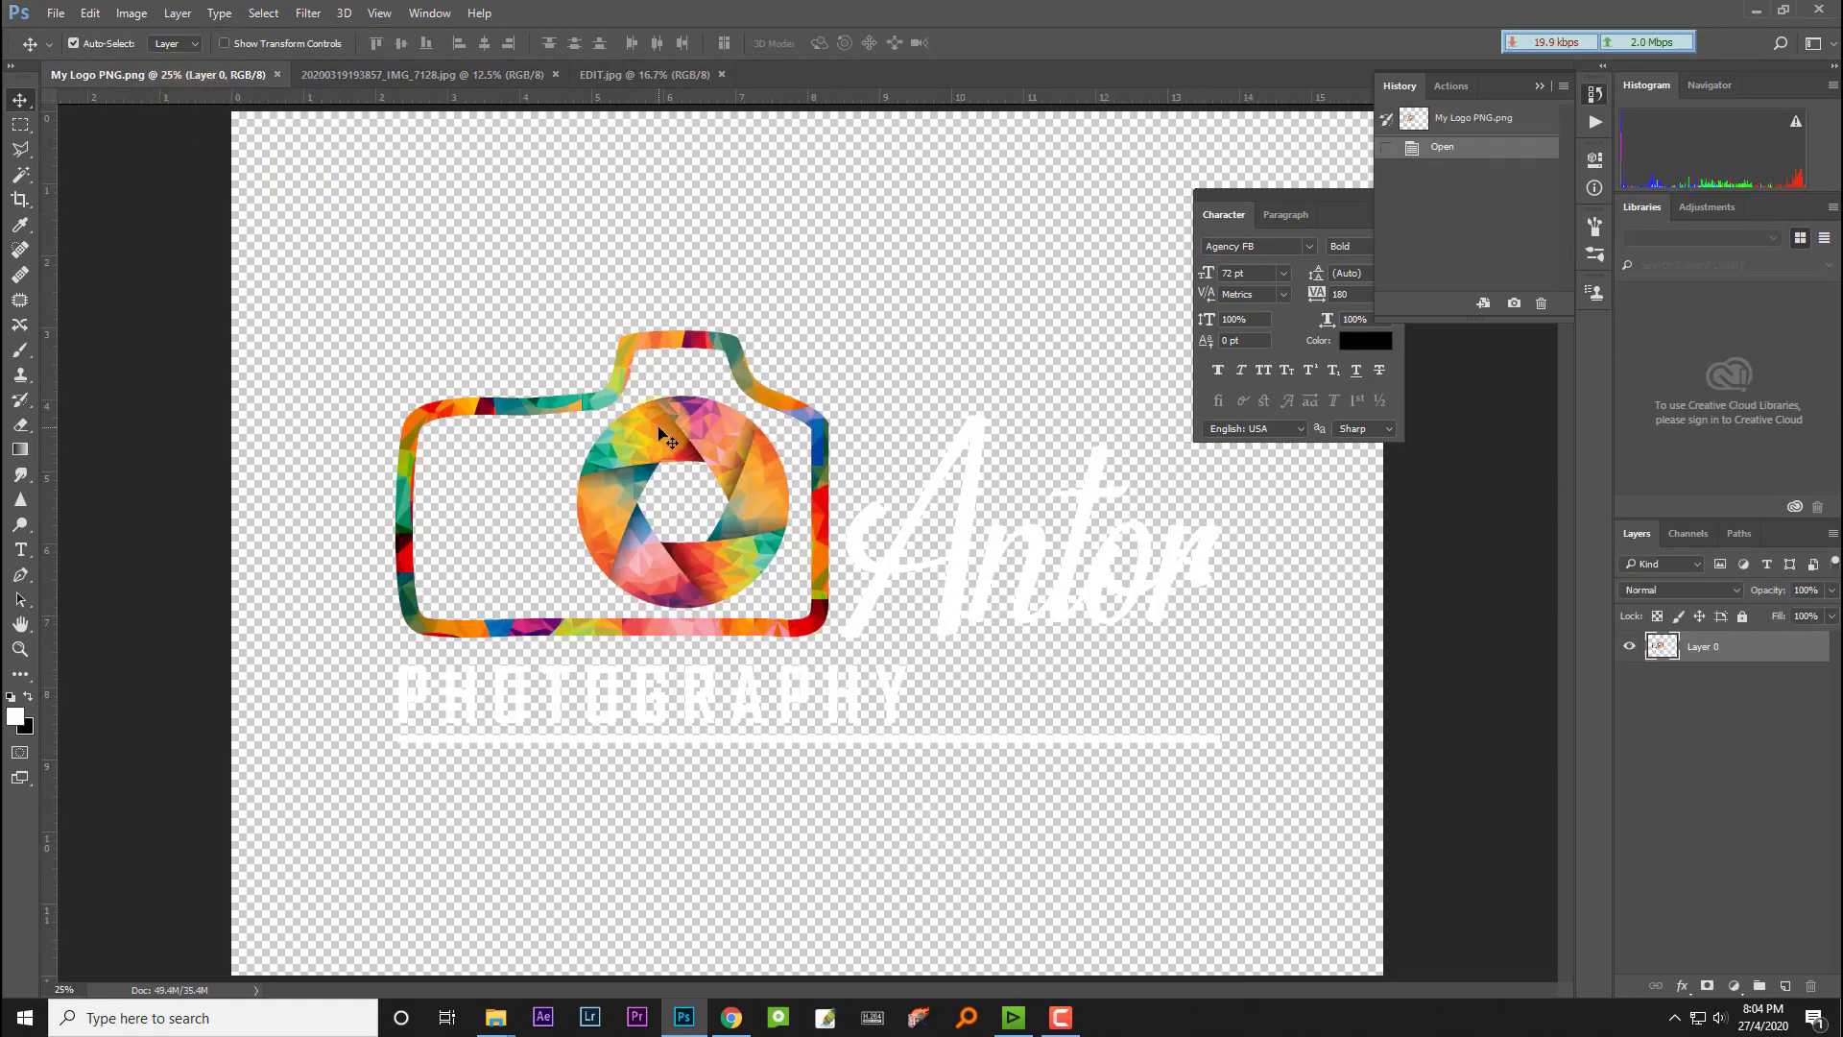
drag(682, 437, 838, 317)
drag(879, 442, 802, 288)
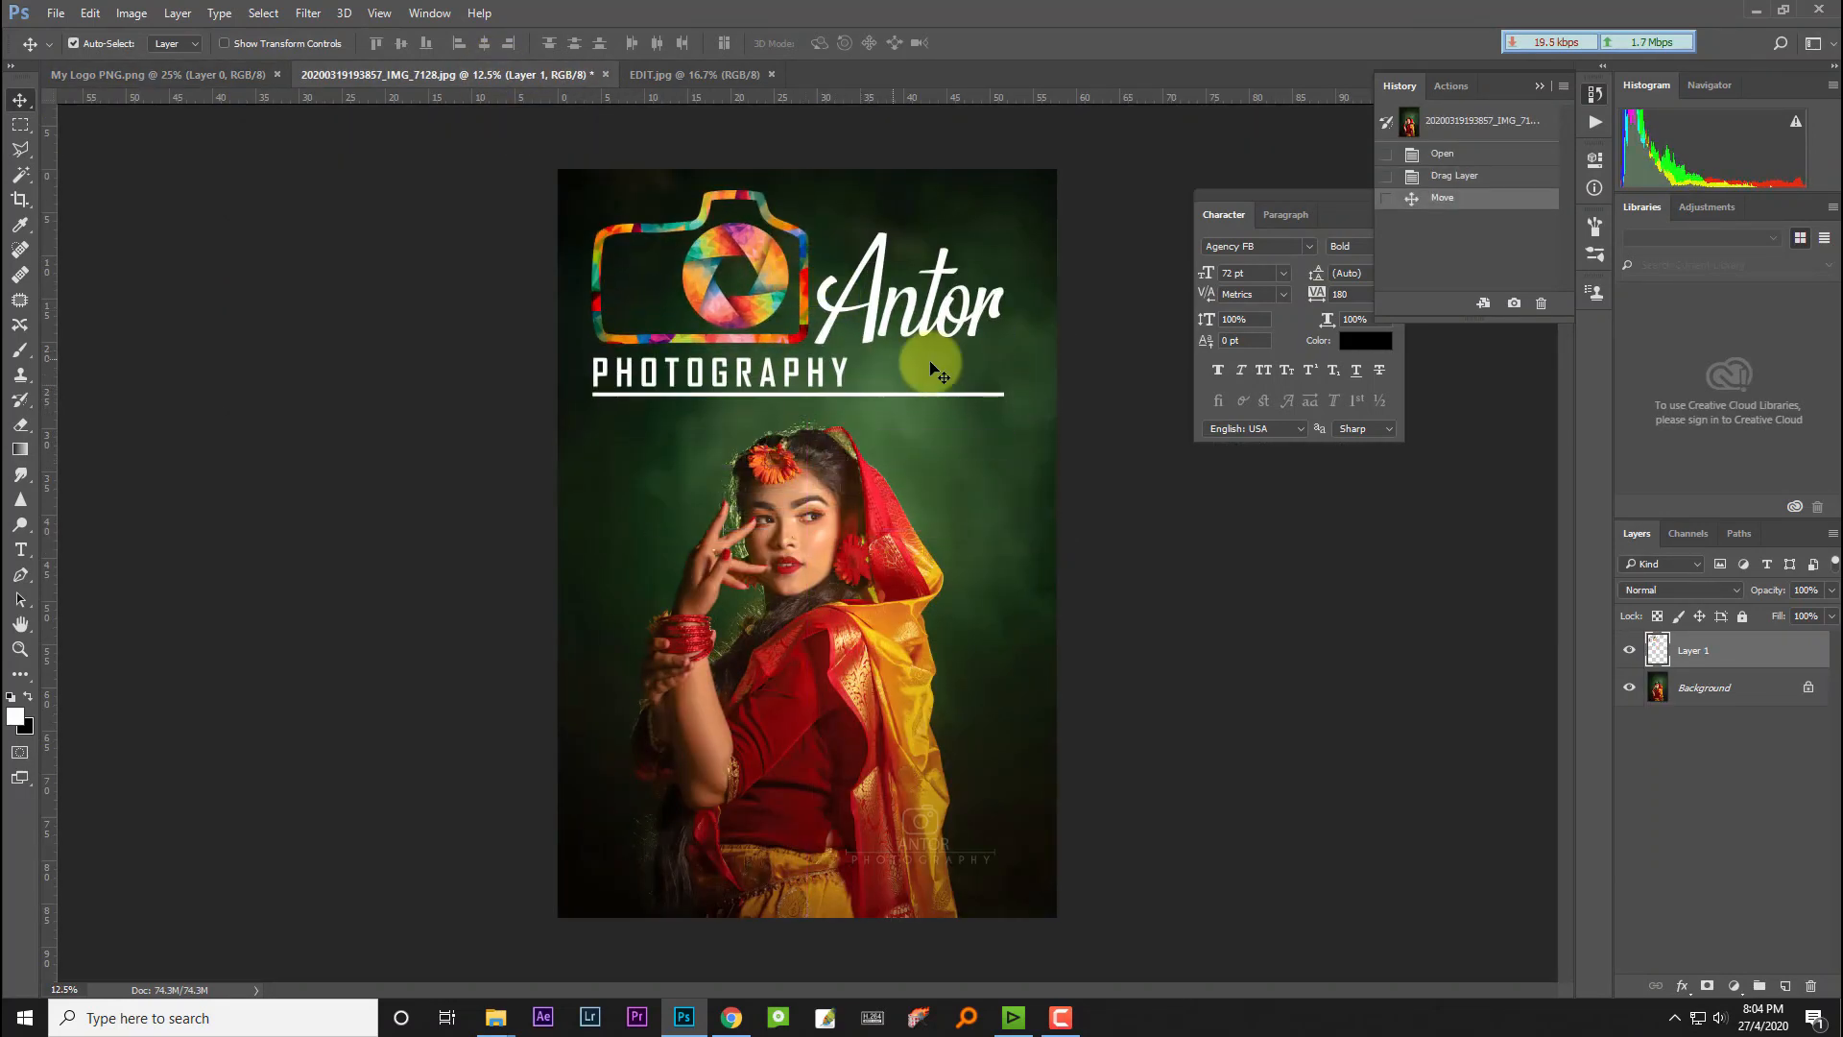
Step: Scale the logo down to a small watermark about 9.6 by 4.8 in in the portrait's upper-left corner
key(ctrl+t)
drag(1005, 396, 659, 225)
key(Return)
key(ctrl+t)
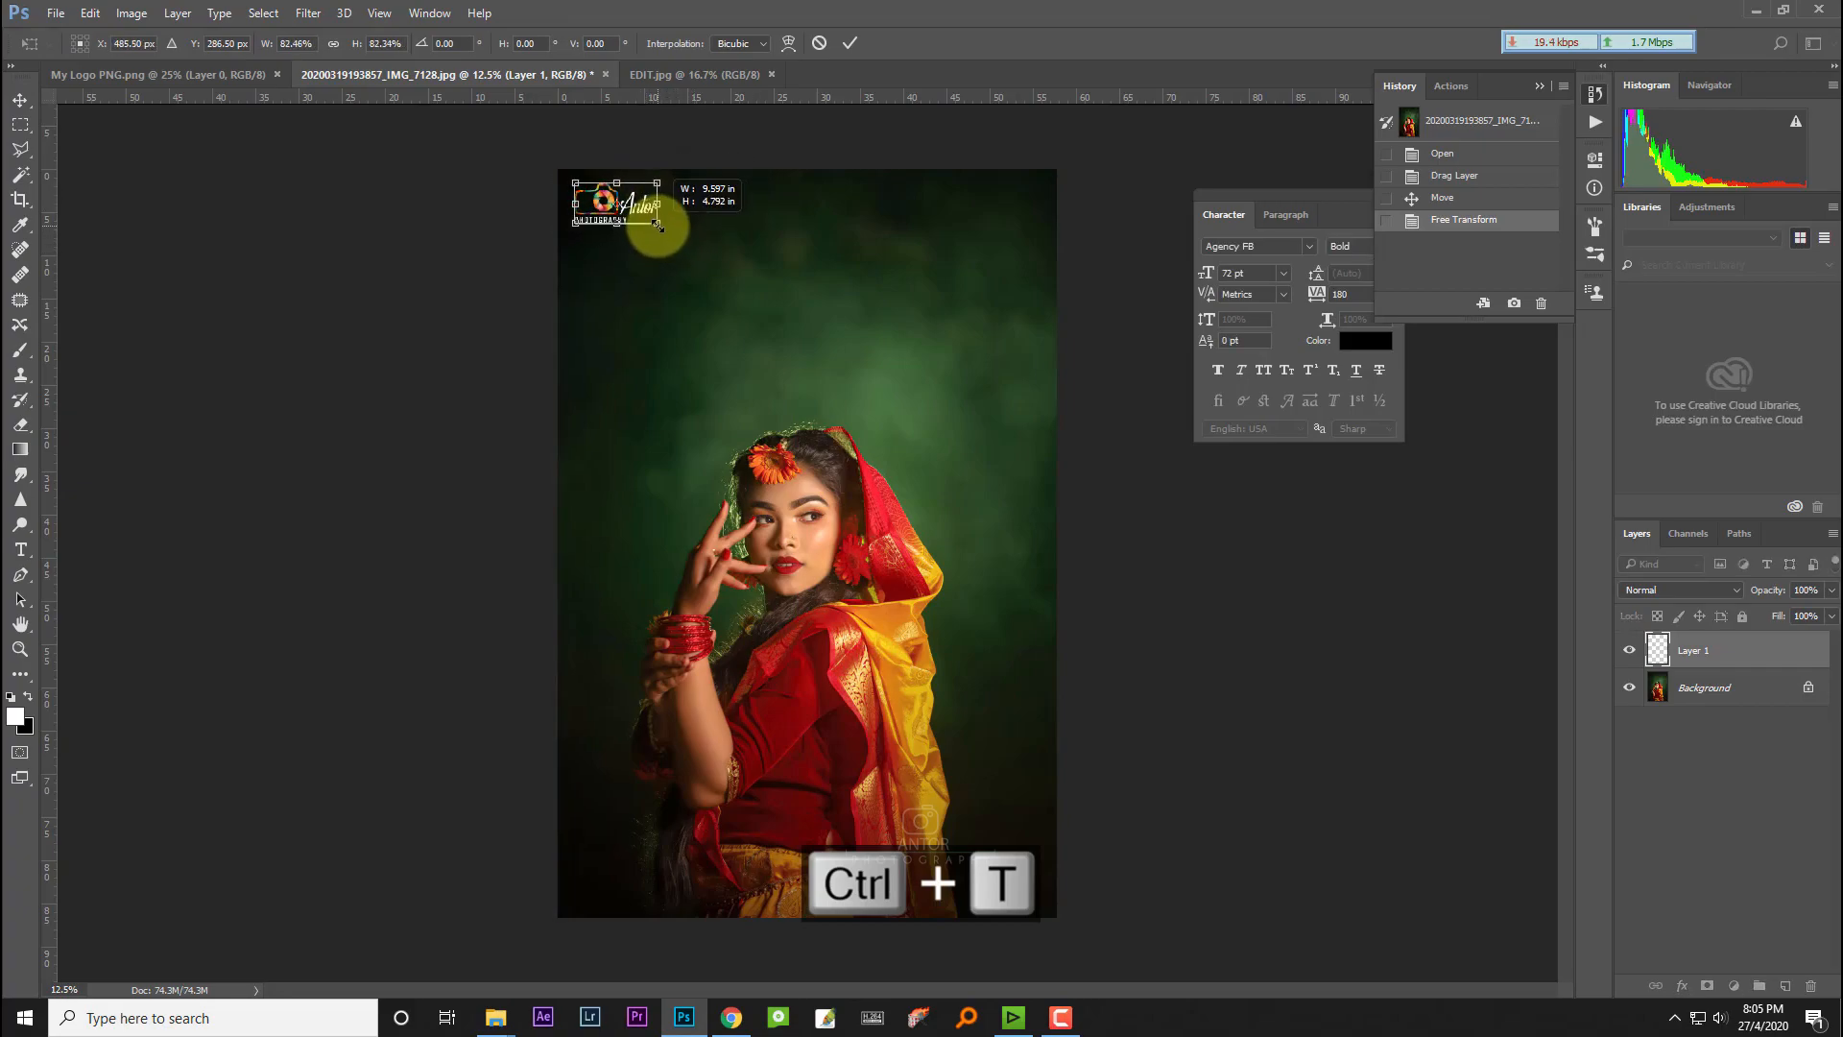
key(Return)
Step: Nudge the watermark closer to the portrait's left edge and fine-tune its vertical position
key(Left)
key(Left)
key(Left)
key(Up)
key(Left)
key(Down)
key(ctrl+minus)
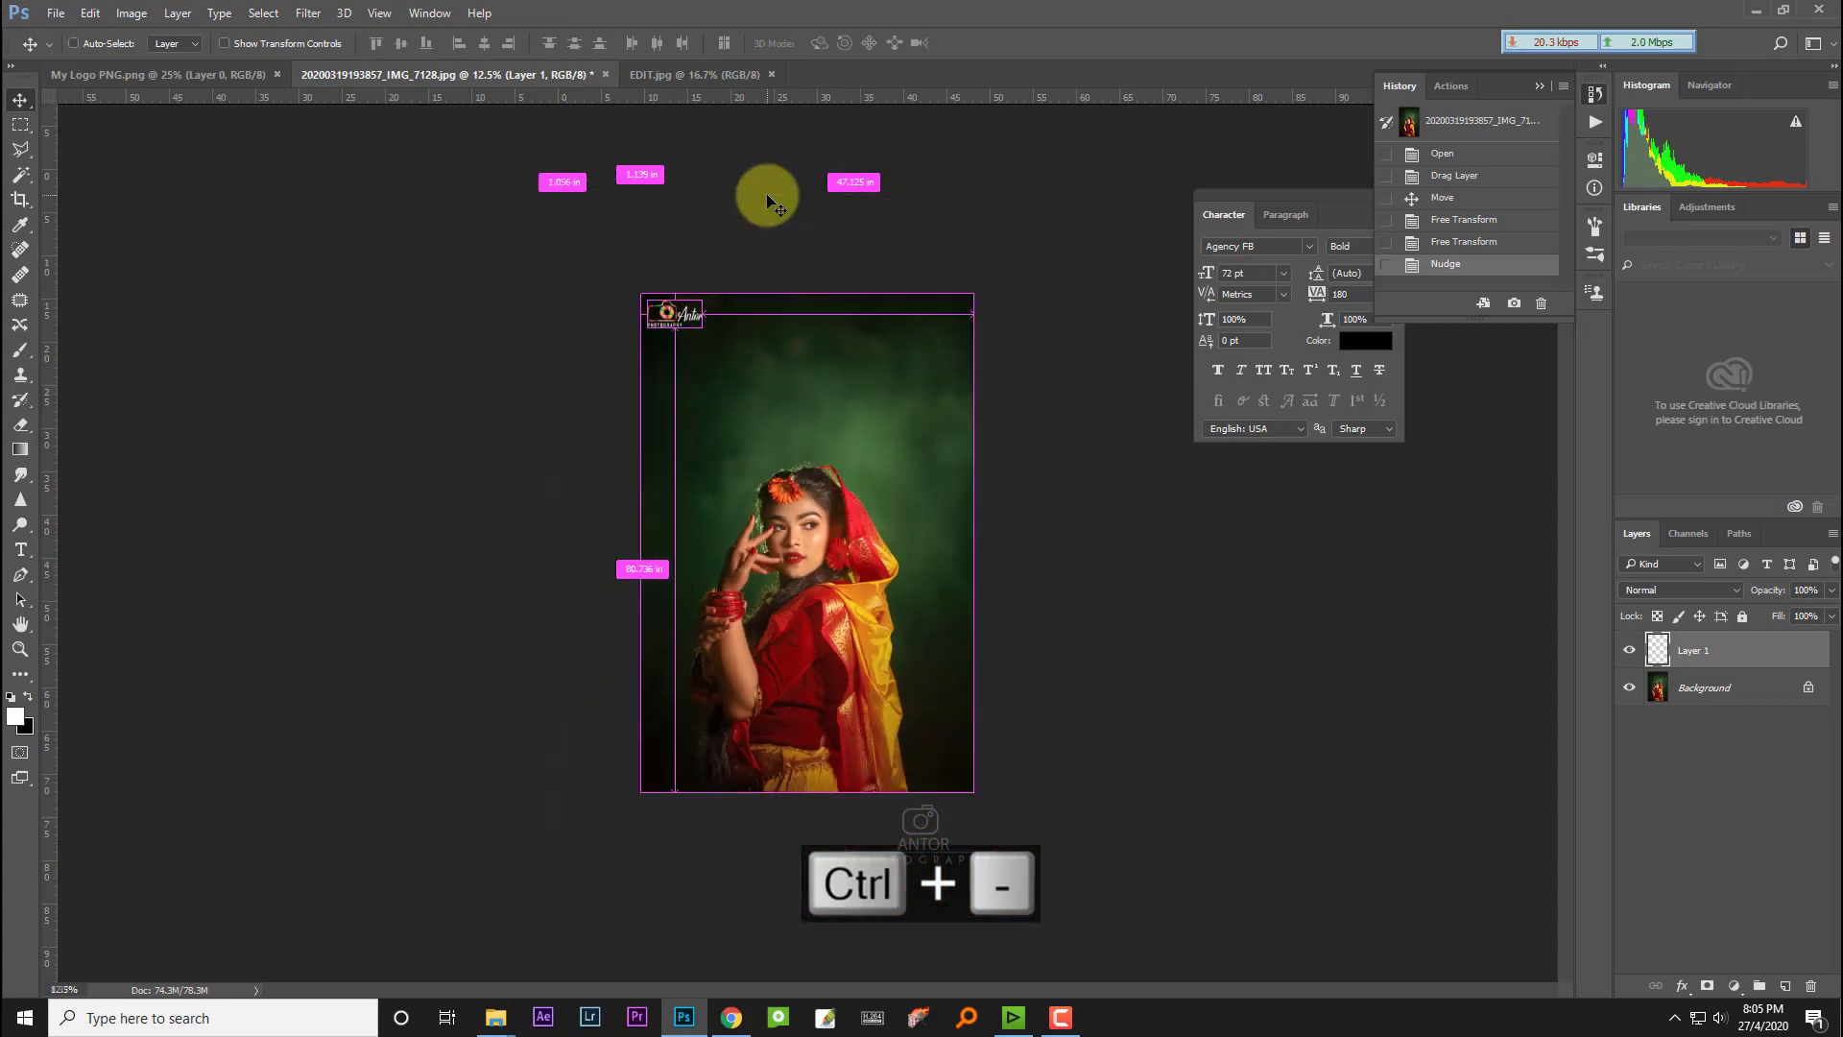
key(ctrl+plus)
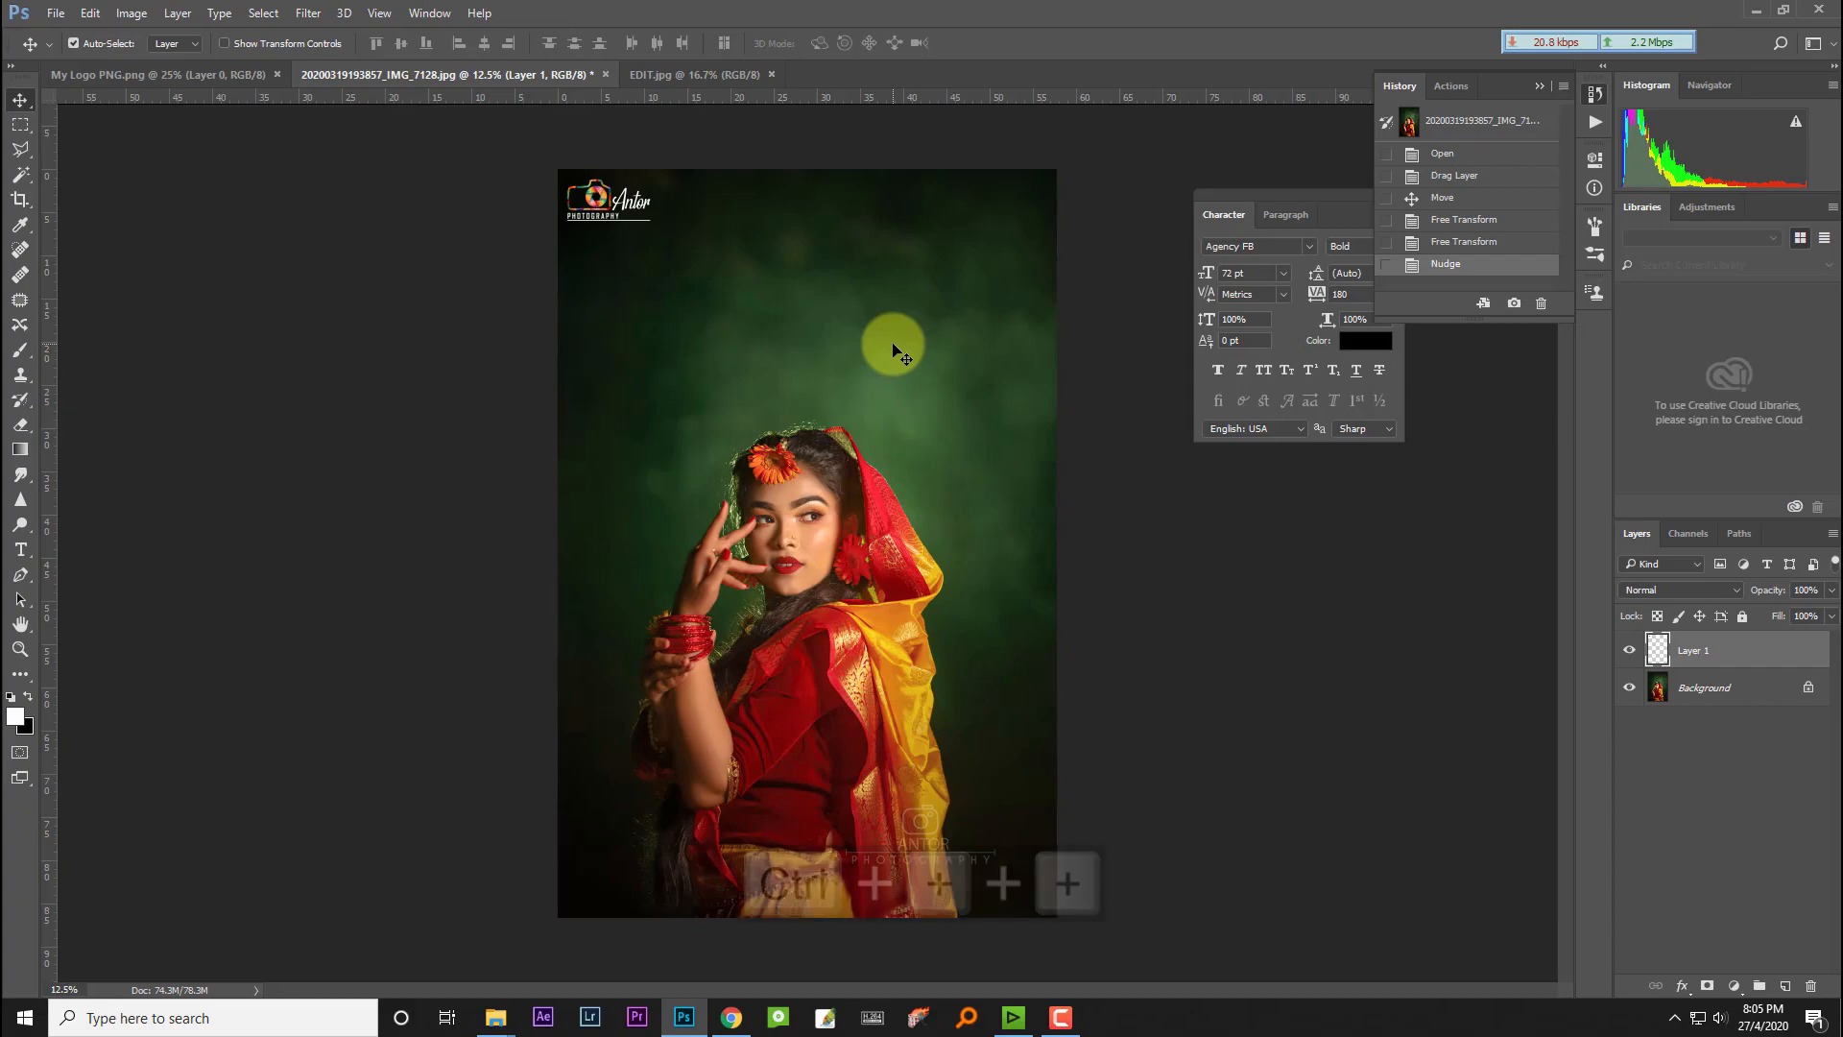
Step: Copy the small logo onto EDIT.jpg, fit it into the photo's upper-left corner with Free Transform, and toggle the interface panels
drag(600, 203, 414, 258)
key(ctrl+t)
key(Return)
key(ctrl+minus)
key(ctrl+minus)
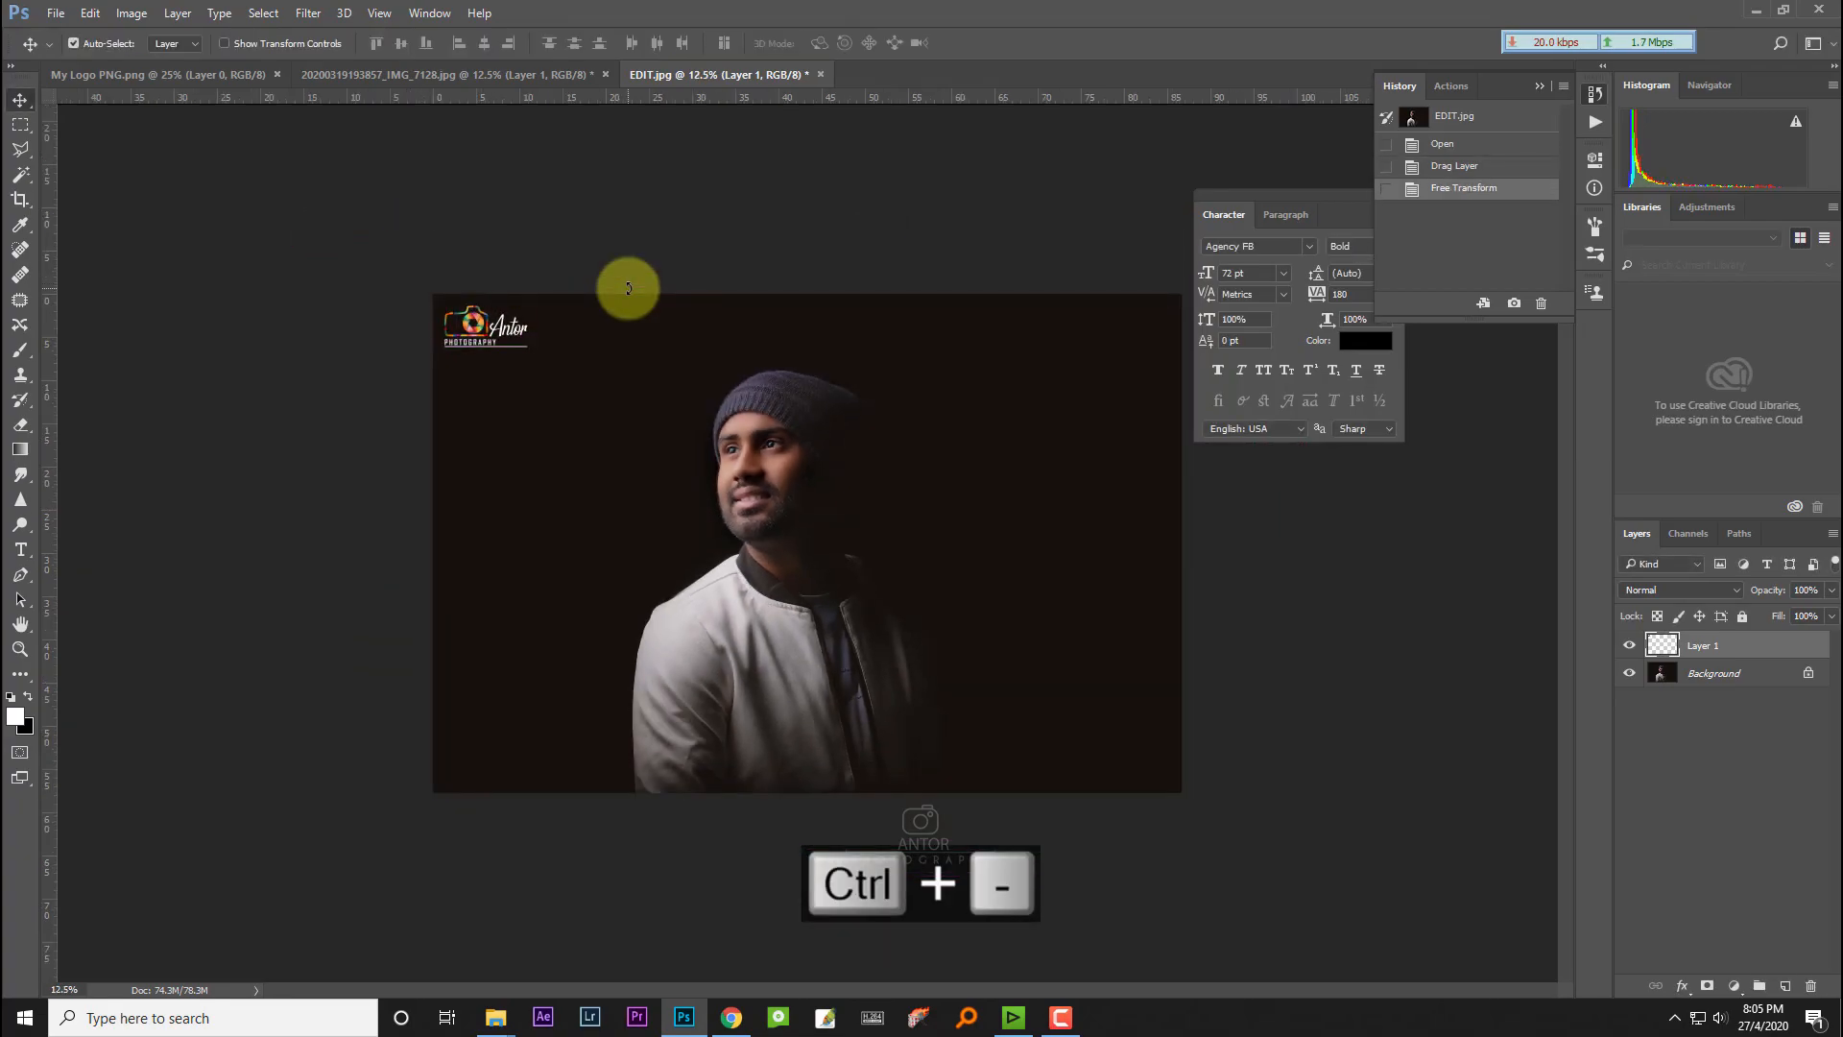
key(ctrl+plus)
key(Tab)
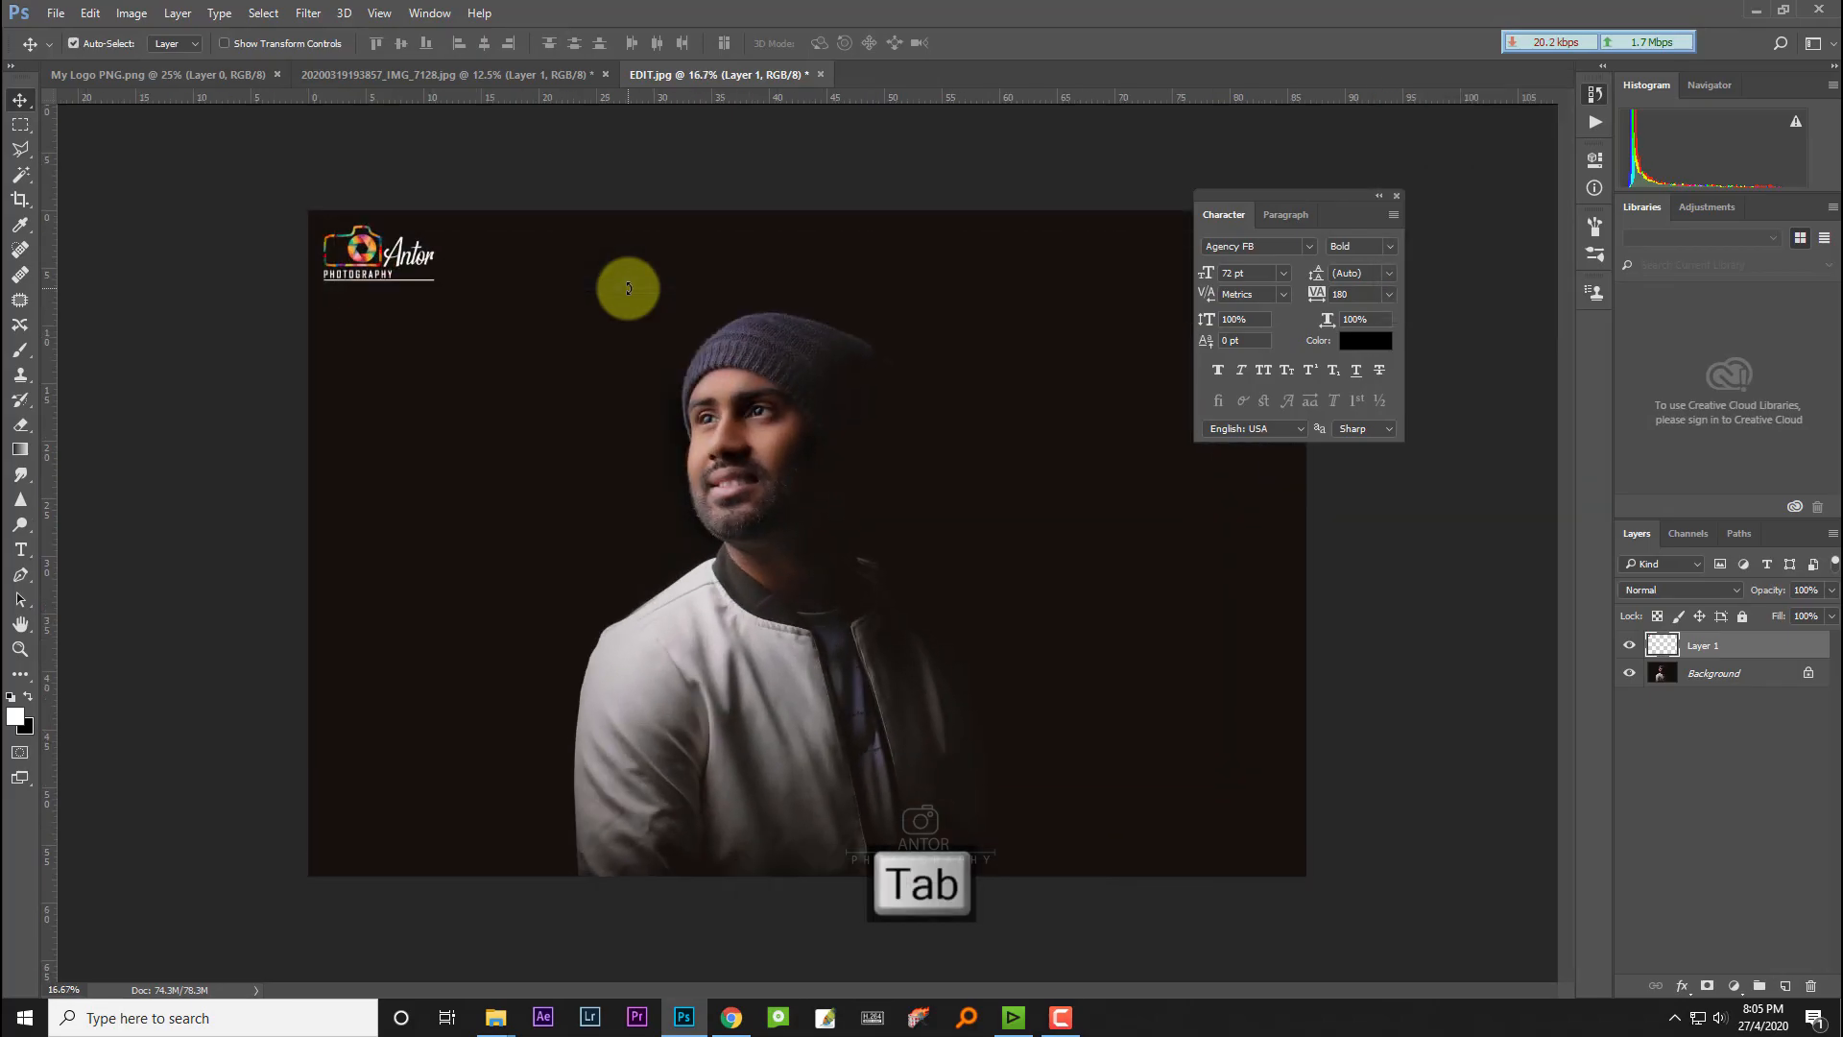